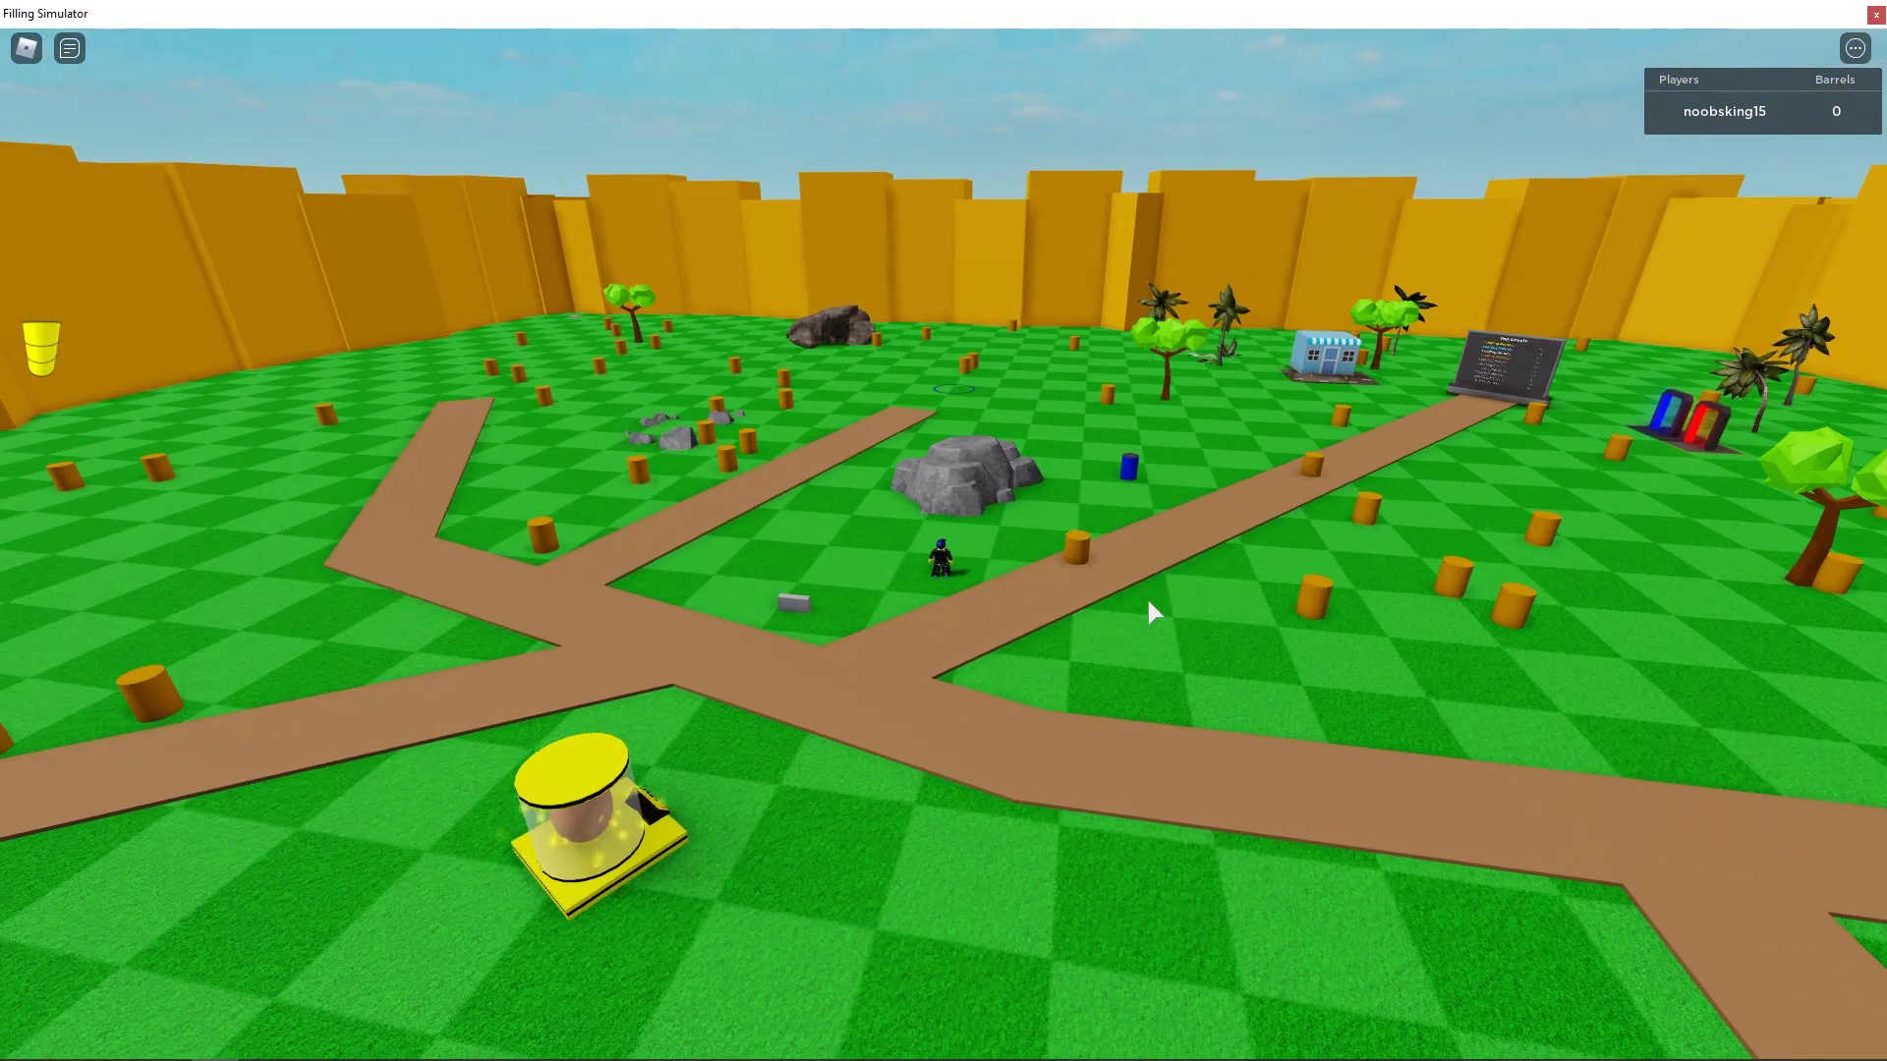
Walk the character across the Filling Simulator map, pick up the grey block weapon and approach the blue barrel
{"action": "key", "text": "s"}
{"action": "scroll", "coordinate": [1148, 600], "scroll_direction": "up", "scroll_amount": 4}
{"action": "key", "text": "d"}
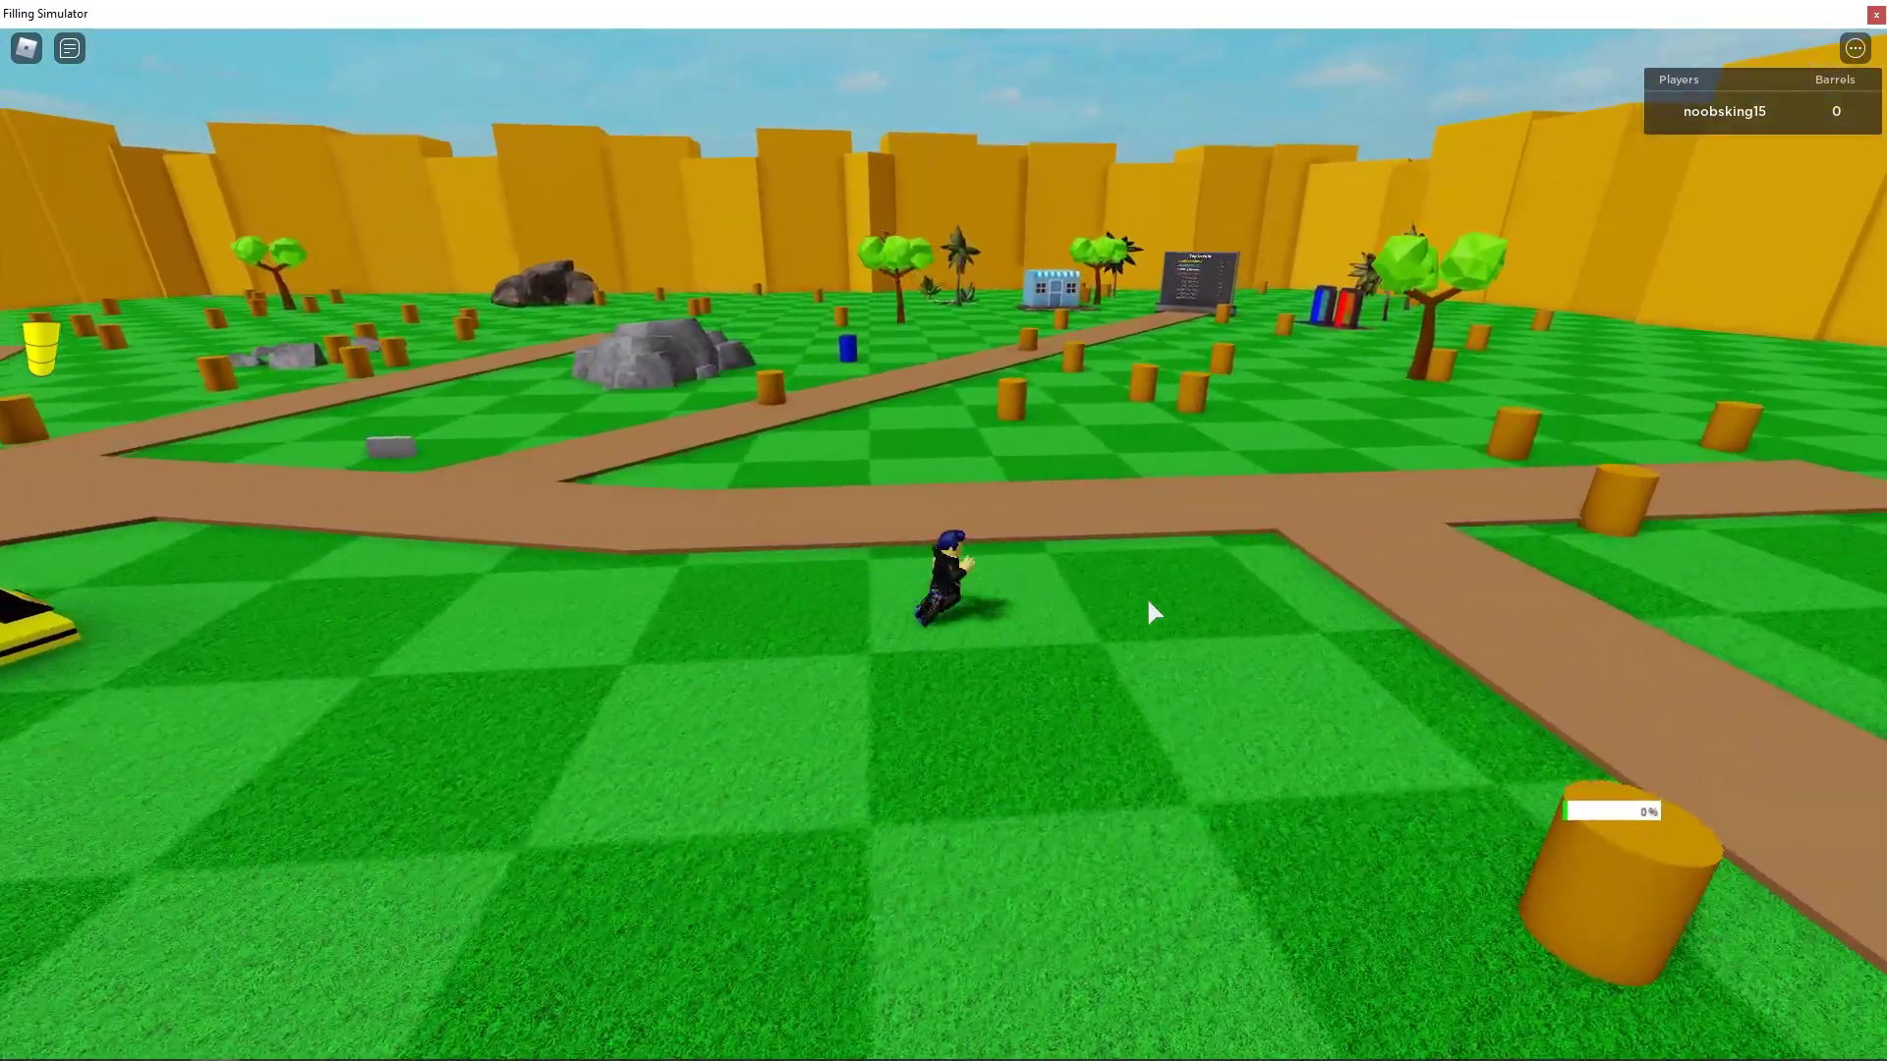
{"action": "key", "text": "w"}
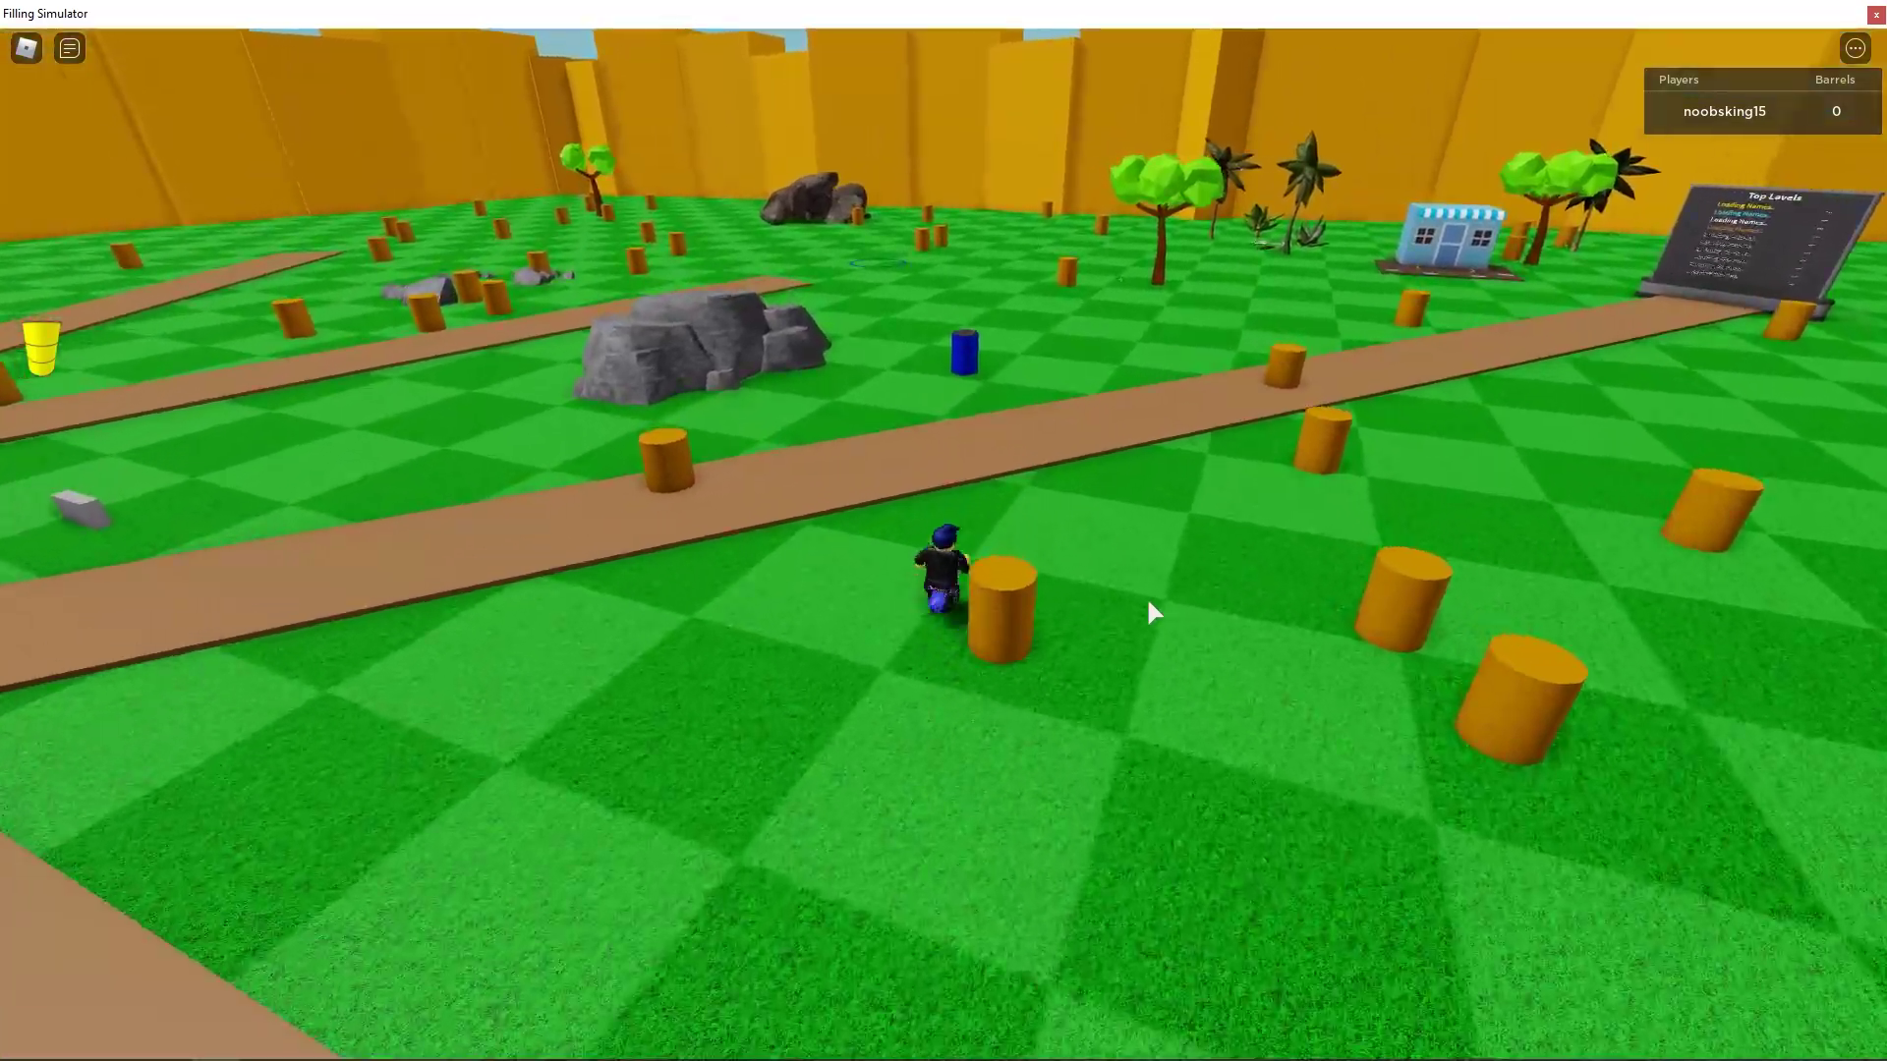
{"action": "key", "text": "w"}
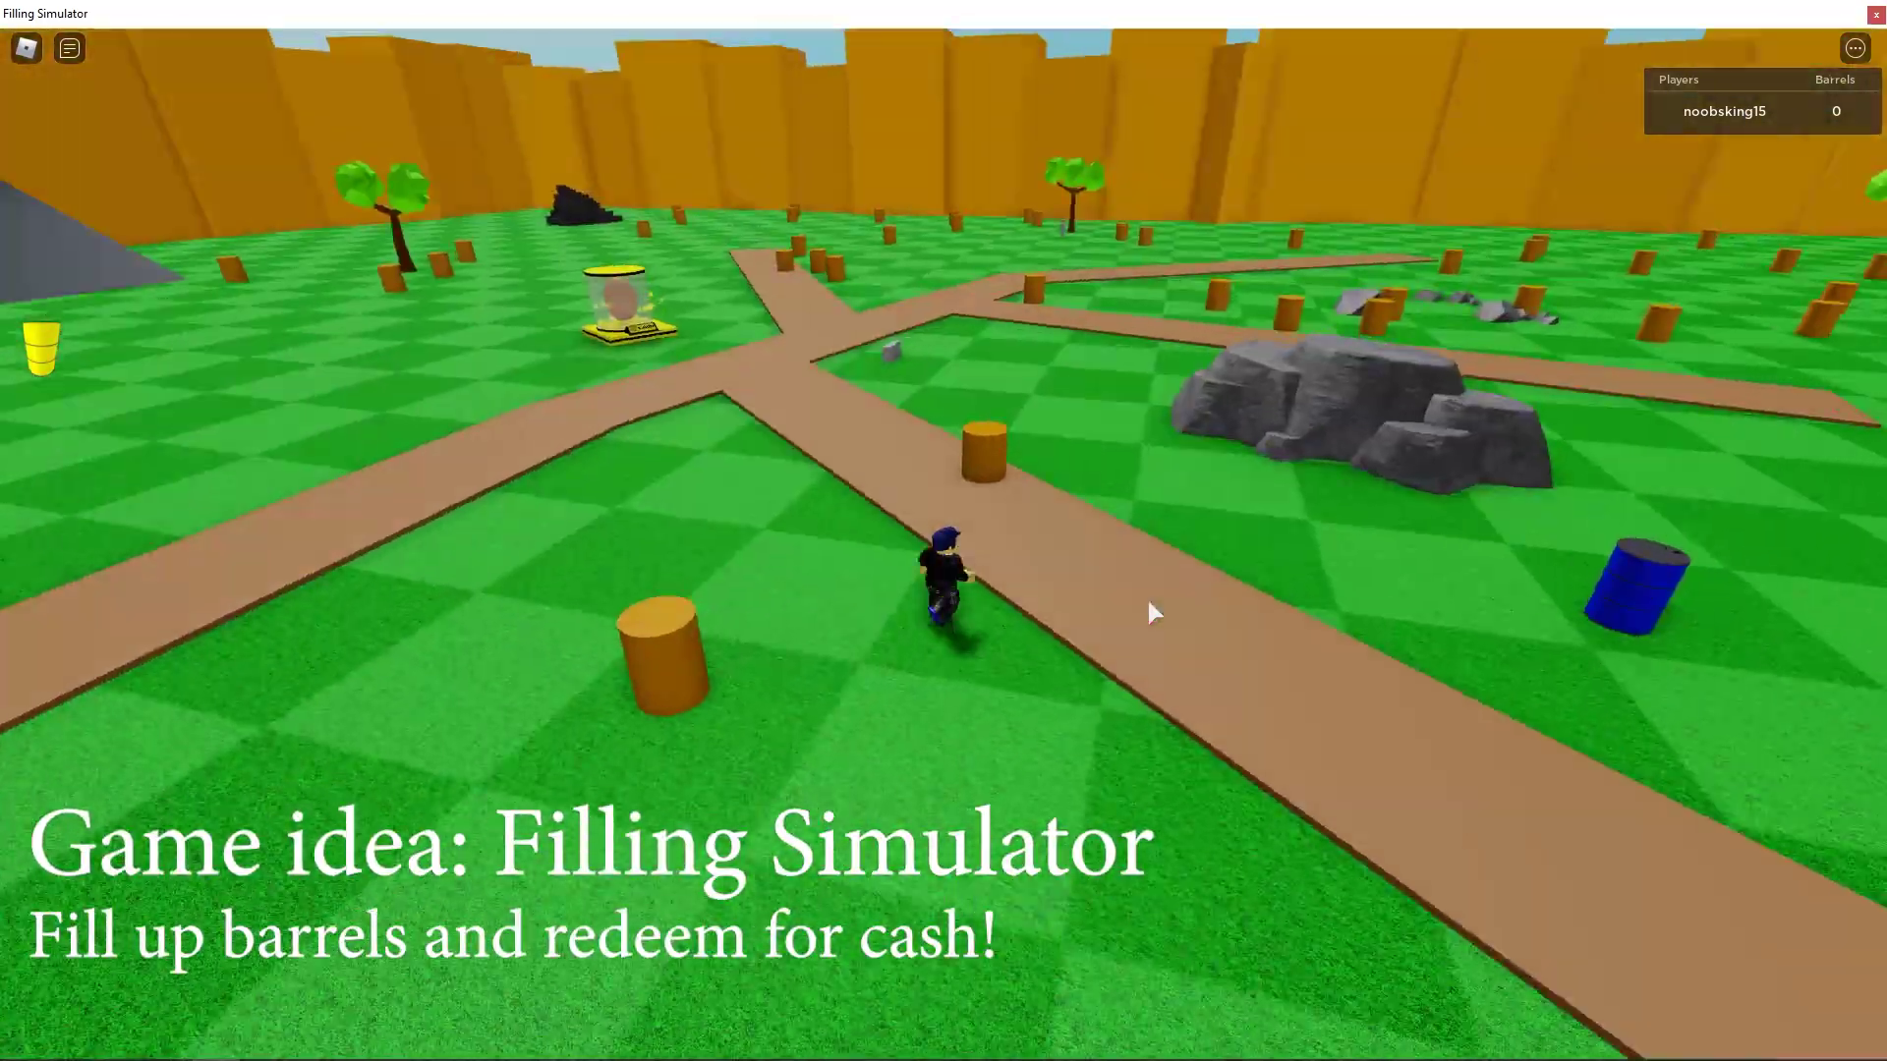
{"action": "key", "text": "w"}
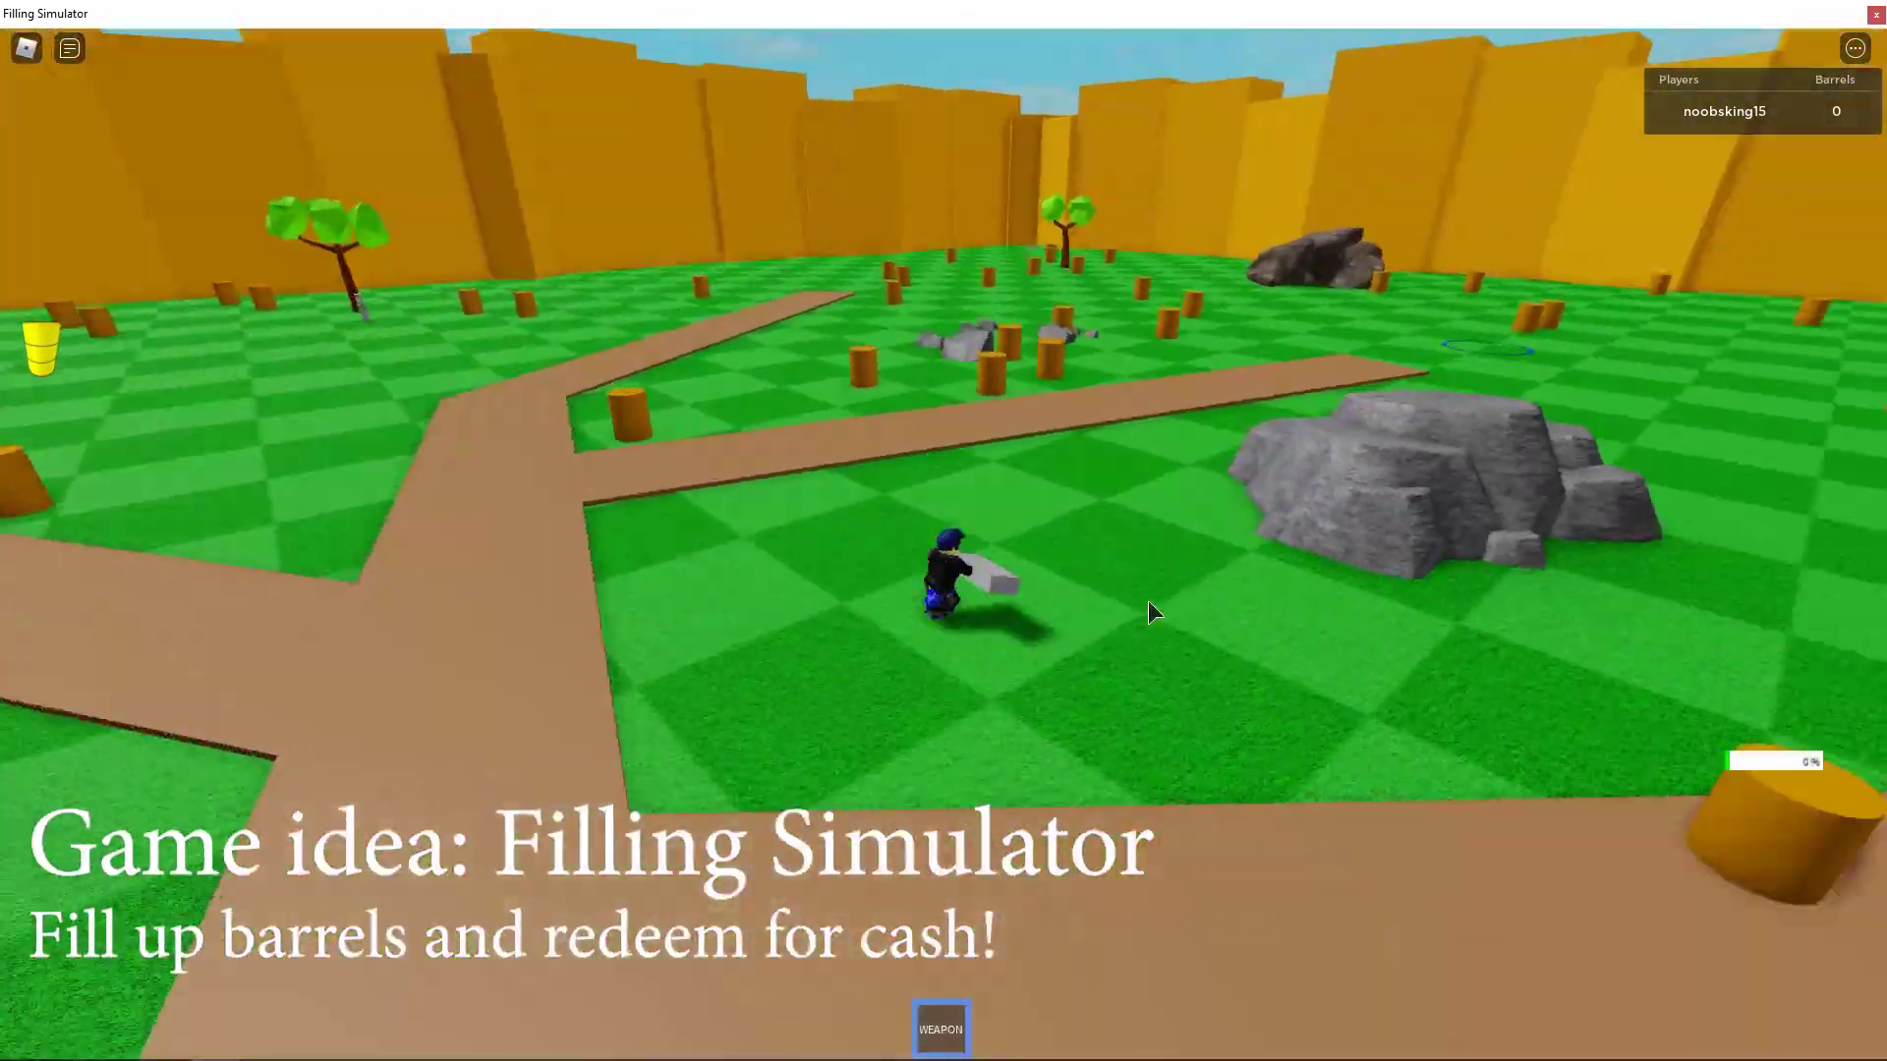
{"action": "key", "text": "w"}
{"action": "key", "text": "d"}
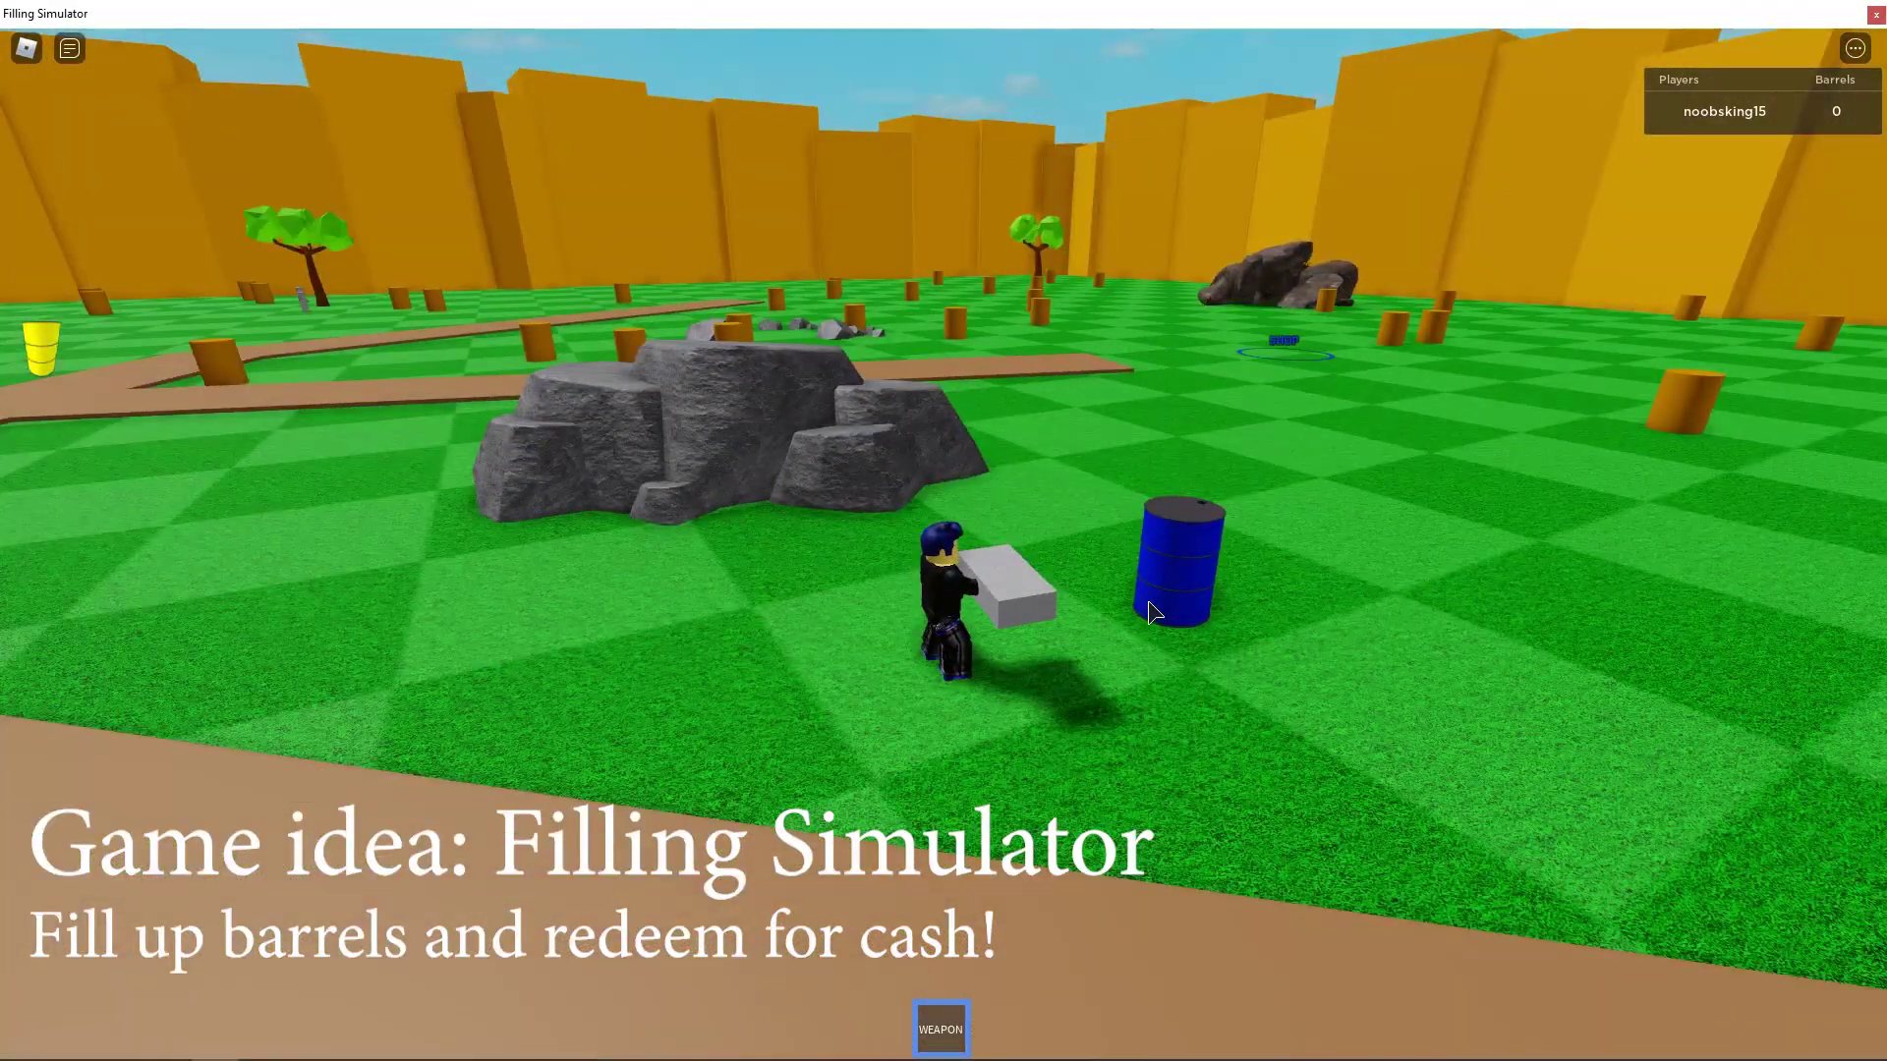
Spray the blue barrel beside the large rock with the equipped weapon
{"action": "left_click", "coordinate": [1147, 601]}
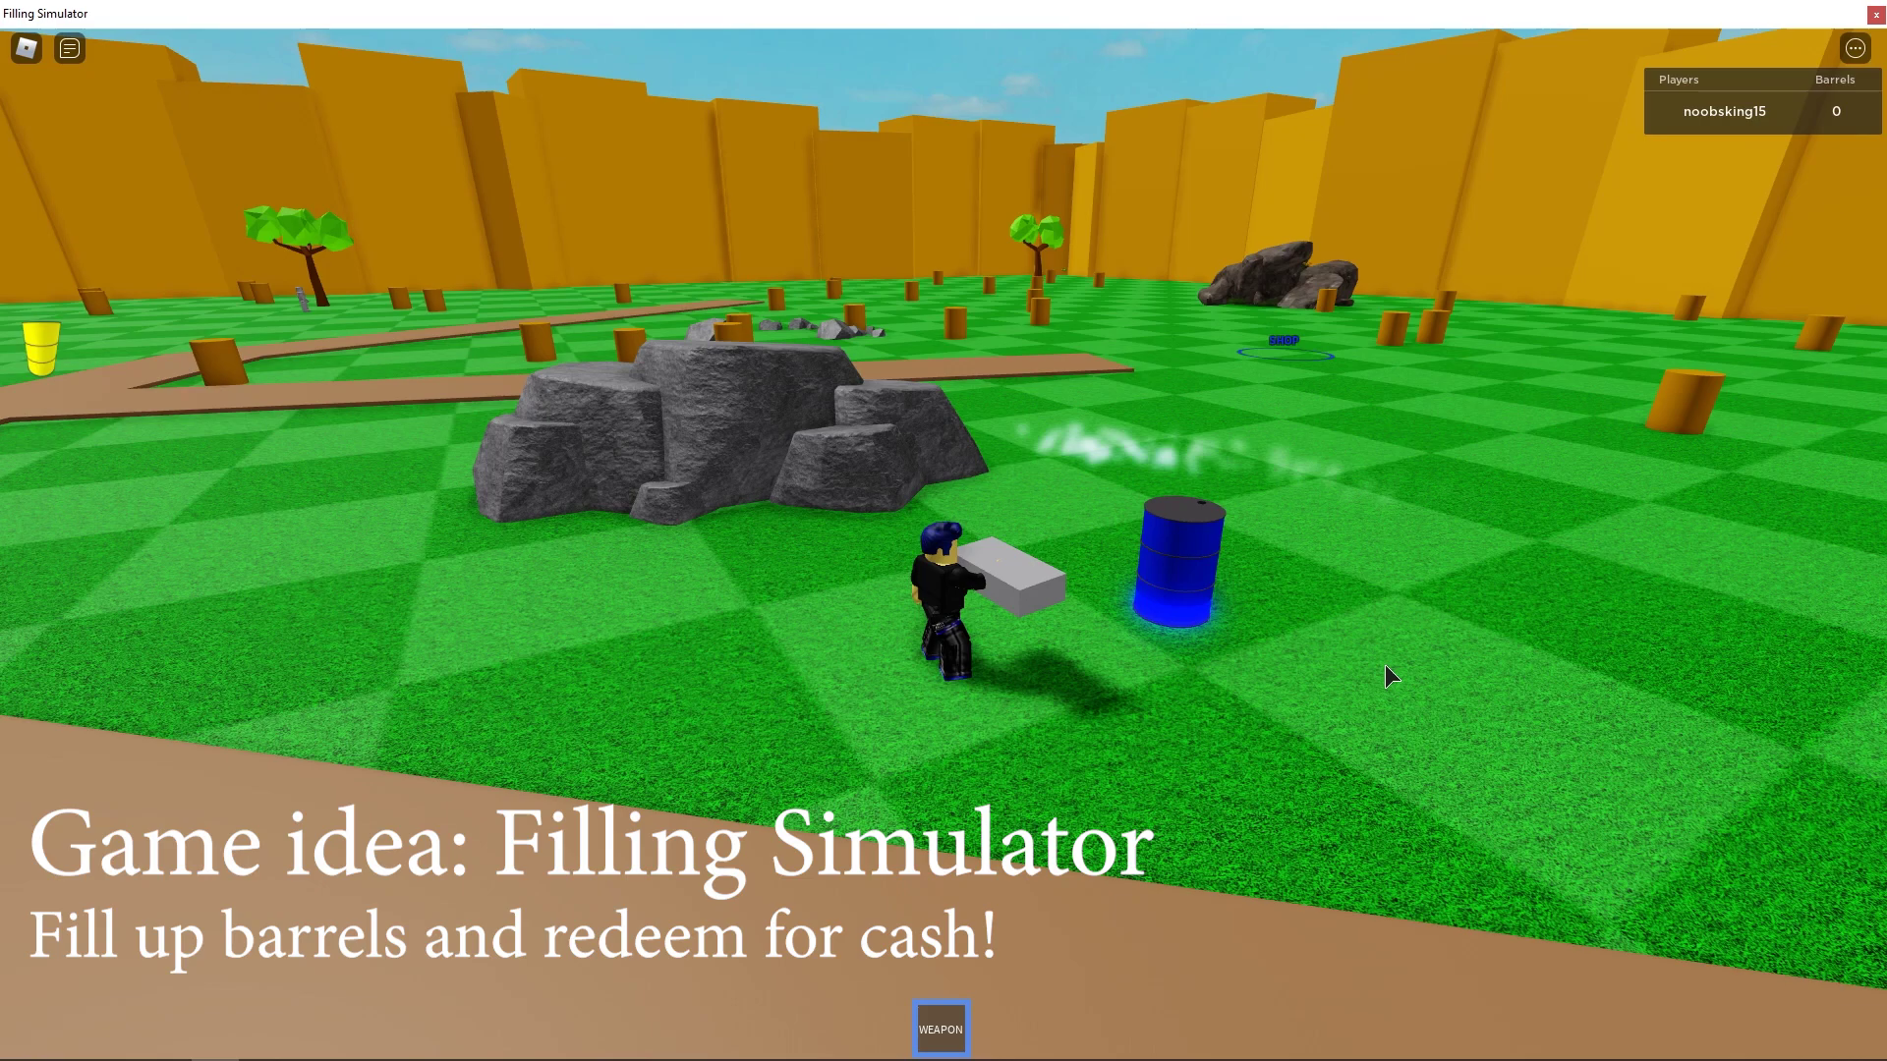
{"action": "left_click", "coordinate": [1653, 684]}
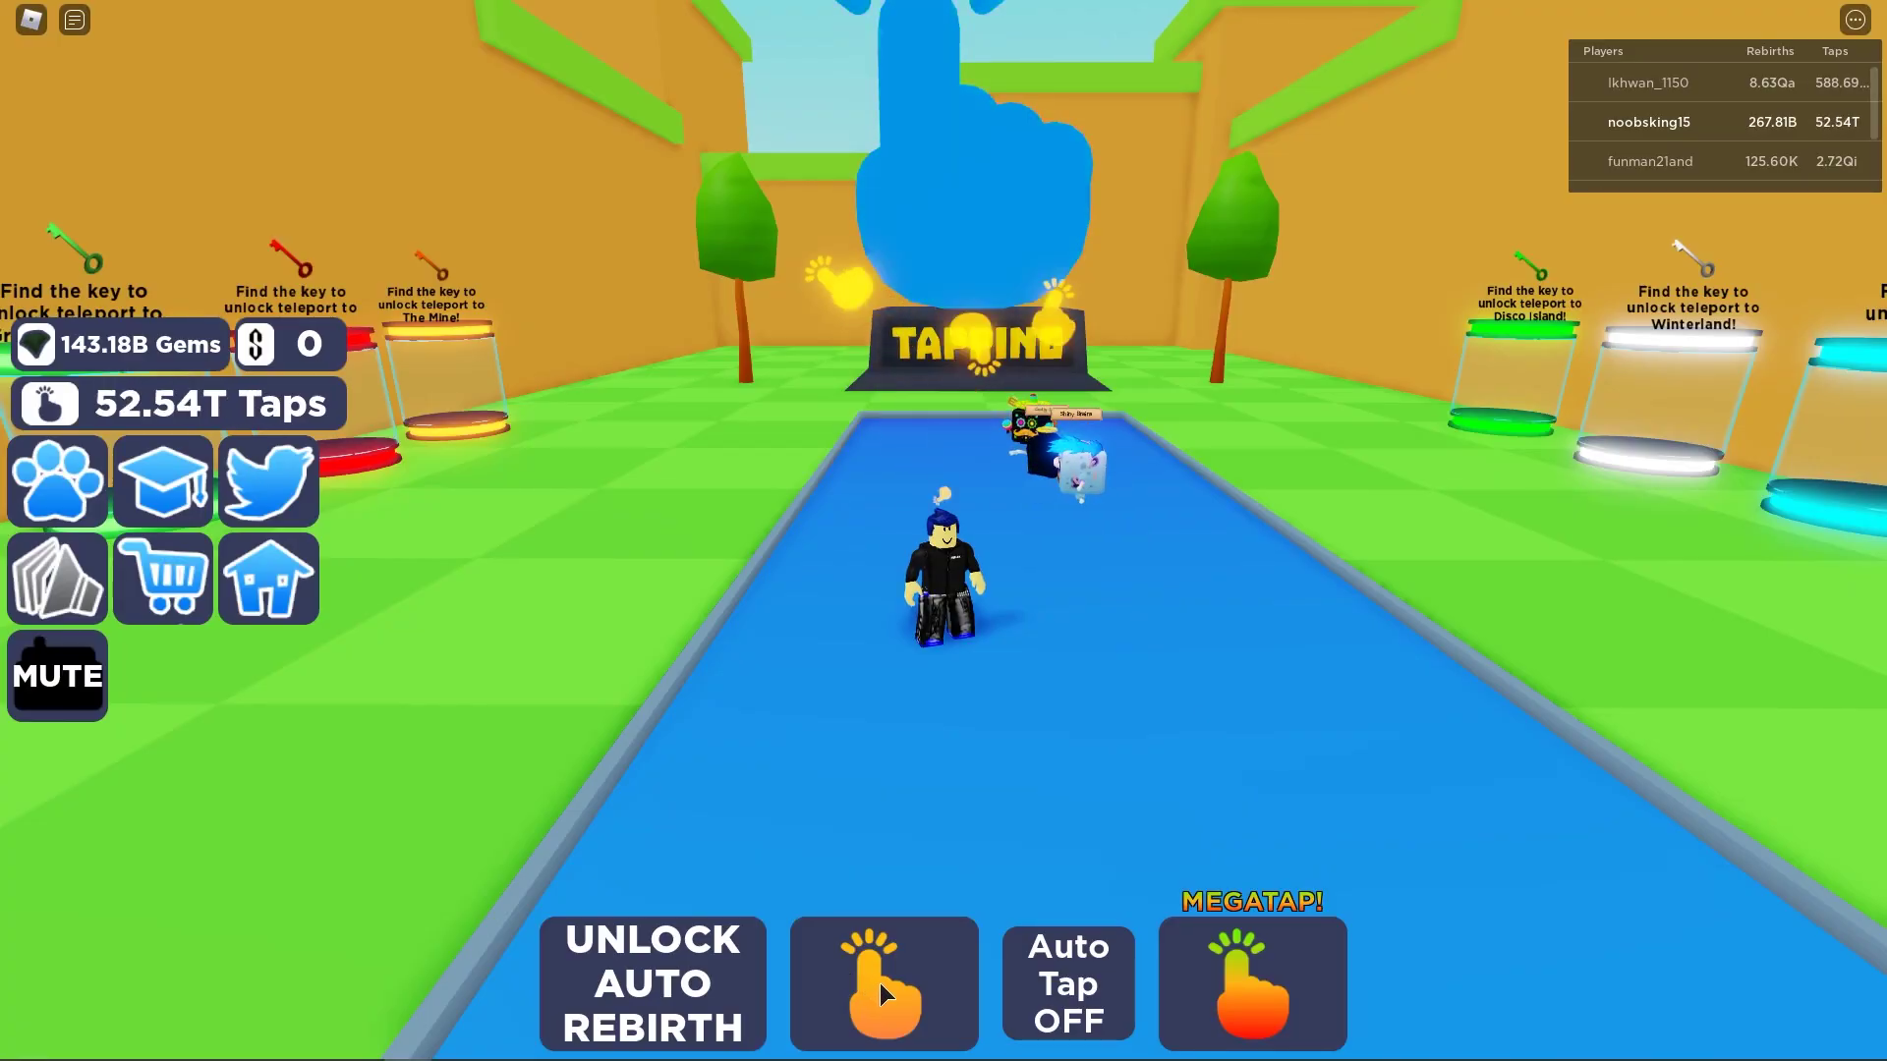
{"action": "left_click", "coordinate": [882, 994]}
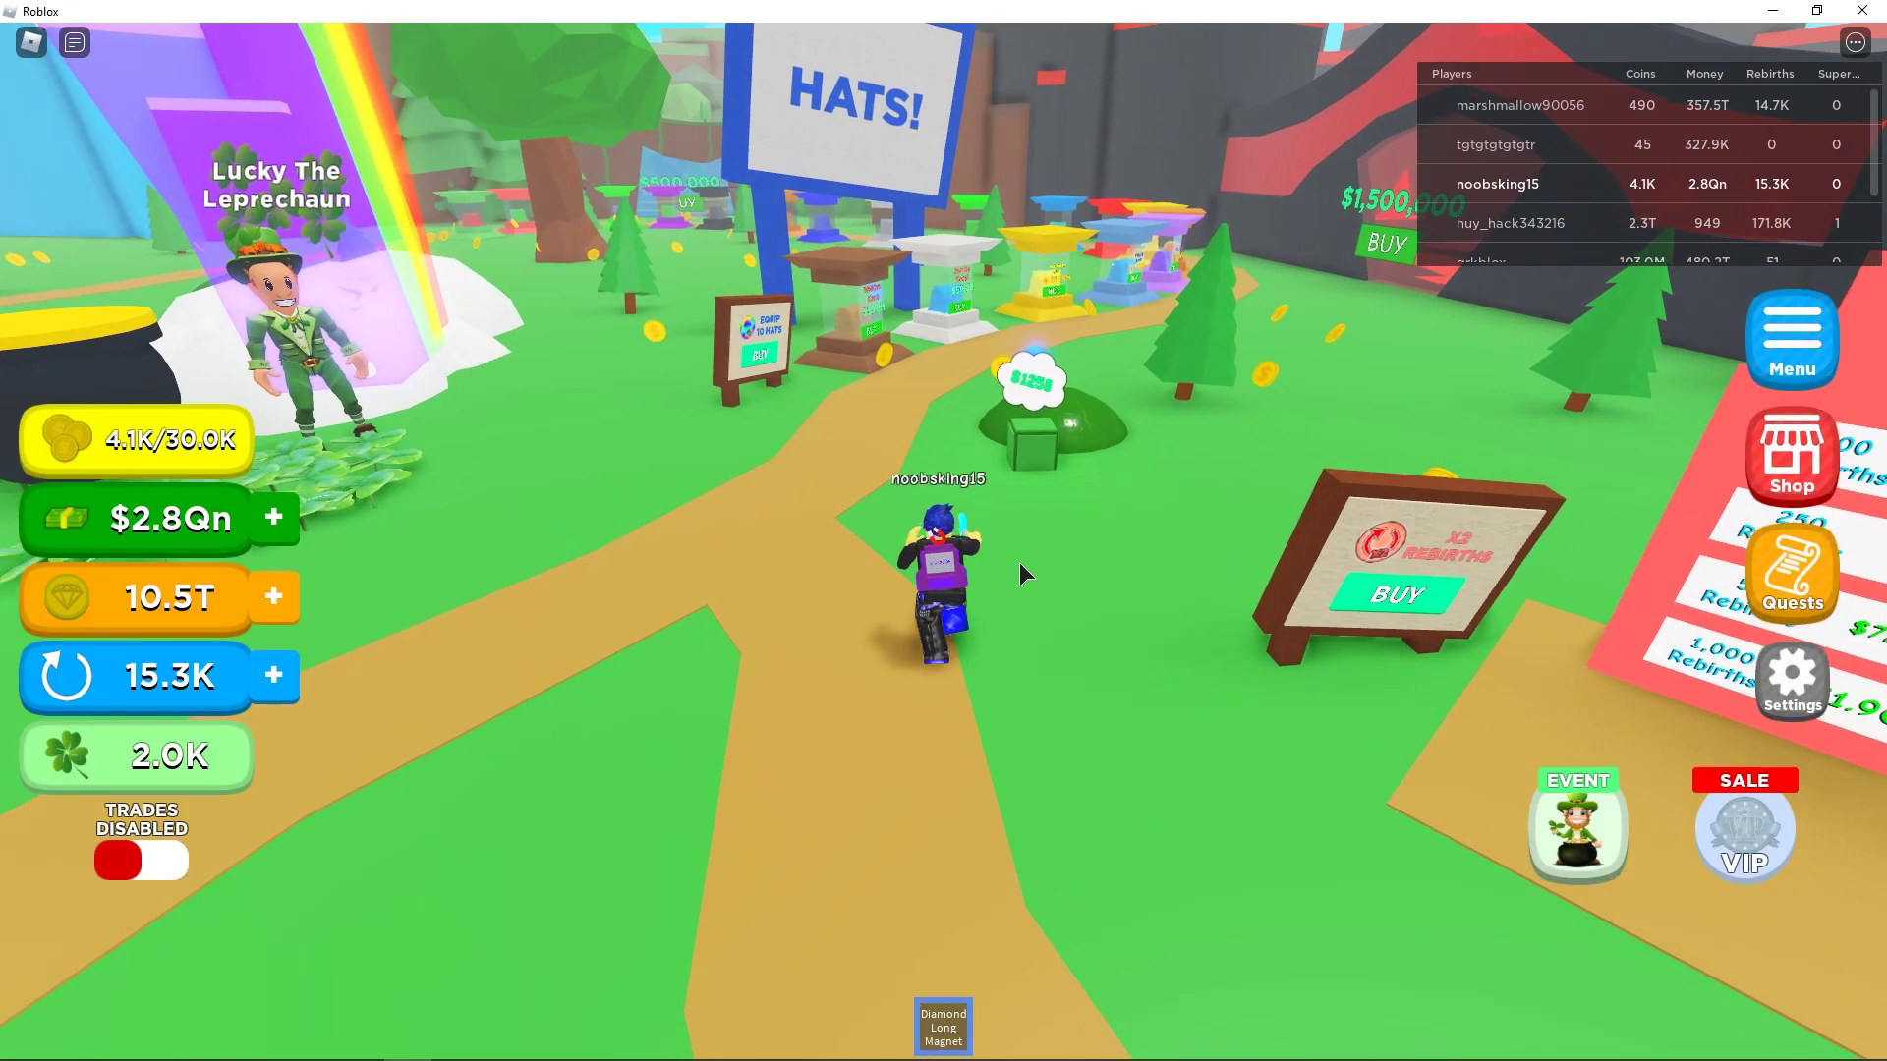
Switch to the coin-collecting Roblox game and walk the character toward the hat stands, collecting coins with the Diamond Long Magnet
{"action": "key", "text": "w"}
{"action": "key", "text": "d"}
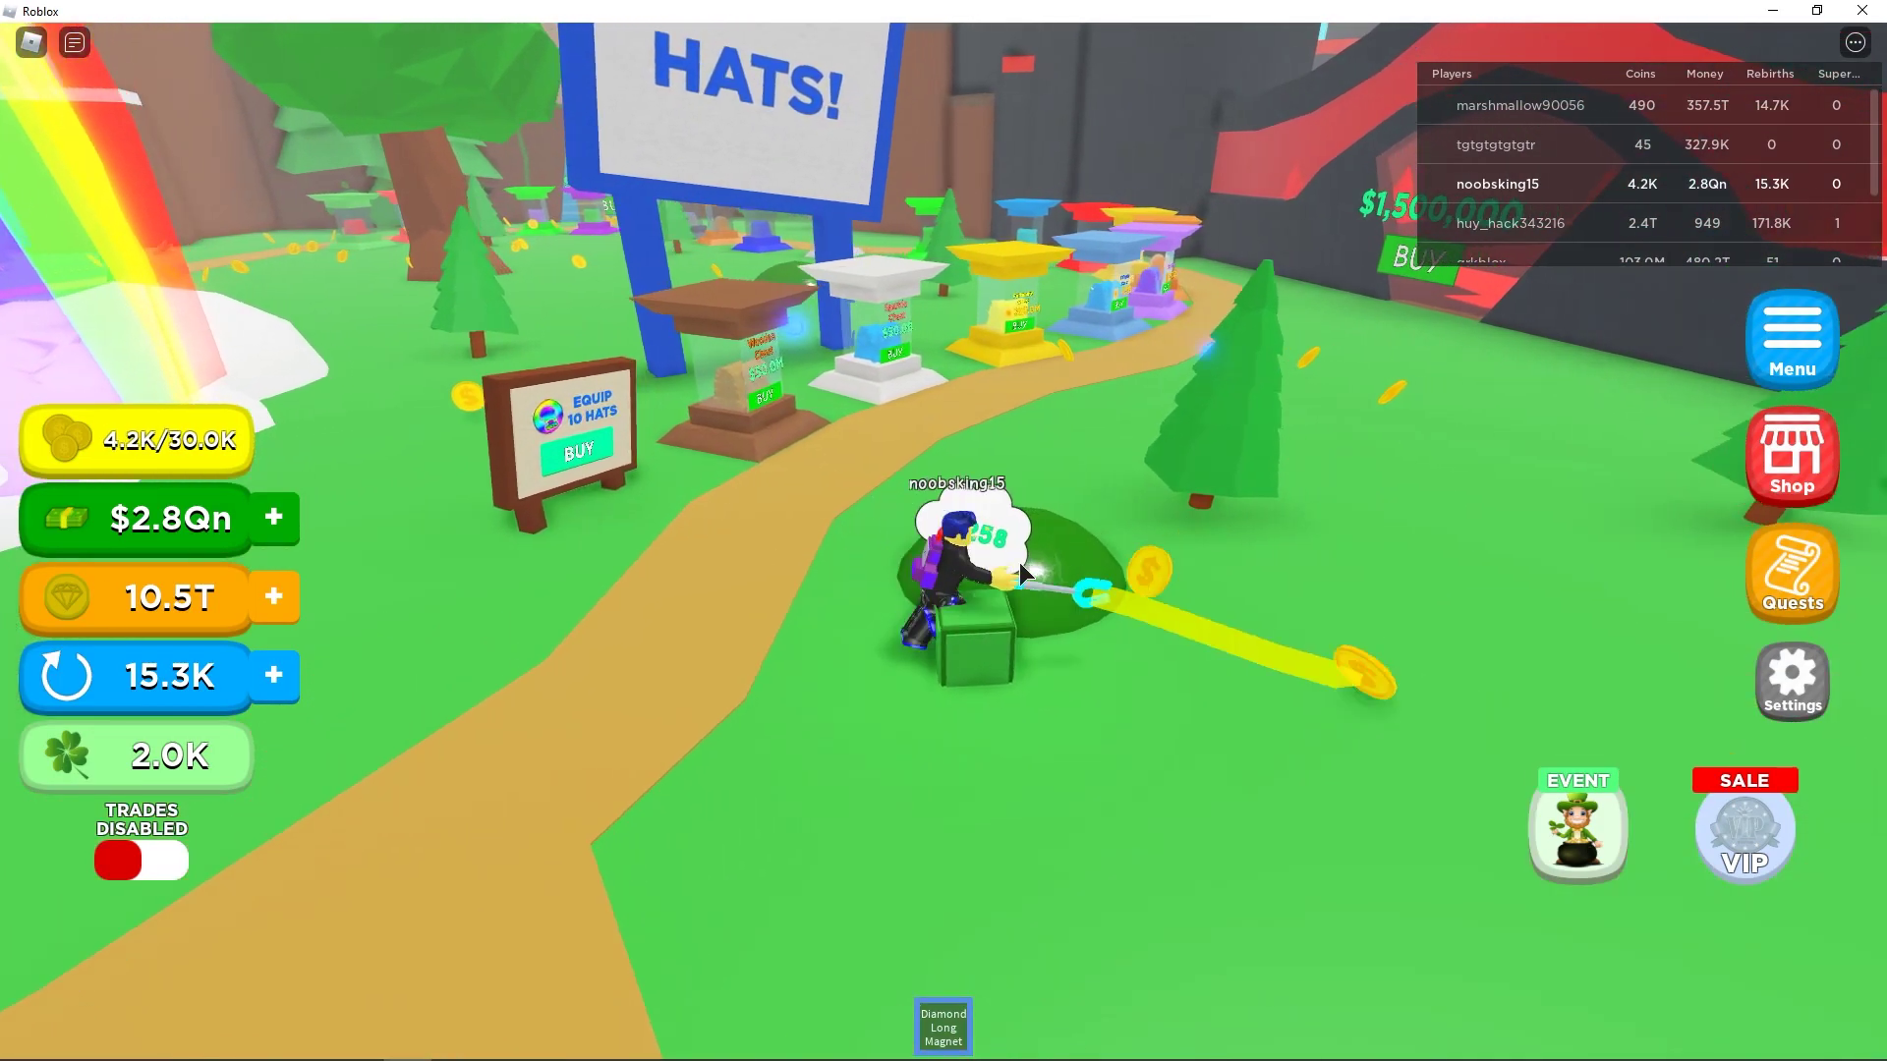
{"action": "key", "text": "w"}
{"action": "key", "text": "d"}
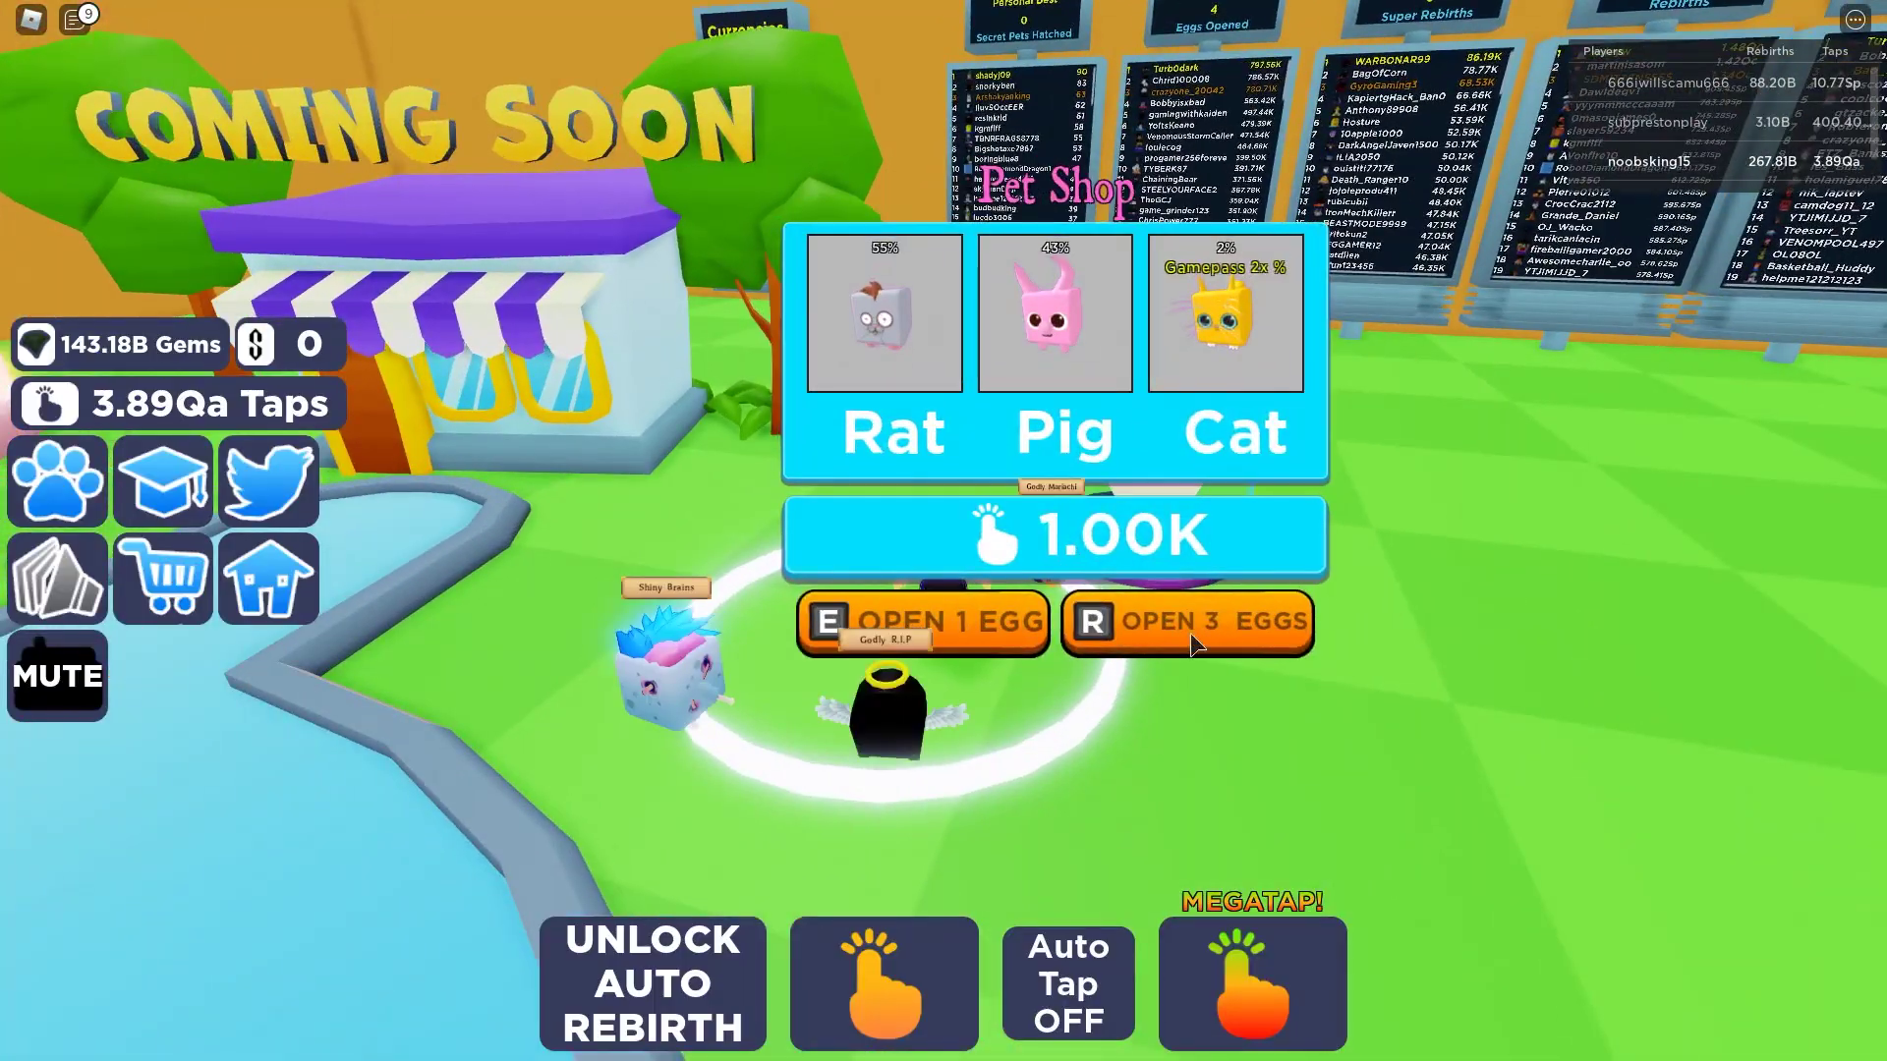
Open three eggs at the Pet Shop and view the Brains and Sparkling R.I.P pets in the inventory
{"action": "key", "text": "r"}
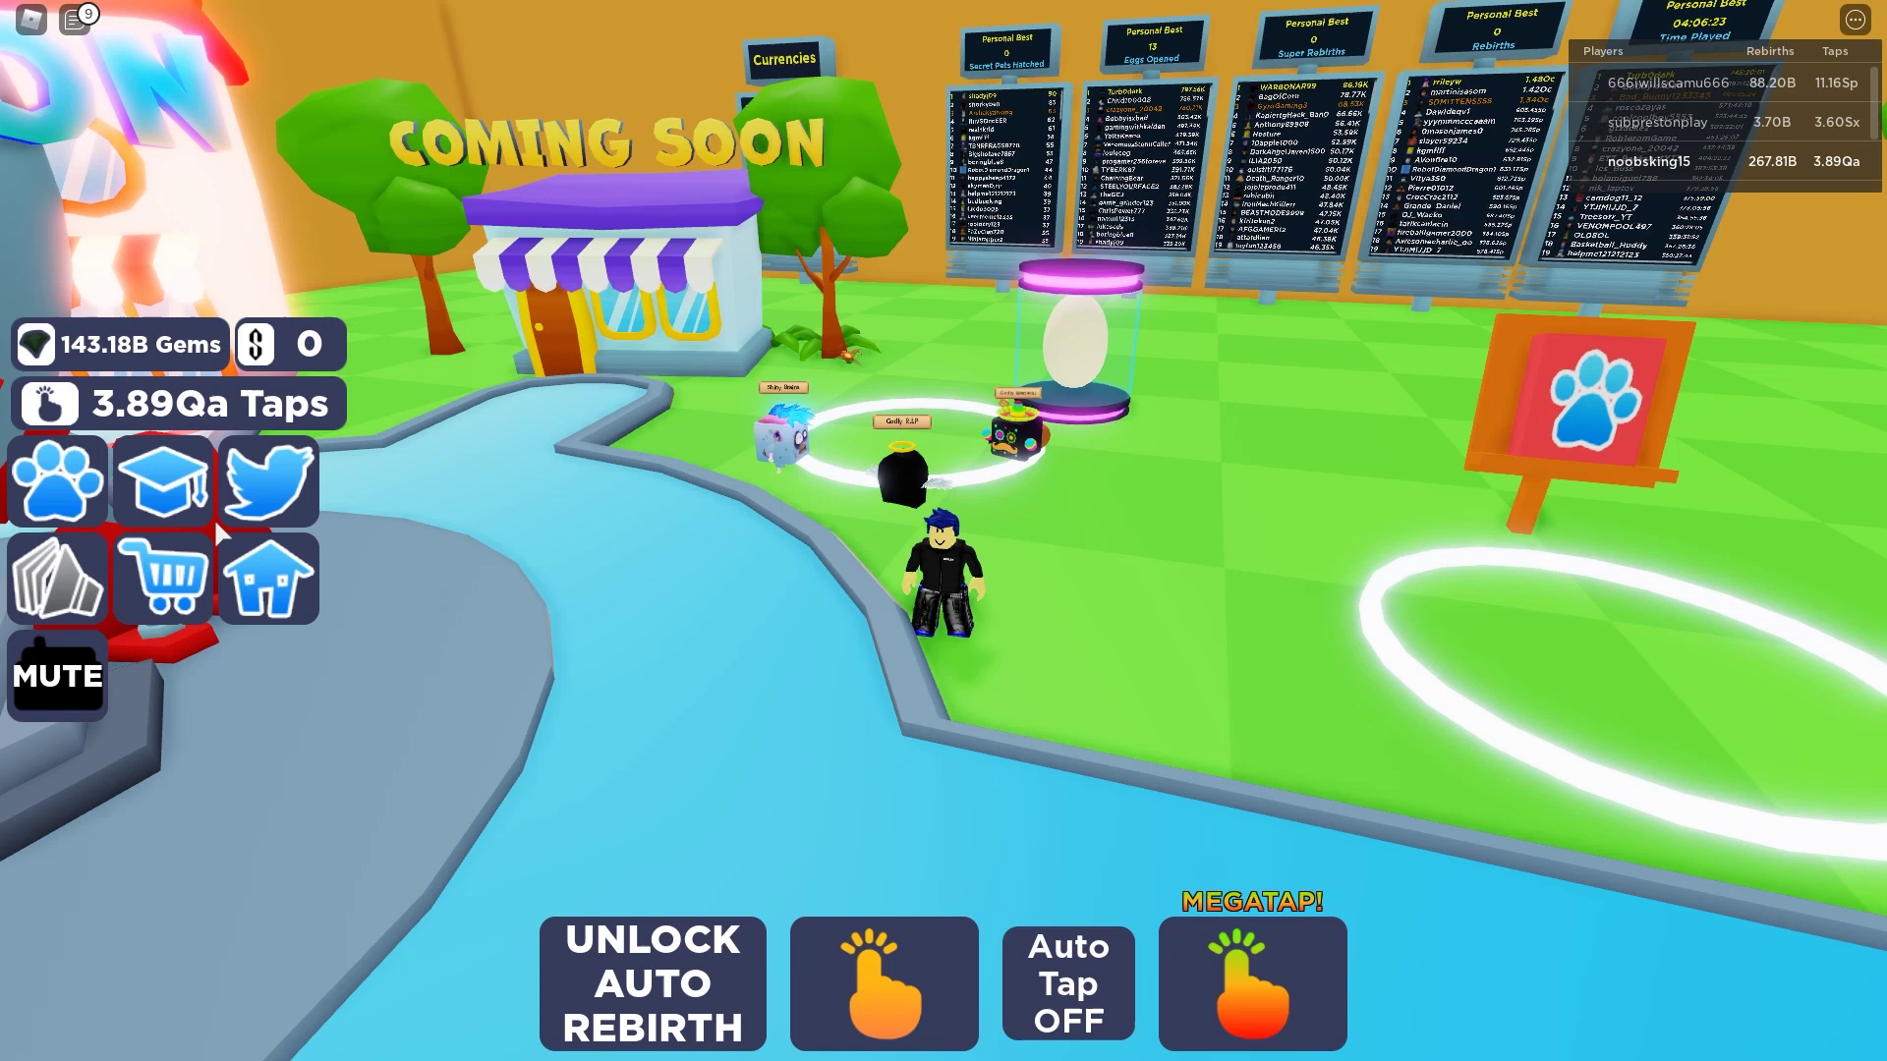
{"action": "left_click", "coordinate": [61, 483]}
{"action": "left_click", "coordinate": [464, 814]}
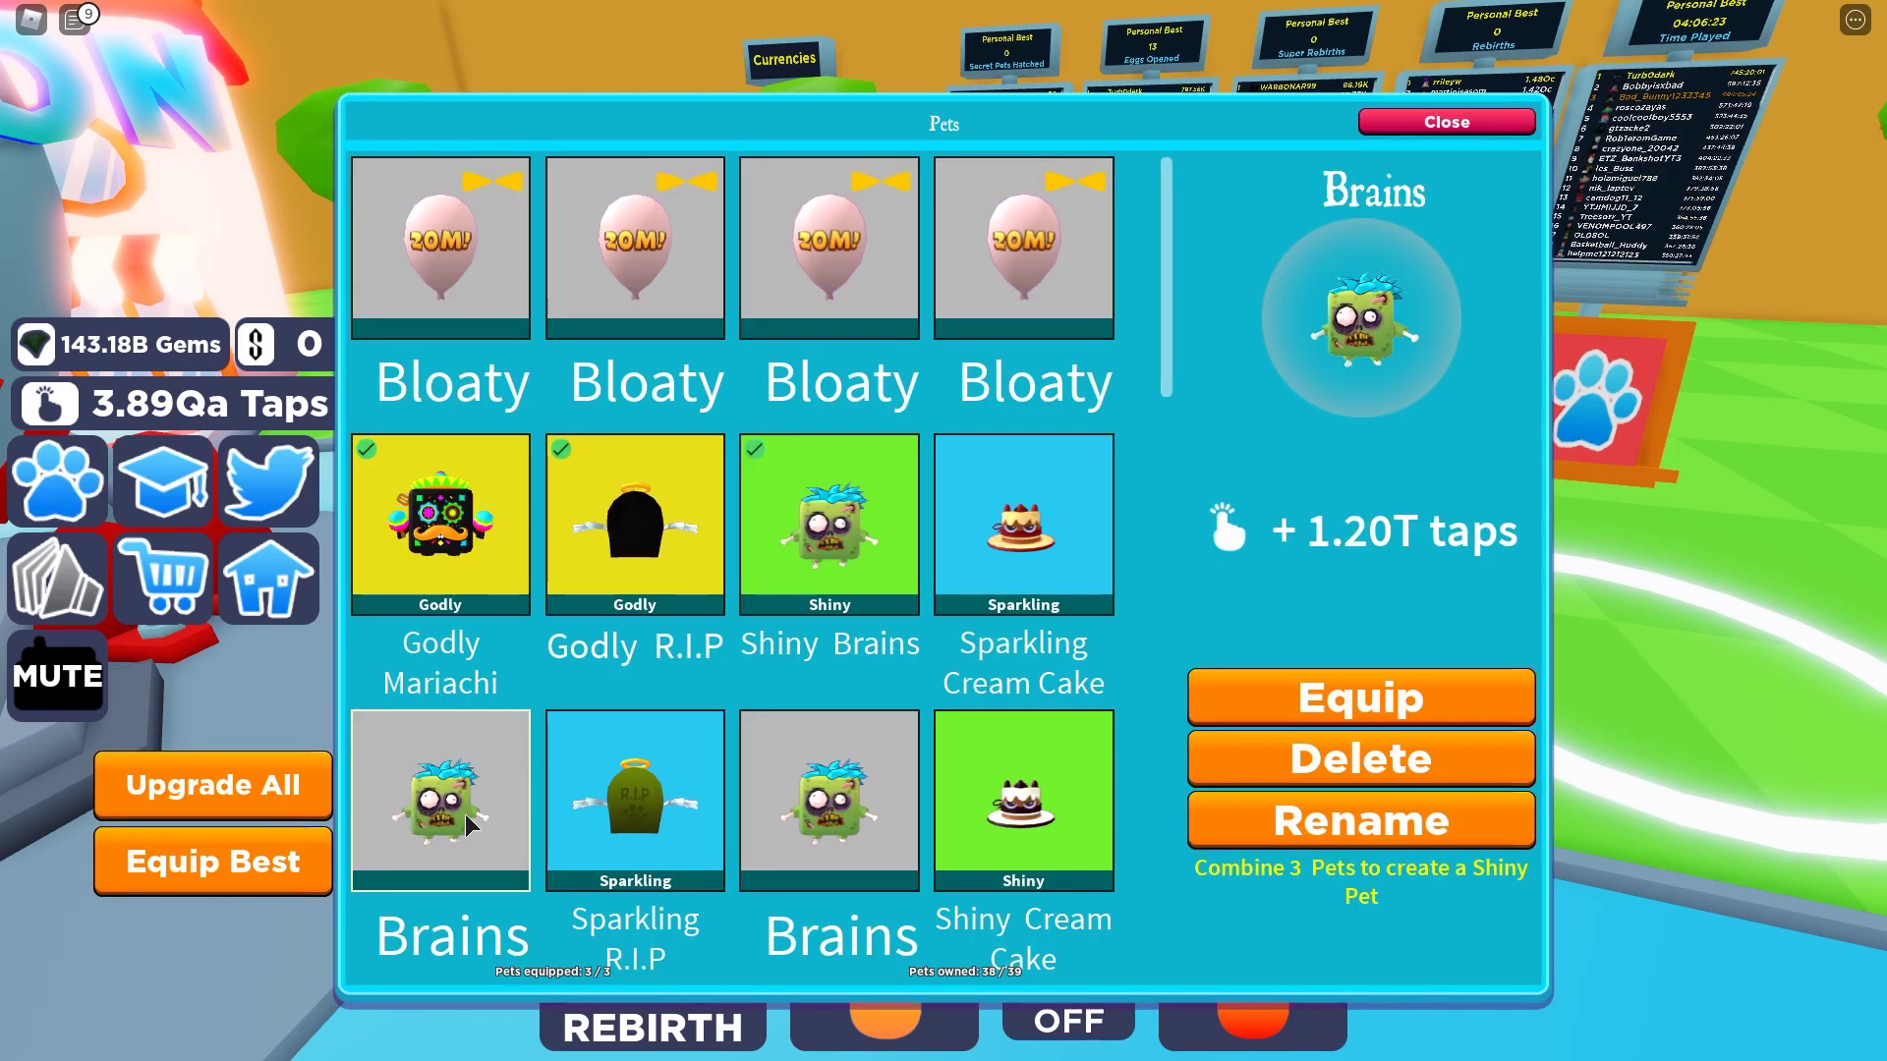
{"action": "left_click", "coordinate": [627, 795]}
{"action": "left_click", "coordinate": [784, 798]}
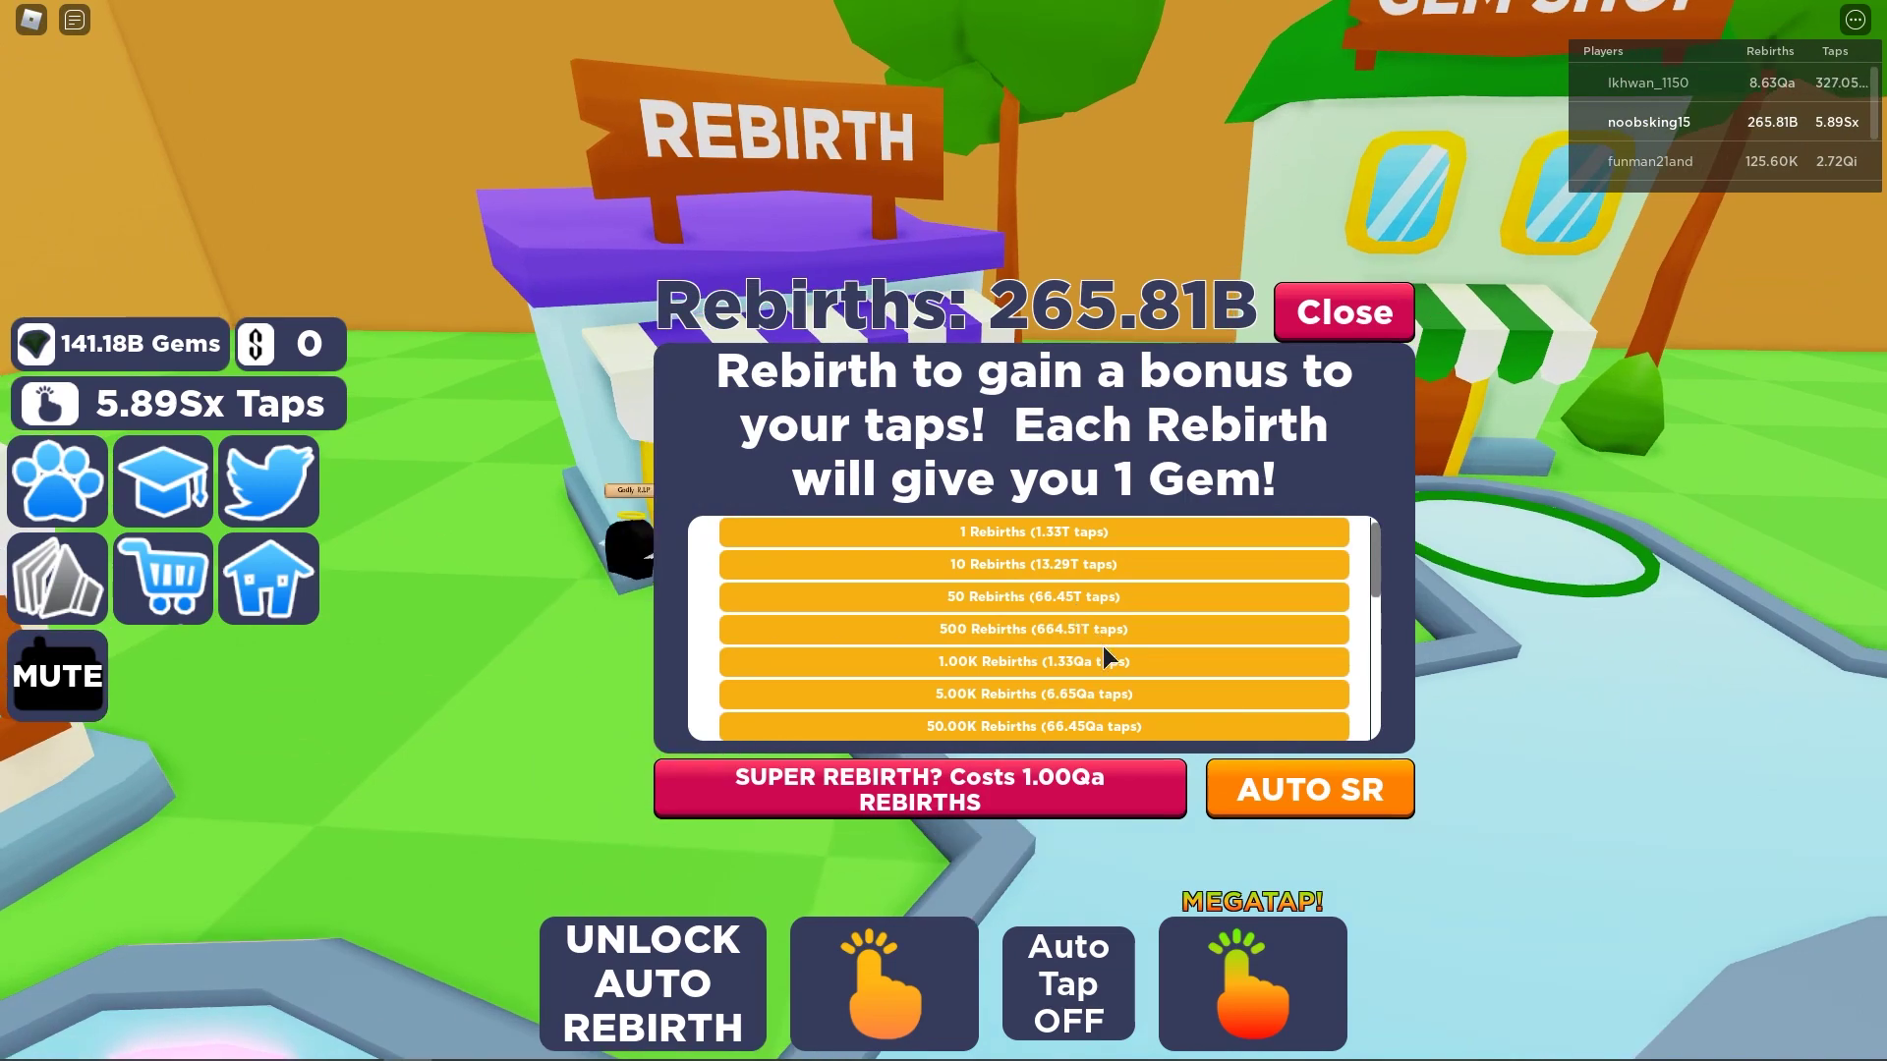
Perform the 2.00B rebirth and survey the island portals
{"action": "scroll", "coordinate": [1103, 646], "scroll_direction": "down", "scroll_amount": 5}
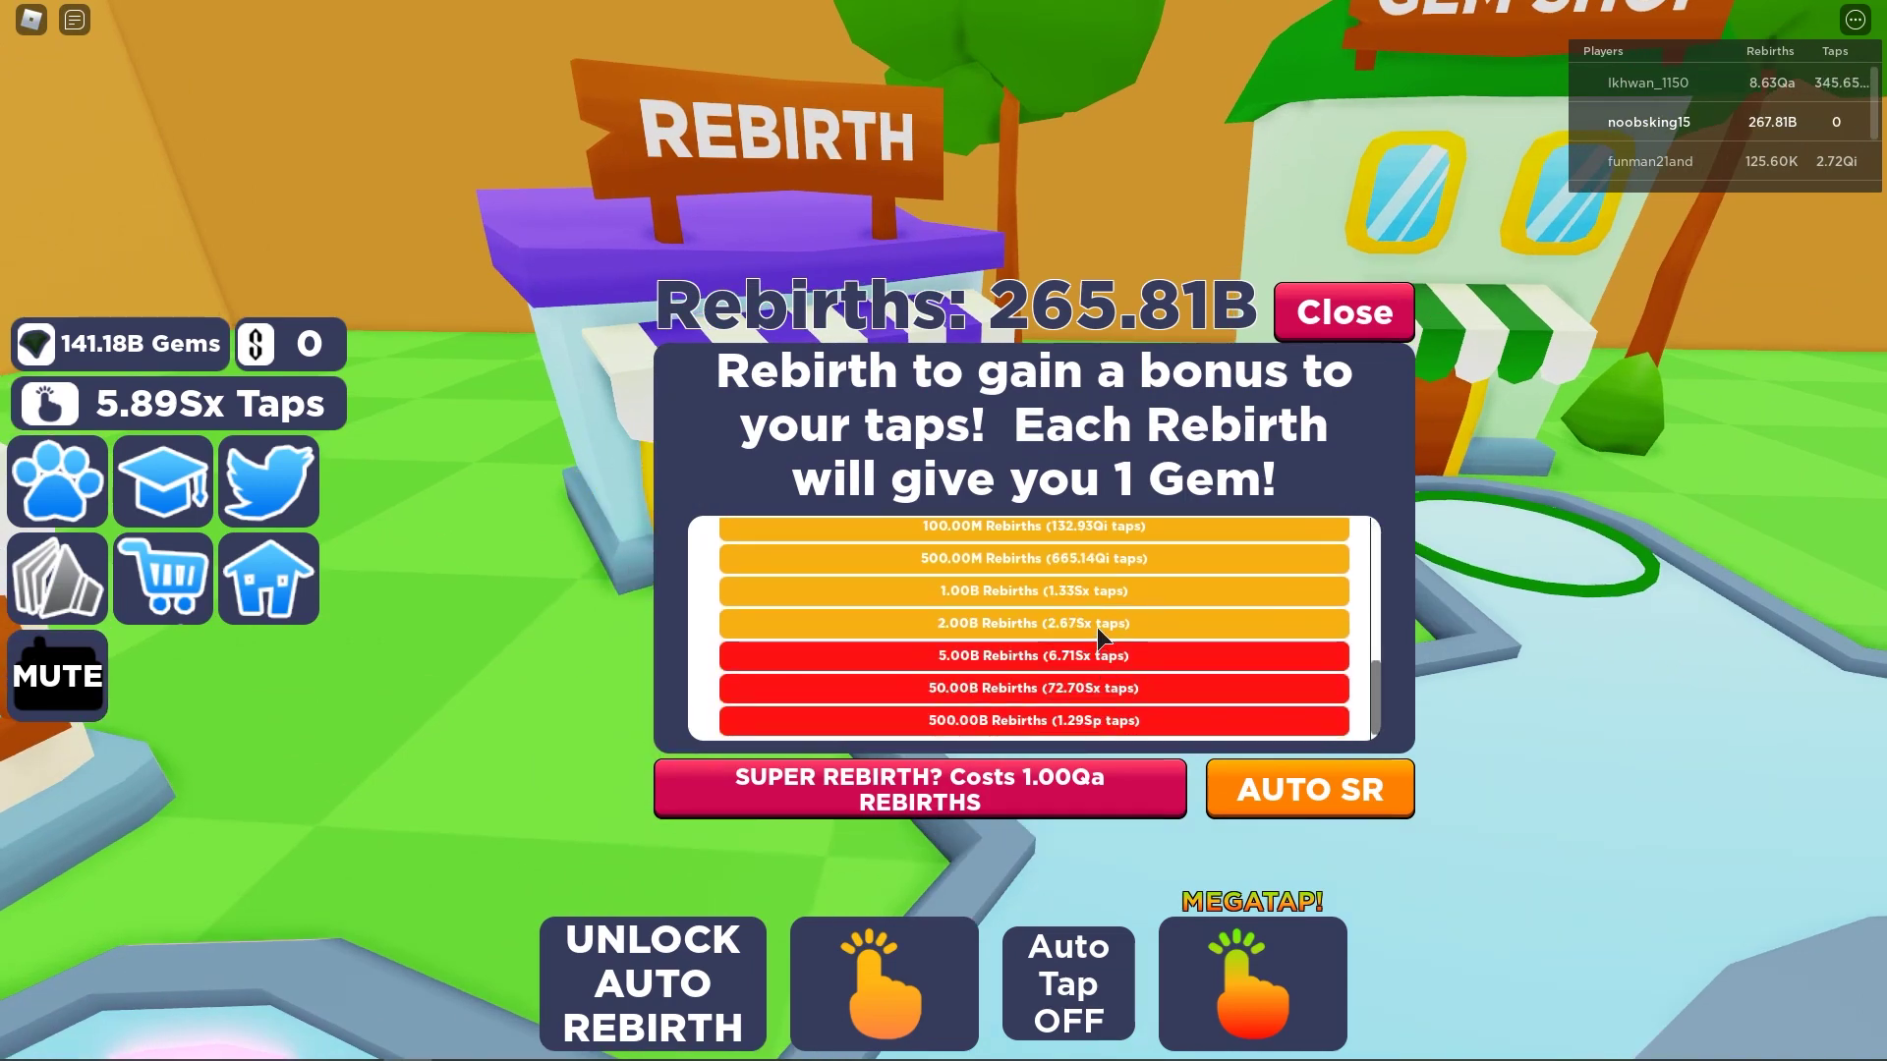
{"action": "left_click", "coordinate": [1097, 625]}
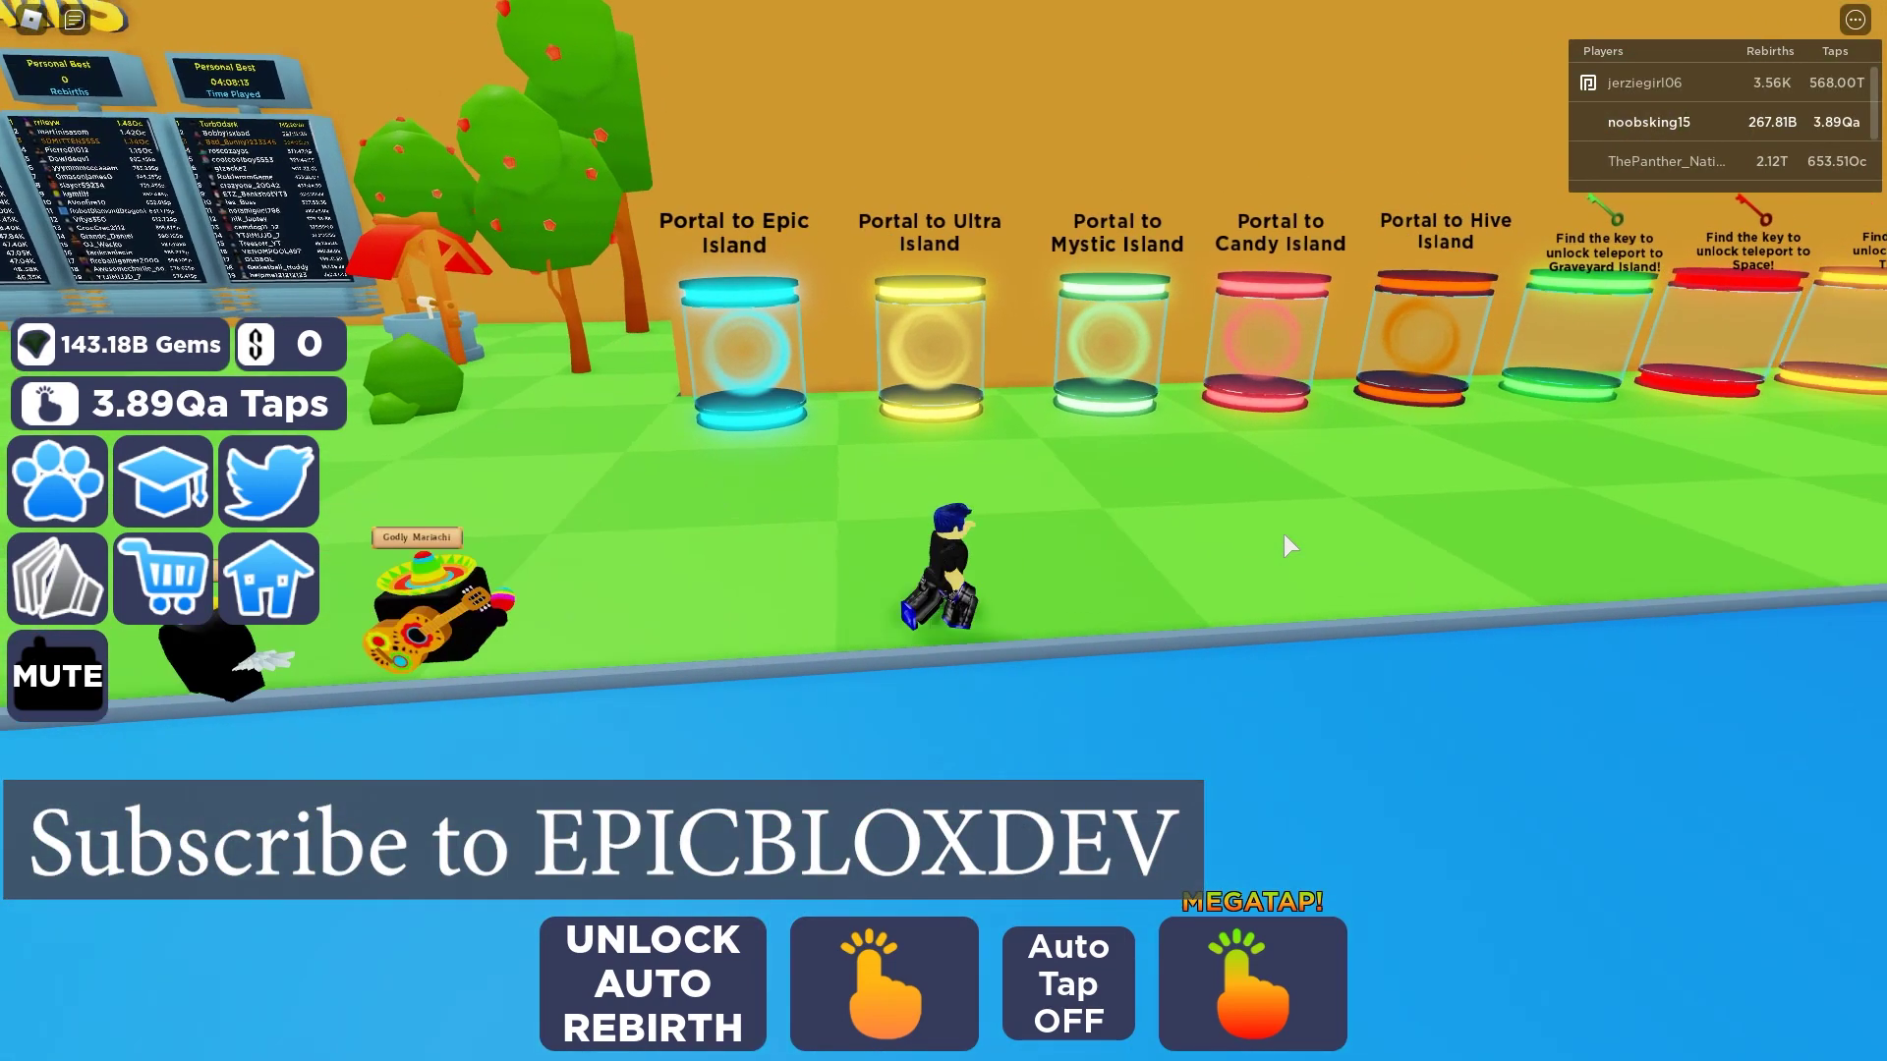
{"action": "key", "text": "w"}
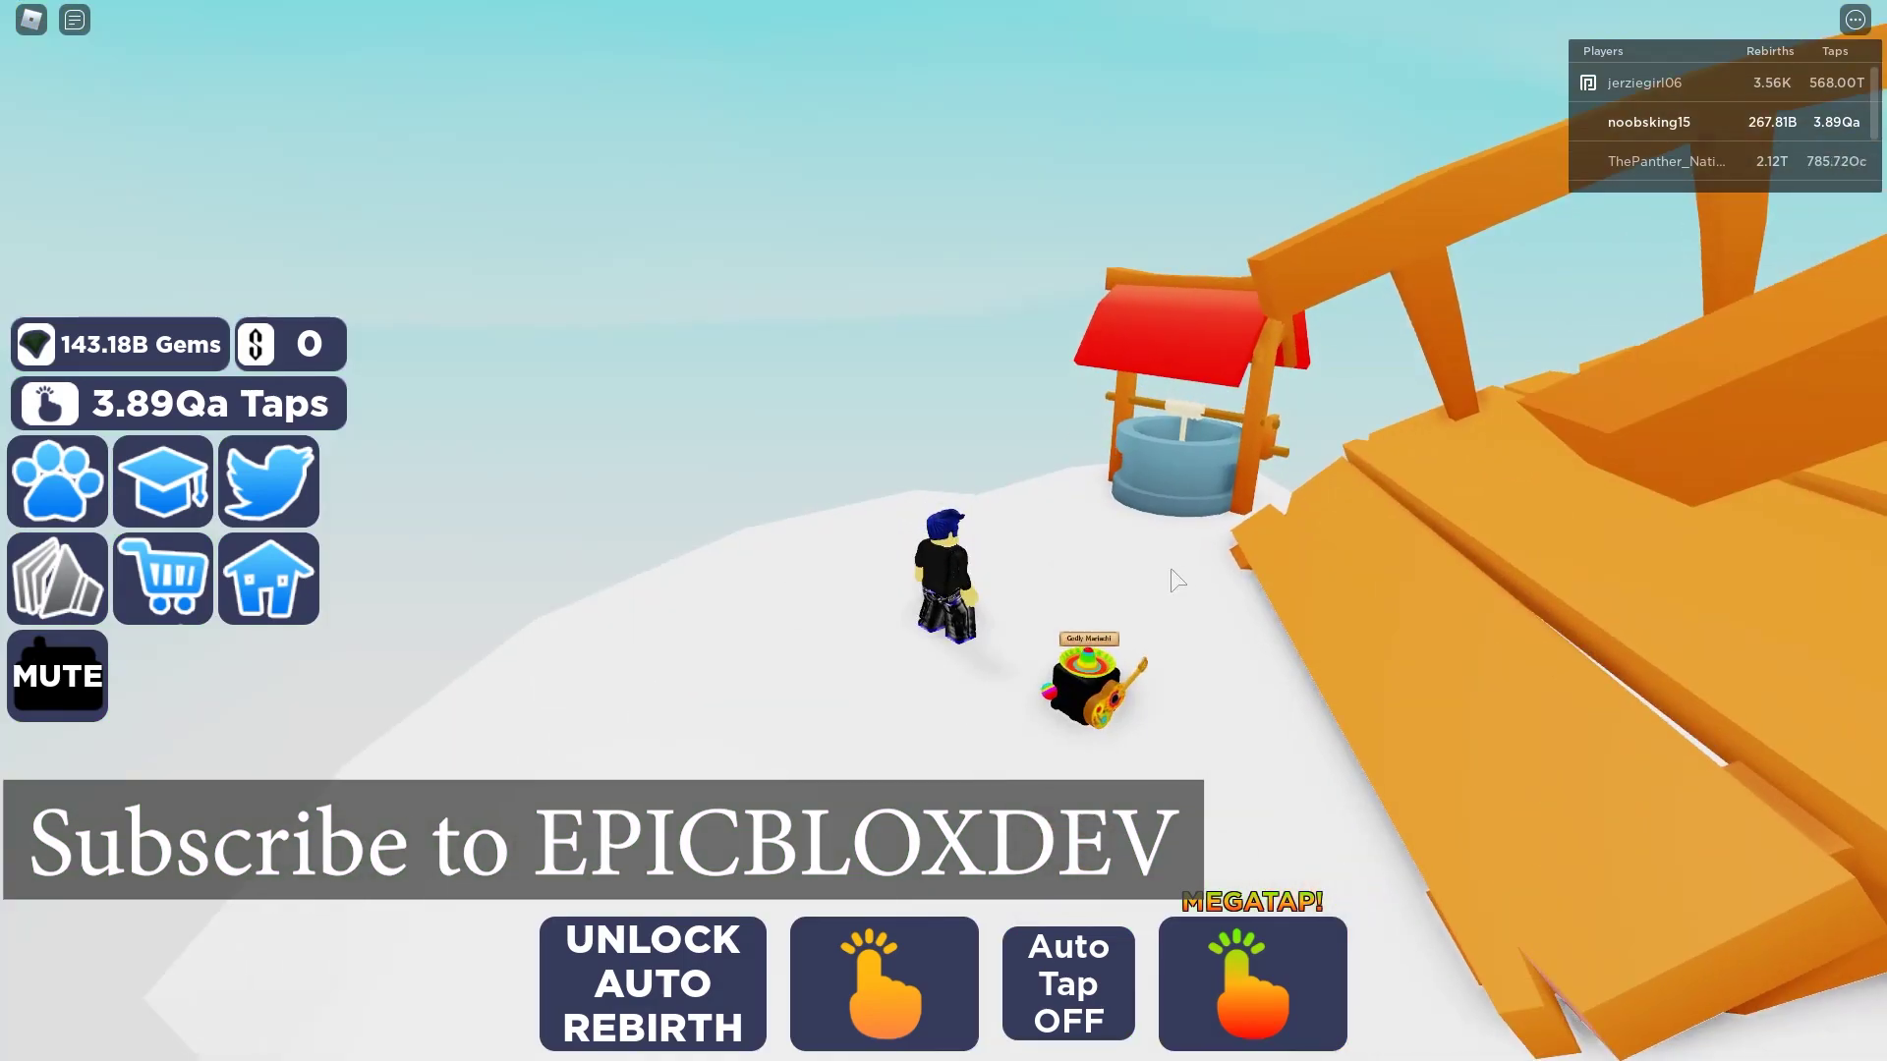
{"action": "right_click_drag", "start_coordinate": [1178, 580], "coordinate": [1177, 579]}
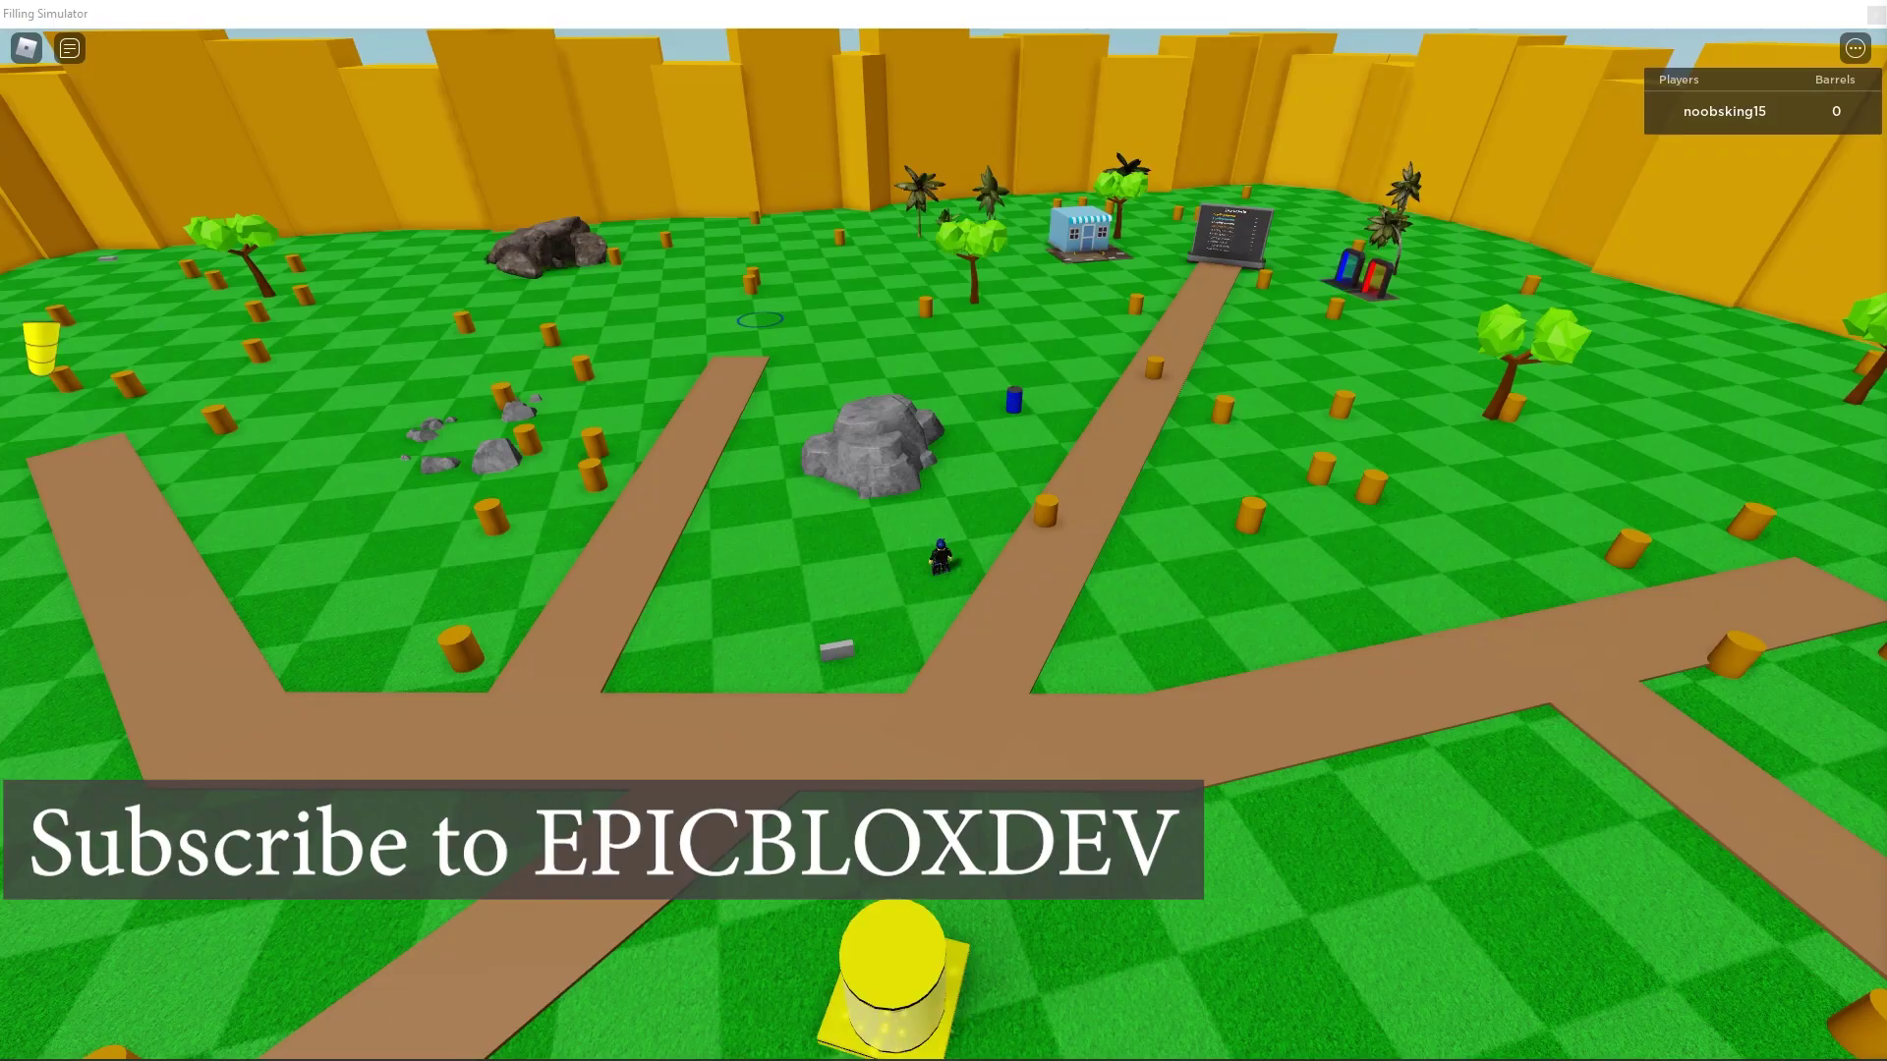
Return to Filling Simulator and walk the character with the weapon over to the blue barrel
{"action": "right_click_drag", "start_coordinate": [1148, 601], "coordinate": [1149, 603]}
{"action": "key", "text": "s"}
{"action": "scroll", "coordinate": [1148, 601], "scroll_direction": "up", "scroll_amount": 3}
{"action": "key", "text": "d"}
{"action": "key", "text": "w"}
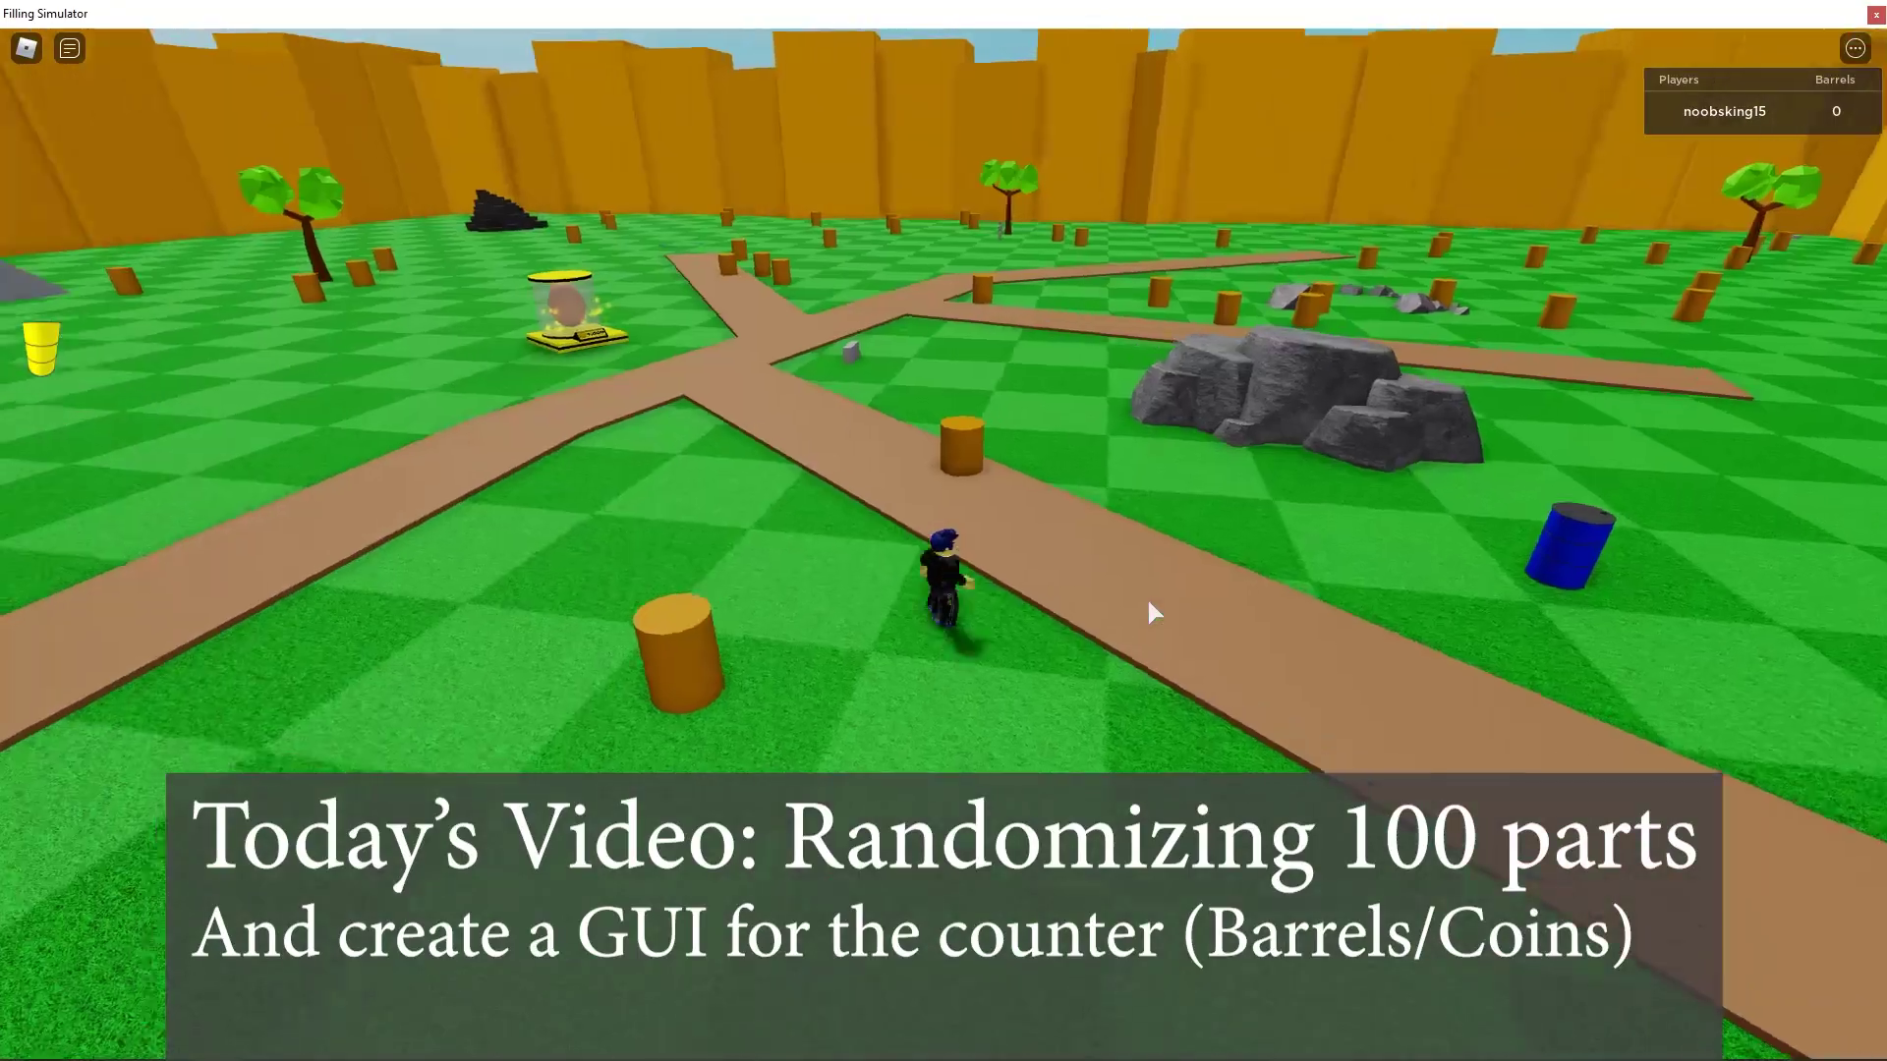
{"action": "key", "text": "w"}
{"action": "scroll", "coordinate": [1148, 601], "scroll_direction": "up", "scroll_amount": 1}
Fill the blue barrel completely by spraying it with the weapon
{"action": "left_click", "coordinate": [1148, 603]}
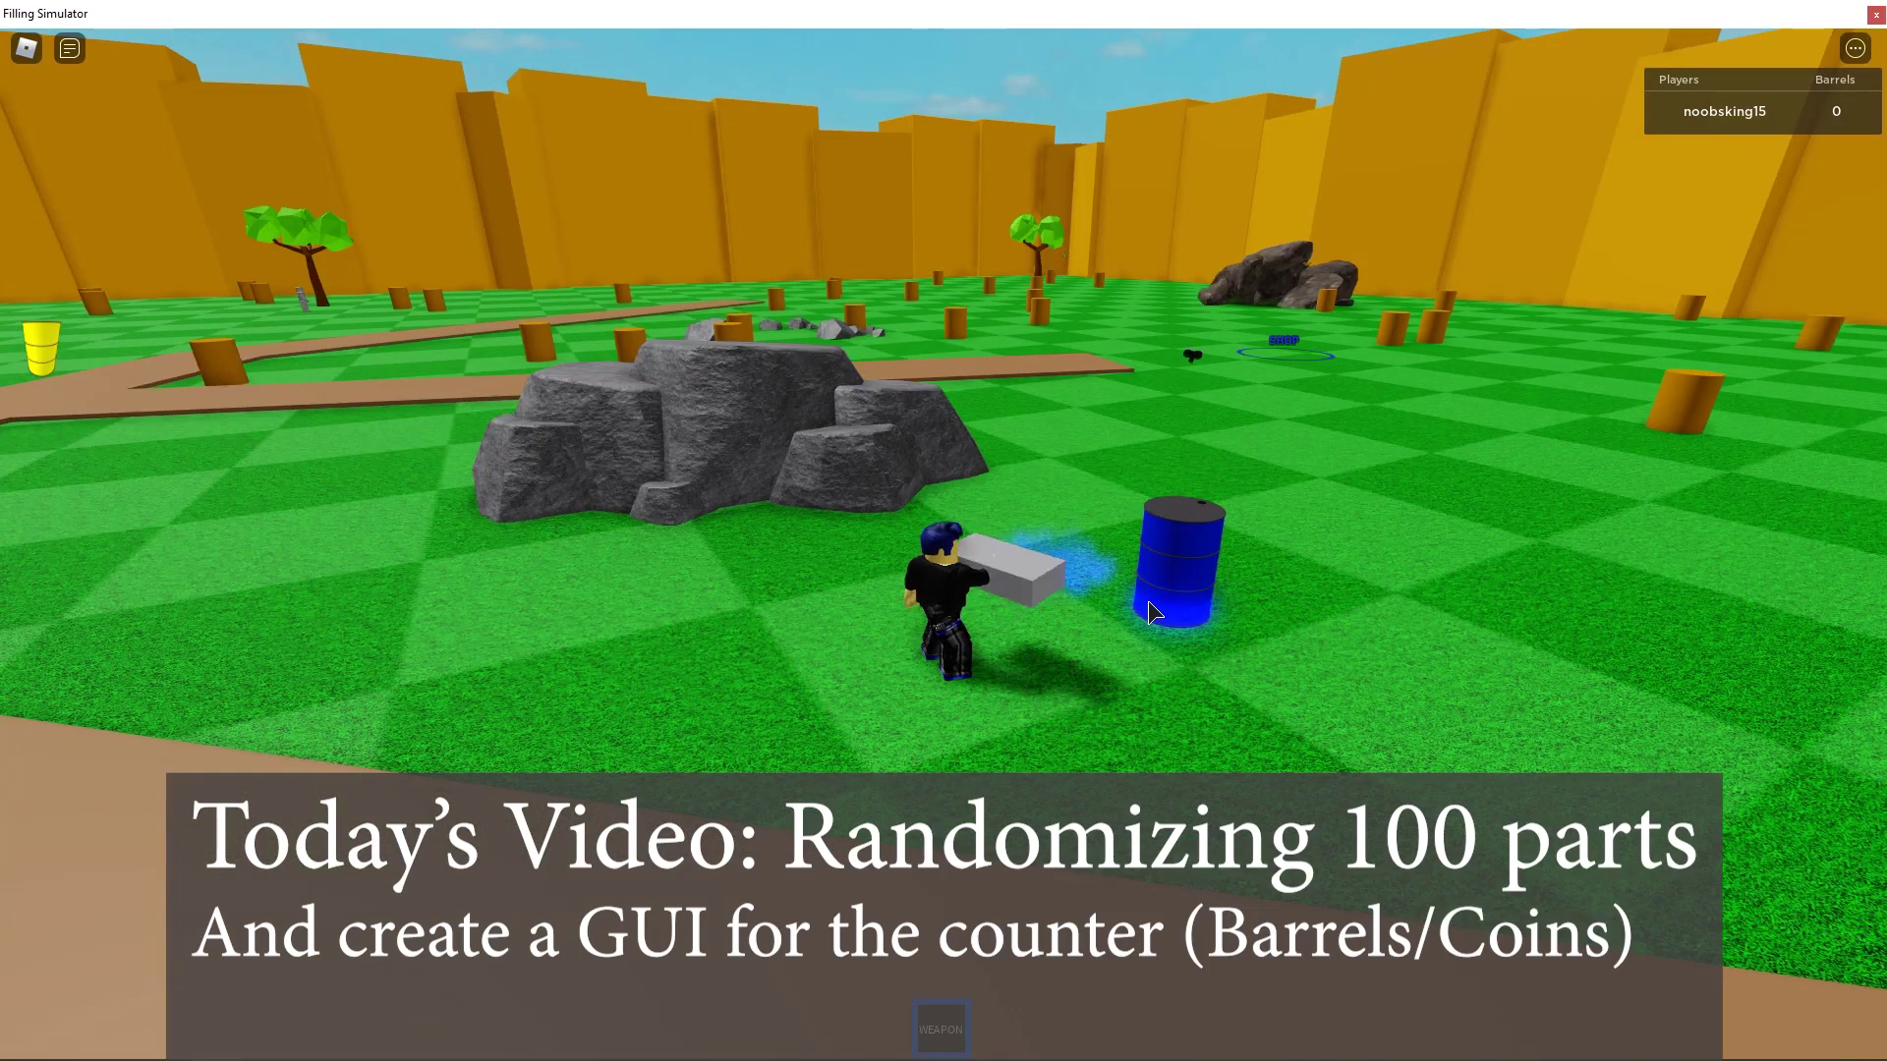
{"action": "left_click", "coordinate": [1649, 668]}
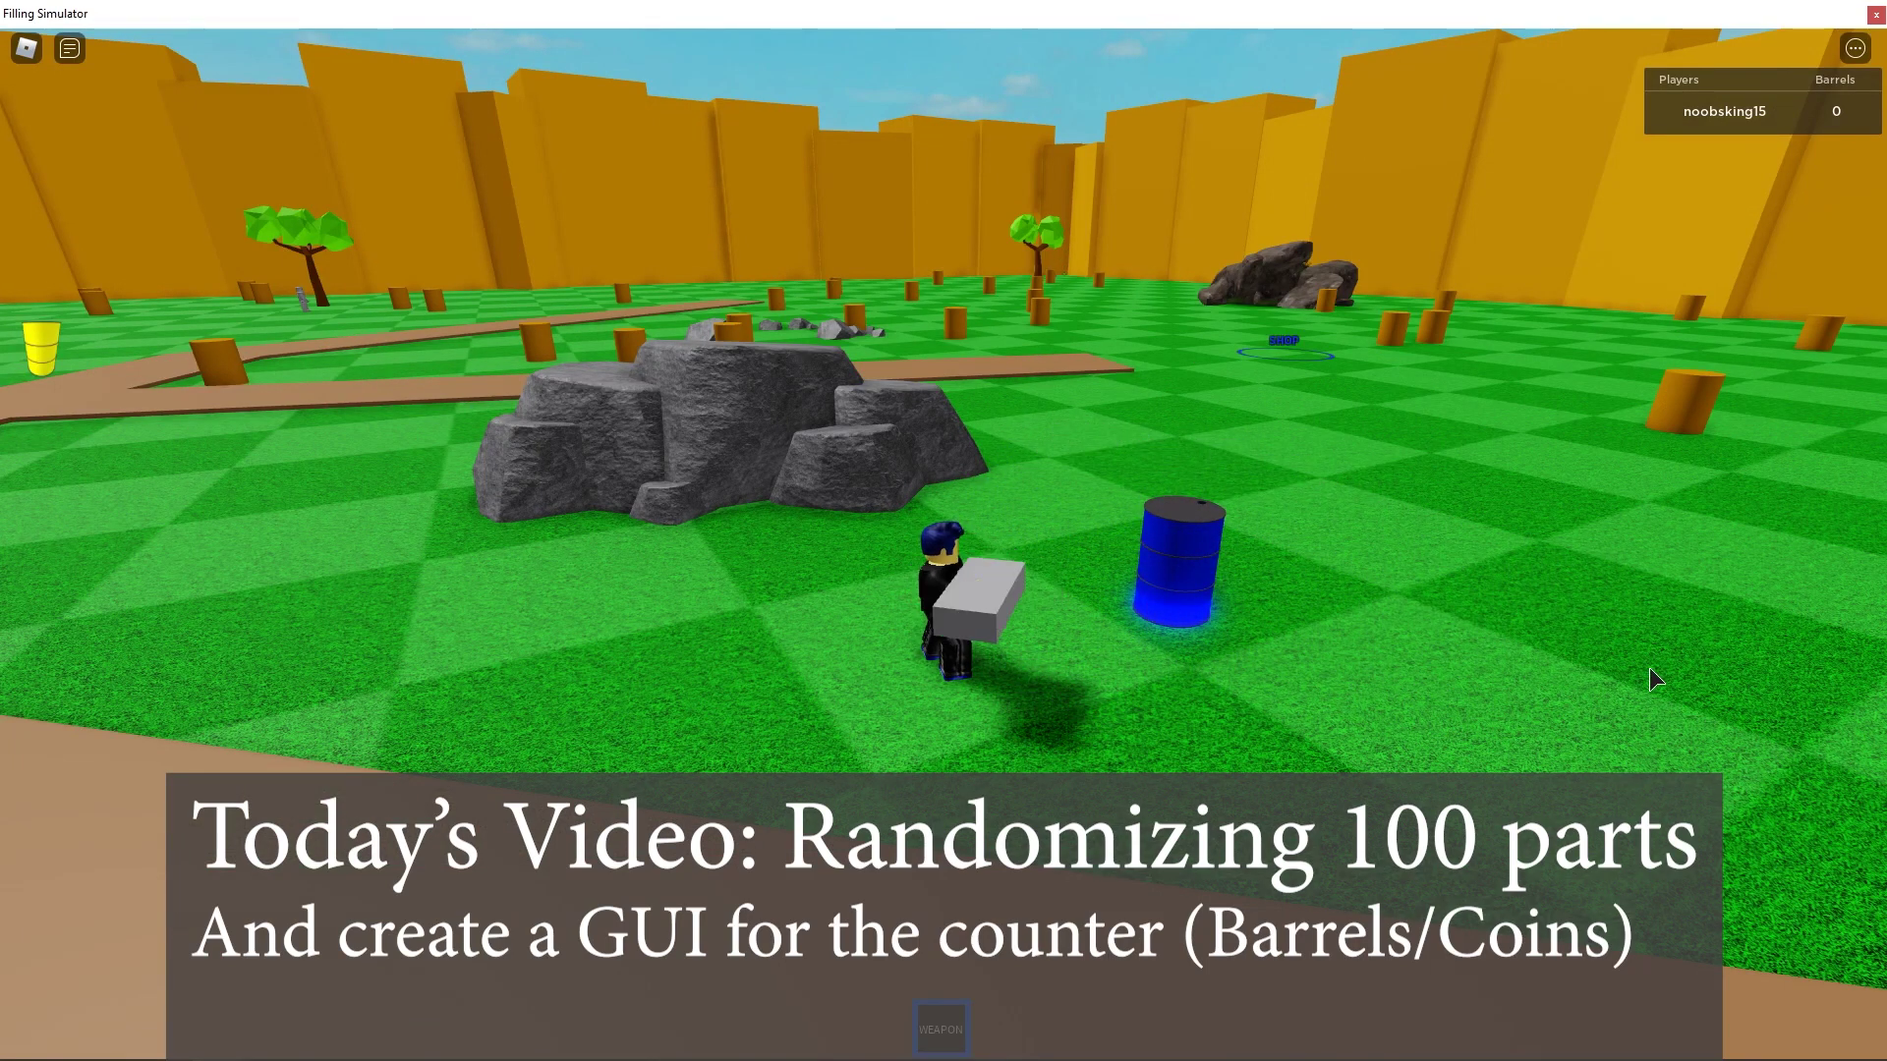
{"action": "left_click", "coordinate": [1654, 684]}
{"action": "left_click", "coordinate": [1653, 685]}
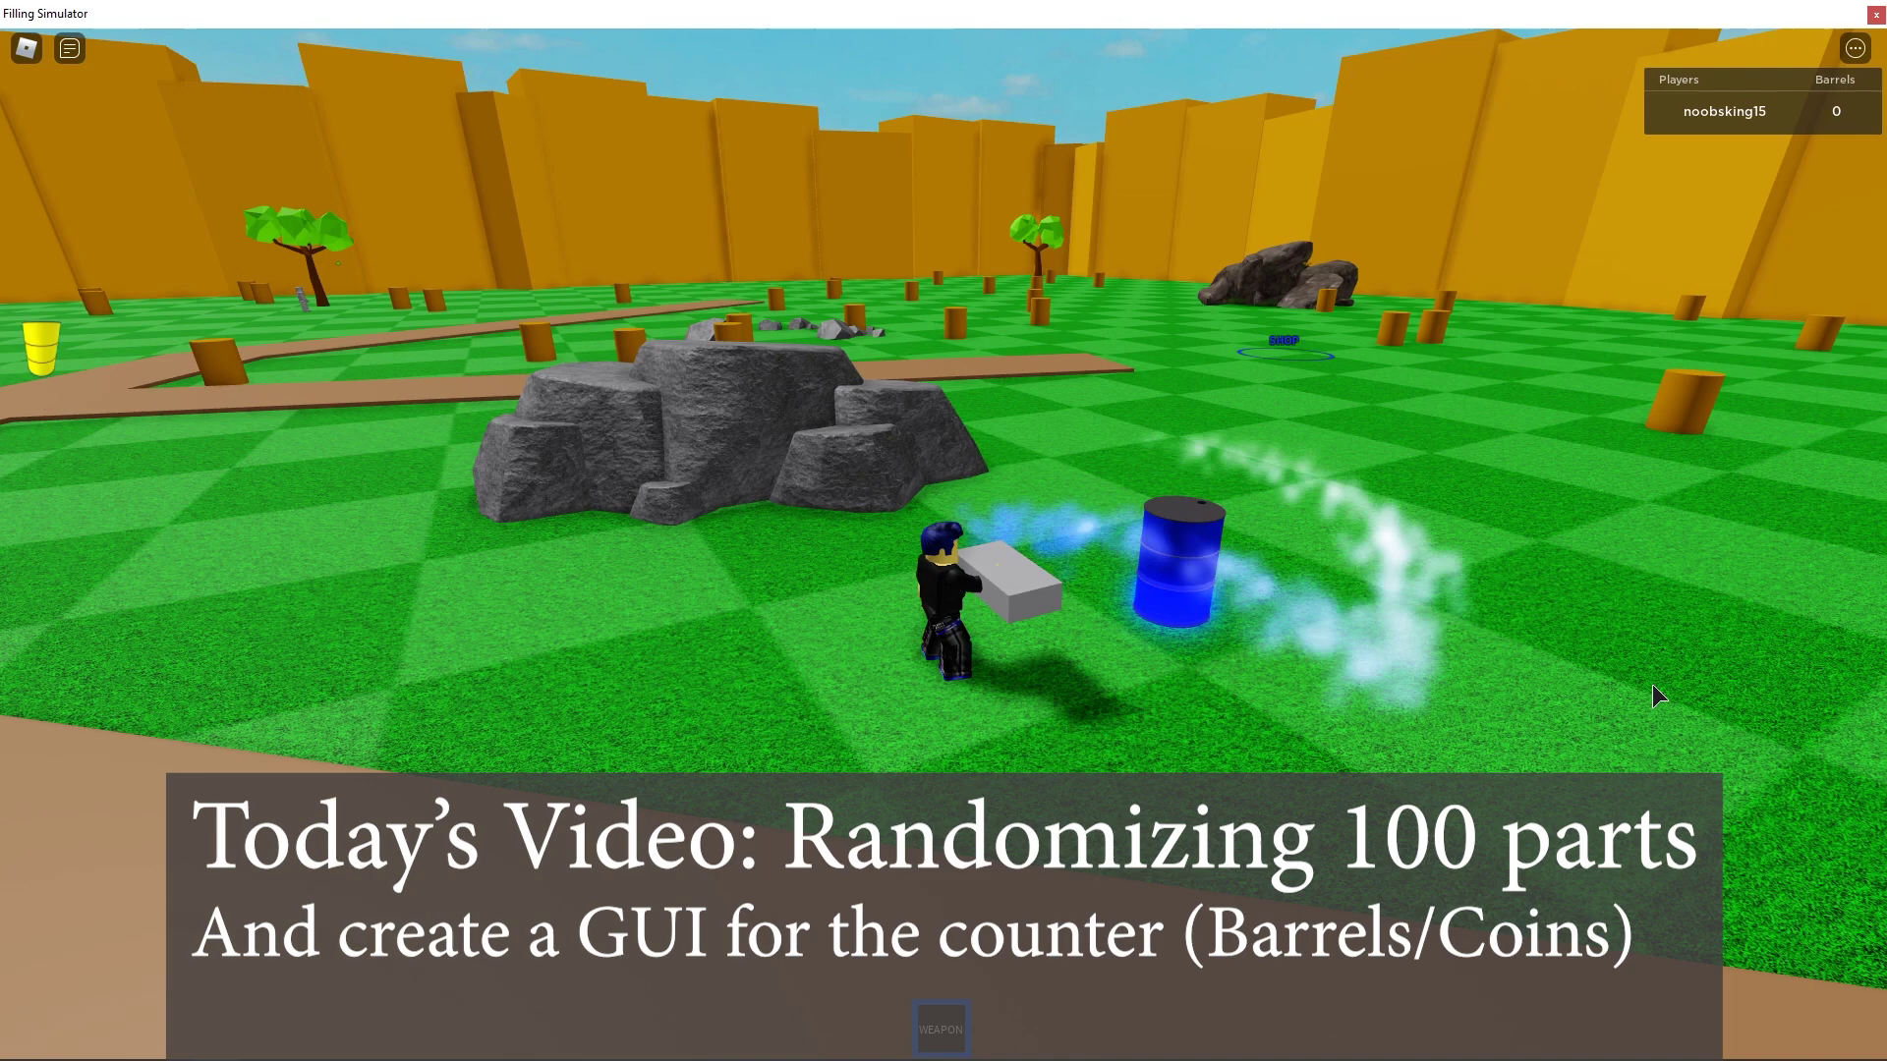
{"action": "right_click_drag", "start_coordinate": [1417, 646], "coordinate": [1417, 646]}
{"action": "scroll", "coordinate": [1417, 647], "scroll_direction": "up", "scroll_amount": 1}
{"action": "left_click", "coordinate": [1419, 647]}
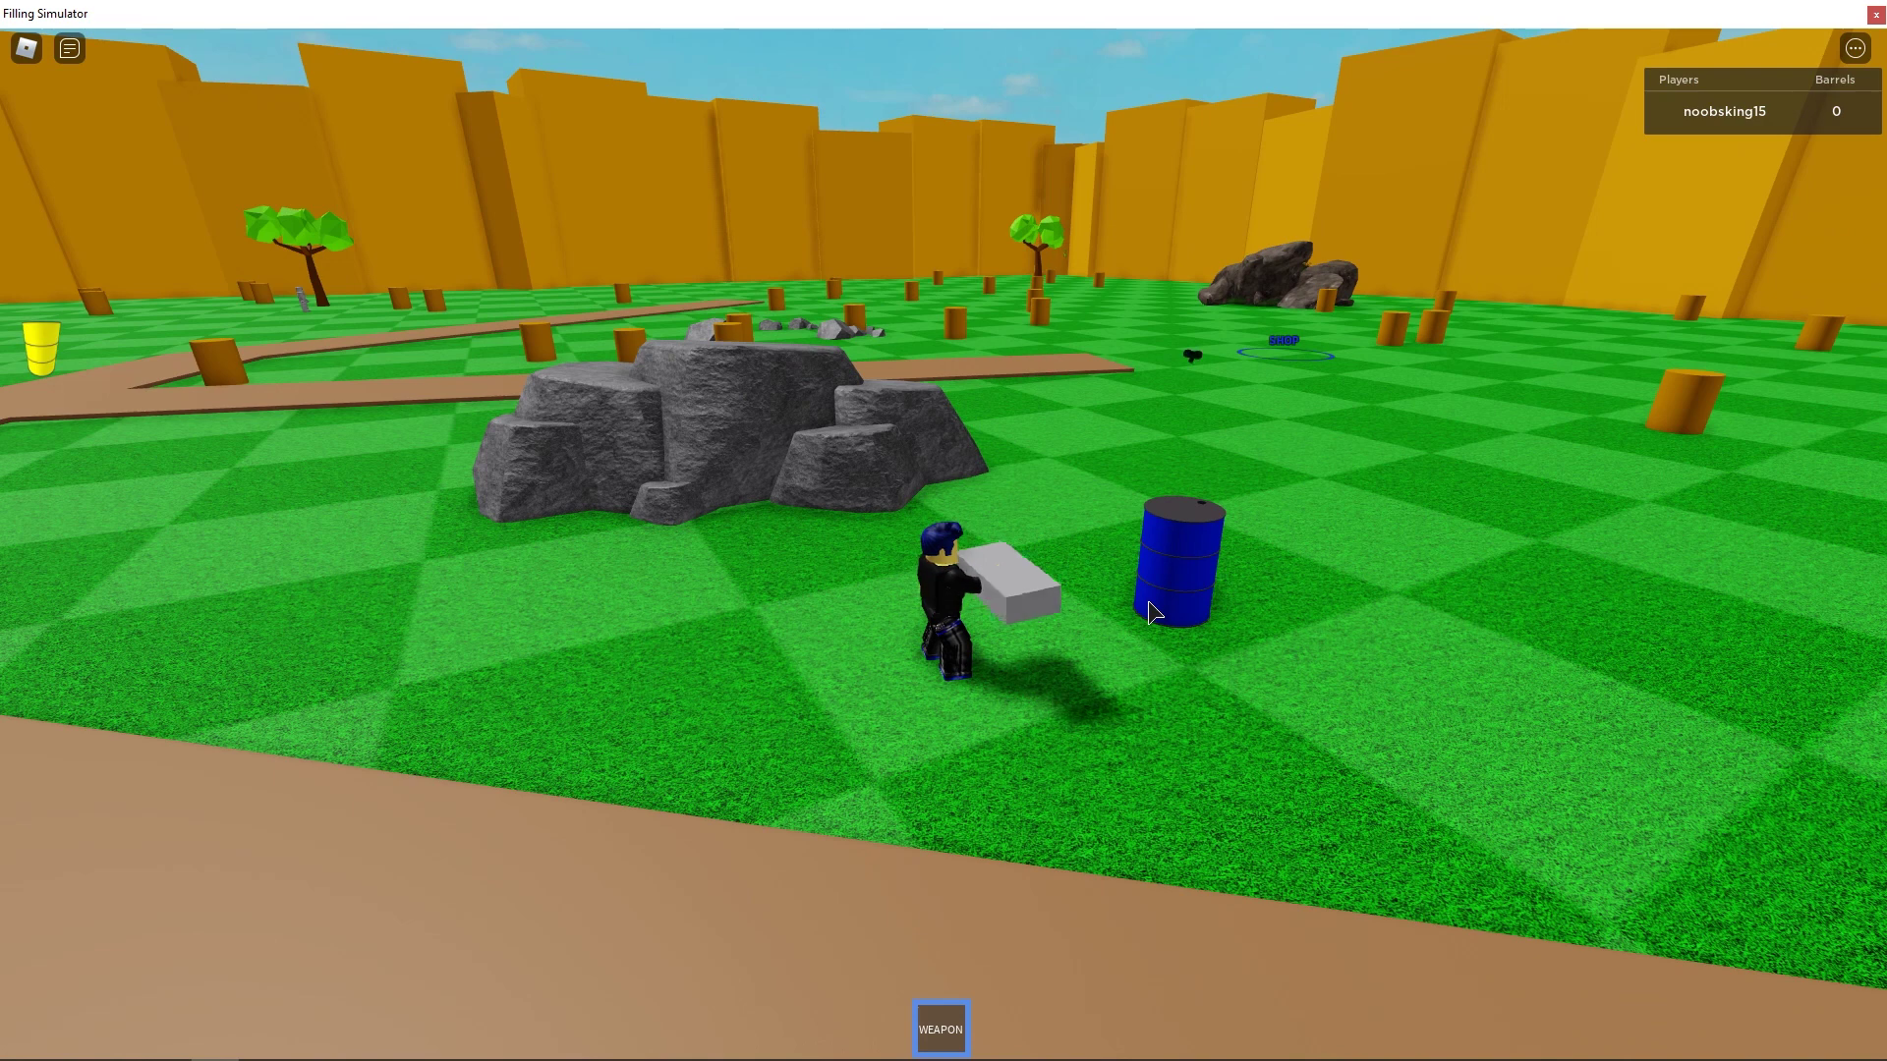
Spray a fresh blue barrel with the weapon and check its fill percentage
{"action": "left_click", "coordinate": [1148, 602]}
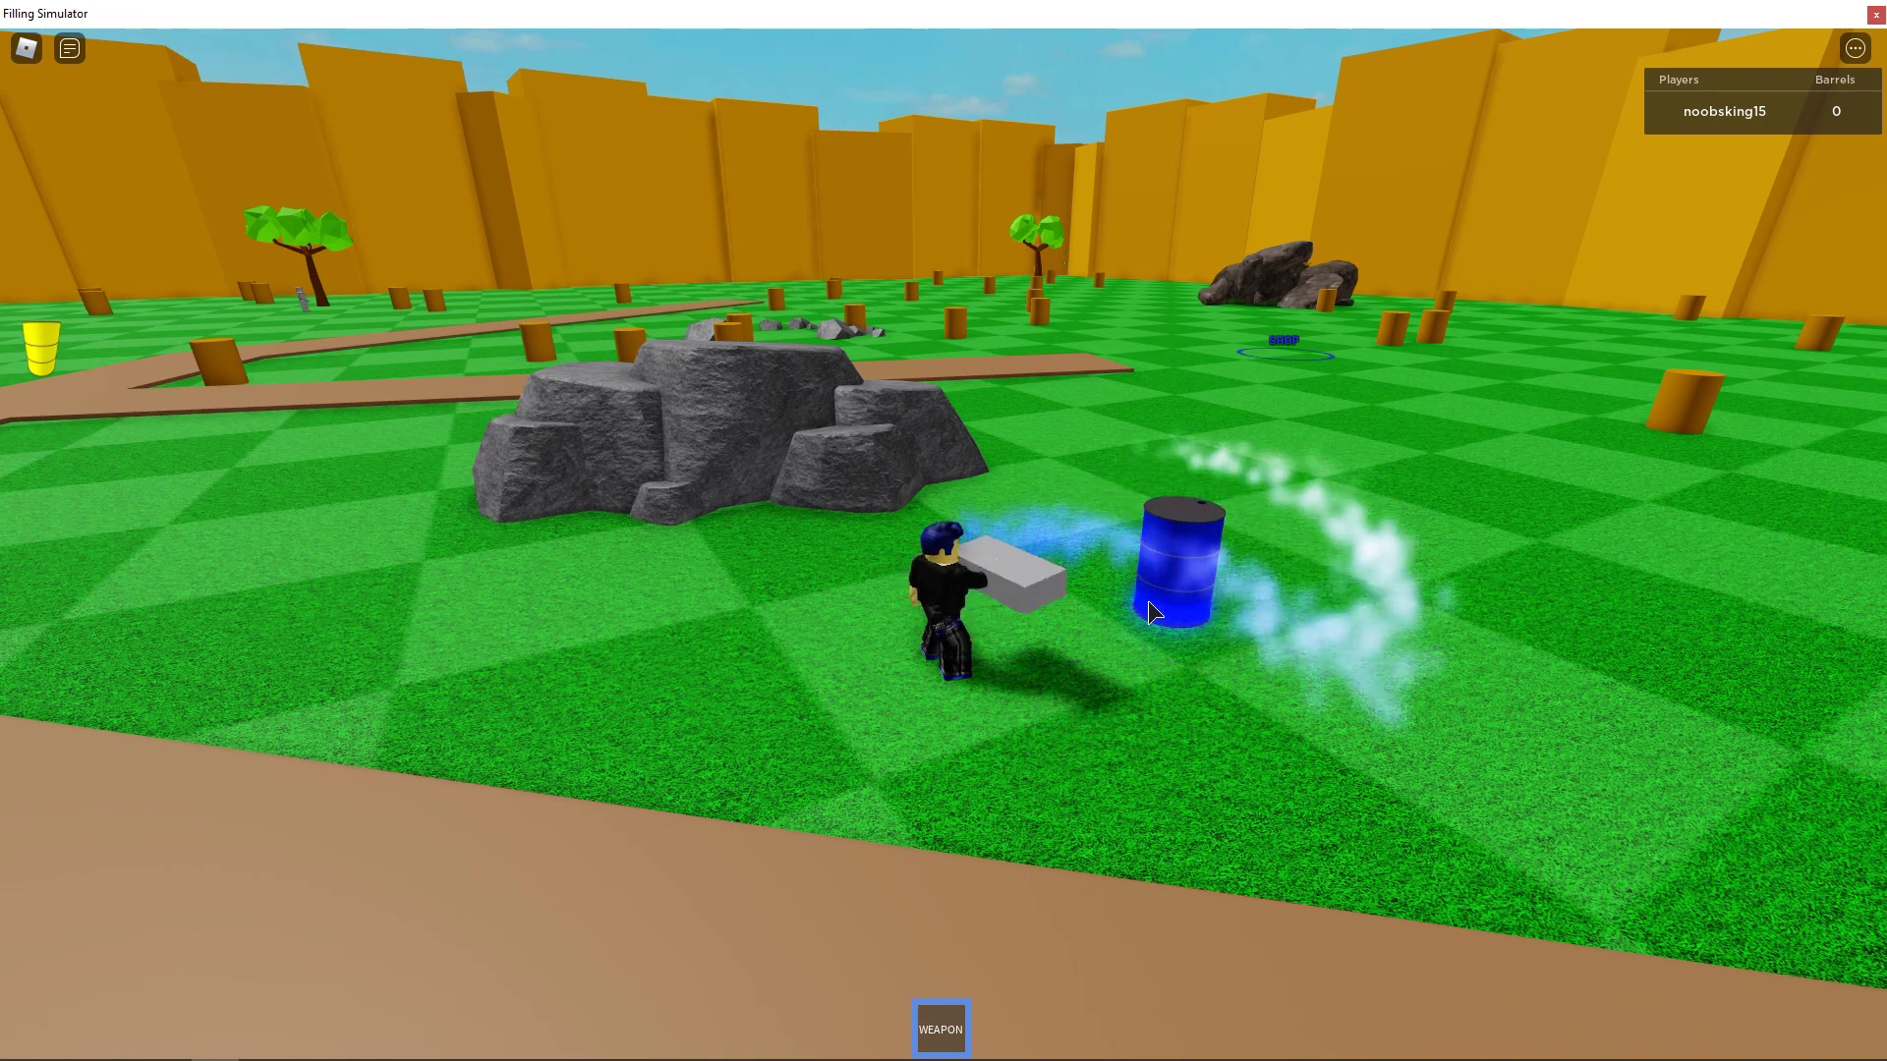
{"action": "left_click", "coordinate": [1655, 684]}
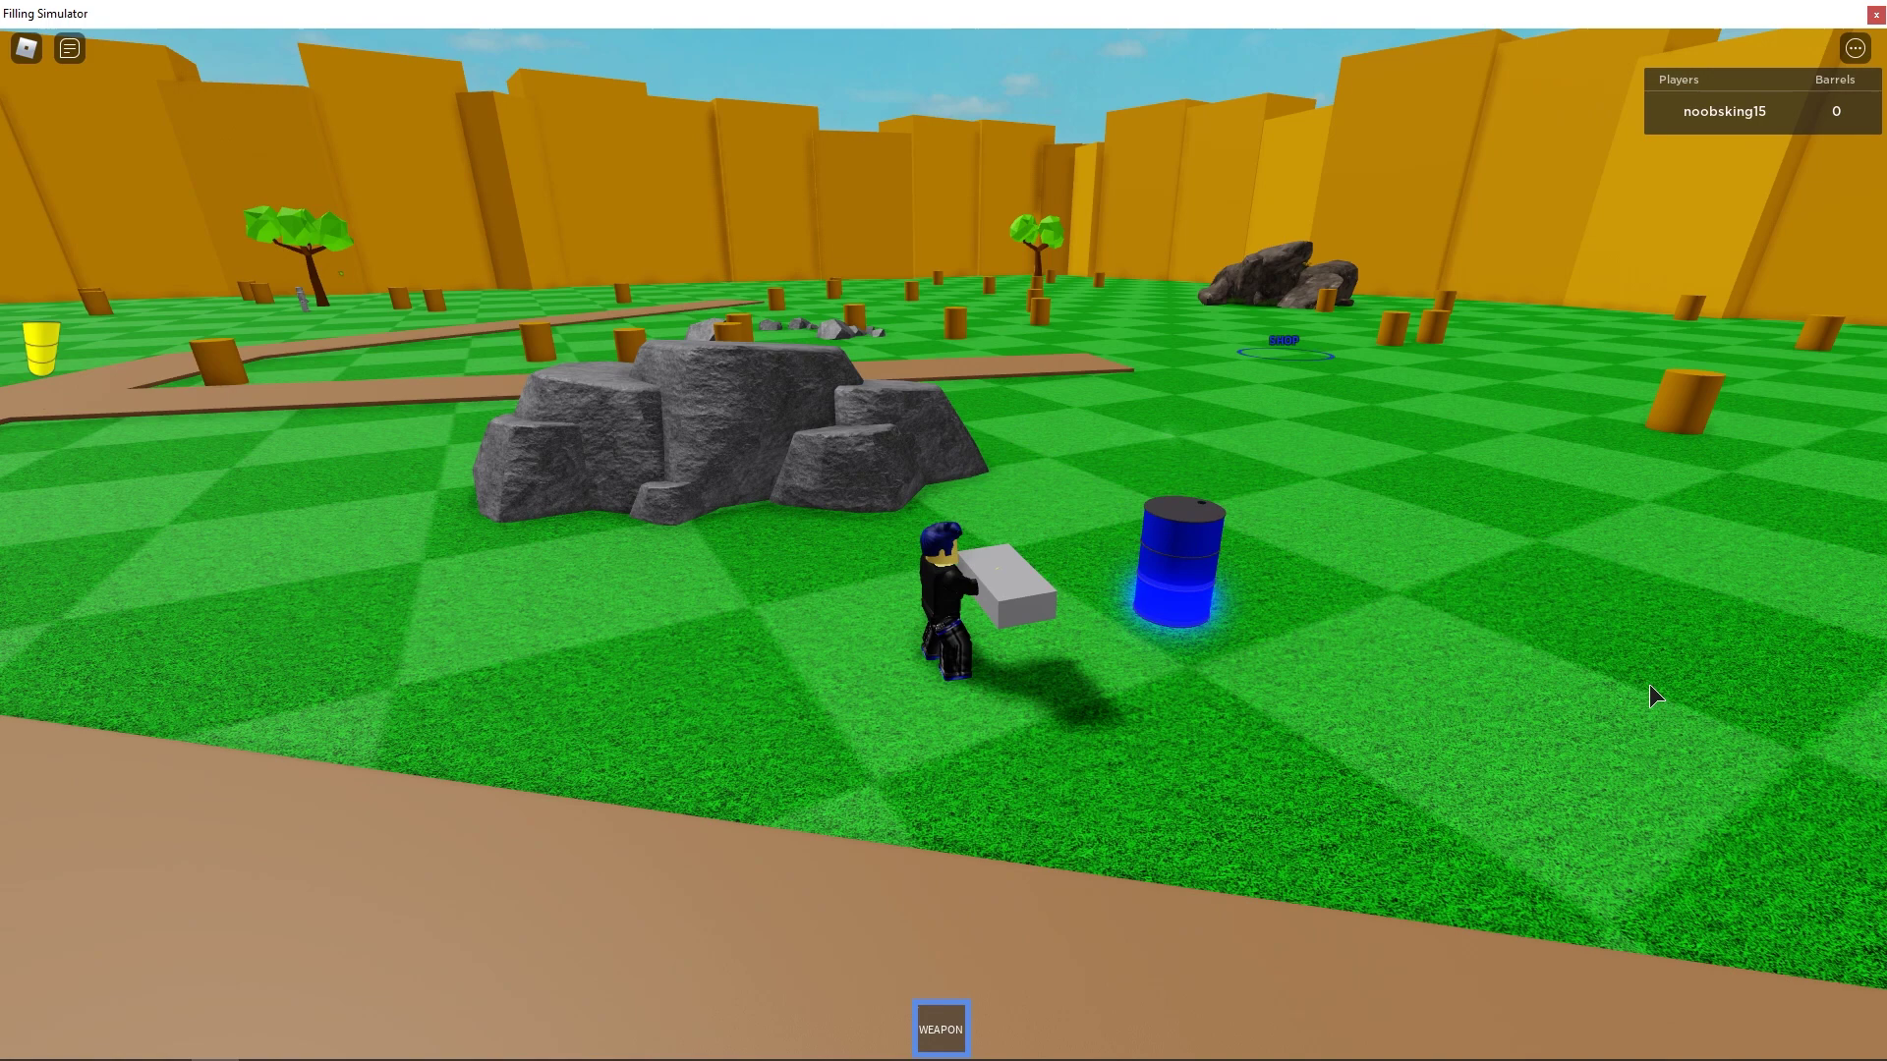
{"action": "right_click_drag", "start_coordinate": [1417, 647], "coordinate": [1417, 647]}
{"action": "scroll", "coordinate": [1417, 647], "scroll_direction": "up", "scroll_amount": 2}
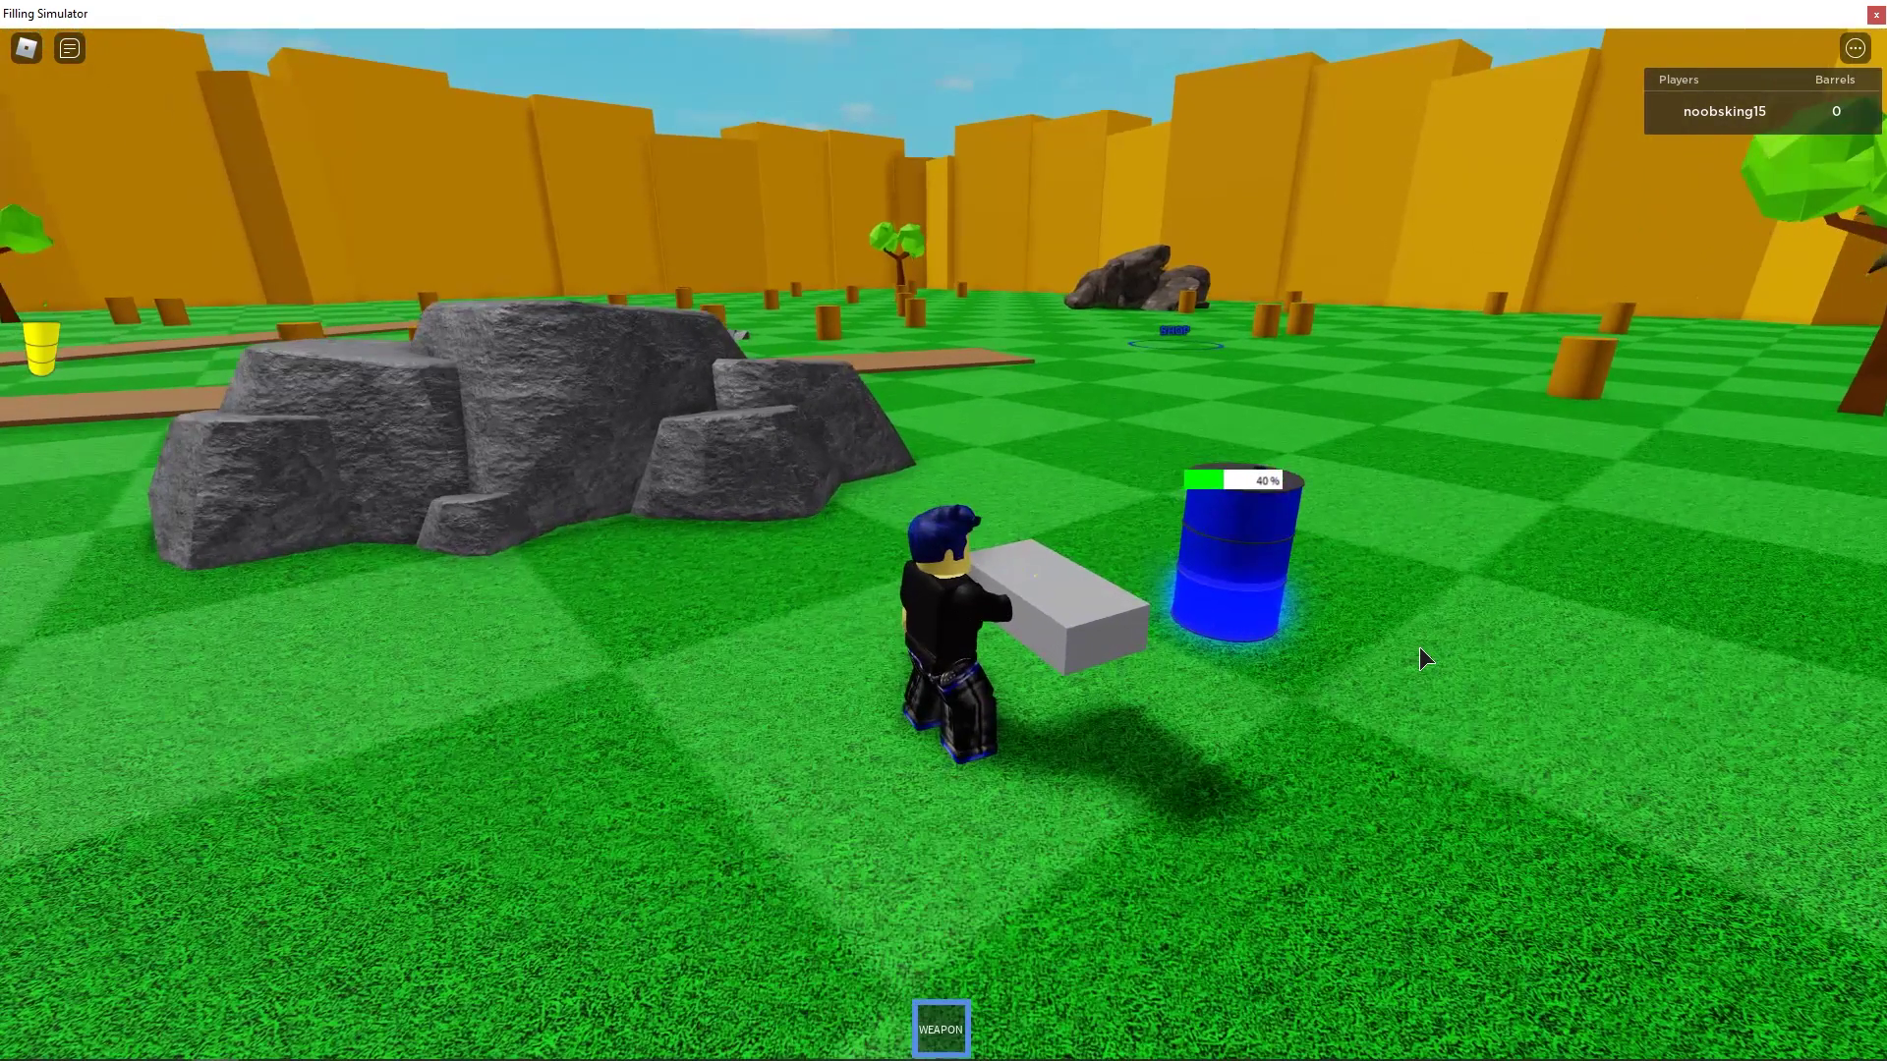
{"action": "left_click", "coordinate": [1494, 657]}
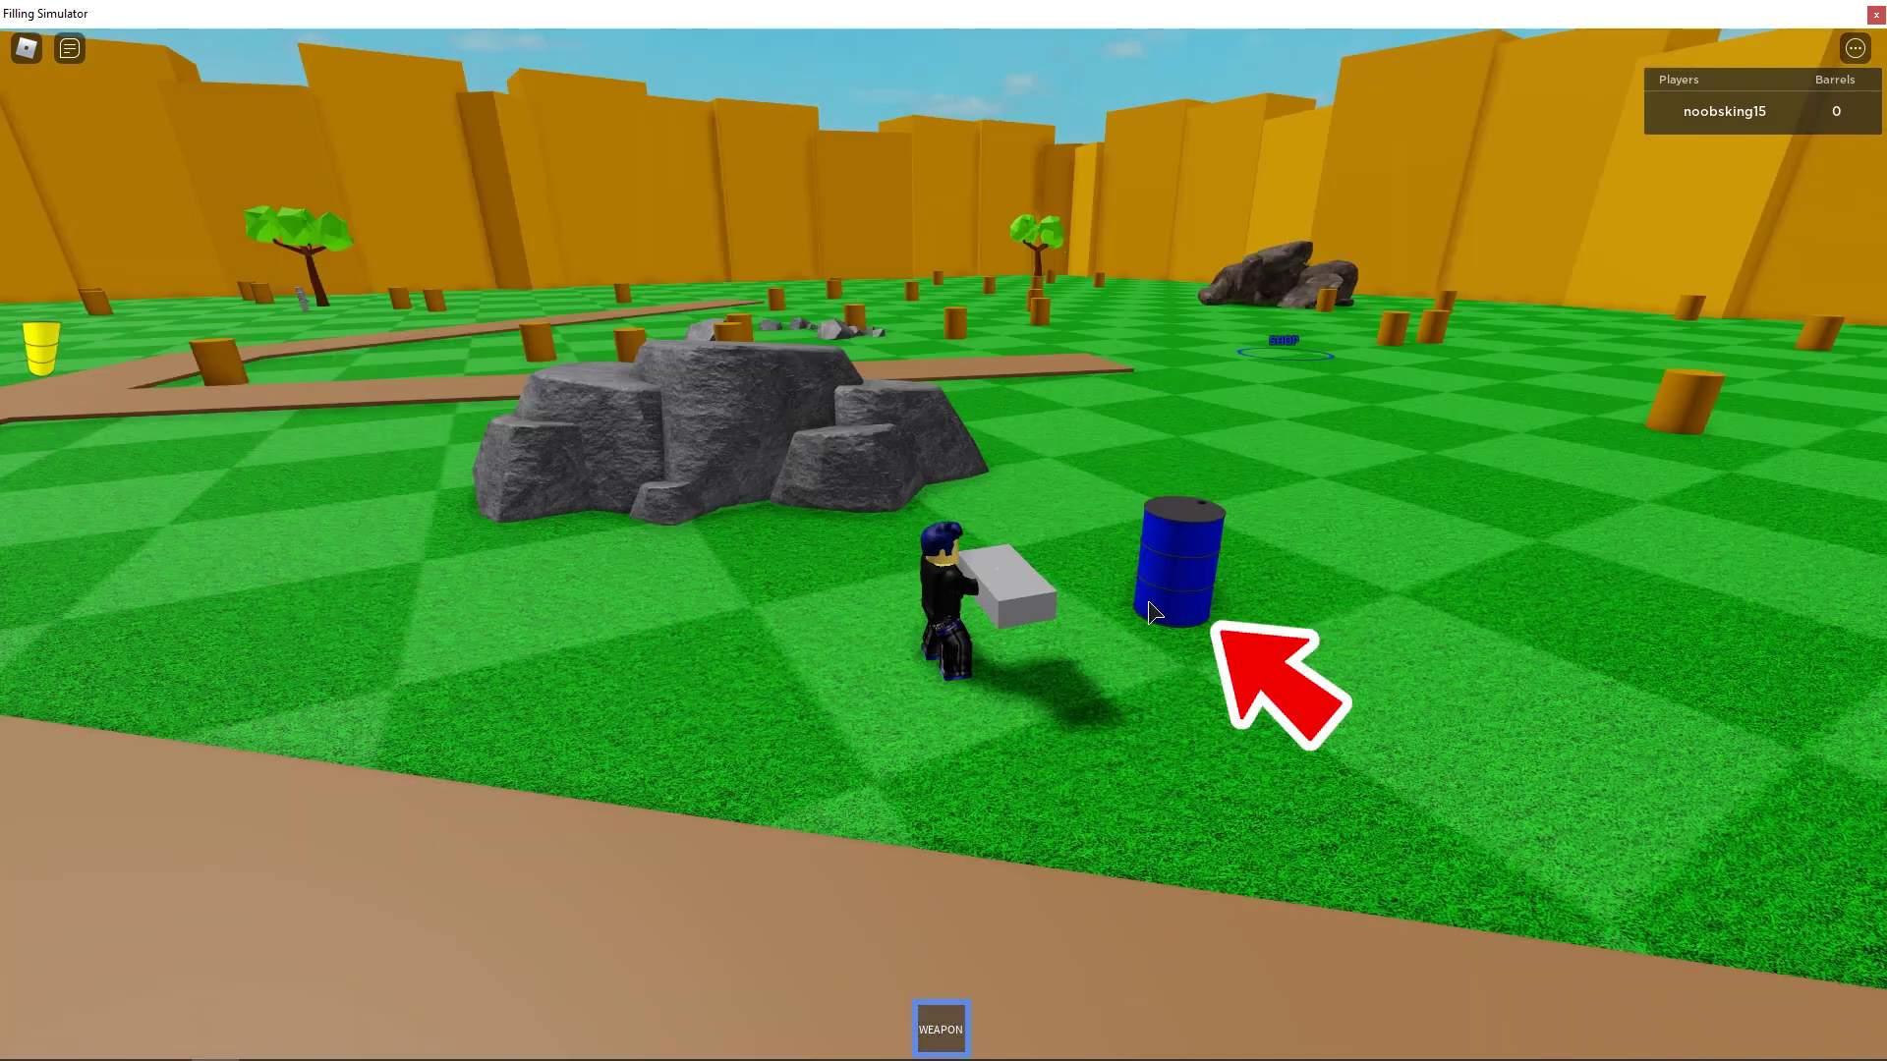
Fill an empty blue barrel once more to add it to the Barrels leaderboard stat
{"action": "left_click", "coordinate": [1150, 611]}
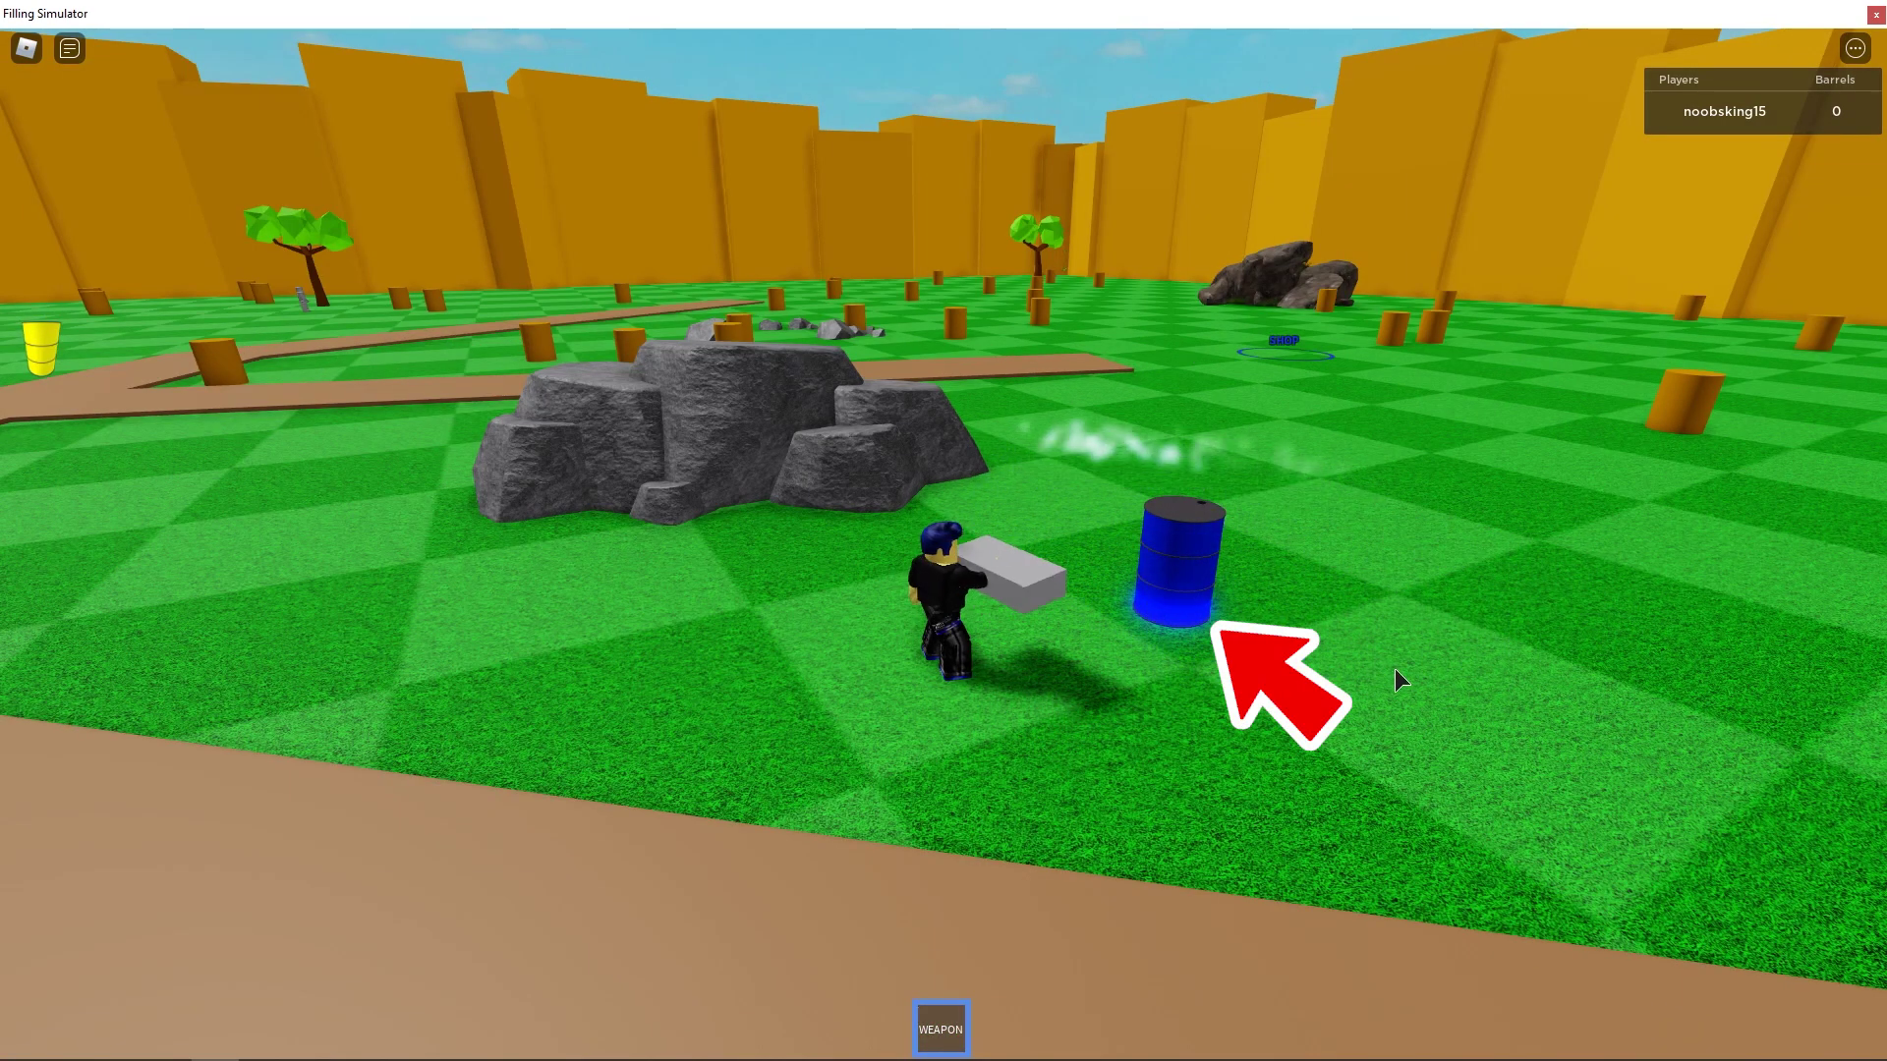
{"action": "left_click", "coordinate": [1654, 685]}
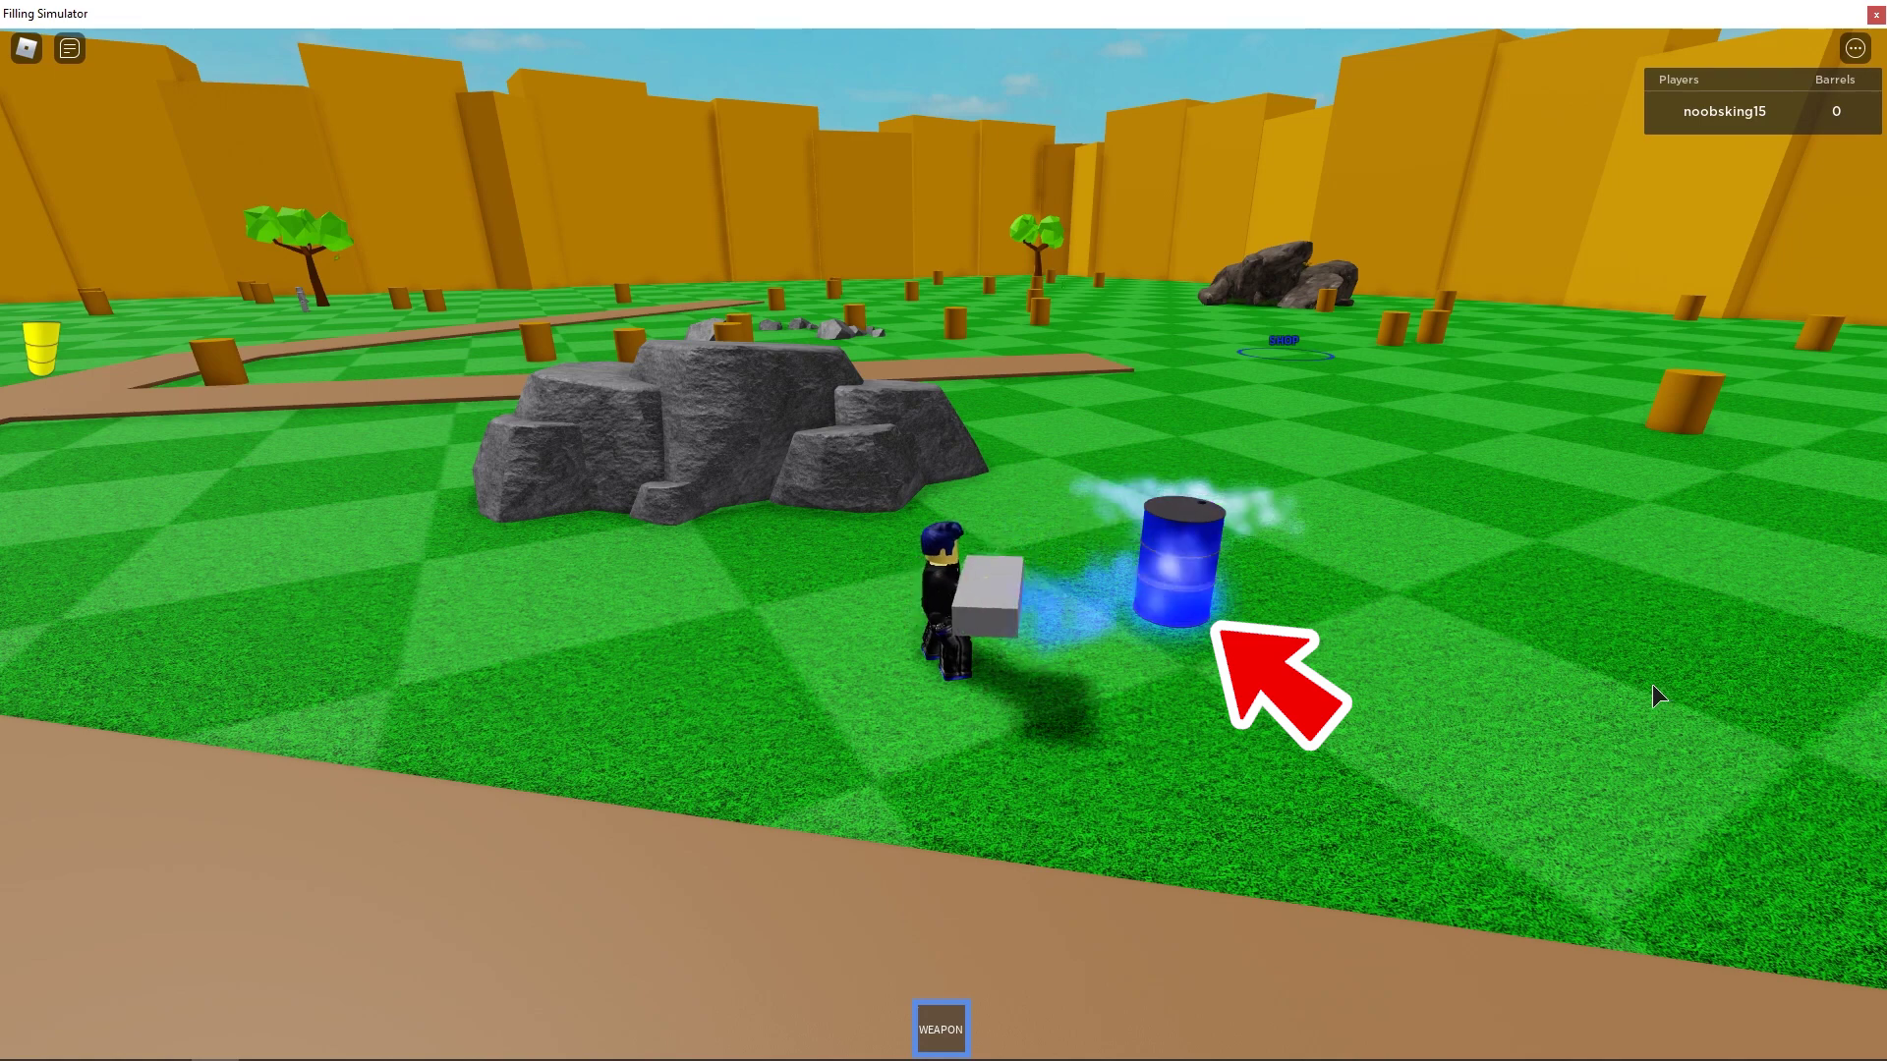
{"action": "right_click_drag", "start_coordinate": [1417, 647], "coordinate": [1445, 639]}
{"action": "scroll", "coordinate": [1417, 647], "scroll_direction": "up", "scroll_amount": 1}
{"action": "left_click", "coordinate": [1420, 647]}
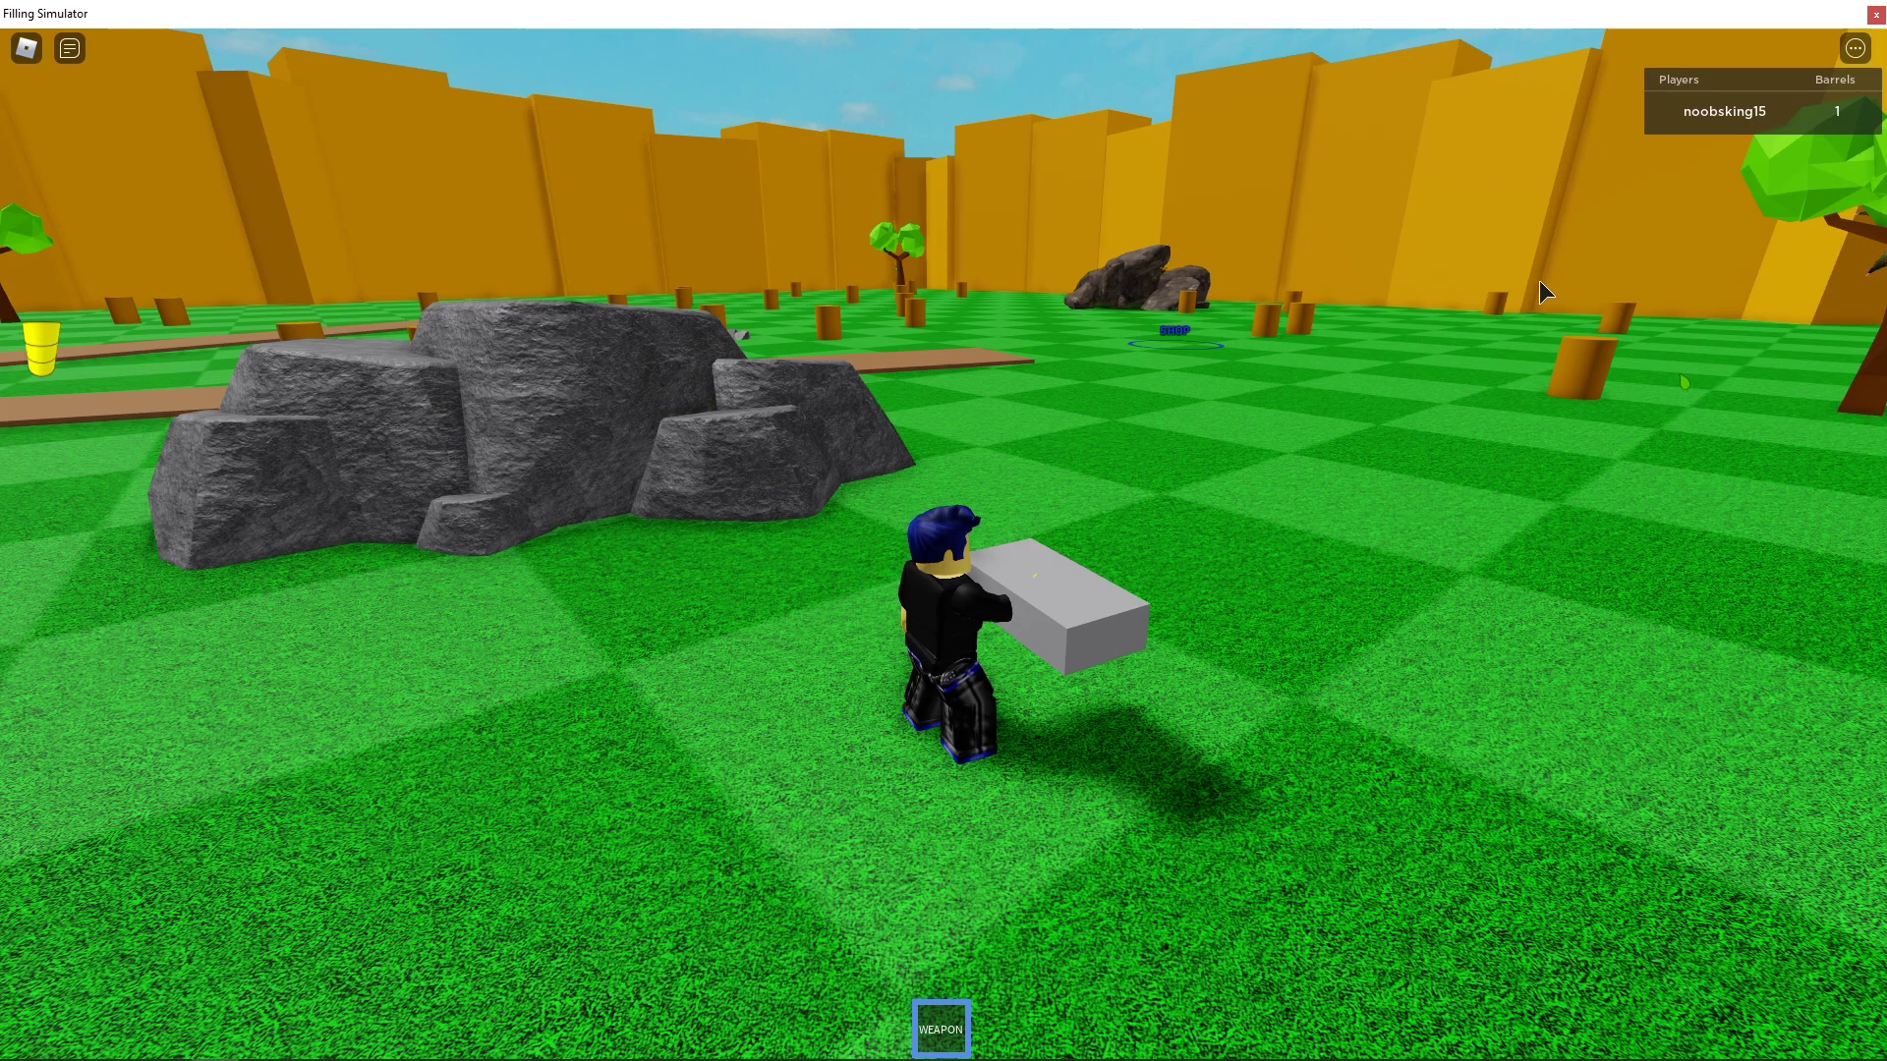
Walk the character back from the rock and examine the orange barrels scattered randomly across the map
{"action": "scroll", "coordinate": [1307, 537], "scroll_direction": "down", "scroll_amount": 5}
{"action": "key", "text": "s"}
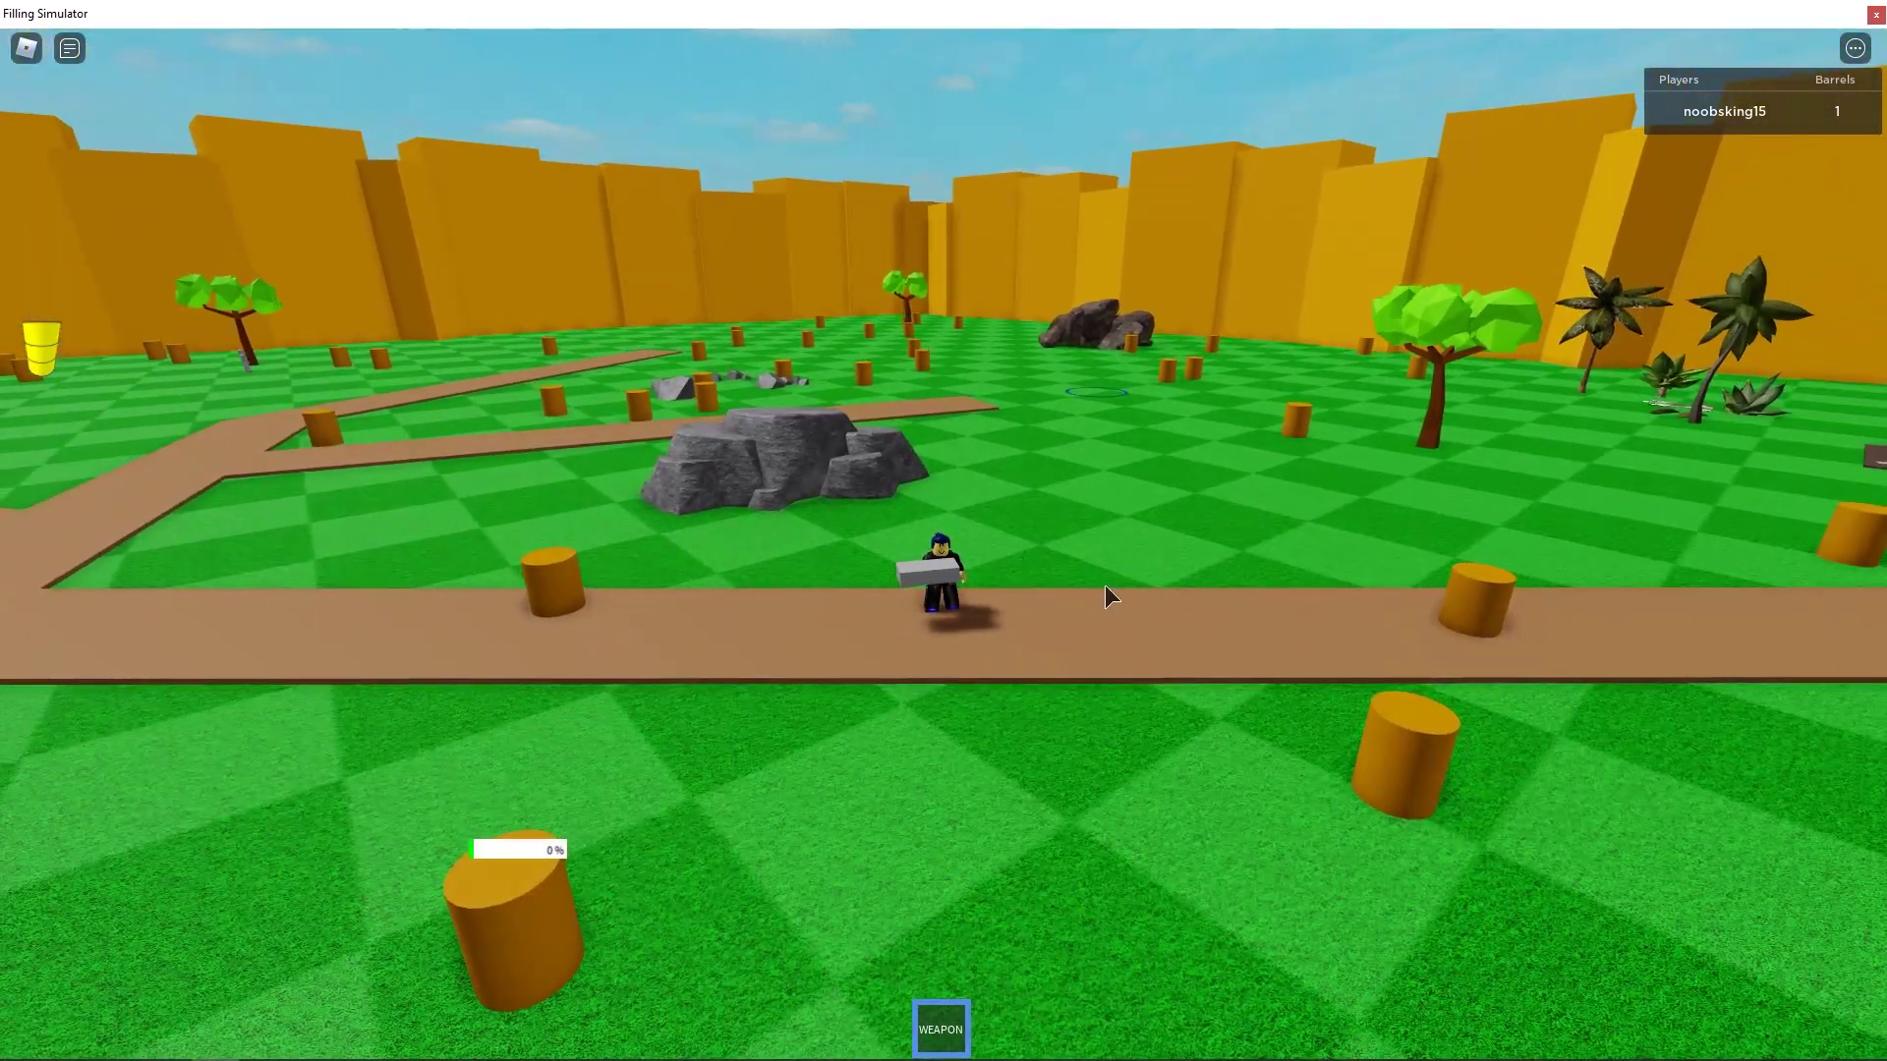
{"action": "scroll", "coordinate": [1104, 586], "scroll_direction": "down", "scroll_amount": 3}
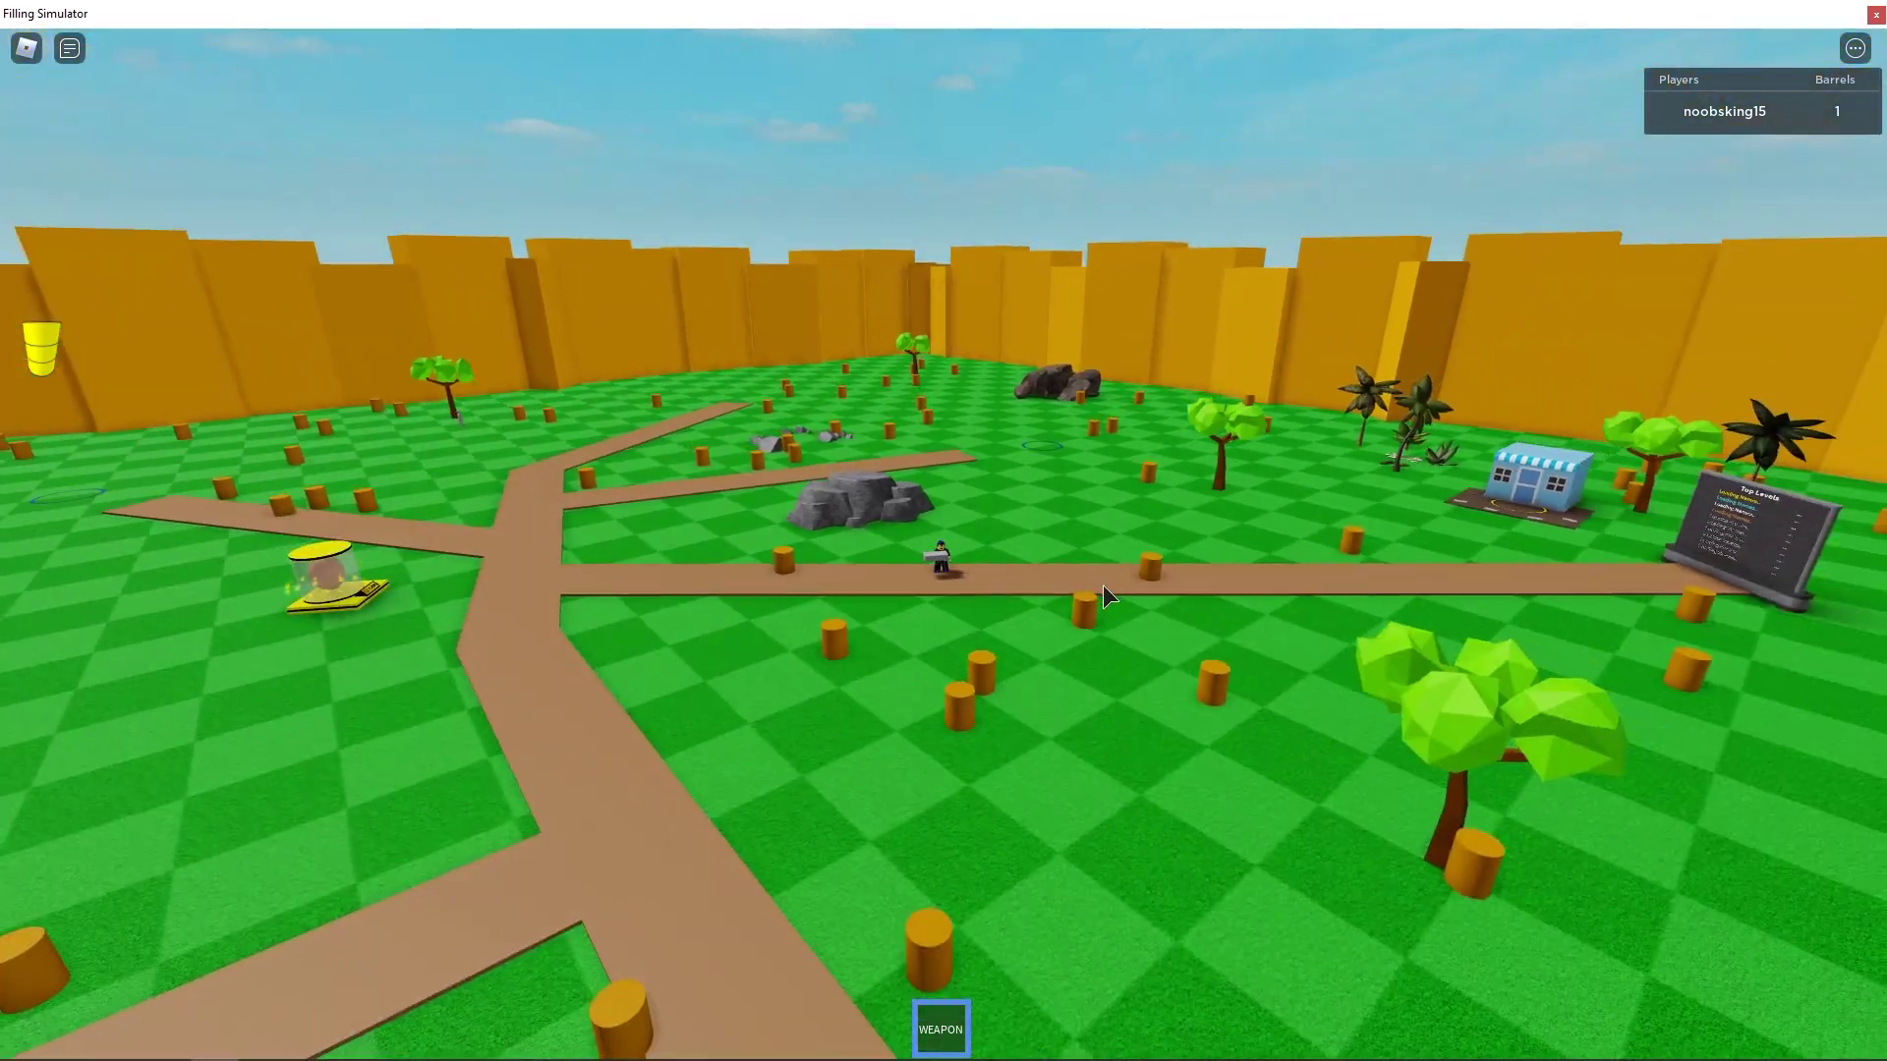
{"action": "right_click_drag", "start_coordinate": [1103, 585], "coordinate": [1094, 576]}
{"action": "key", "text": "d"}
{"action": "scroll", "coordinate": [1094, 576], "scroll_direction": "up", "scroll_amount": 3}
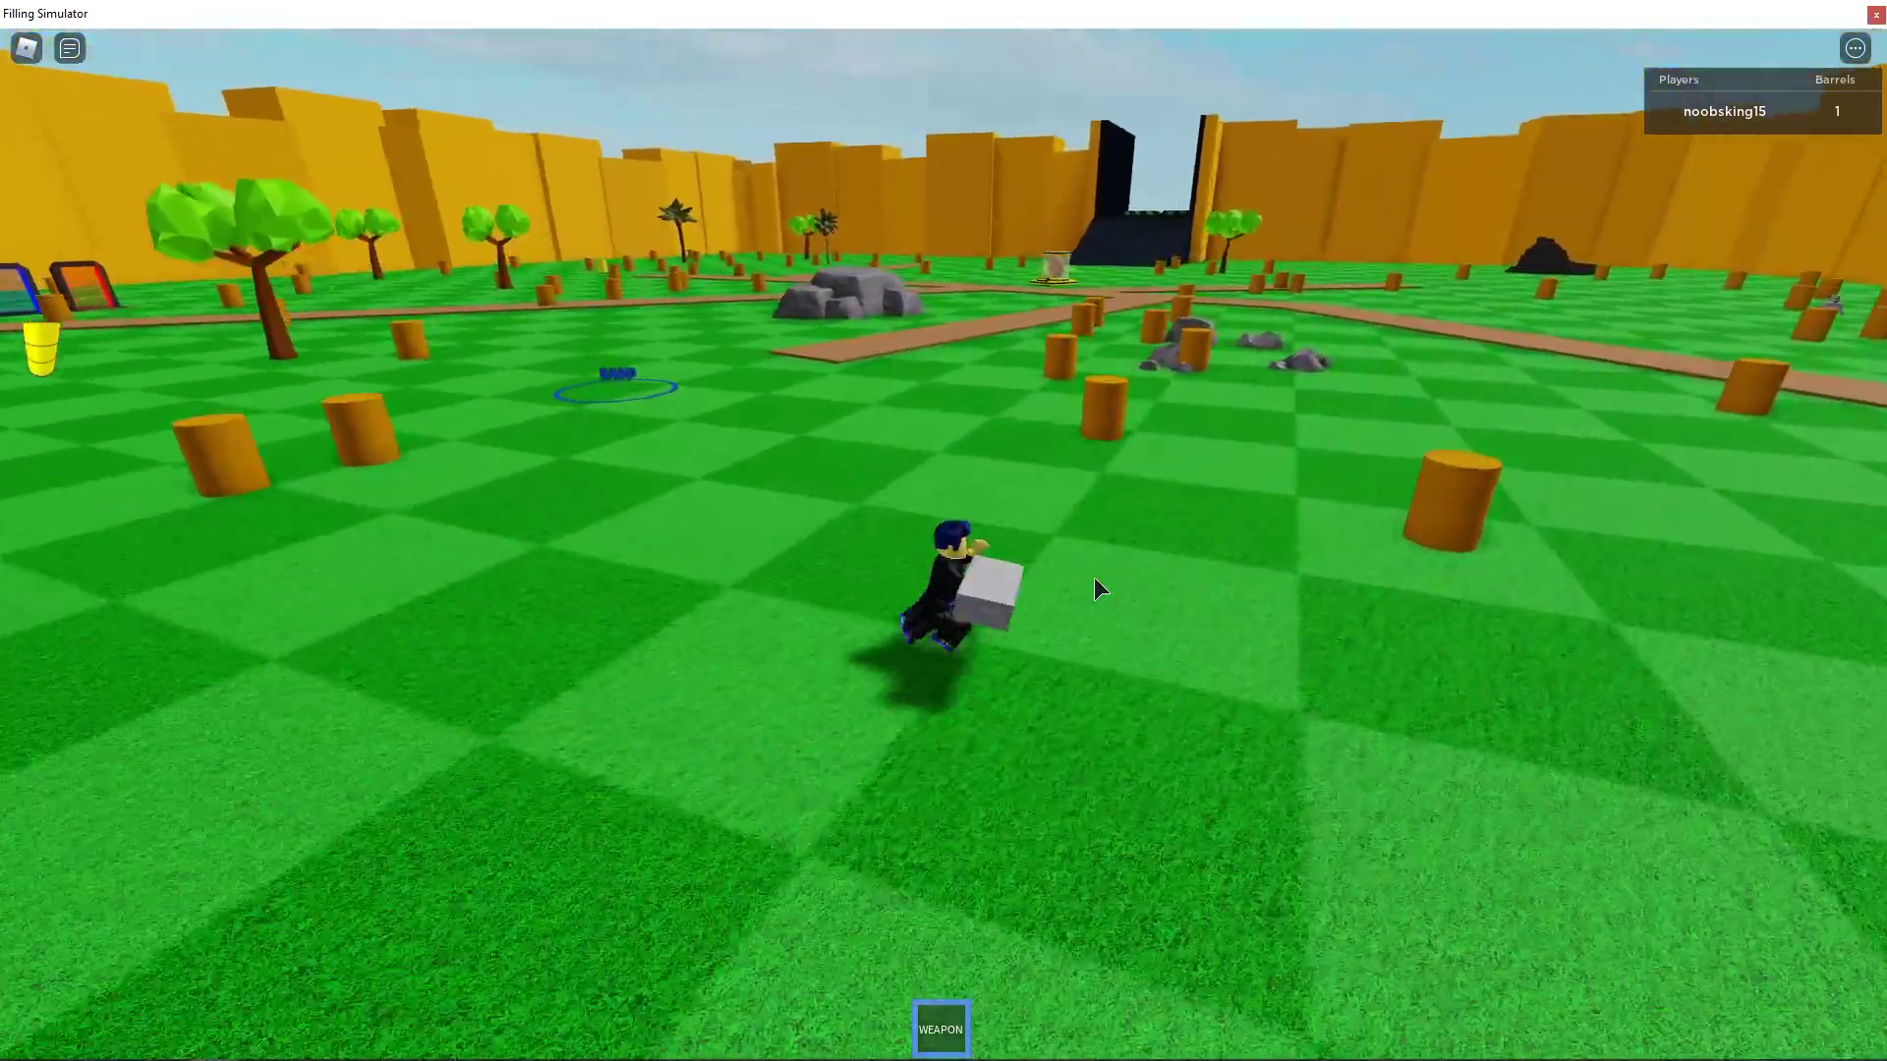
{"action": "scroll", "coordinate": [1094, 576], "scroll_direction": "up", "scroll_amount": 3}
{"action": "key", "text": "w"}
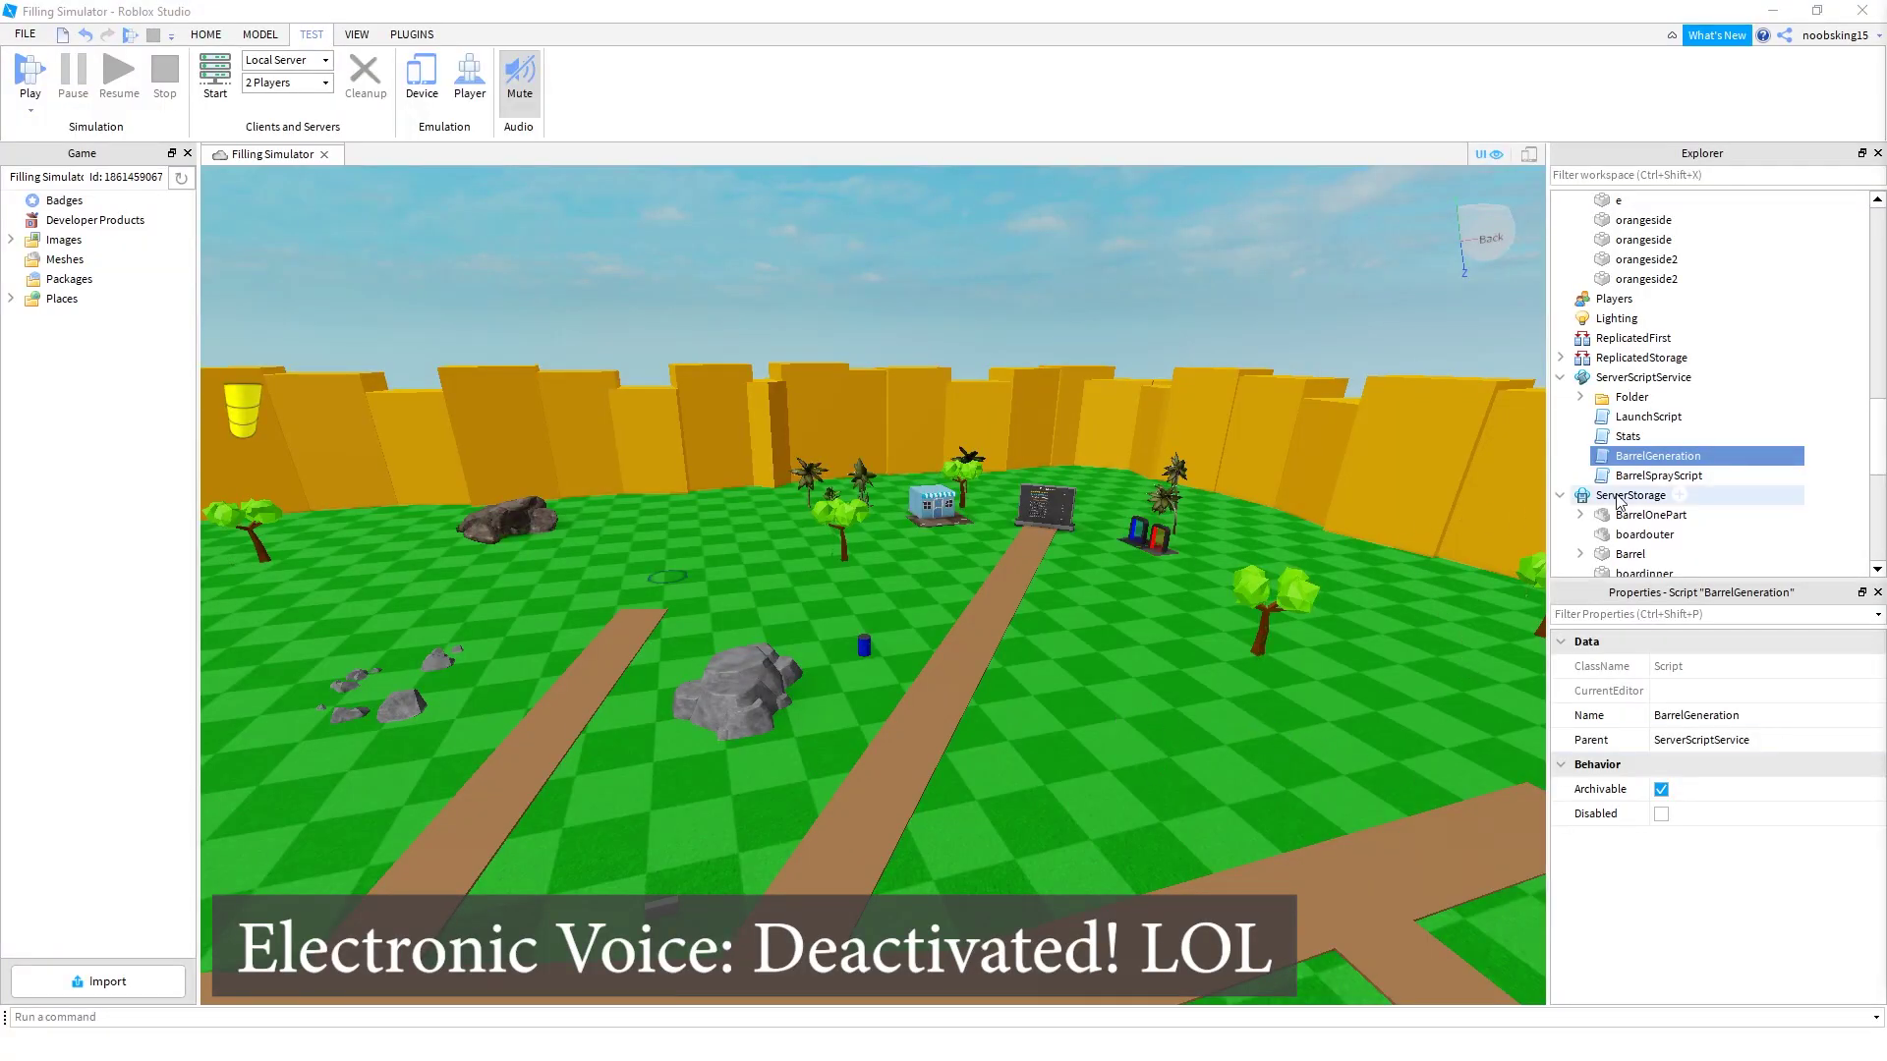
Switch to Roblox Studio, open the BarrelGeneration script and examine the TopLeftCorner and BottomRightCorner Vector3 values
{"action": "double_click", "coordinate": [1658, 456]}
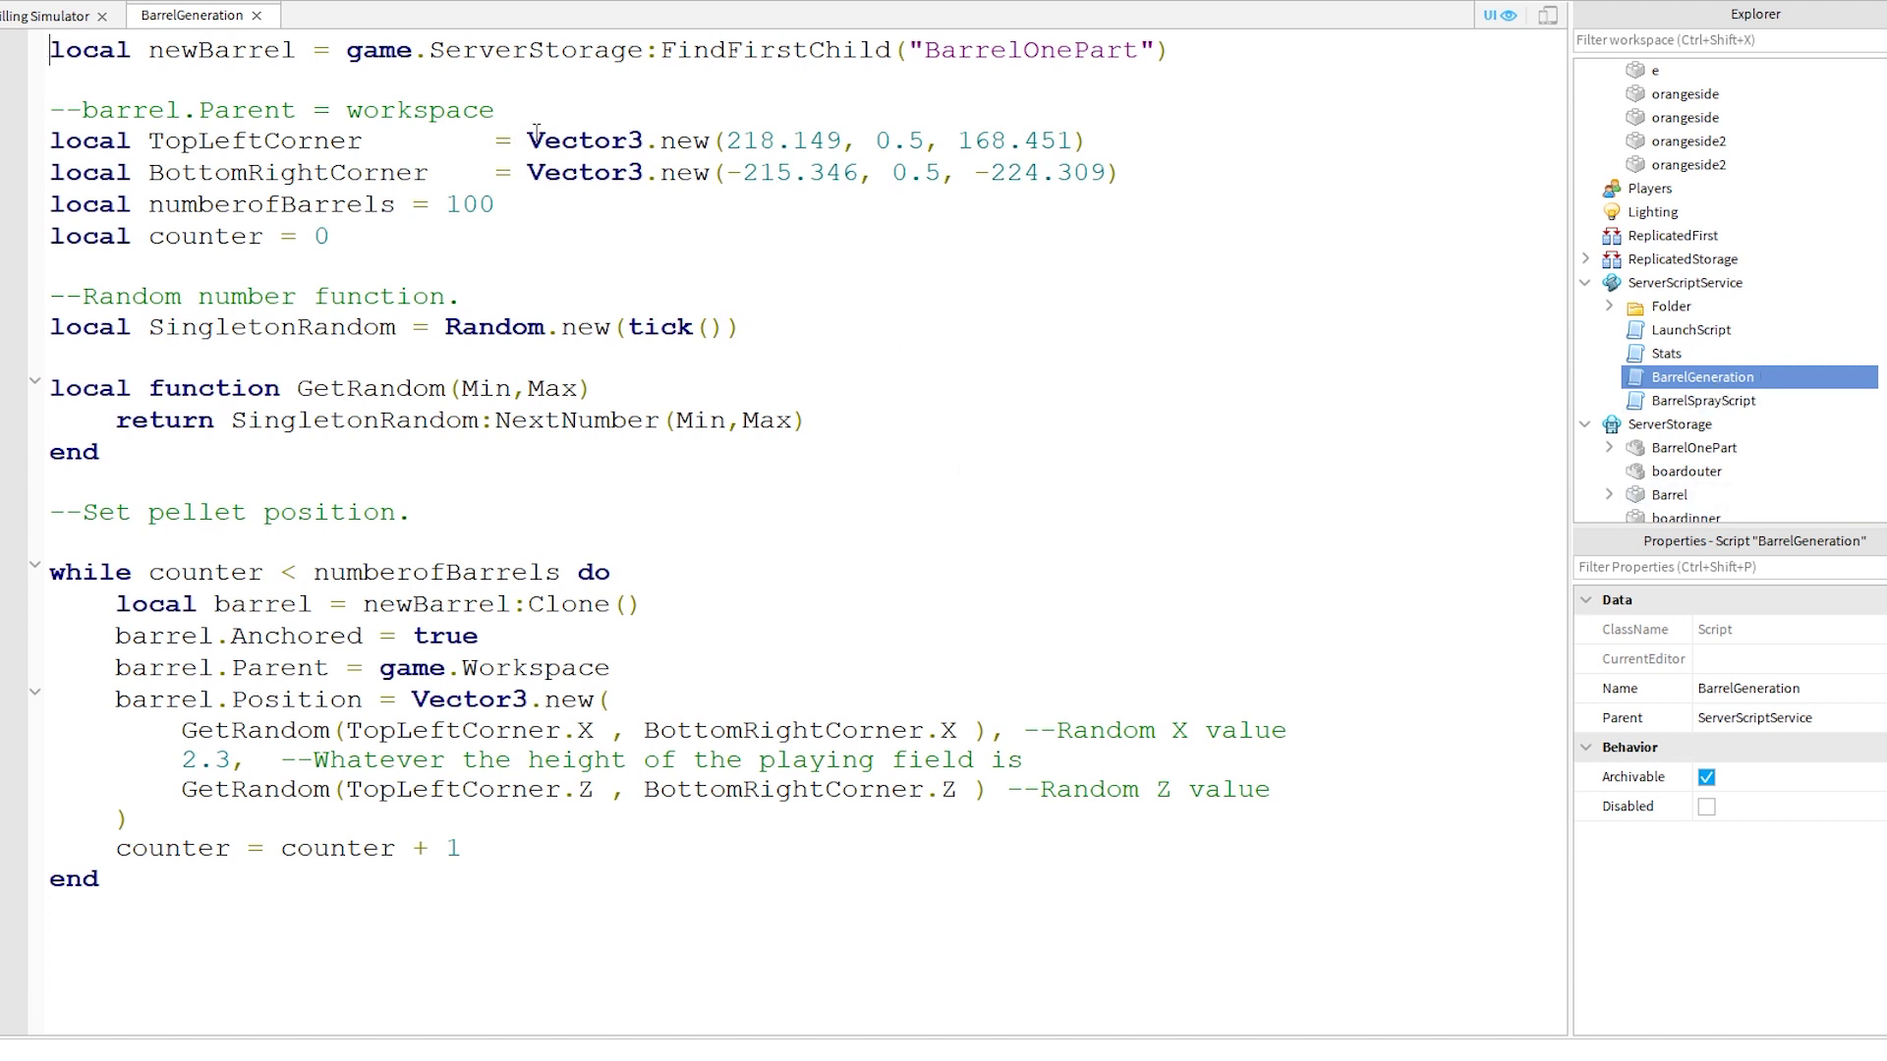
{"action": "left_click_drag", "start_coordinate": [537, 131], "coordinate": [1000, 128]}
{"action": "left_click_drag", "start_coordinate": [530, 172], "coordinate": [1047, 184]}
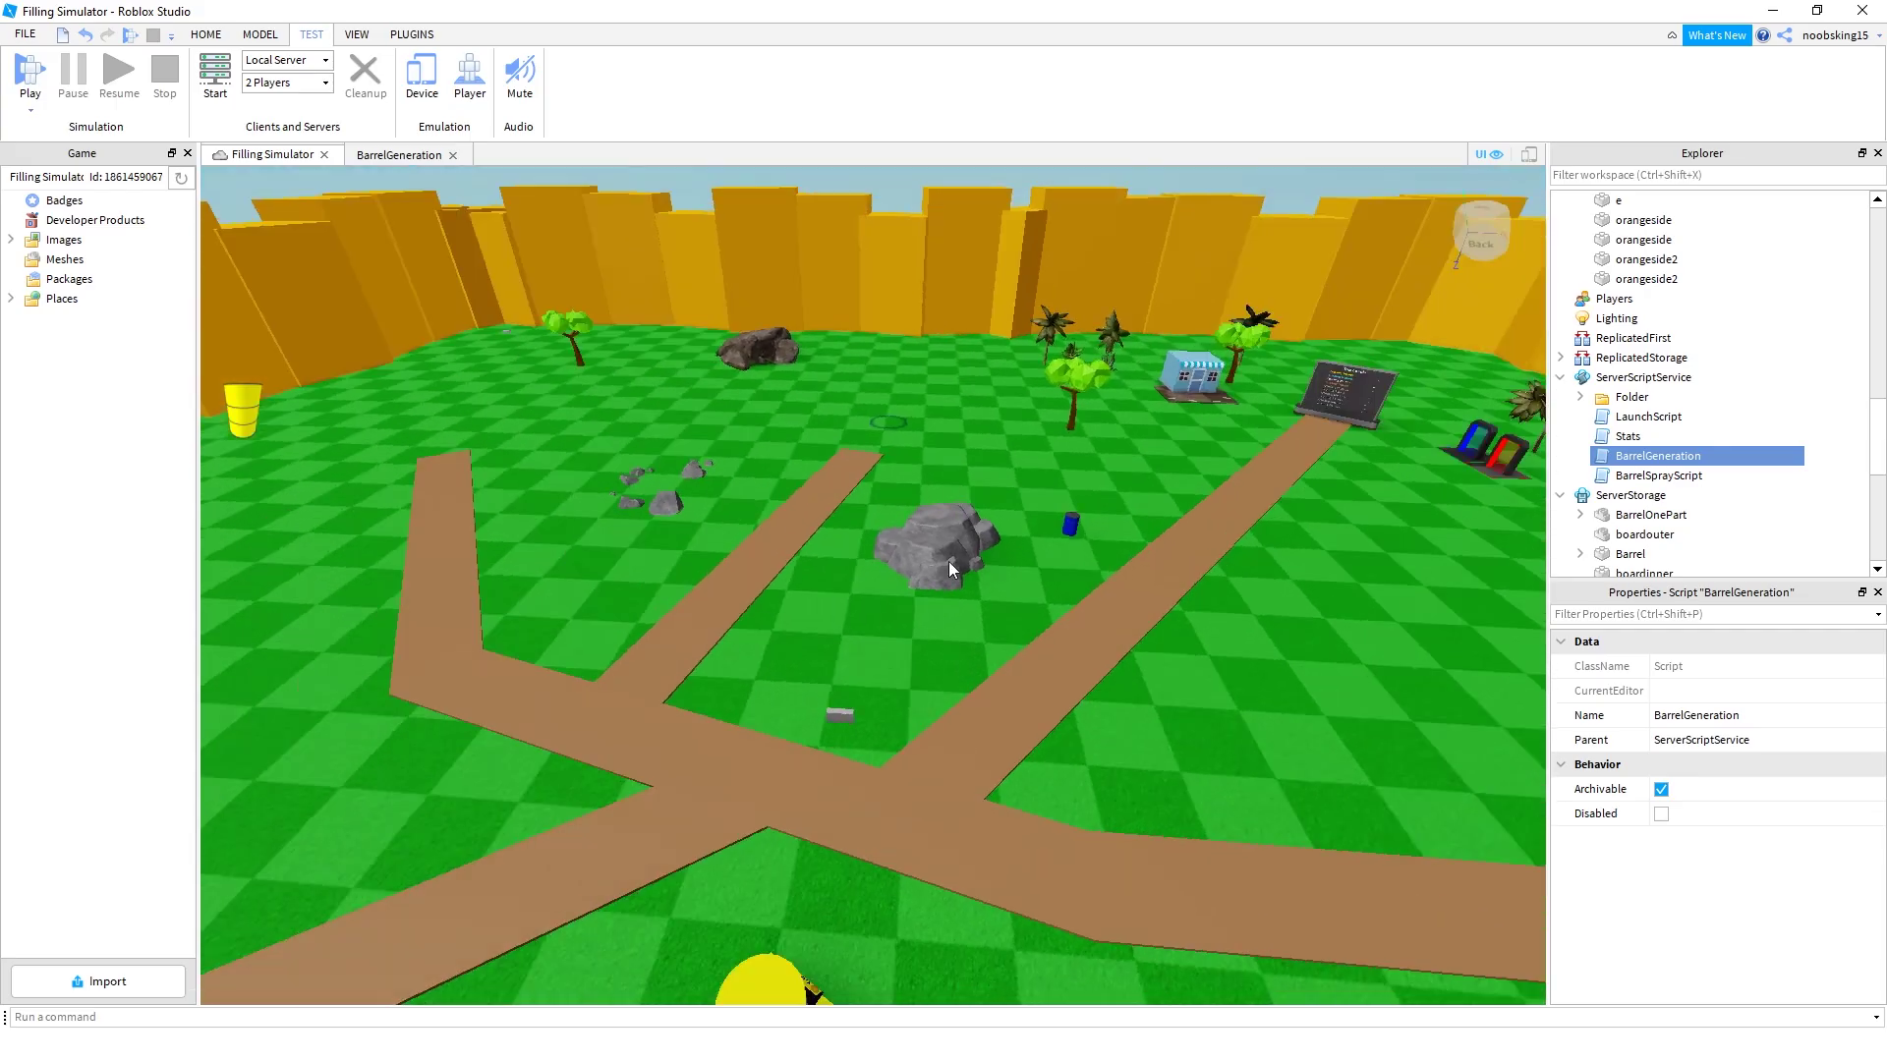
Select the two grey marker parts at opposite corners of the map to inspect their Position properties
{"action": "right_click_drag", "start_coordinate": [947, 562], "coordinate": [954, 562]}
{"action": "key", "text": "s"}
{"action": "key", "text": "a"}
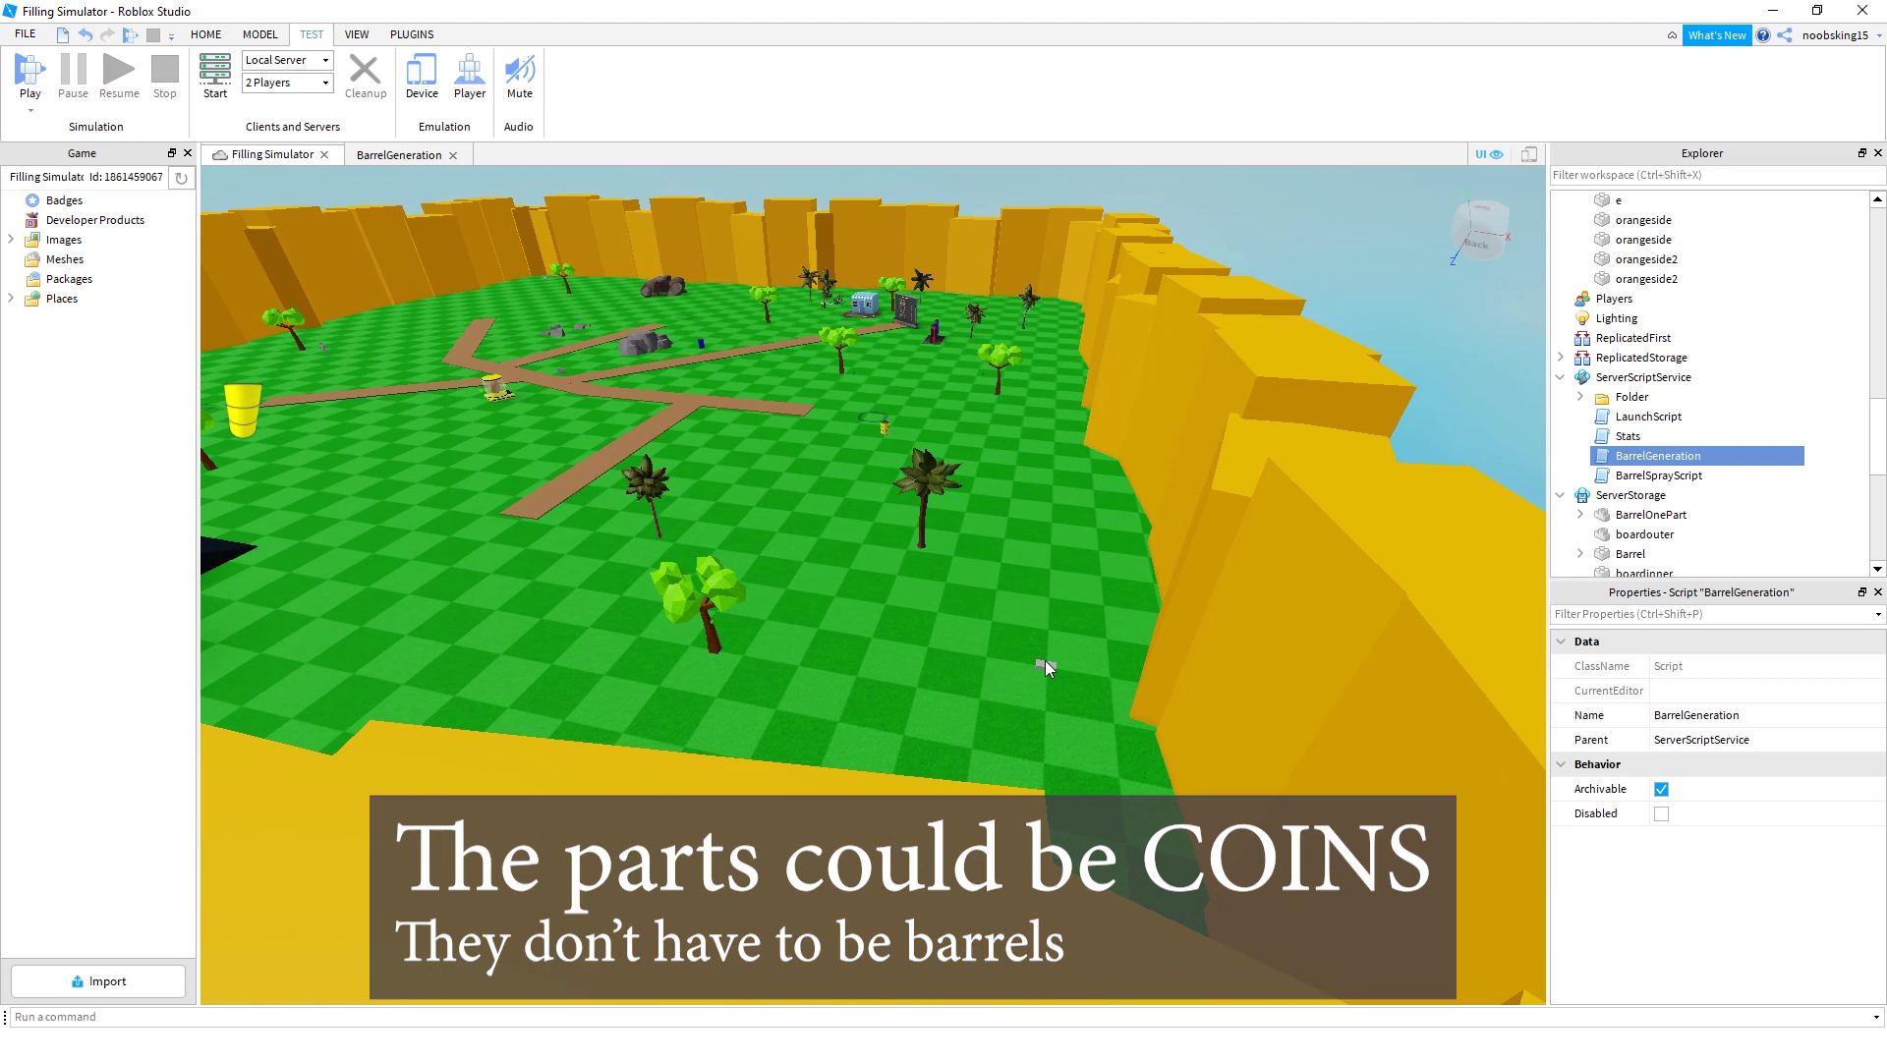
{"action": "left_click", "coordinate": [1046, 668]}
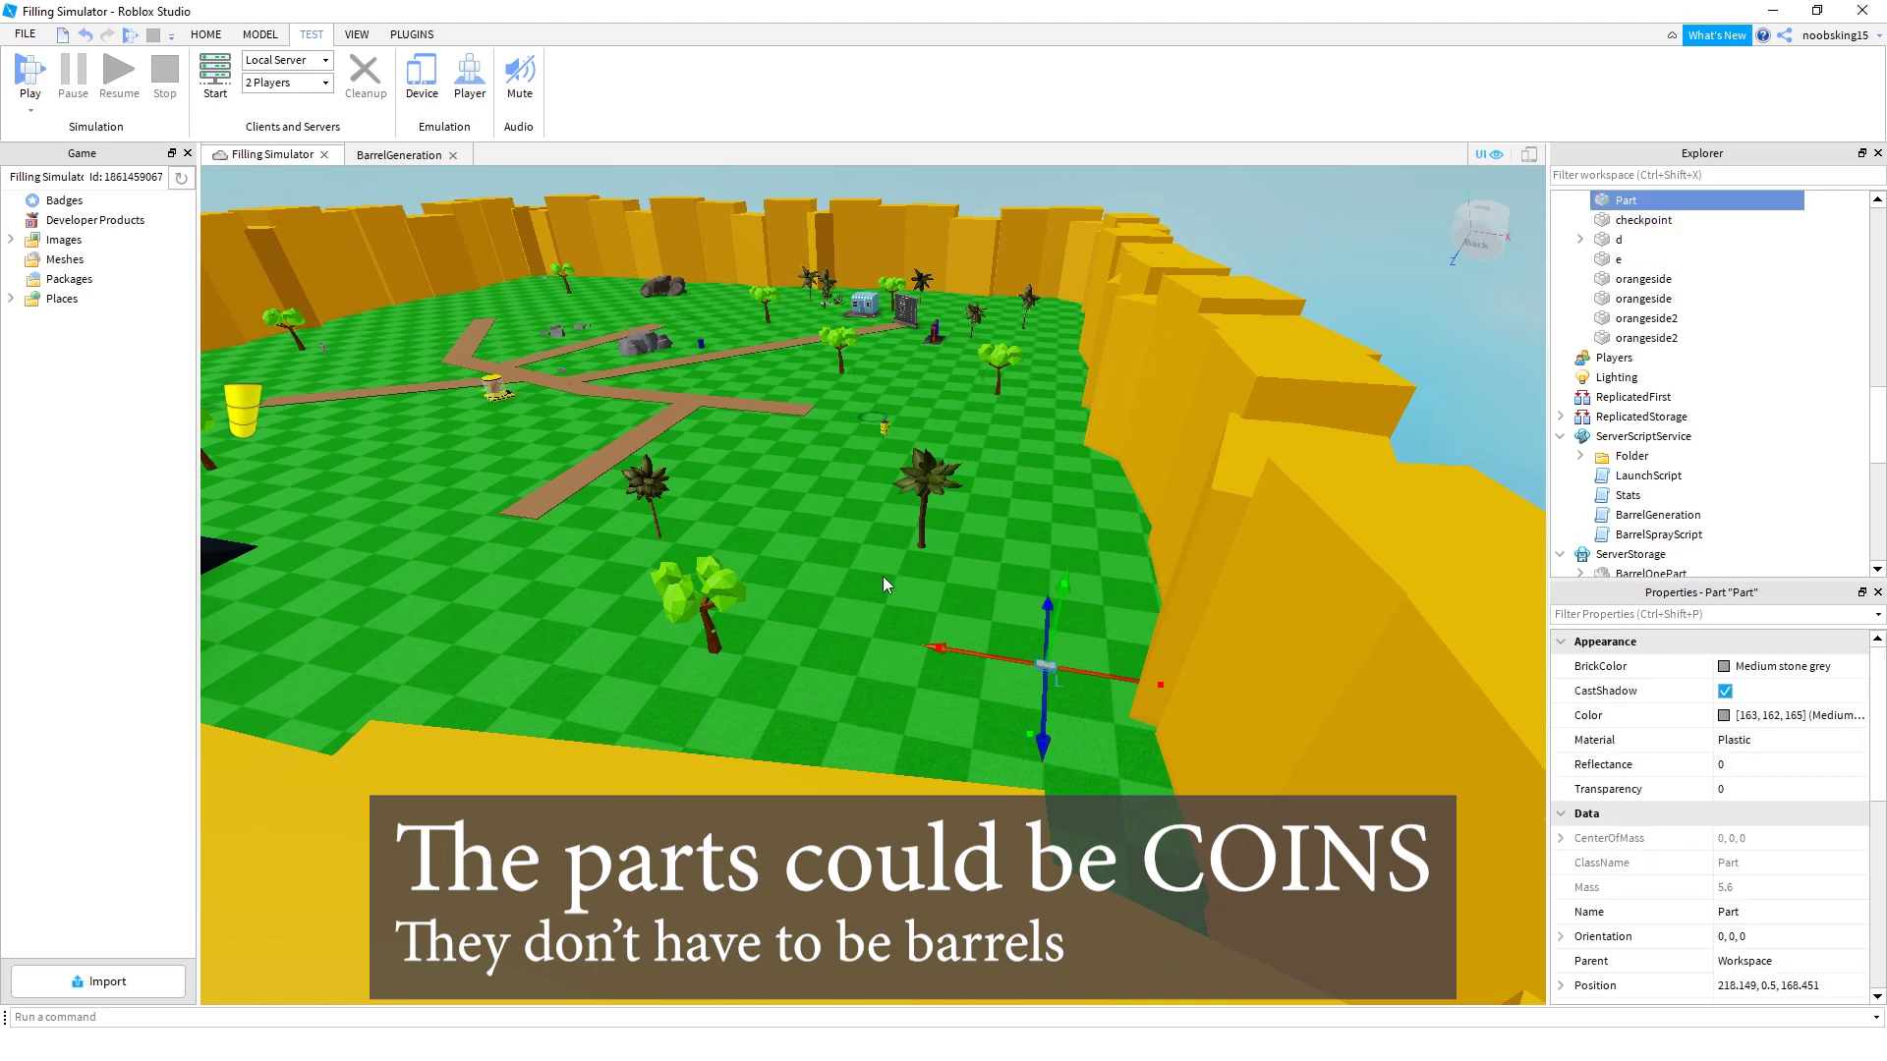
{"action": "left_click", "coordinate": [548, 279]}
{"action": "right_click_drag", "start_coordinate": [794, 371], "coordinate": [793, 371]}
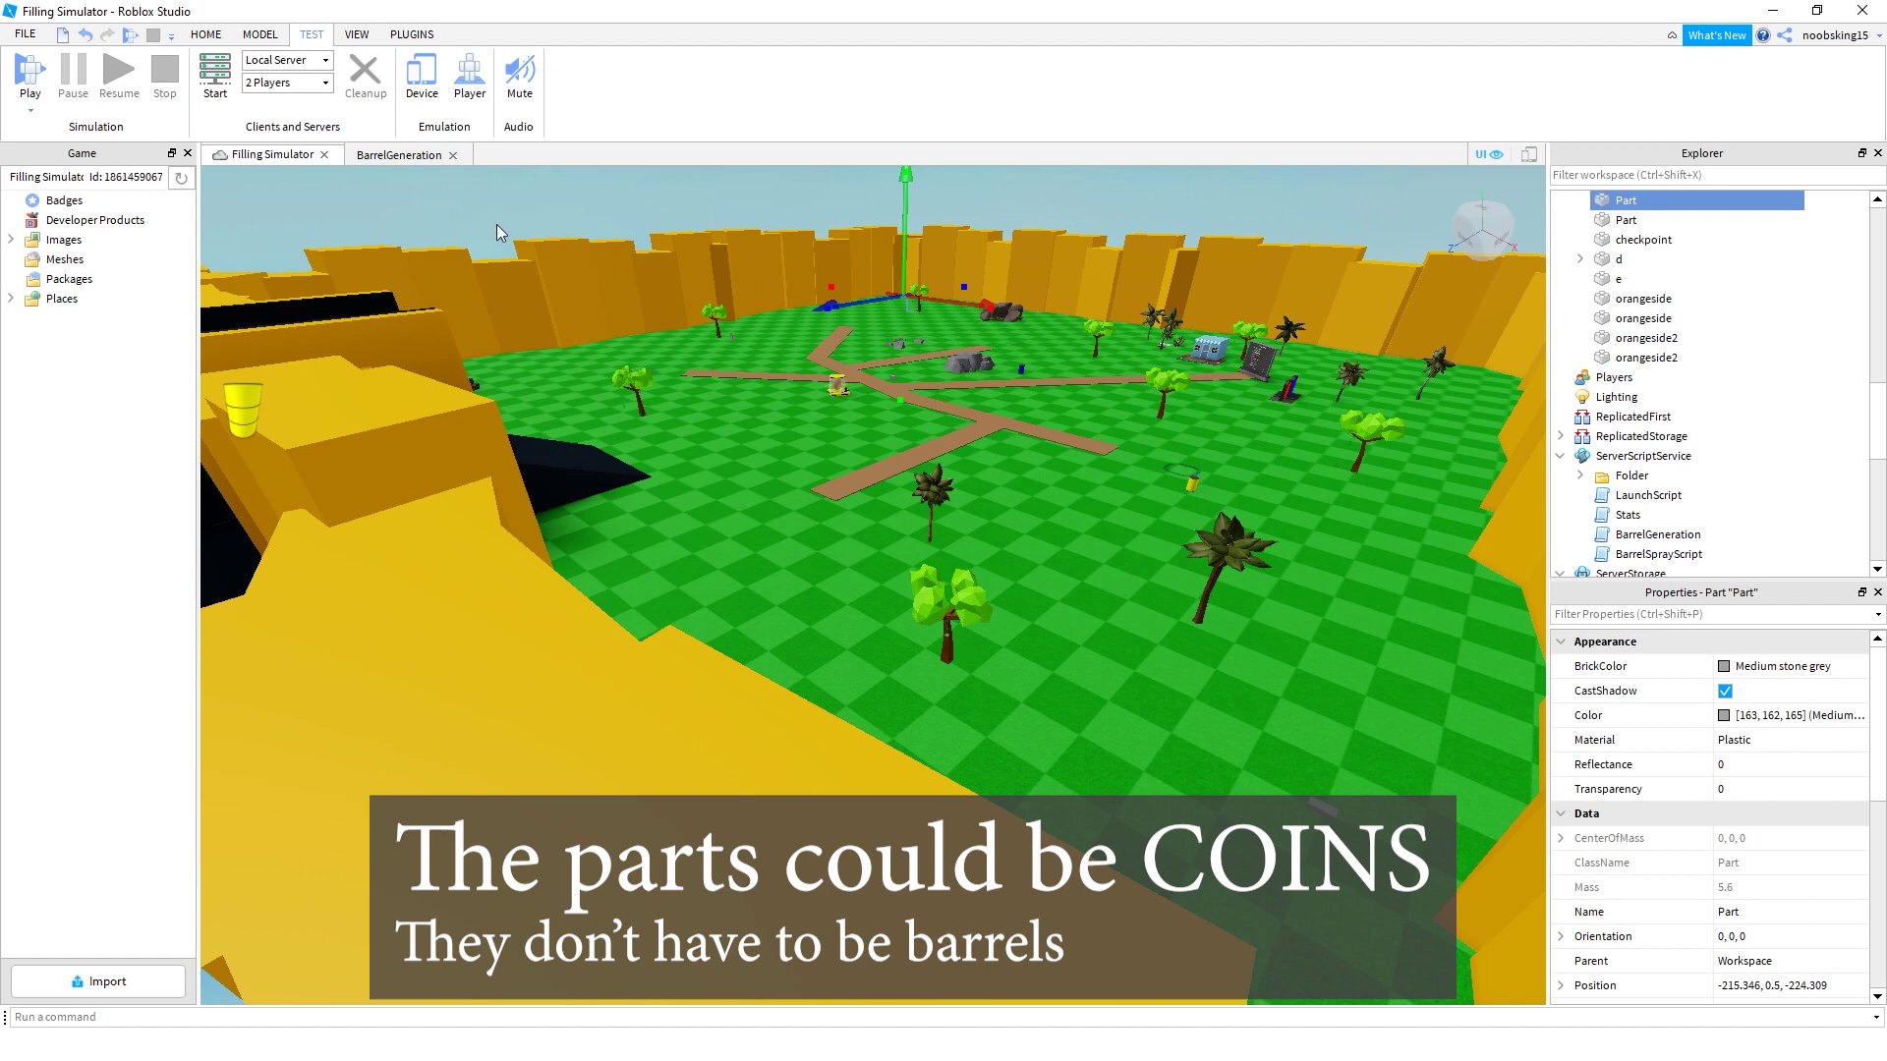
Examine the numberofBarrels value and the newBarrel definition referencing ServerStorage in the BarrelGeneration script
{"action": "left_click", "coordinate": [409, 158]}
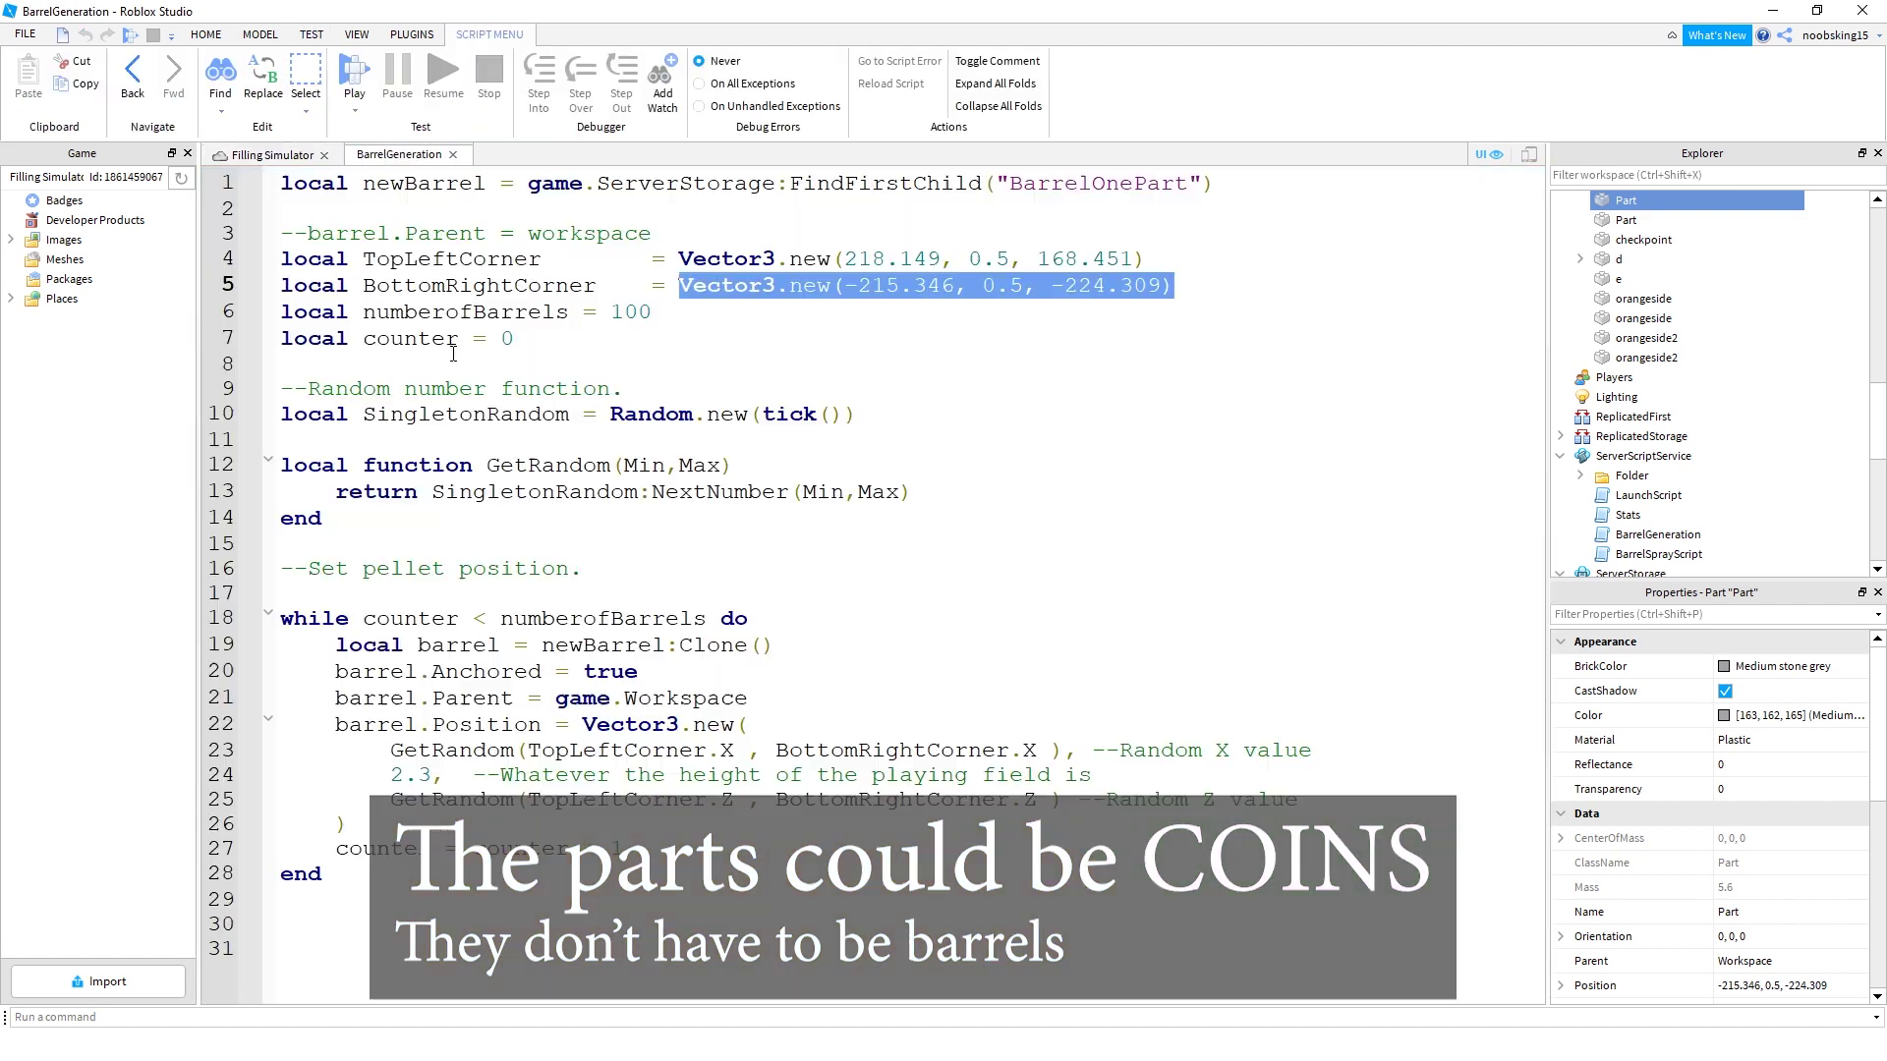
{"action": "double_click", "coordinate": [620, 312]}
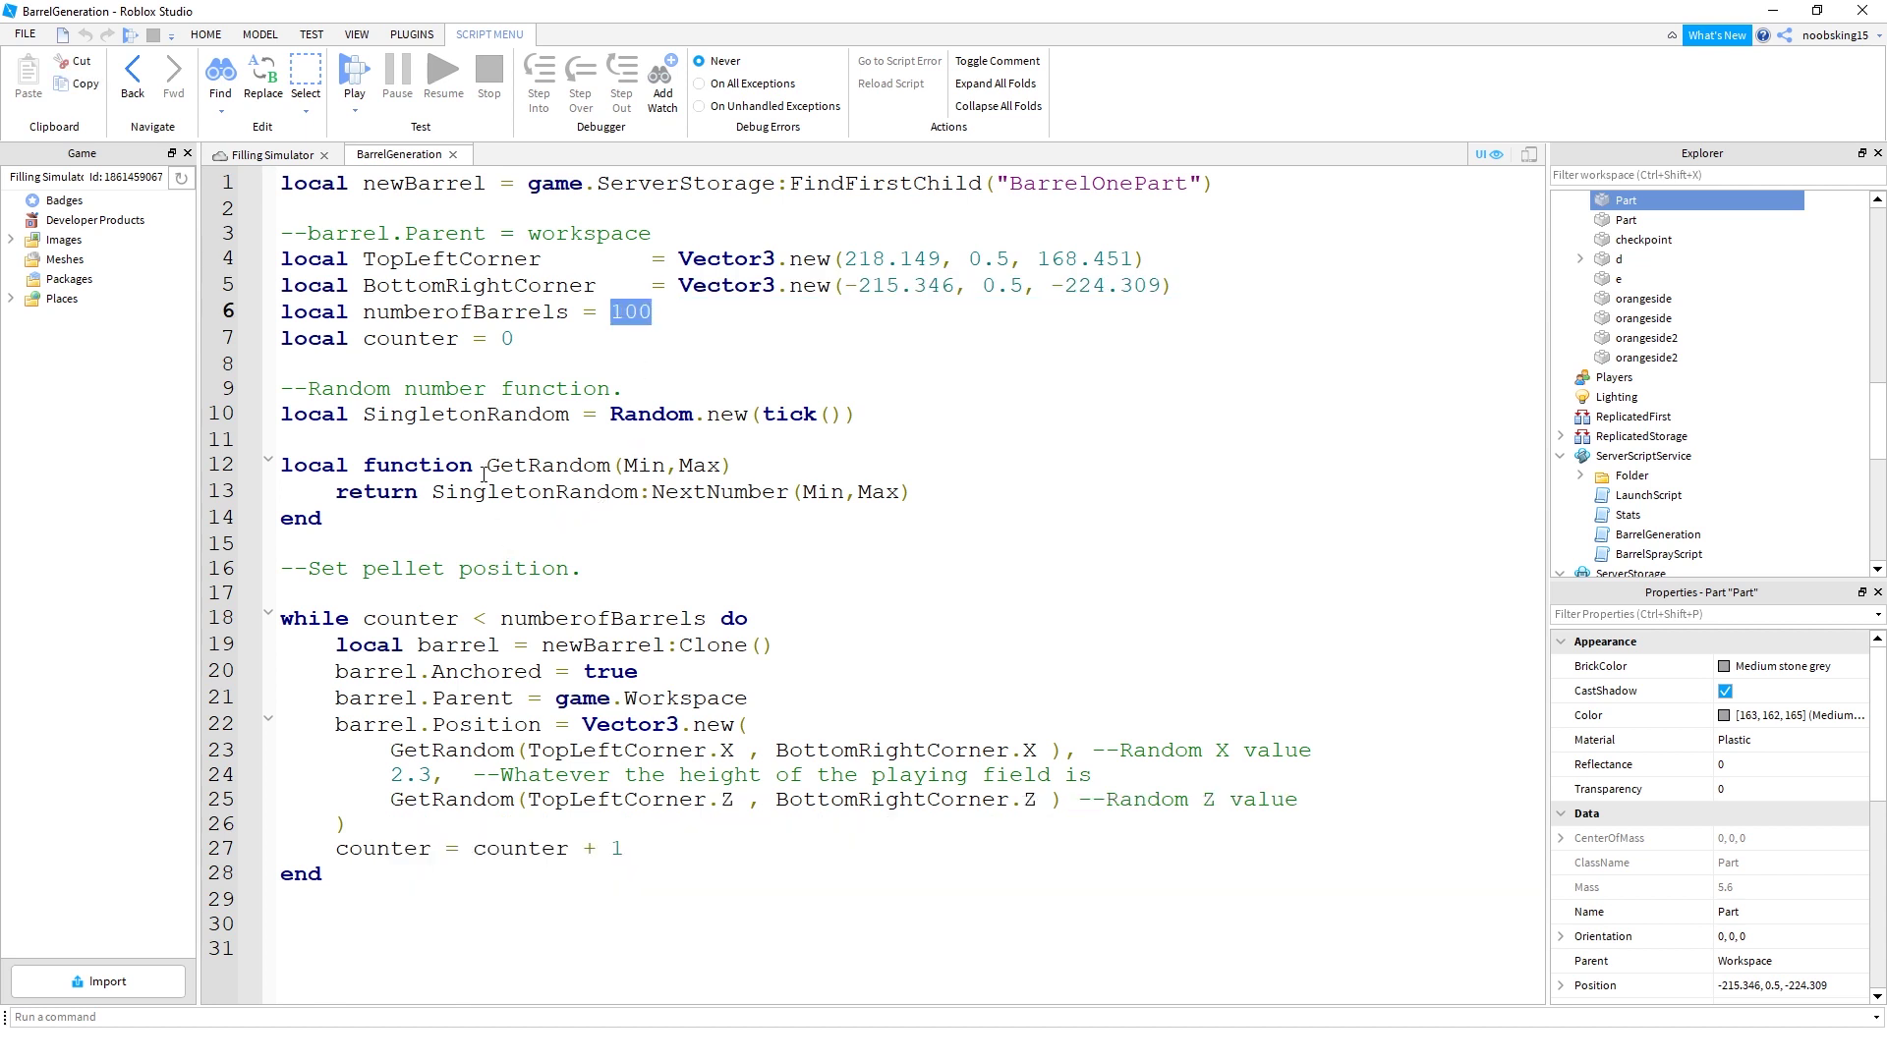
{"action": "left_click_drag", "start_coordinate": [1219, 185], "coordinate": [575, 176]}
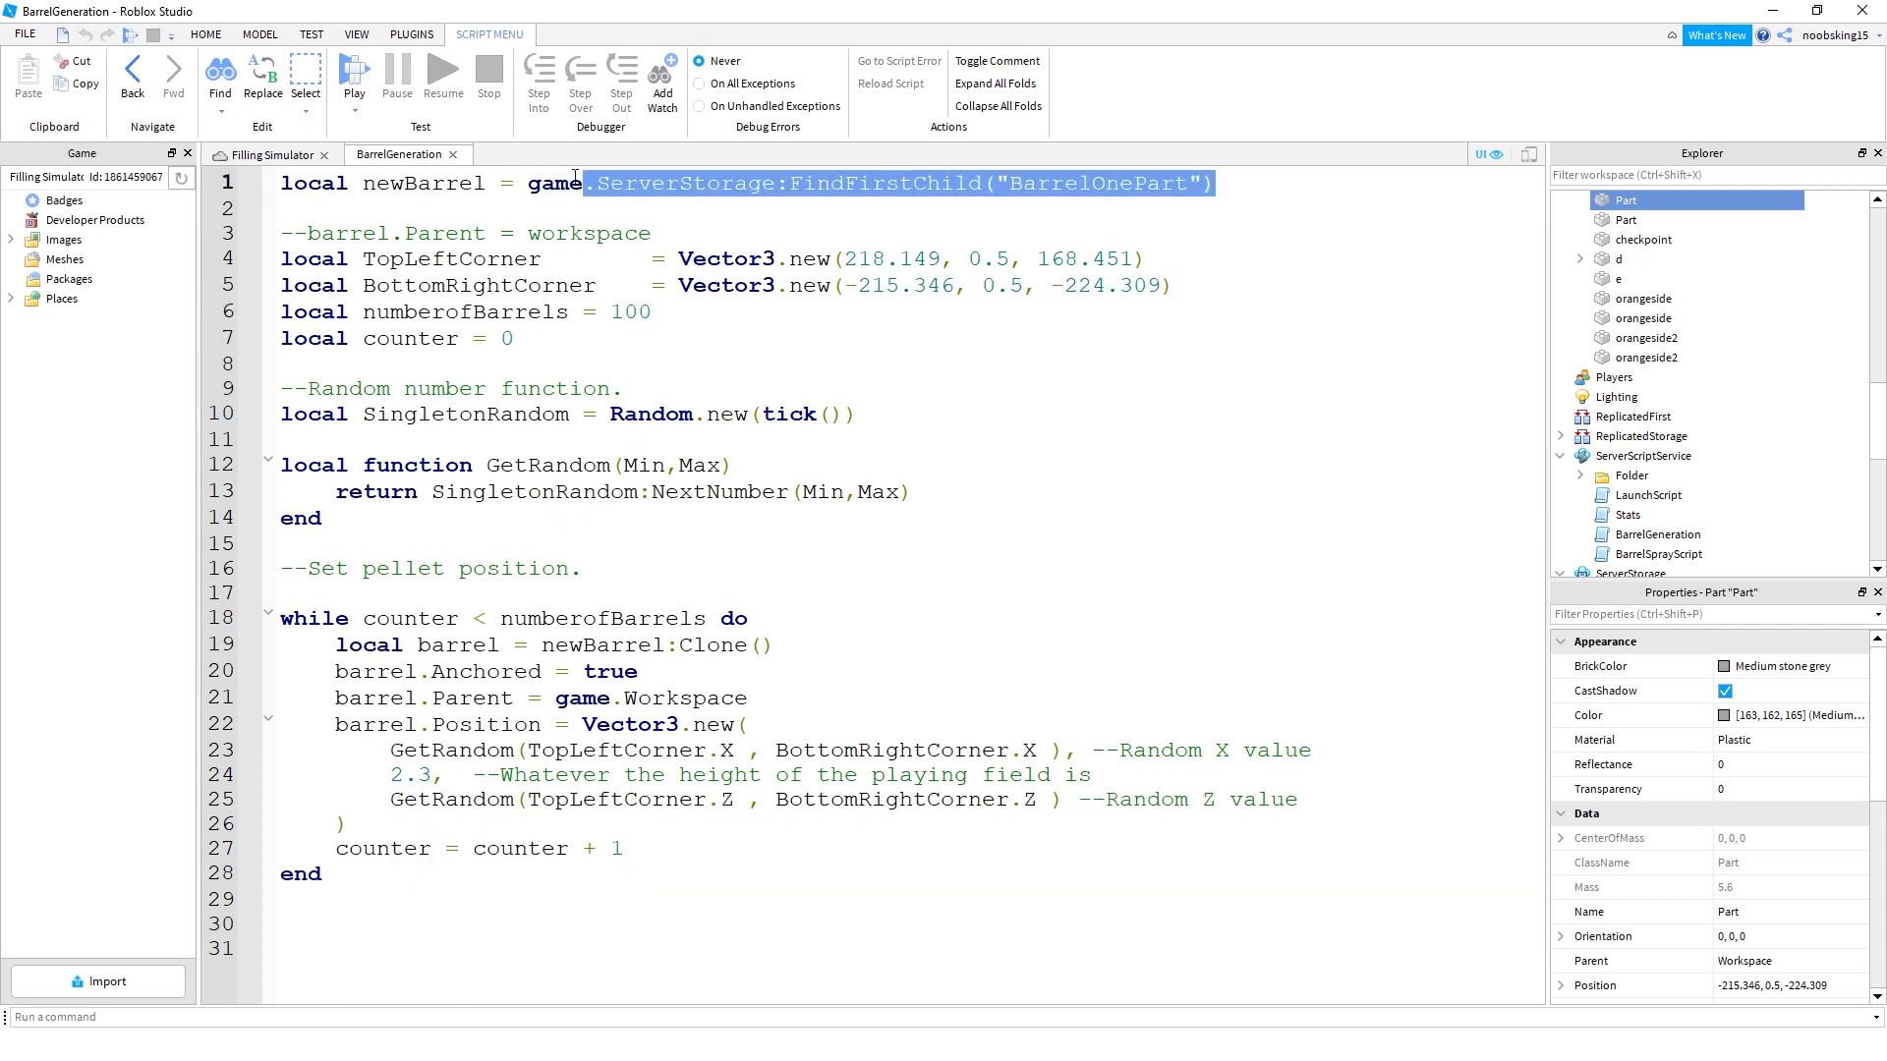
{"action": "double_click", "coordinate": [439, 183]}
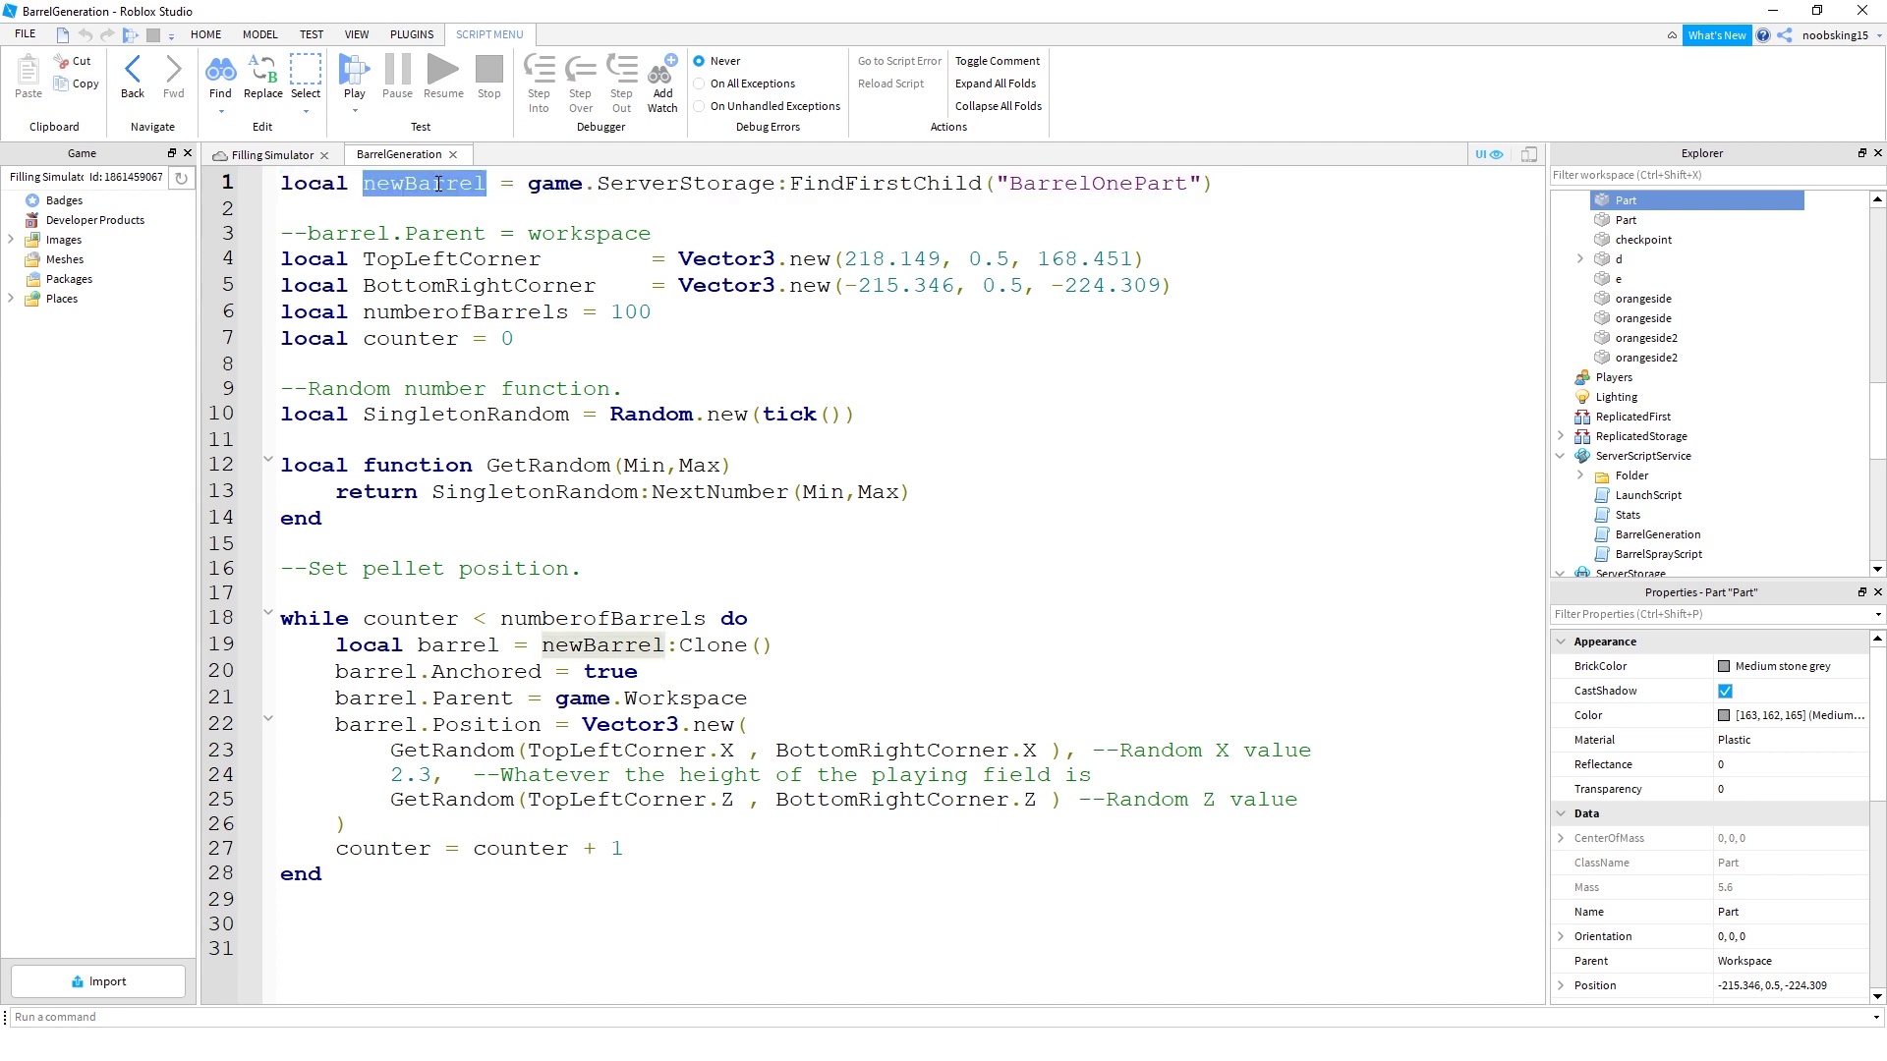
{"action": "double_click", "coordinate": [688, 185]}
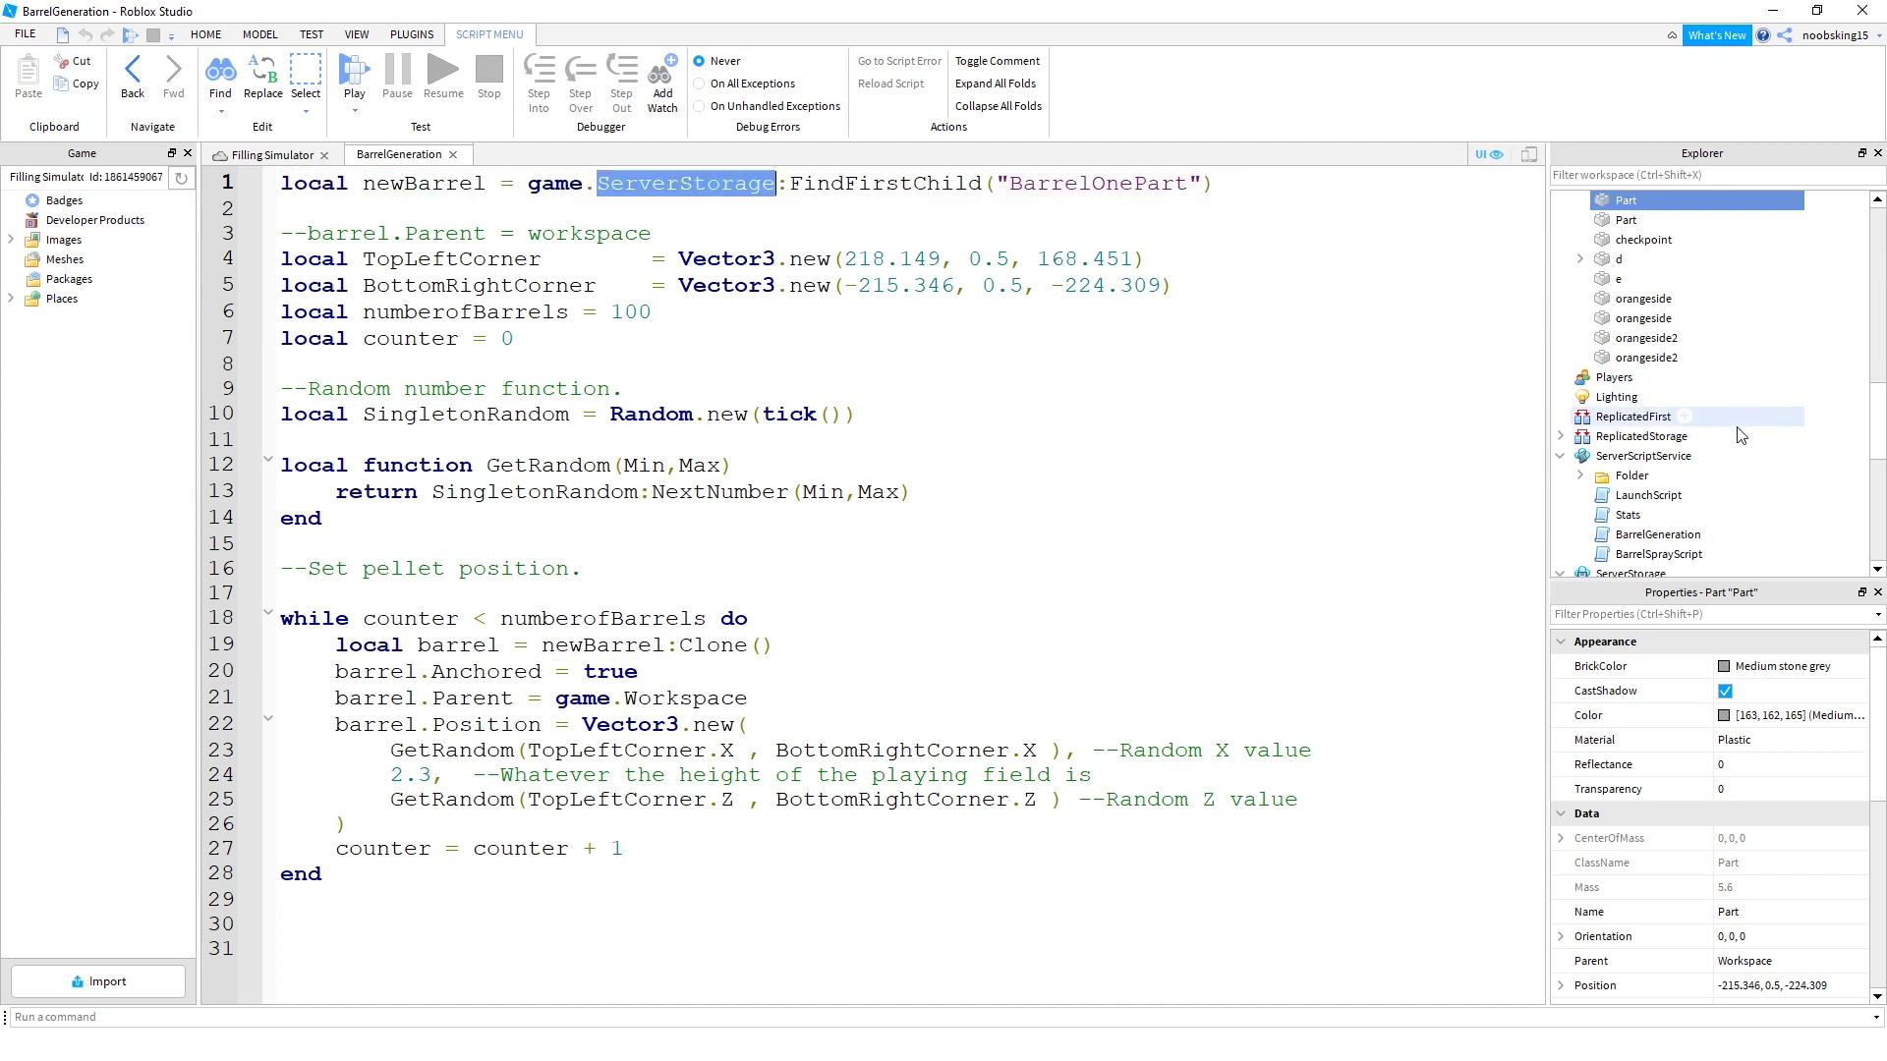
Locate BarrelOnePart in ServerStorage and expand it to inspect its child objects
{"action": "scroll", "coordinate": [1671, 472], "scroll_direction": "down", "scroll_amount": 3}
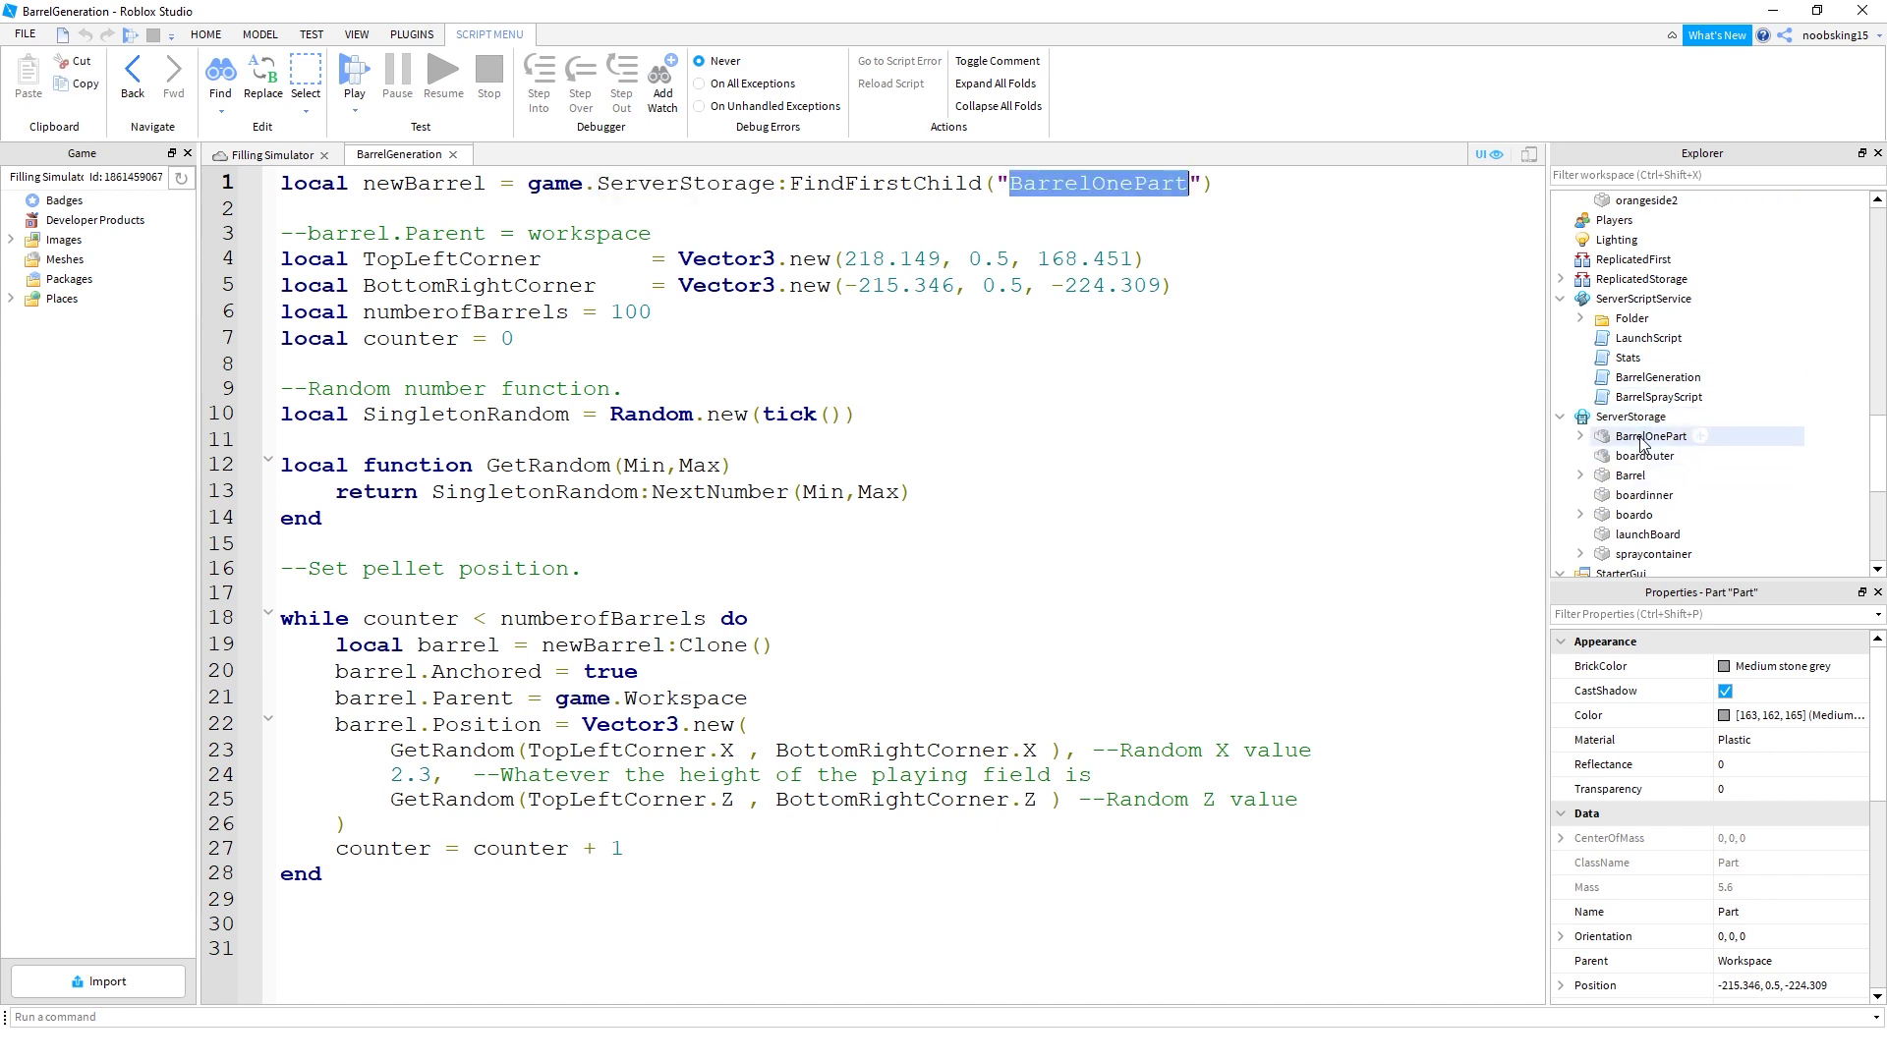
{"action": "left_click", "coordinate": [1600, 442]}
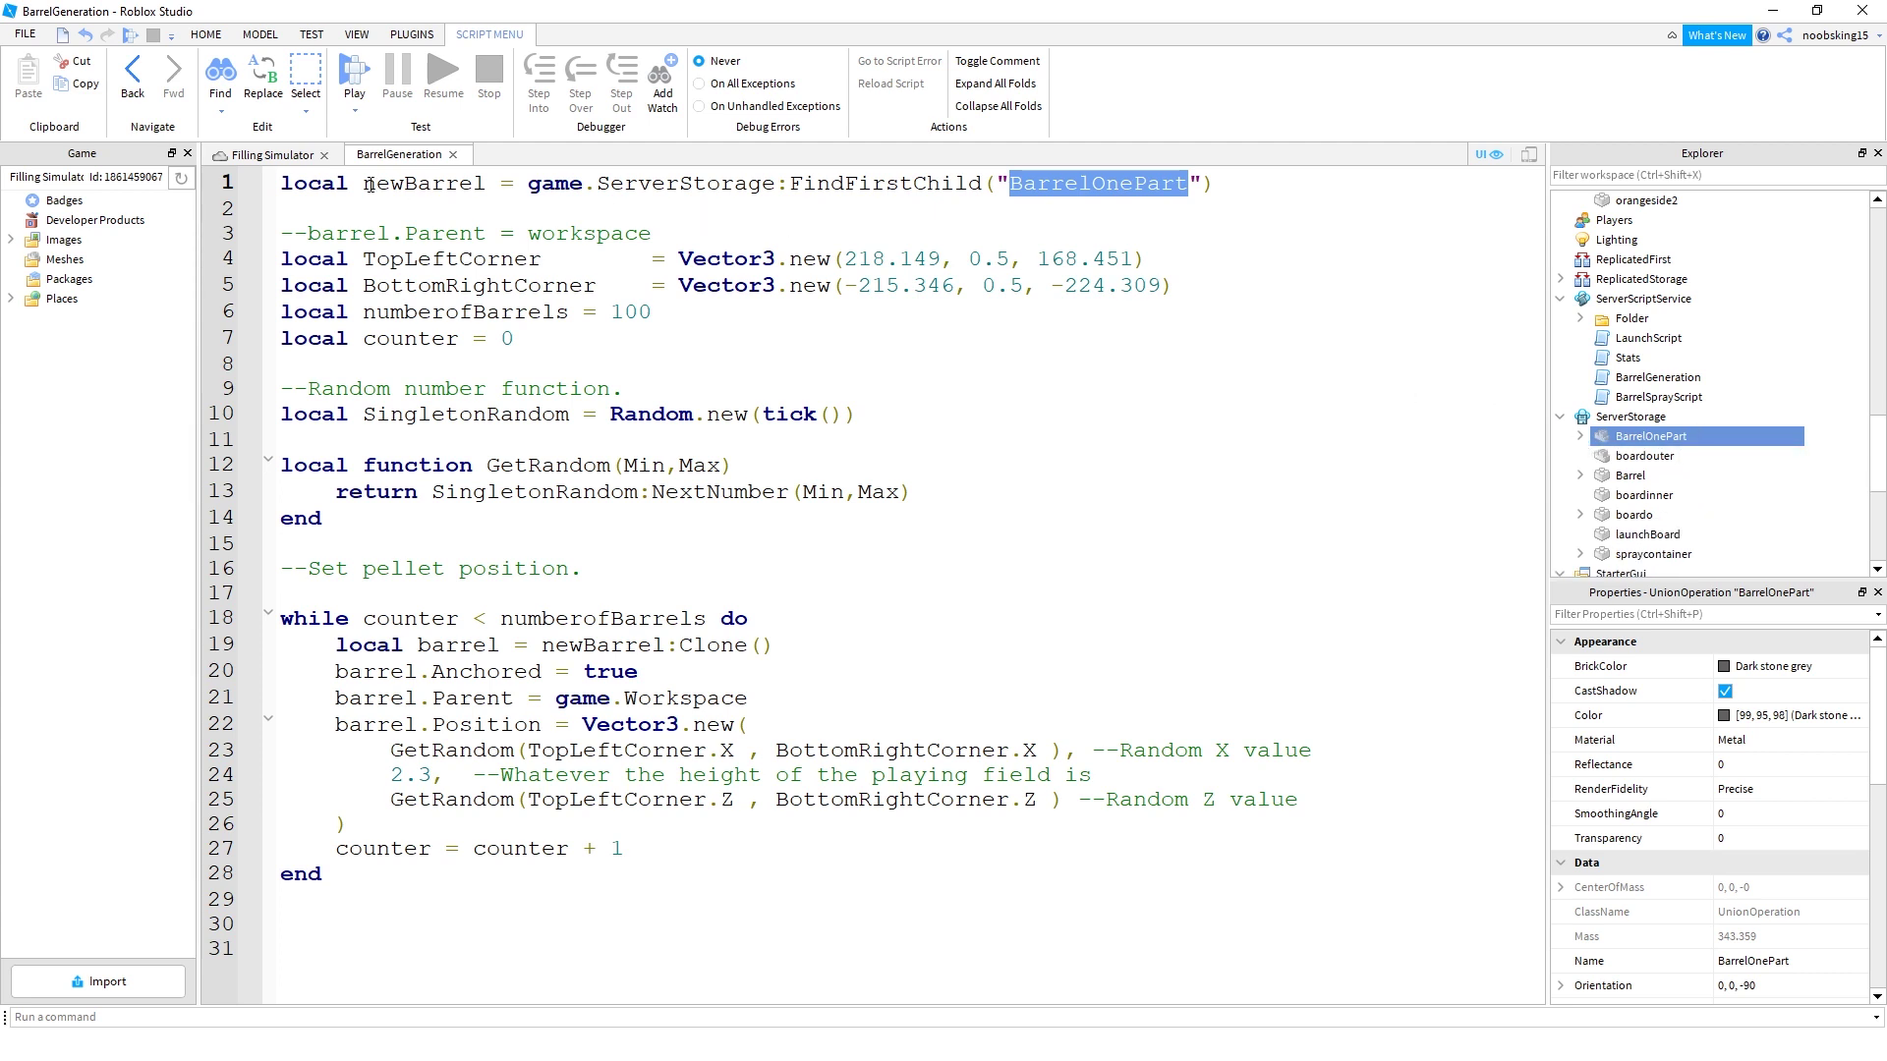
{"action": "left_click", "coordinate": [241, 160]}
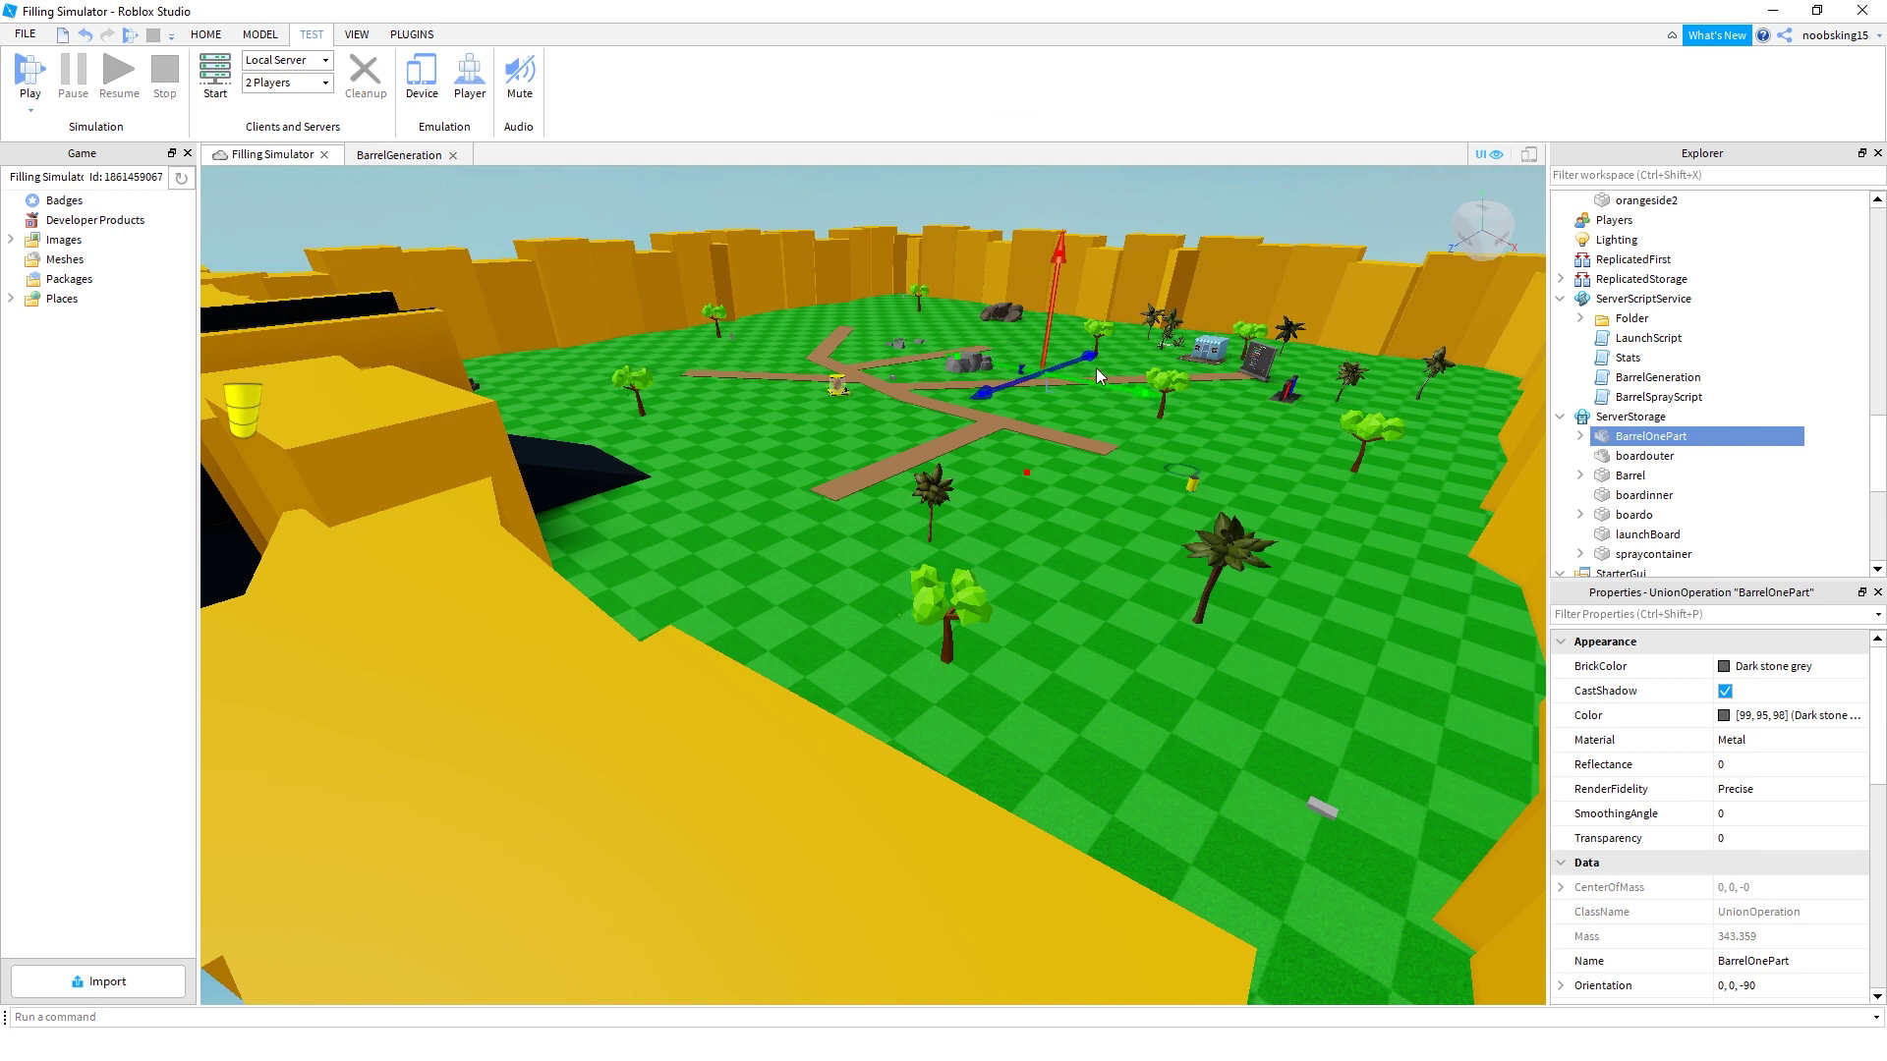
{"action": "double_click", "coordinate": [1624, 435]}
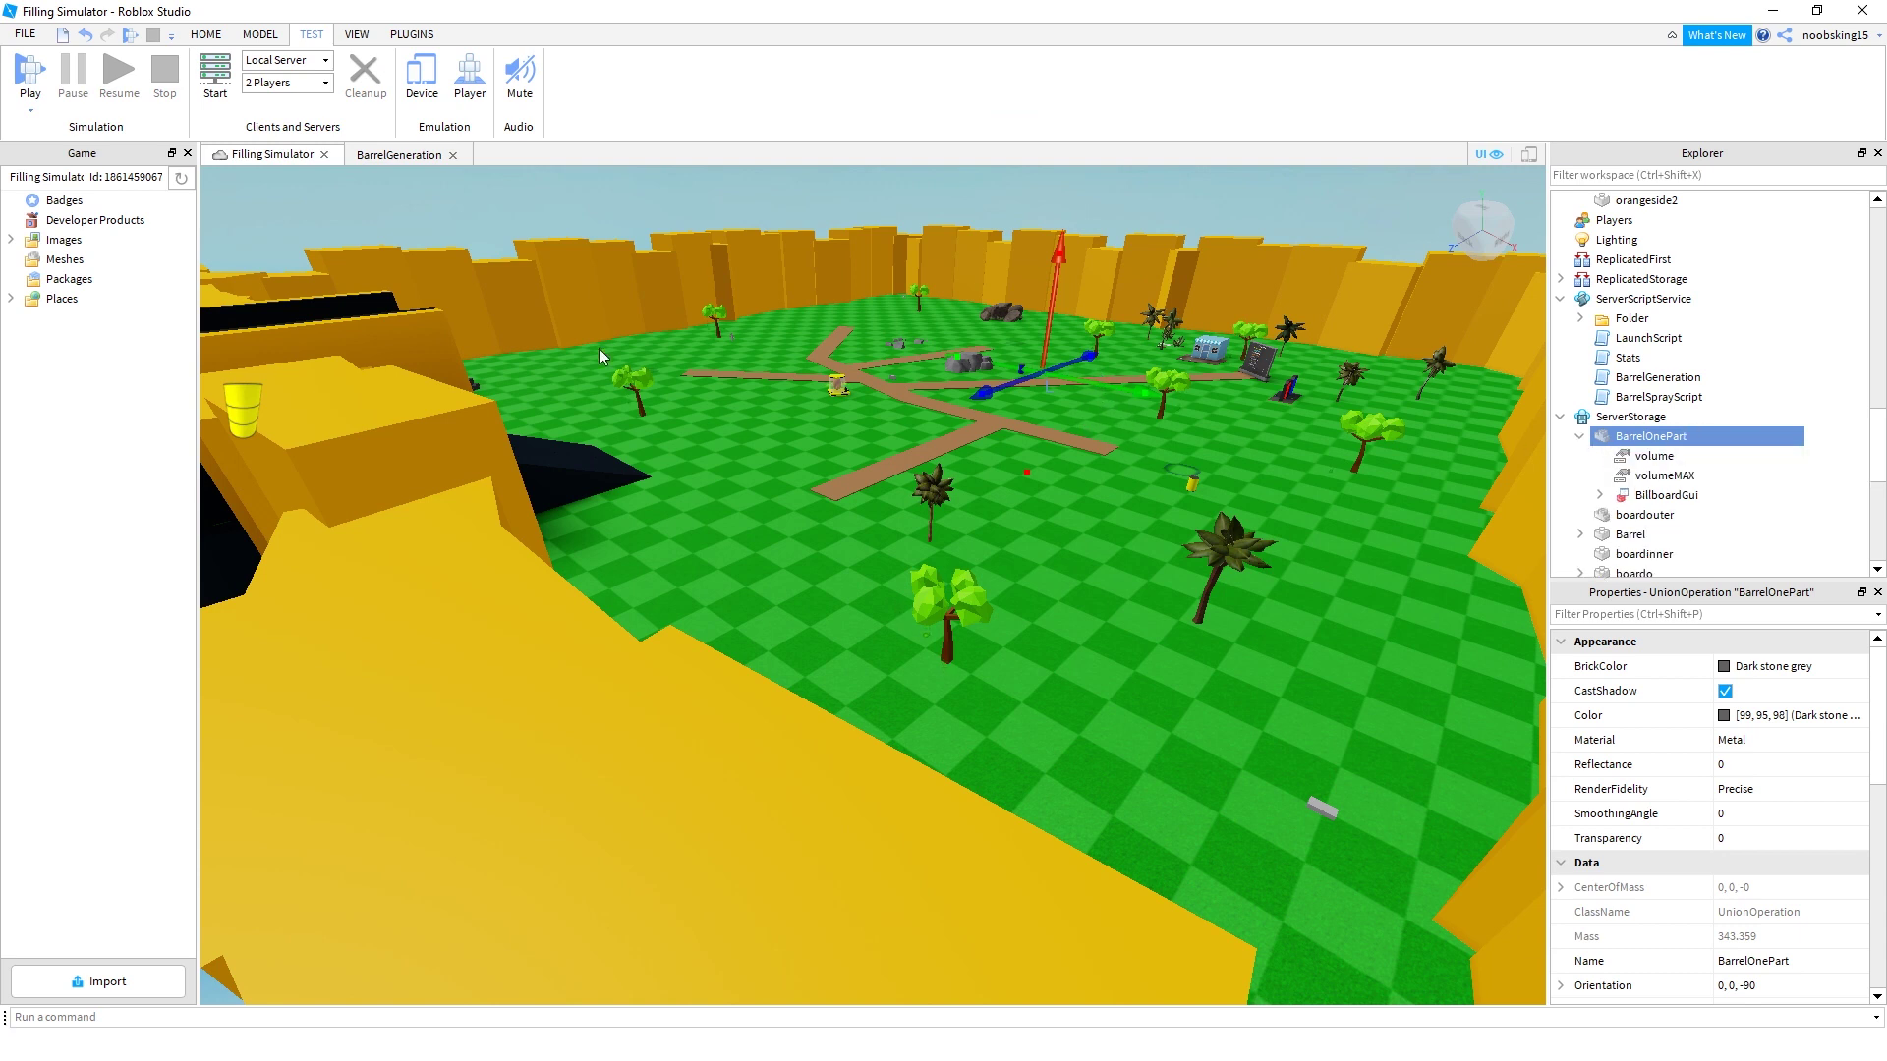
Examine the while loop in BarrelGeneration that clones, anchors and randomly positions each barrel
{"action": "left_click", "coordinate": [399, 155]}
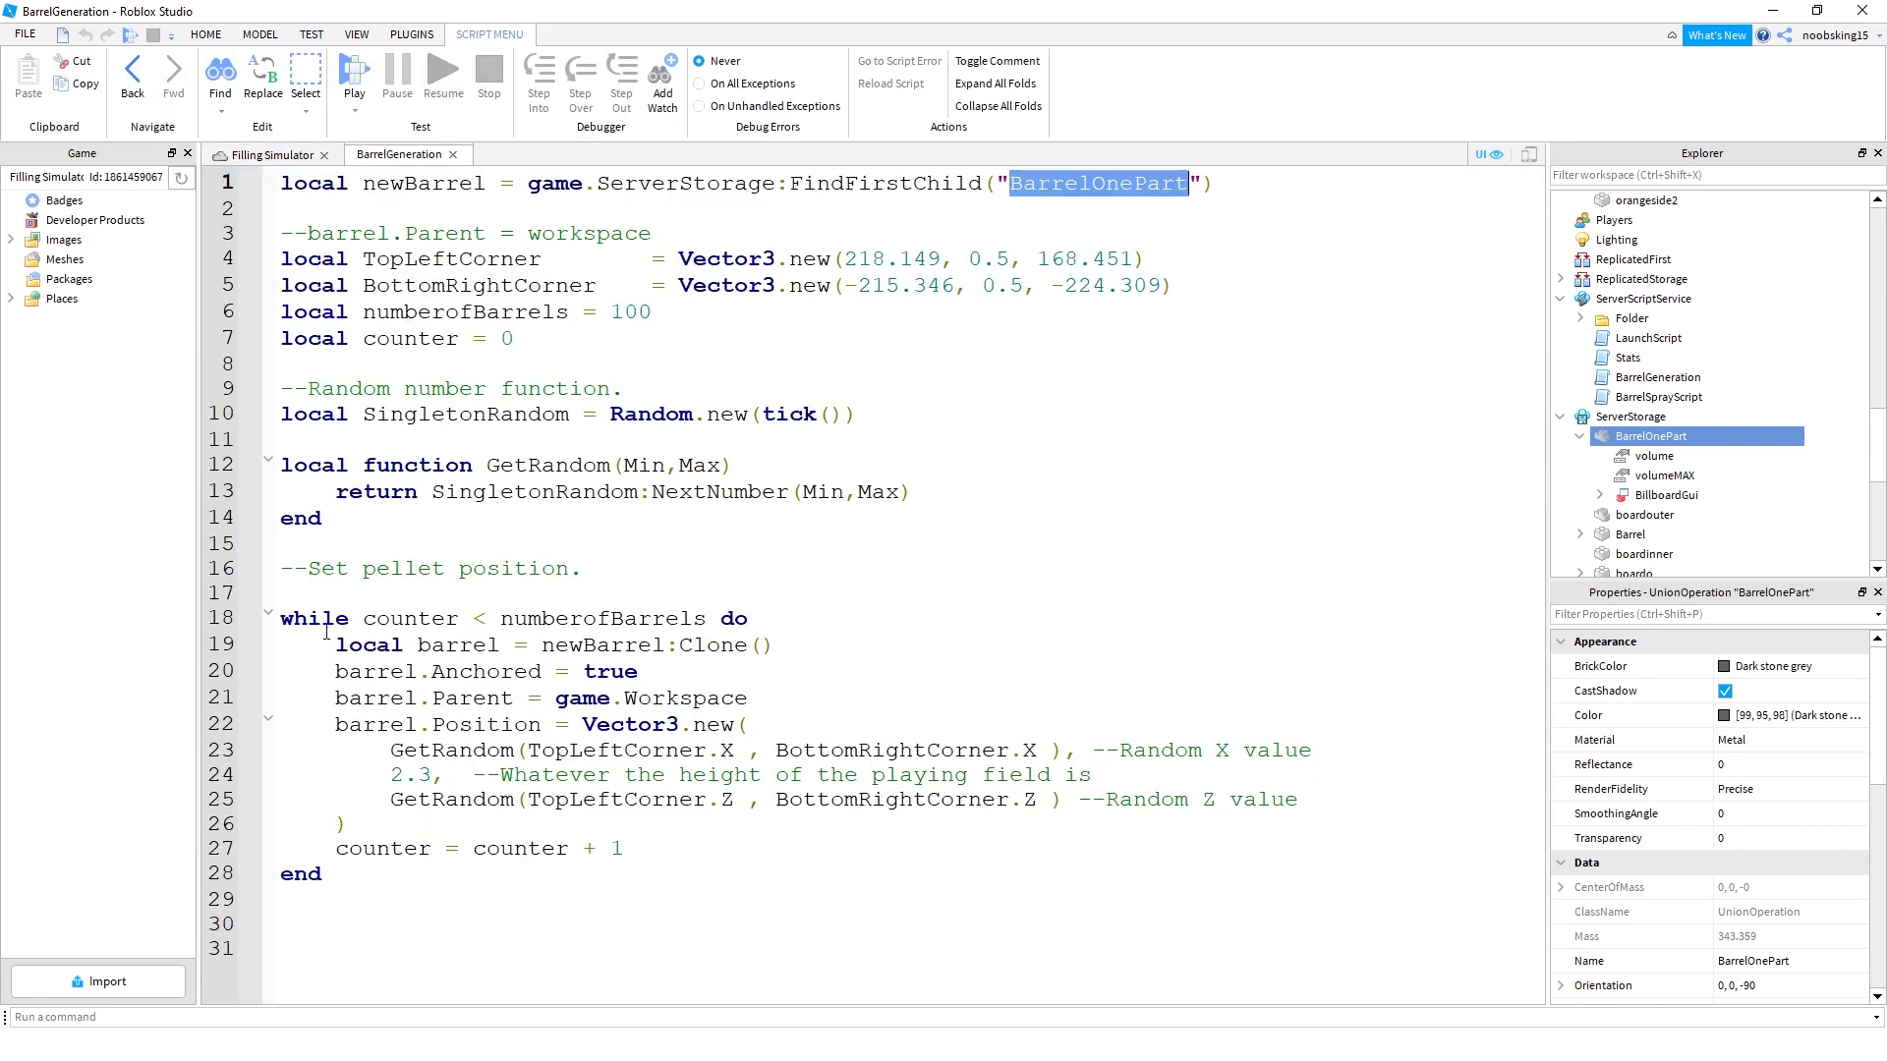
{"action": "triple_click", "coordinate": [452, 645]}
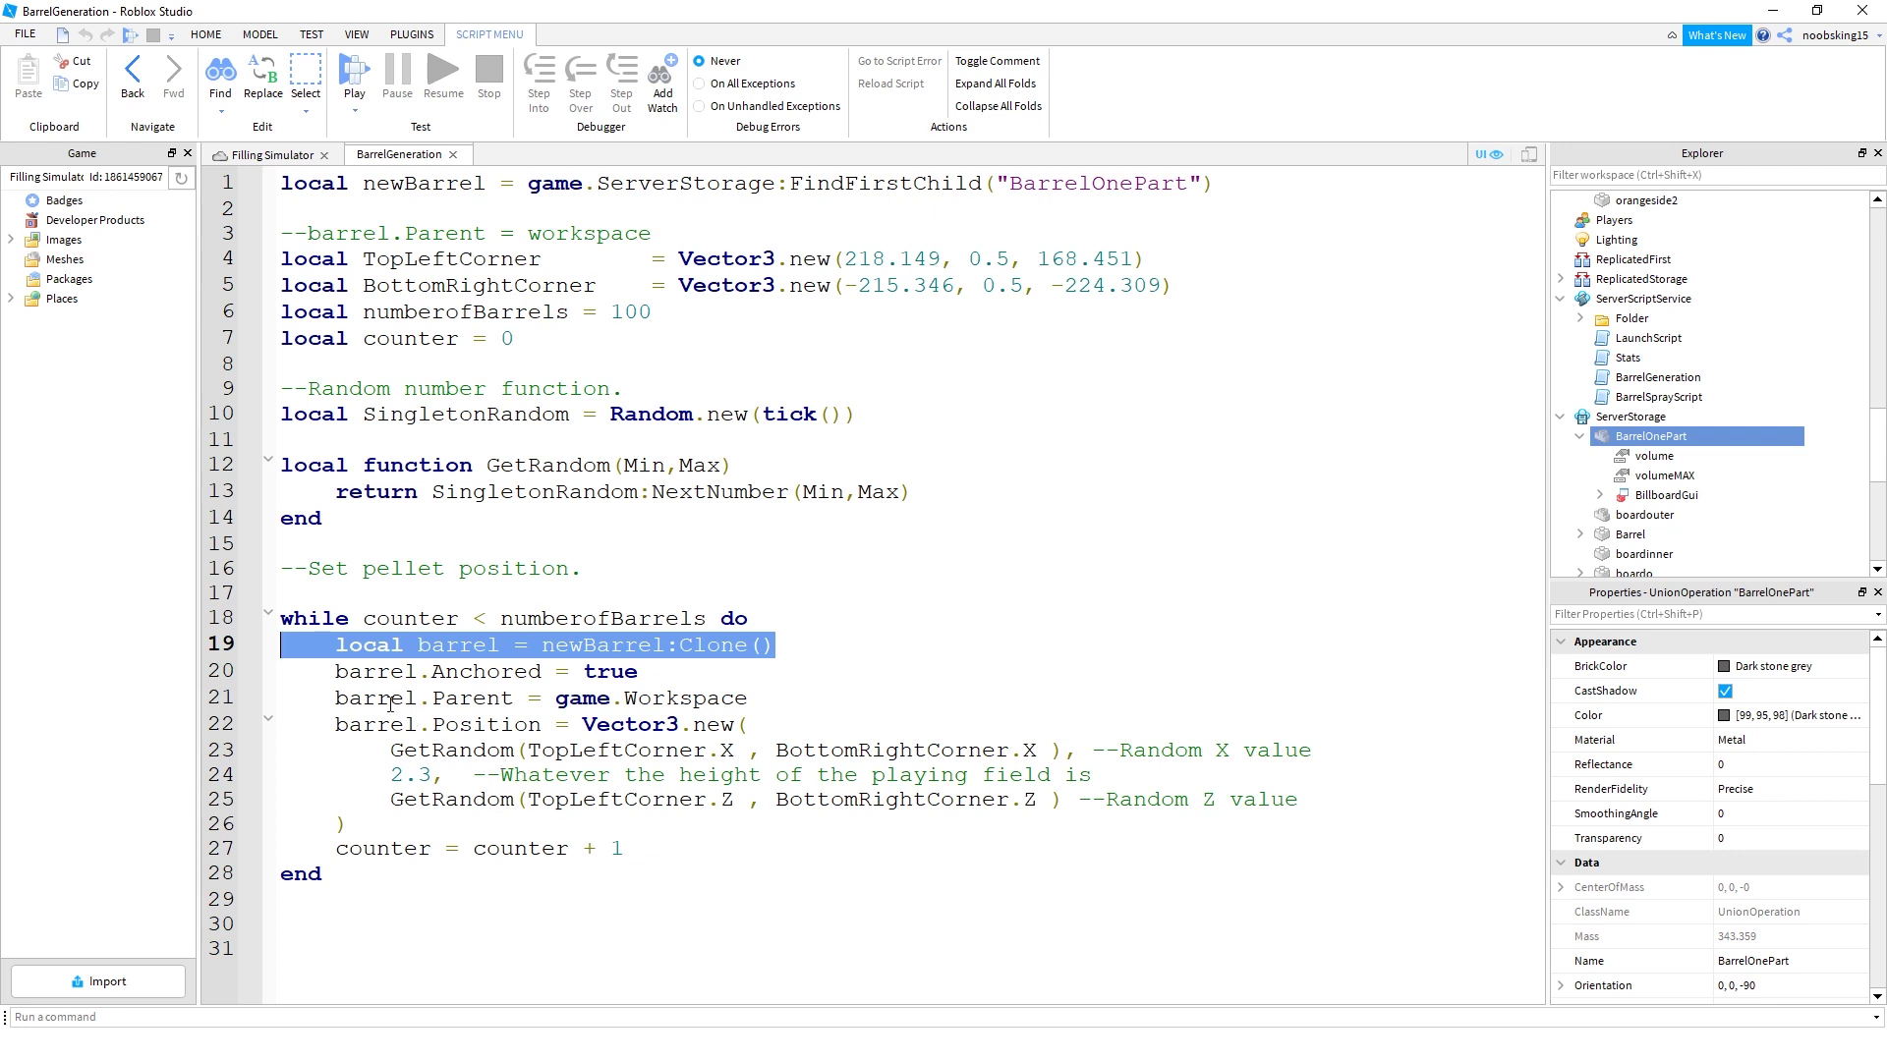
{"action": "left_click_drag", "start_coordinate": [324, 670], "coordinate": [689, 664]}
{"action": "left_click", "coordinate": [723, 799]}
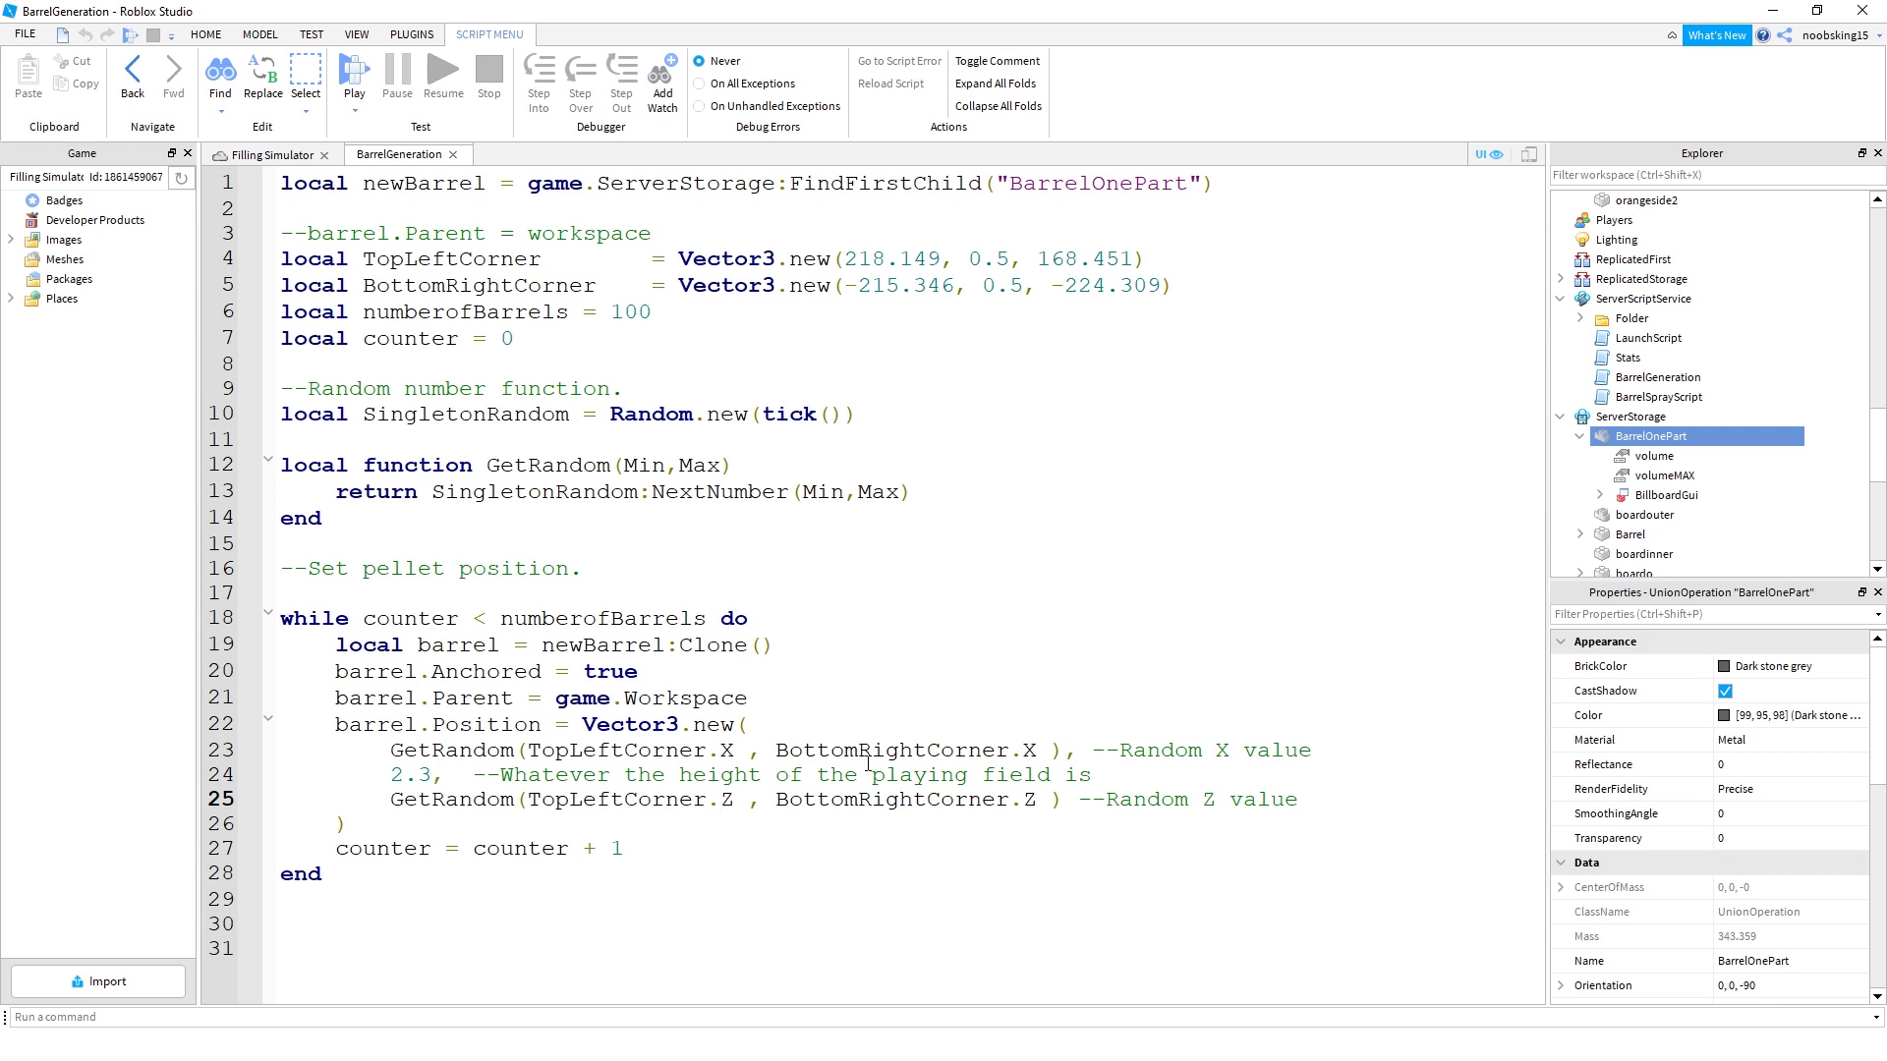
Examine the Vector3 coordinates assigned to TopLeftCorner and BottomRightCorner in the script
{"action": "double_click", "coordinate": [745, 258]}
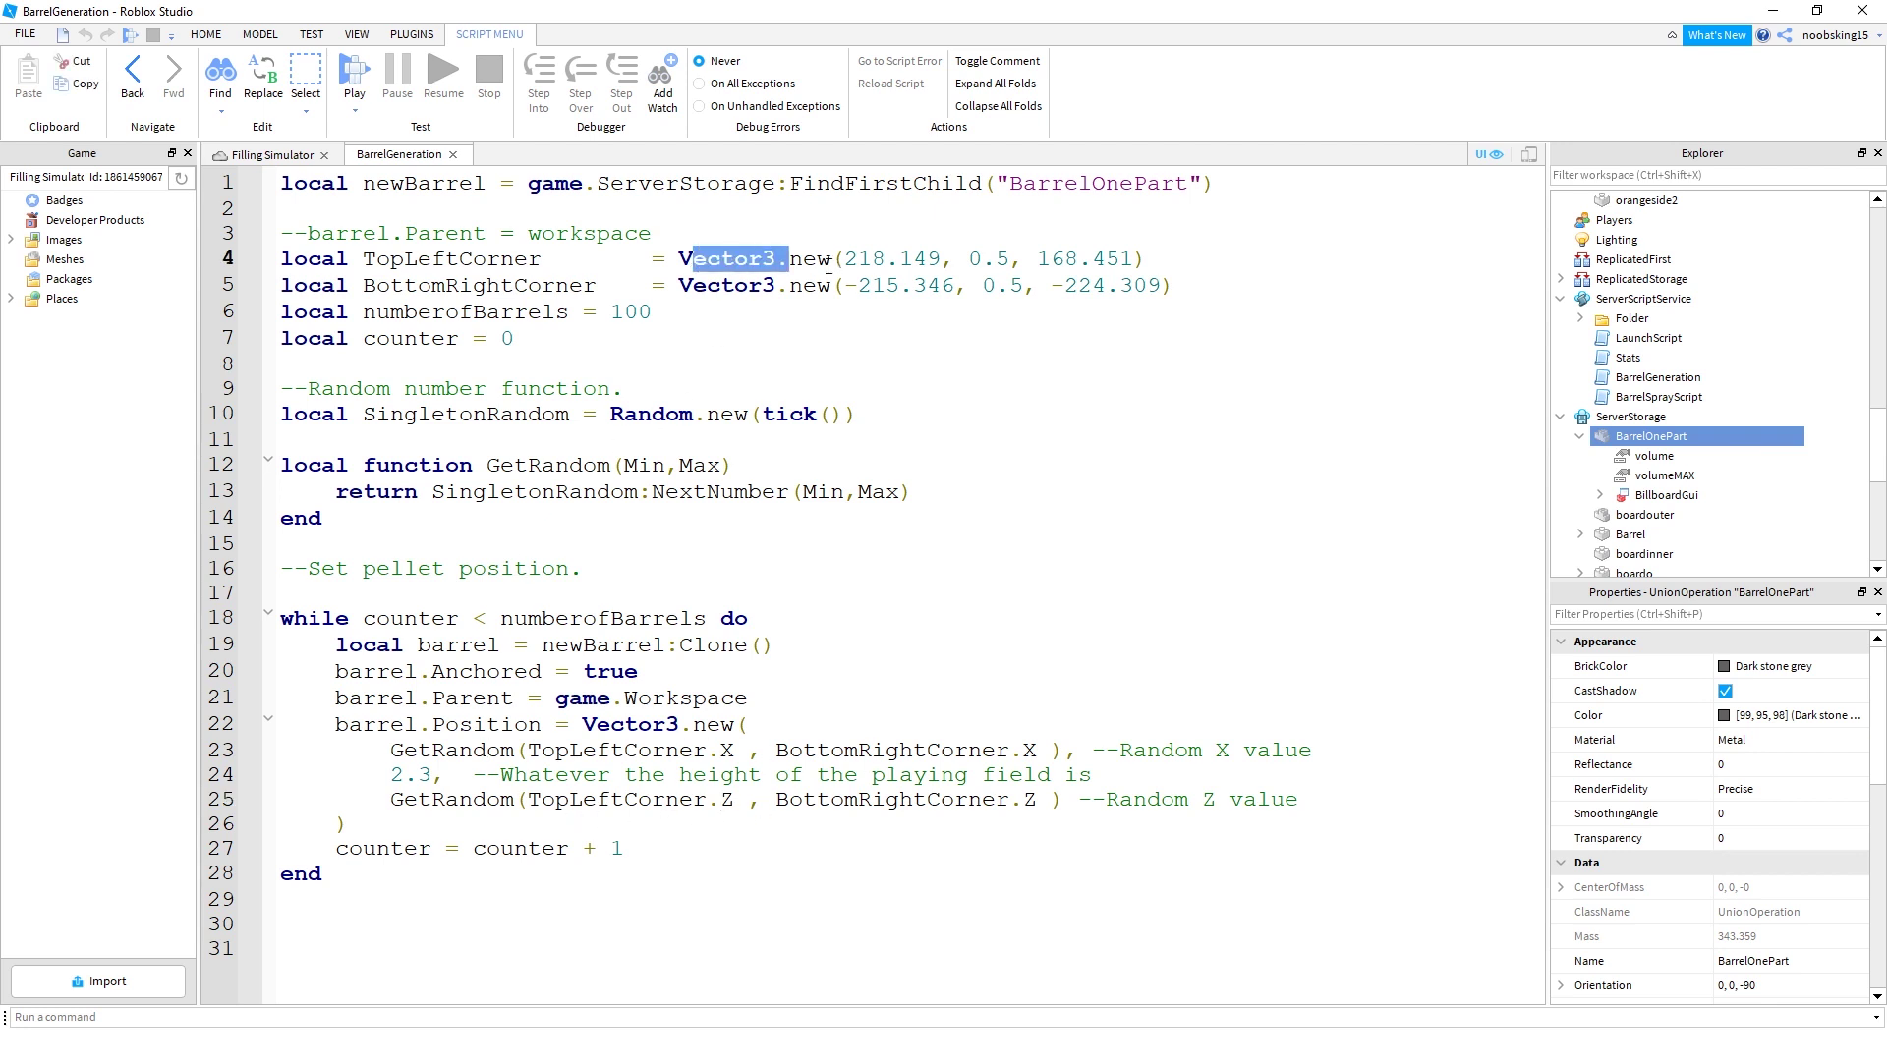
{"action": "left_click_drag", "start_coordinate": [745, 257], "coordinate": [649, 312]}
{"action": "left_click", "coordinate": [950, 283]}
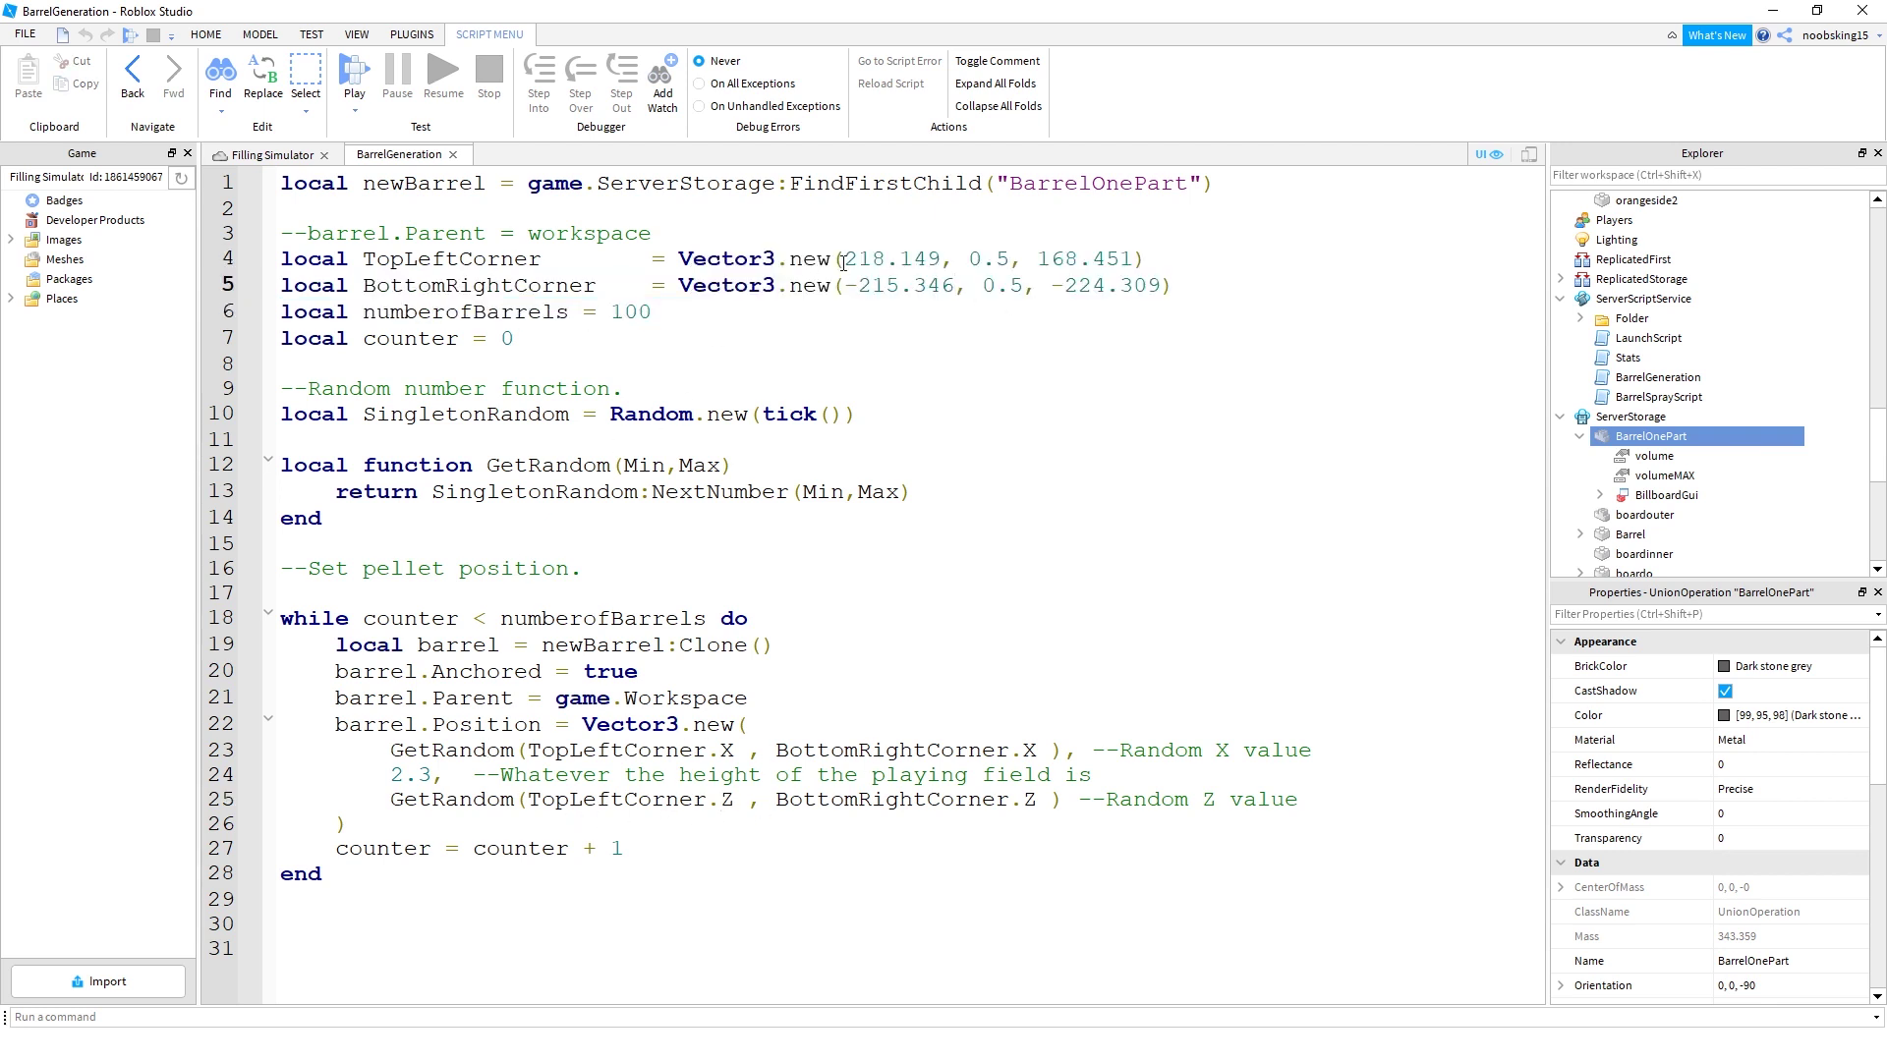
{"action": "left_click_drag", "start_coordinate": [845, 259], "coordinate": [1012, 264]}
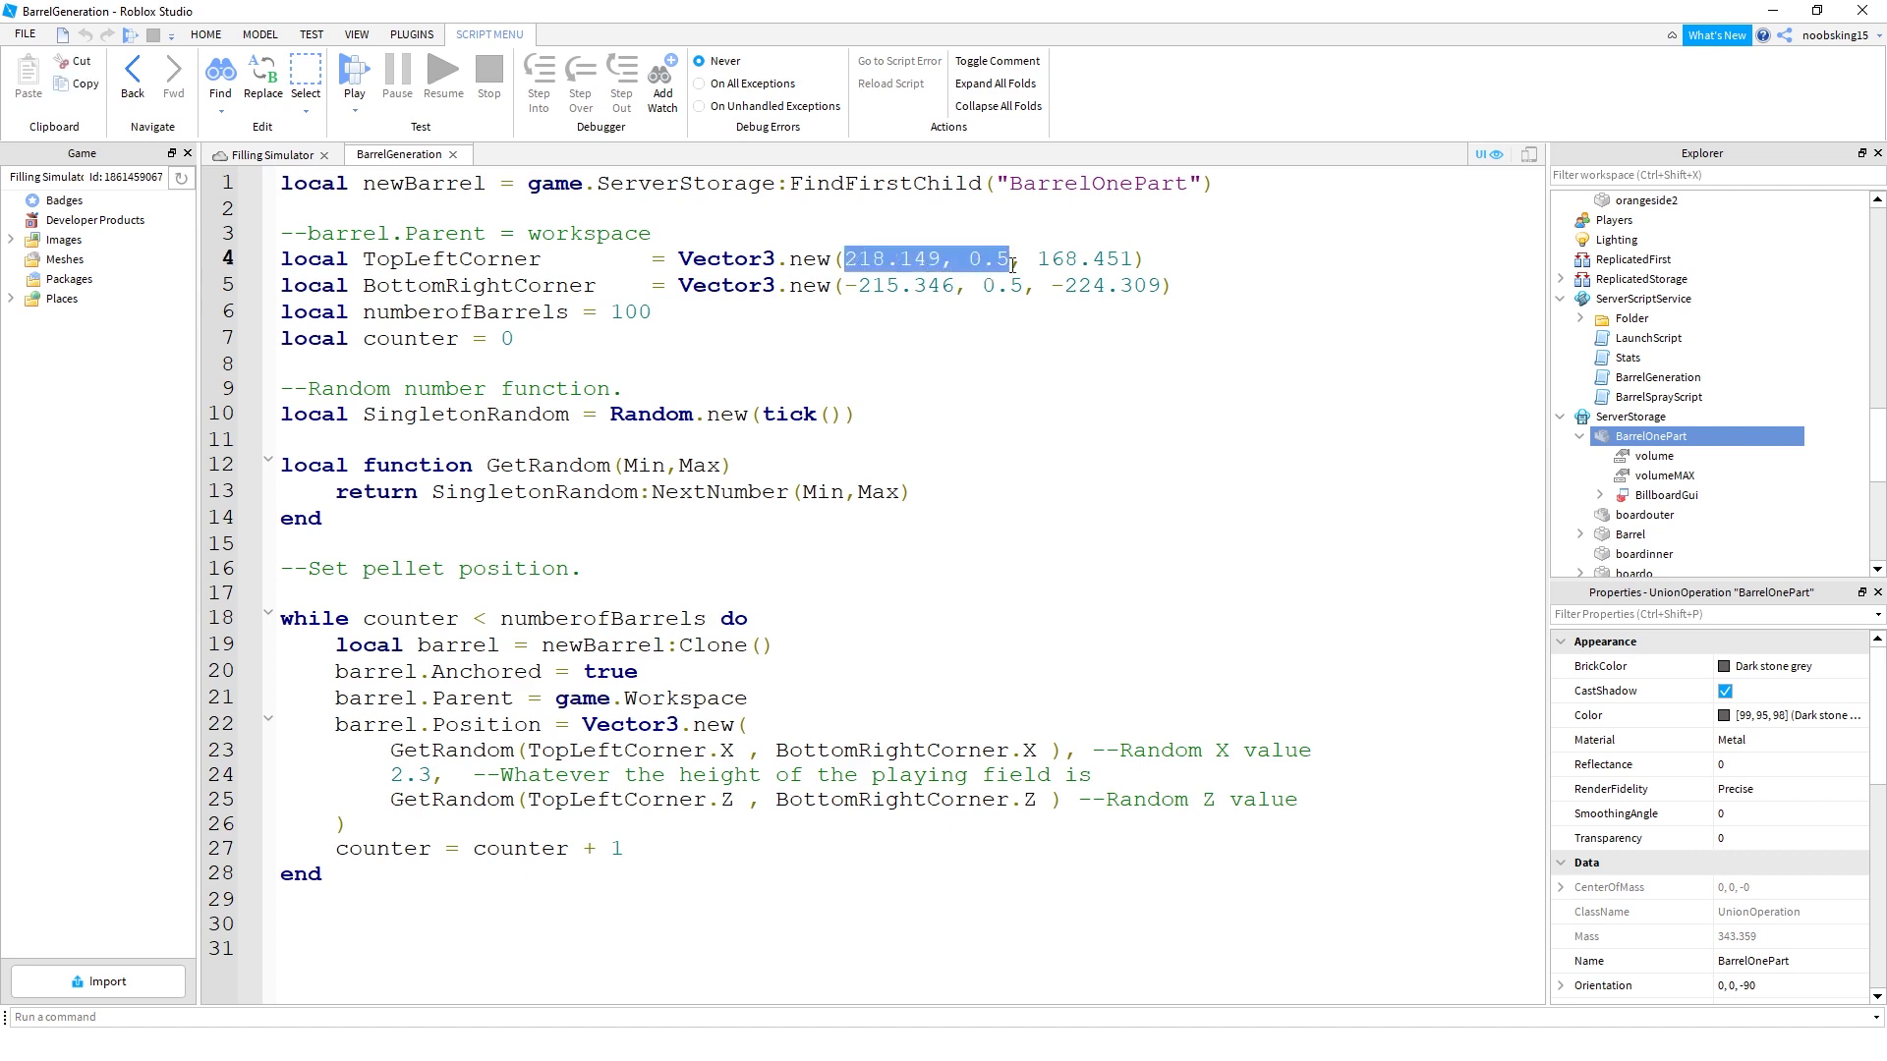
Copy the nearer grey marker part's Position and paste it over the TopLeftCorner coordinates as 218.149, 0.5, 168.451
{"action": "left_click", "coordinate": [275, 157]}
{"action": "left_click", "coordinate": [1323, 811]}
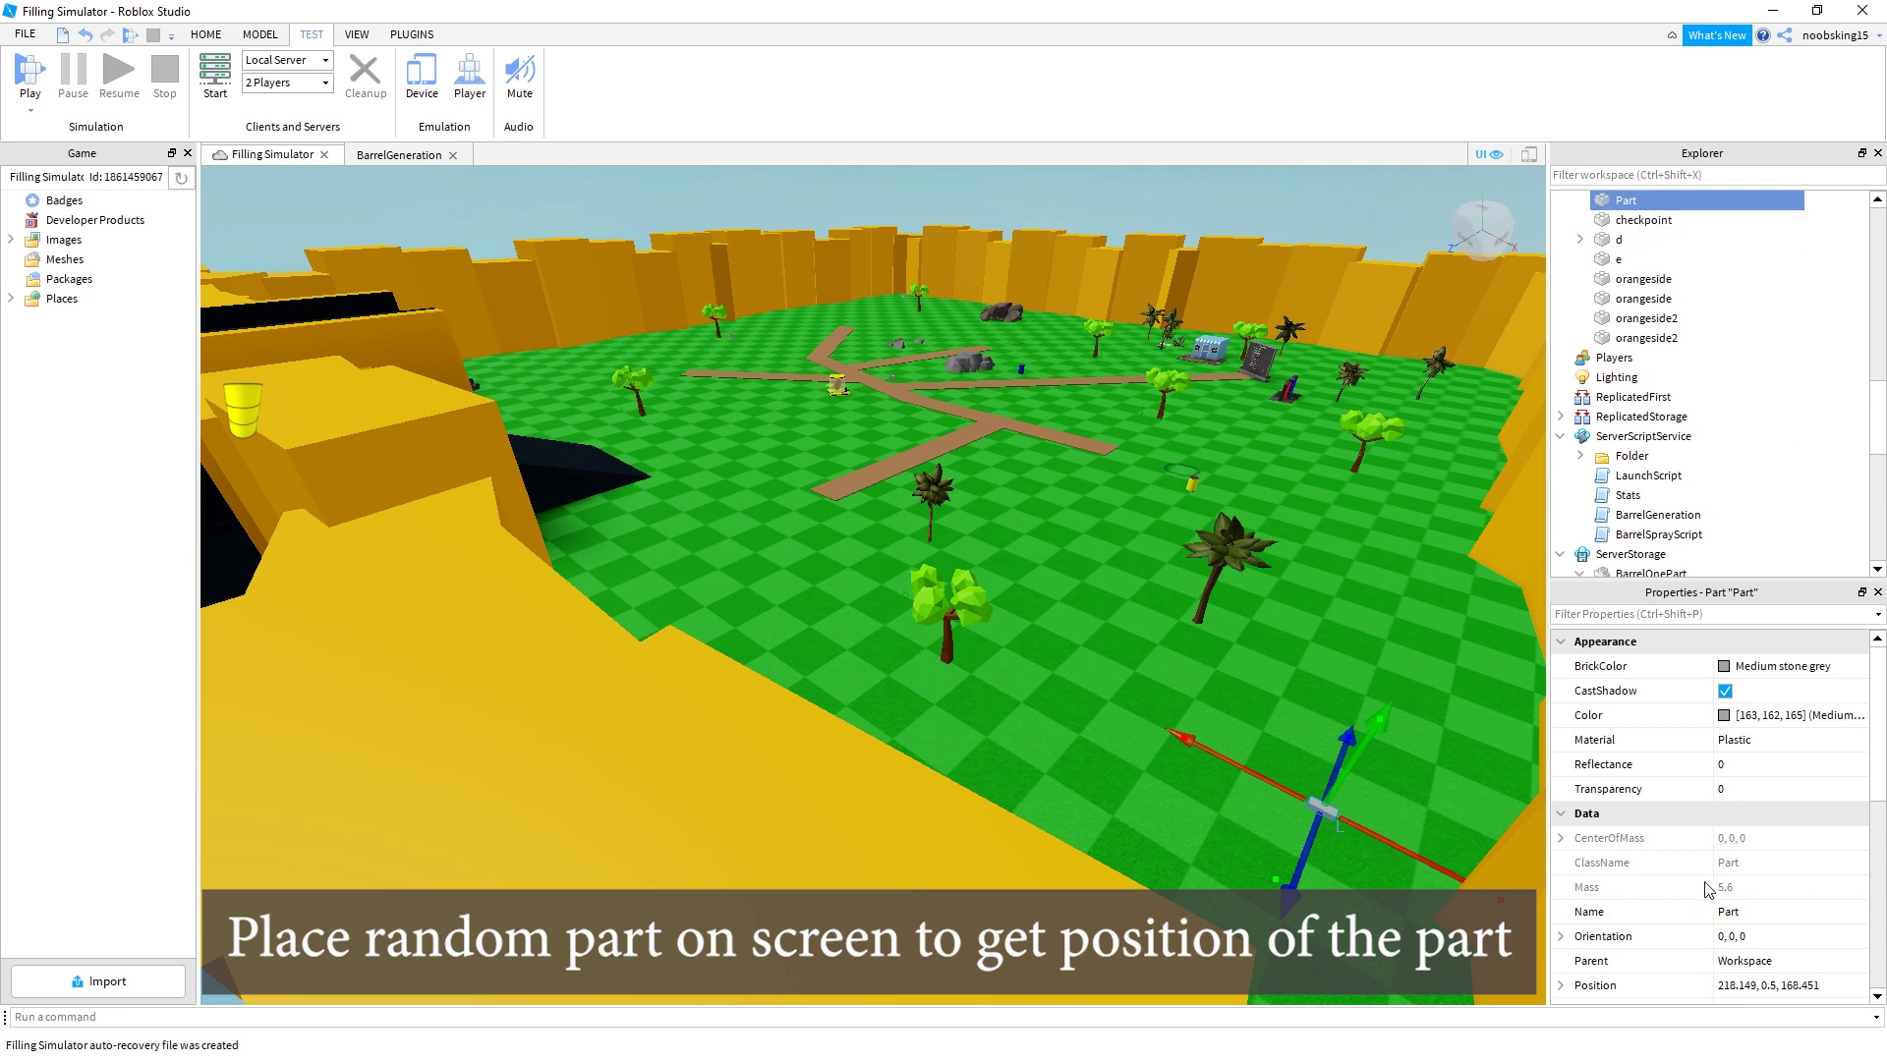
{"action": "scroll", "coordinate": [1769, 835], "scroll_direction": "down", "scroll_amount": 3}
{"action": "left_click", "coordinate": [1811, 788]}
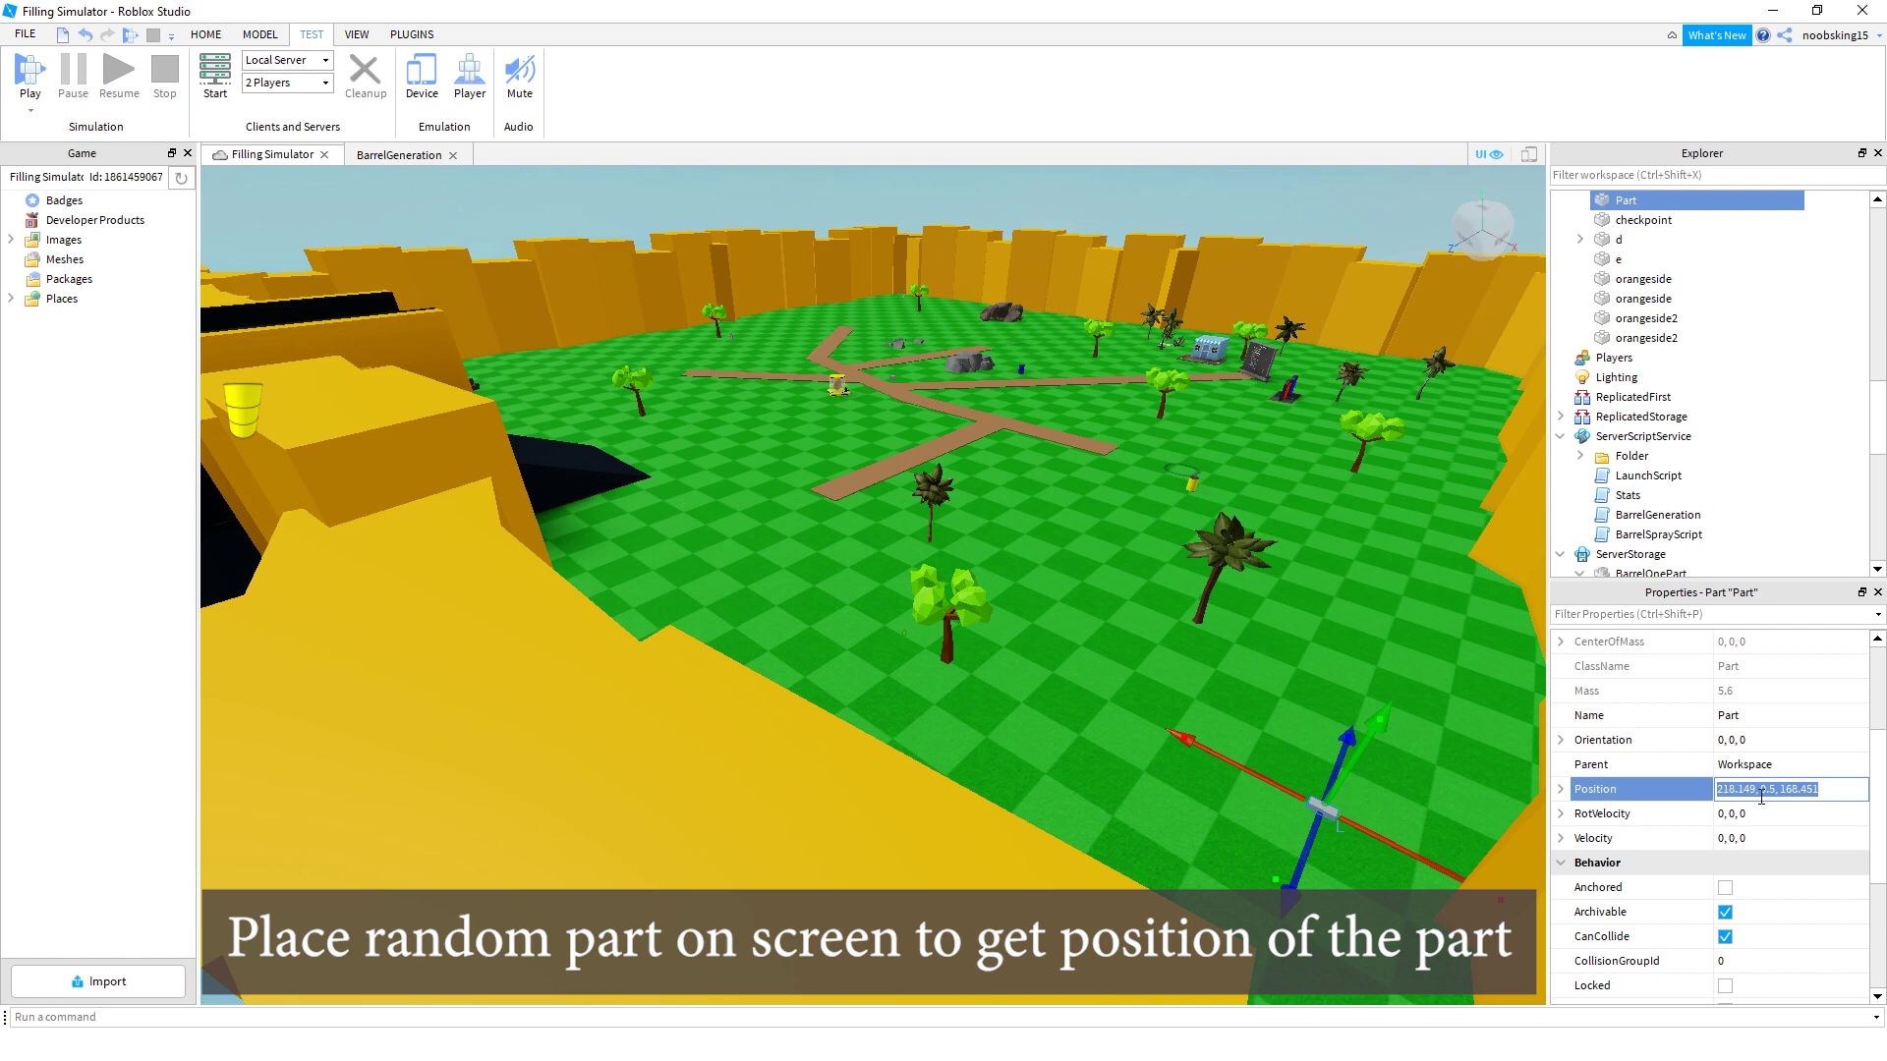
{"action": "left_click", "coordinate": [391, 158]}
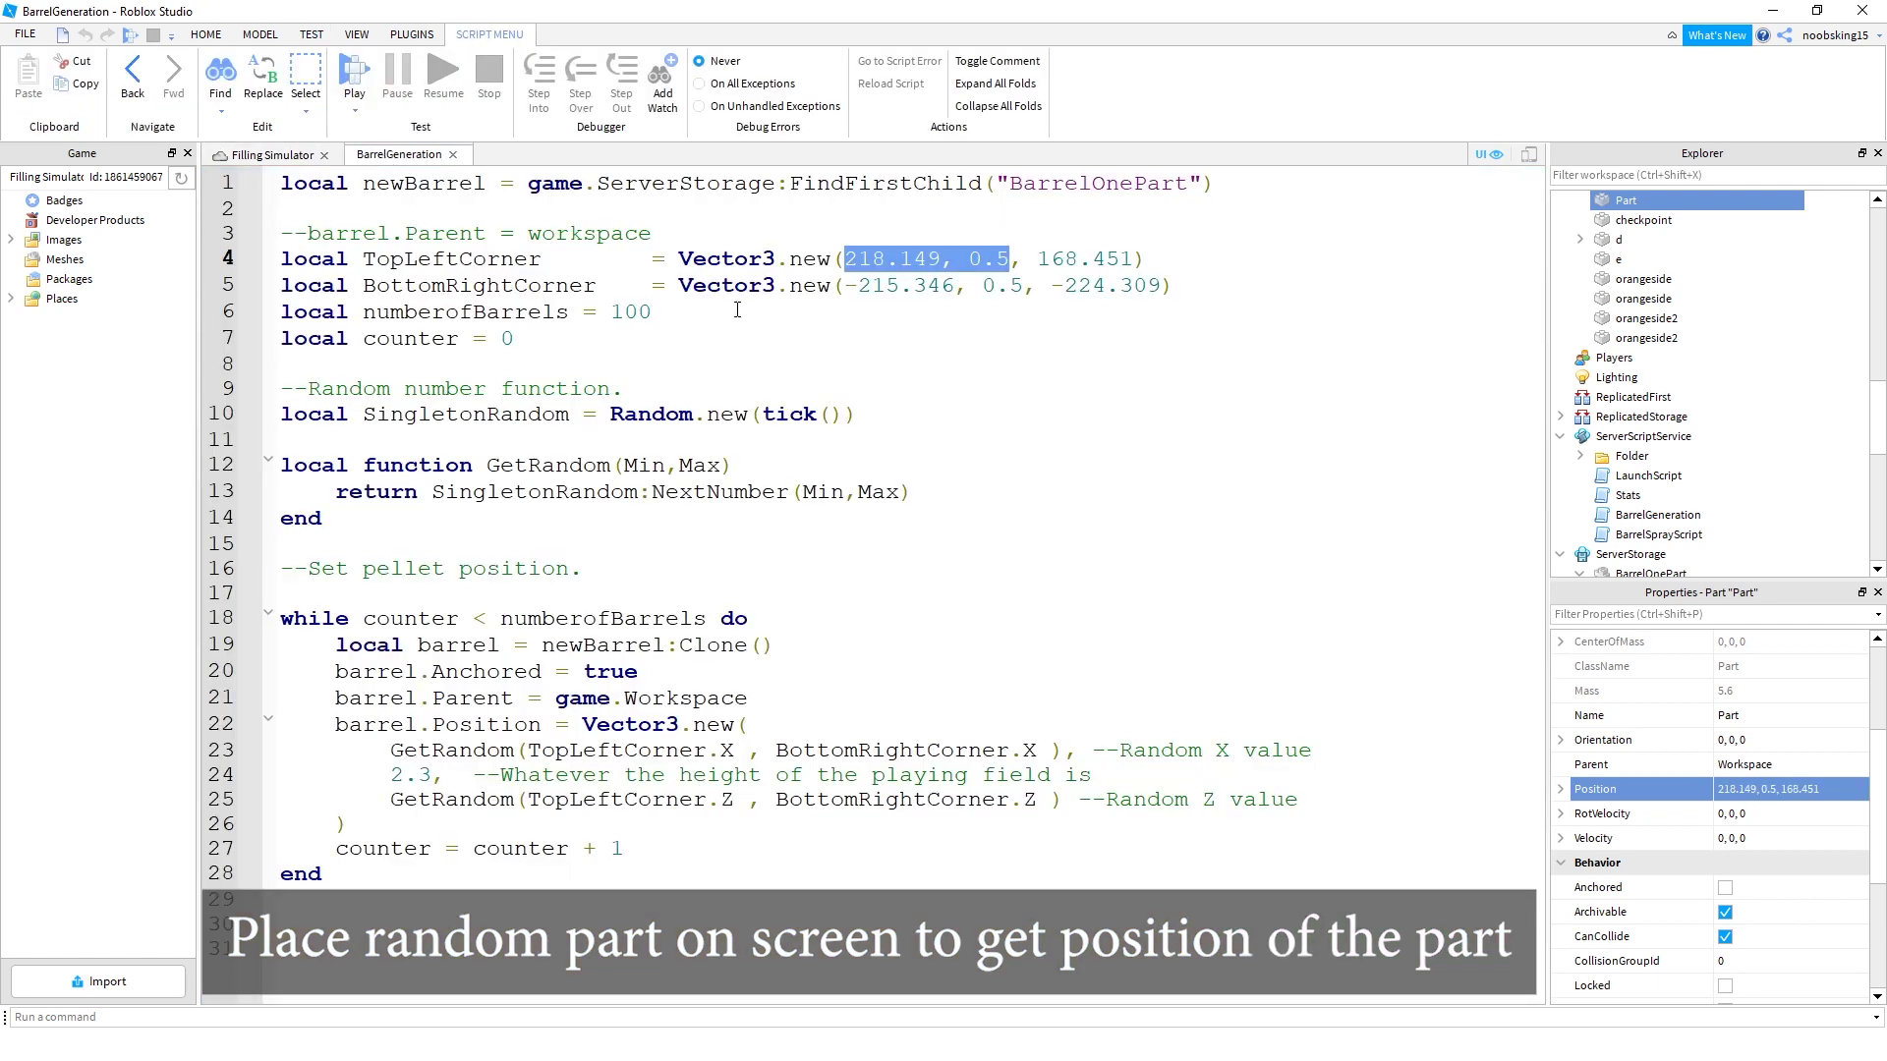
{"action": "left_click_drag", "start_coordinate": [845, 259], "coordinate": [1133, 260]}
{"action": "left_click", "coordinate": [1772, 799]}
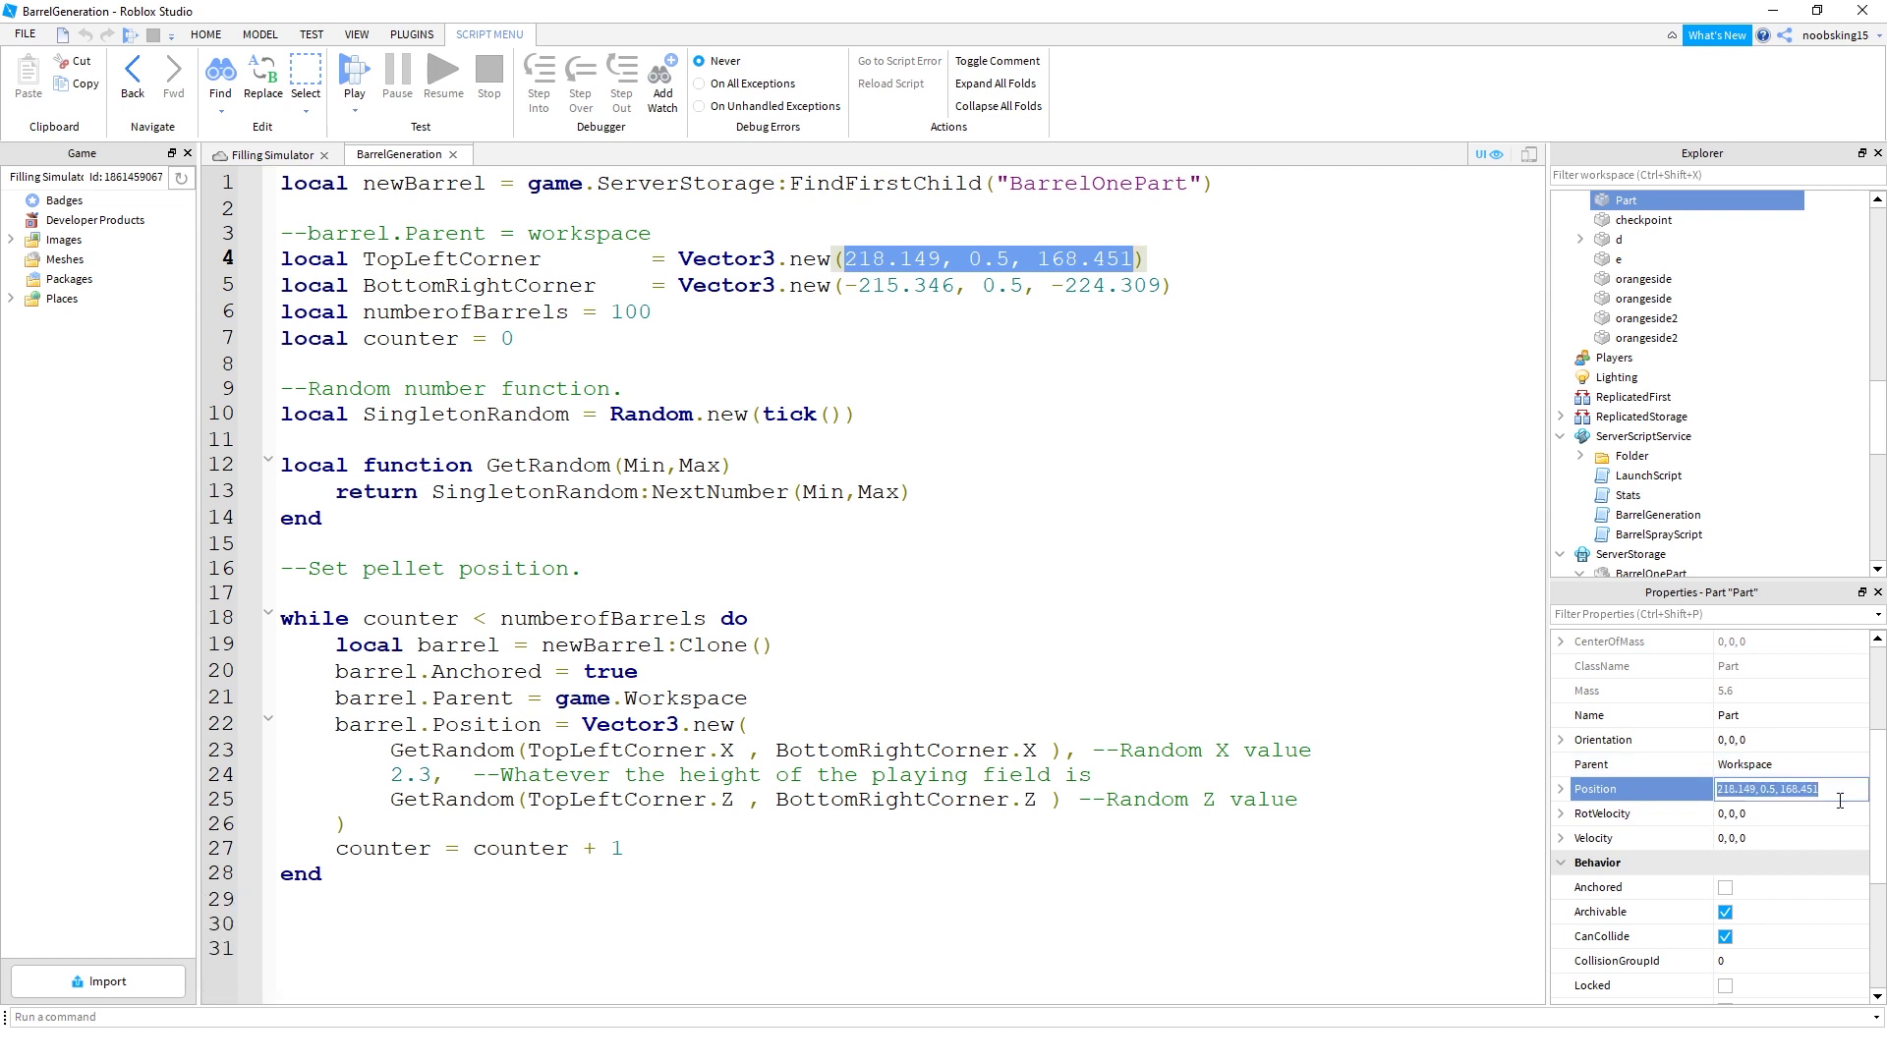
{"action": "left_click", "coordinate": [1133, 259]}
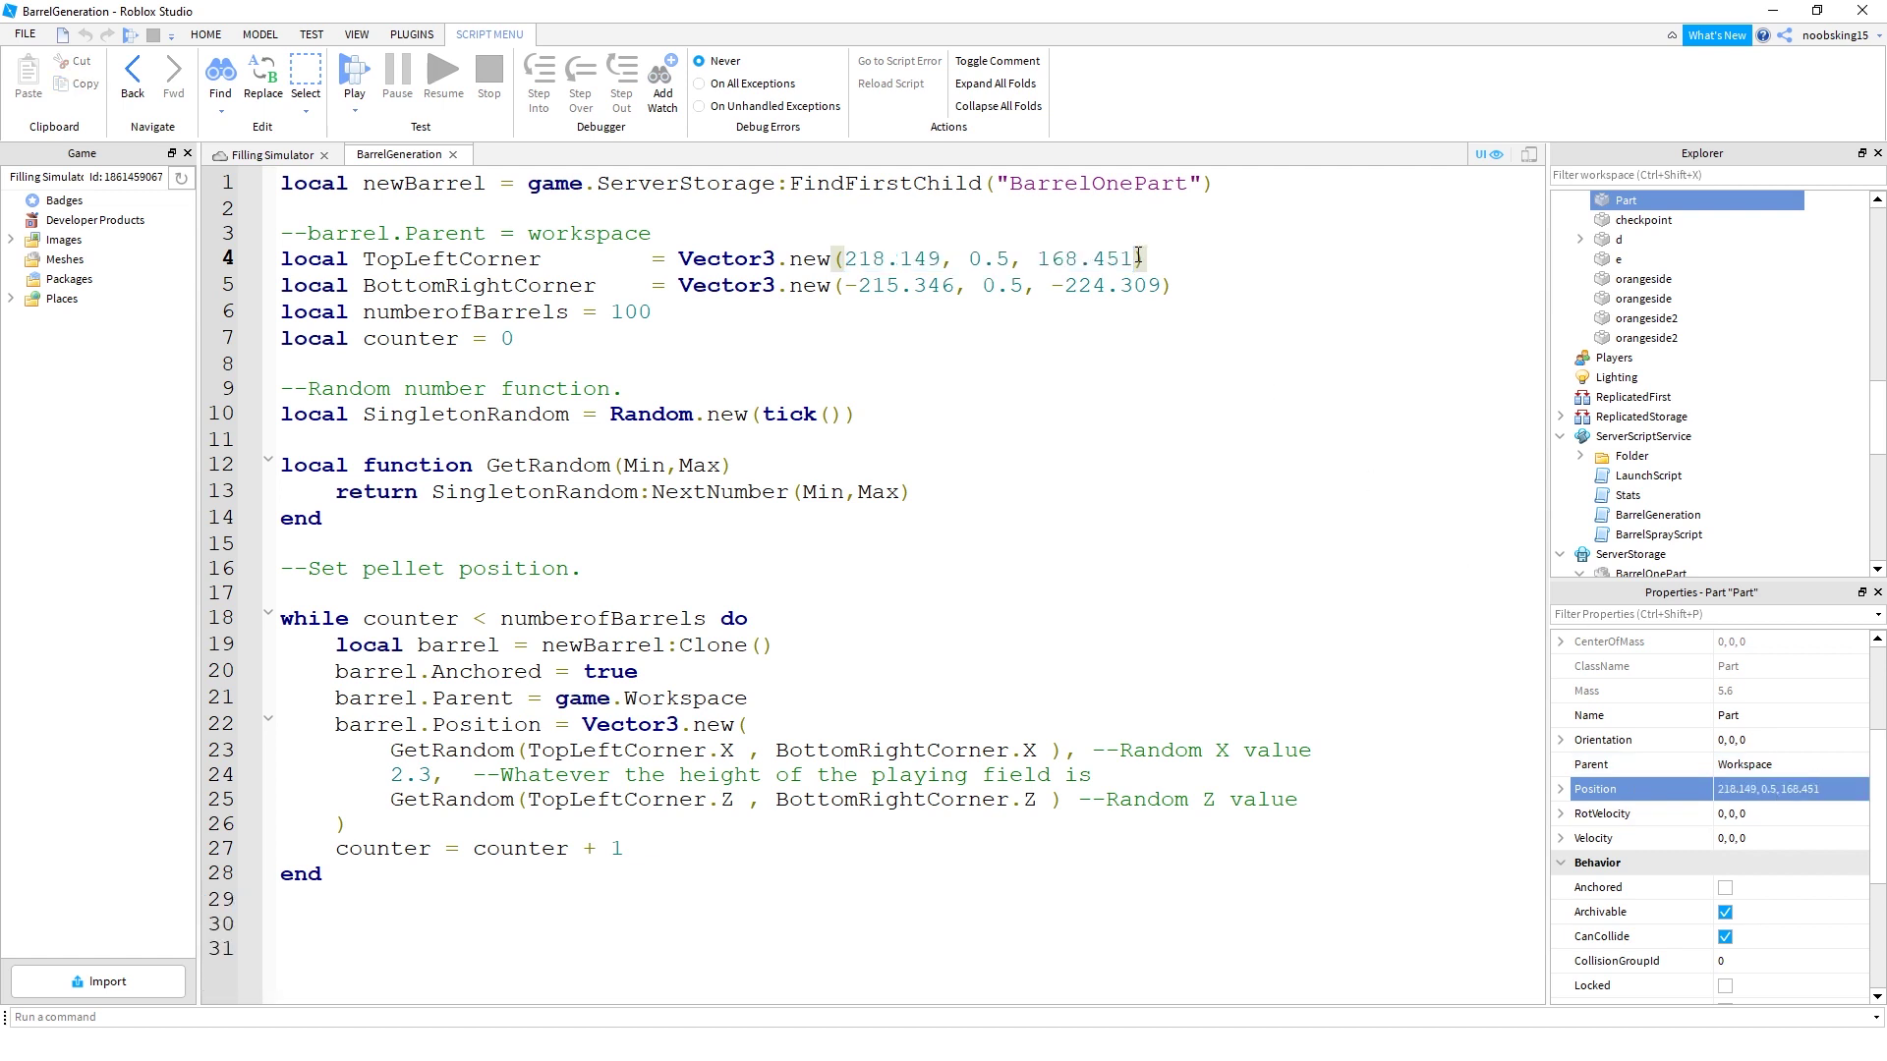
{"action": "left_click_drag", "start_coordinate": [1133, 259], "coordinate": [845, 260]}
{"action": "key", "text": "ctrl+c"}
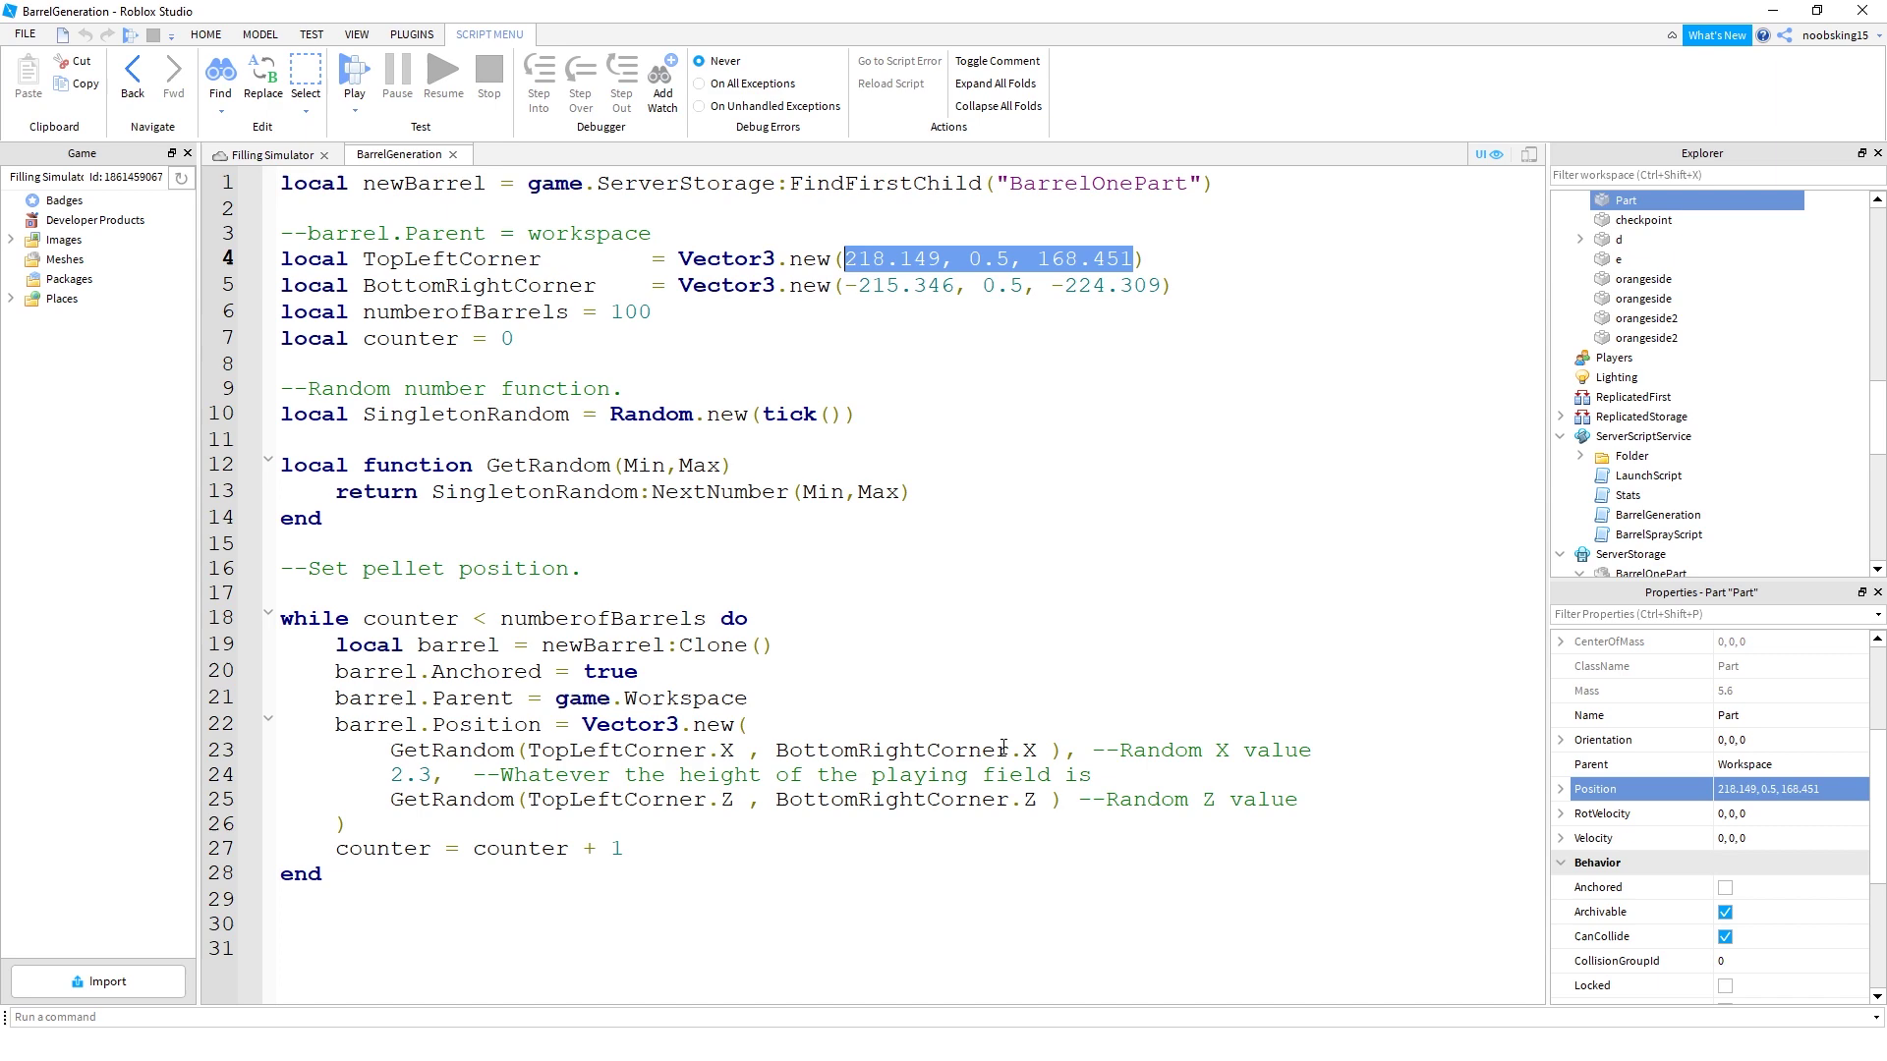
{"action": "key", "text": "BackSpace"}
{"action": "key", "text": "ctrl+v"}
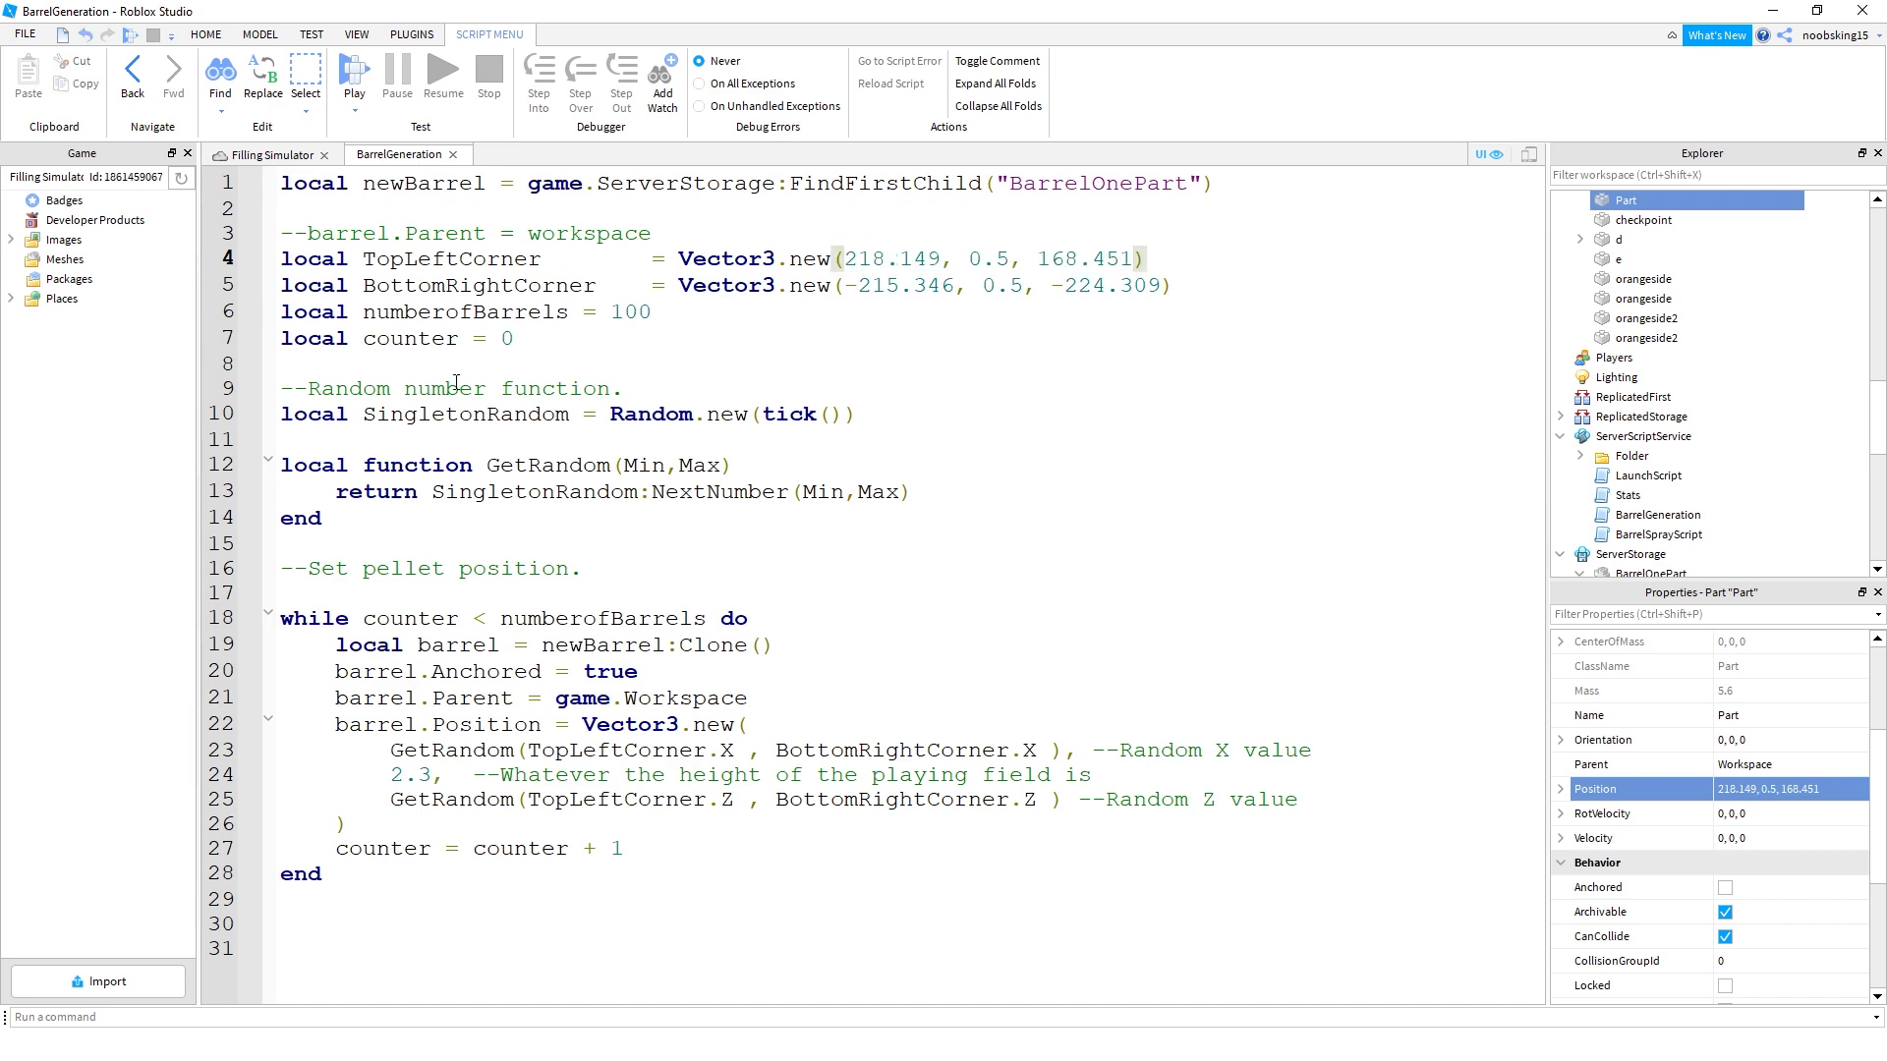
Check the far marker part's Position against the BottomRightCorner coordinates in the BarrelGeneration script
{"action": "double_click", "coordinate": [409, 287]}
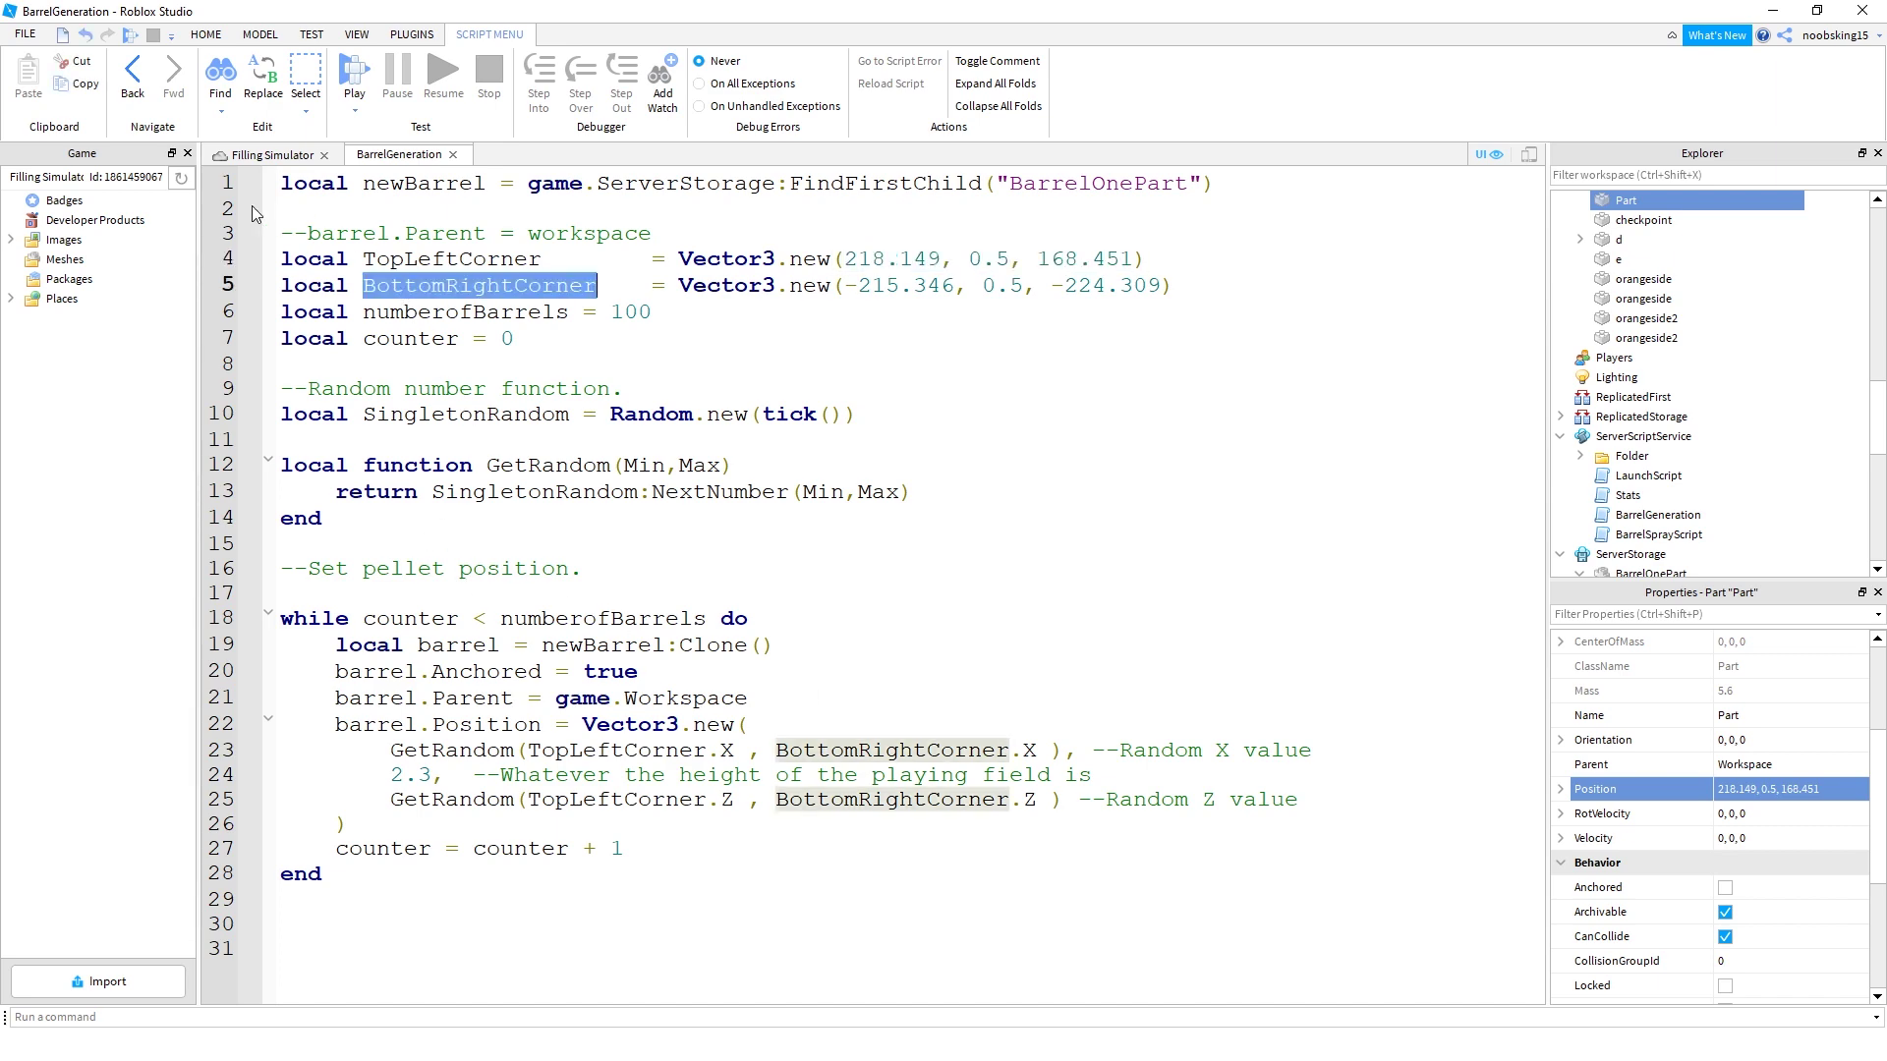
{"action": "left_click", "coordinate": [258, 155]}
{"action": "left_click", "coordinate": [906, 293]}
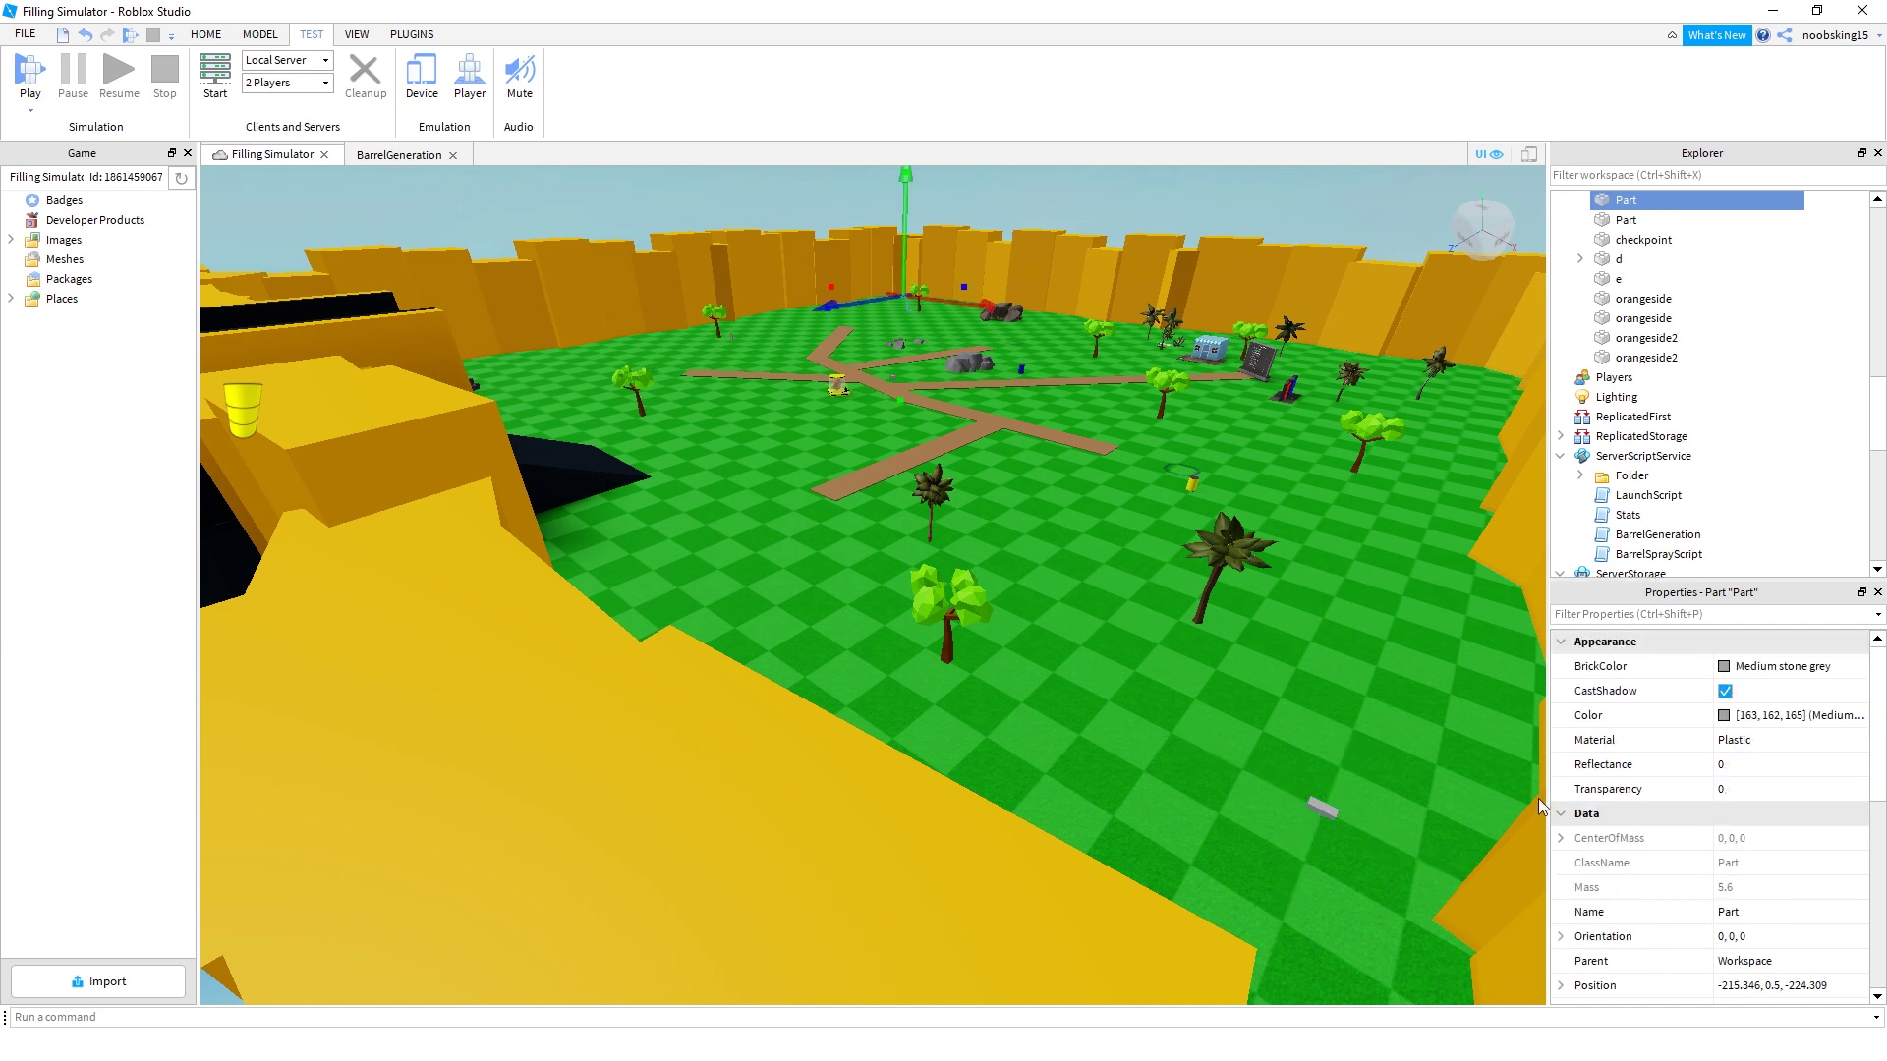
{"action": "scroll", "coordinate": [1748, 849], "scroll_direction": "down", "scroll_amount": 4}
{"action": "left_click", "coordinate": [1786, 789]}
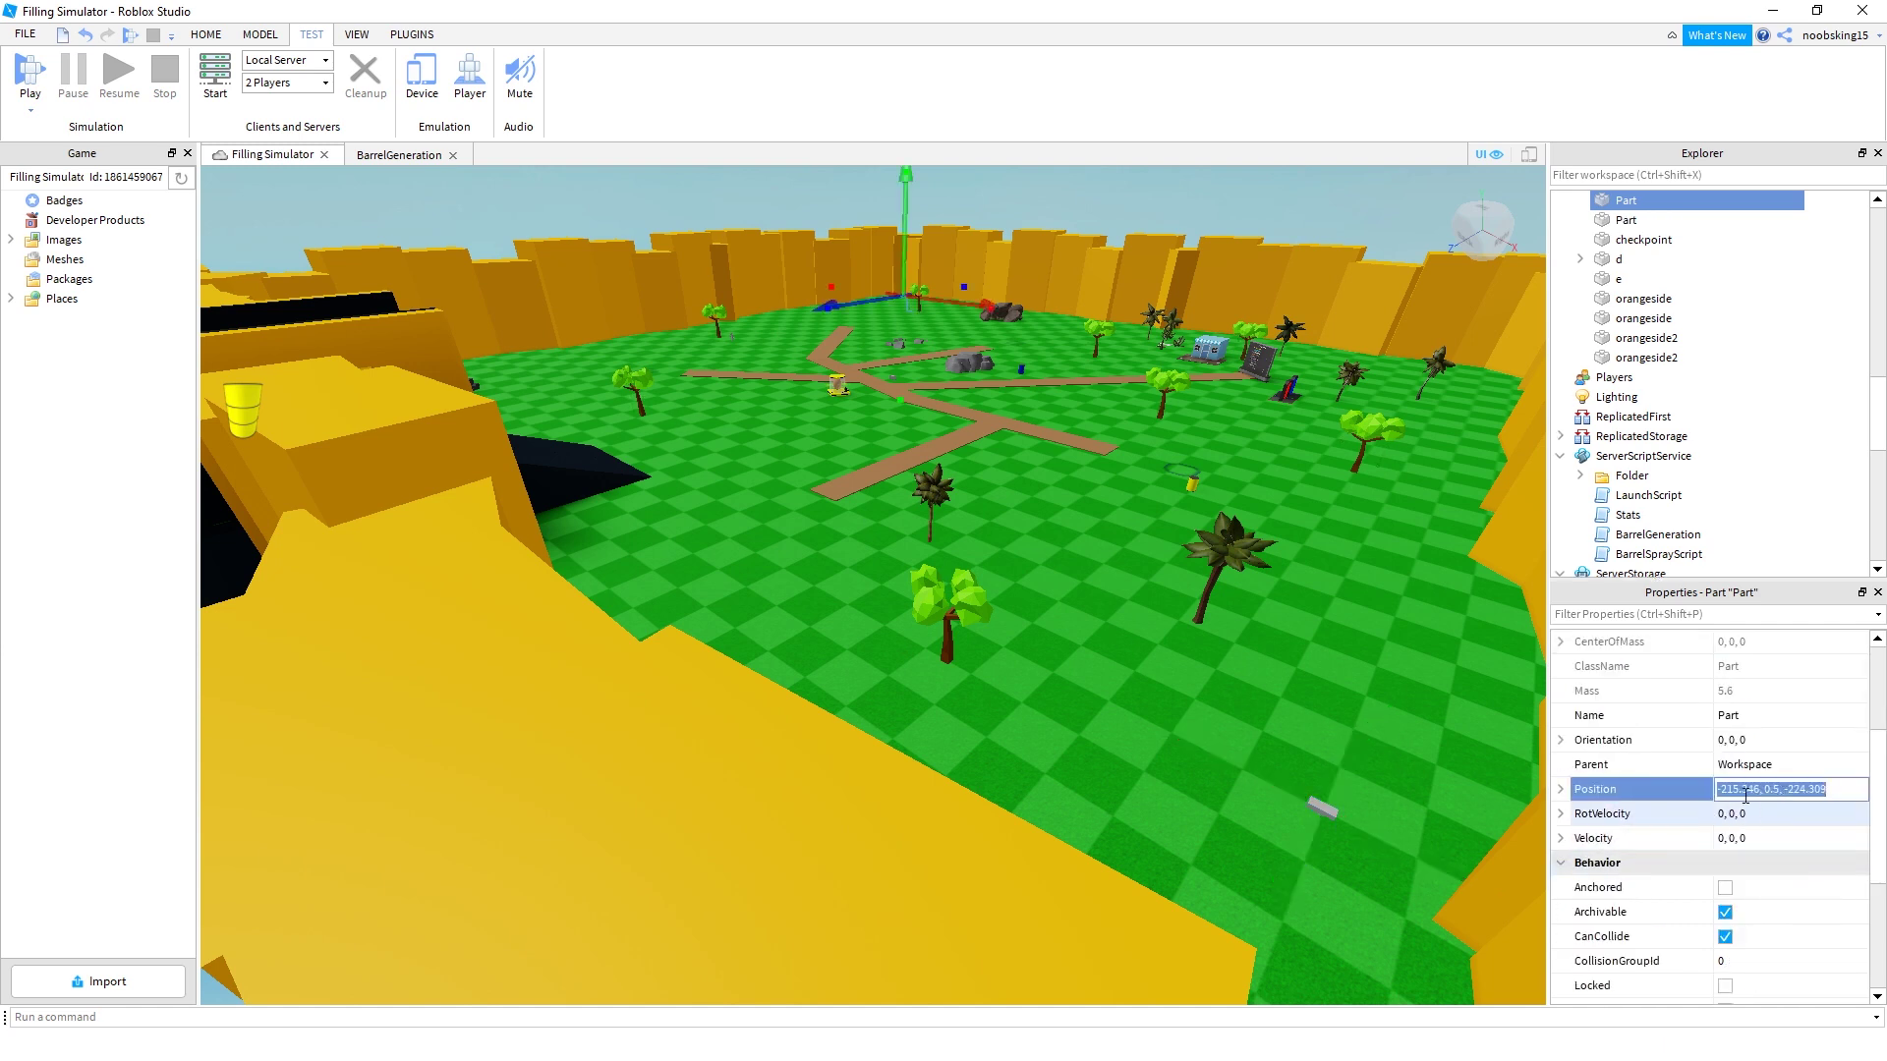
{"action": "left_click", "coordinate": [399, 156]}
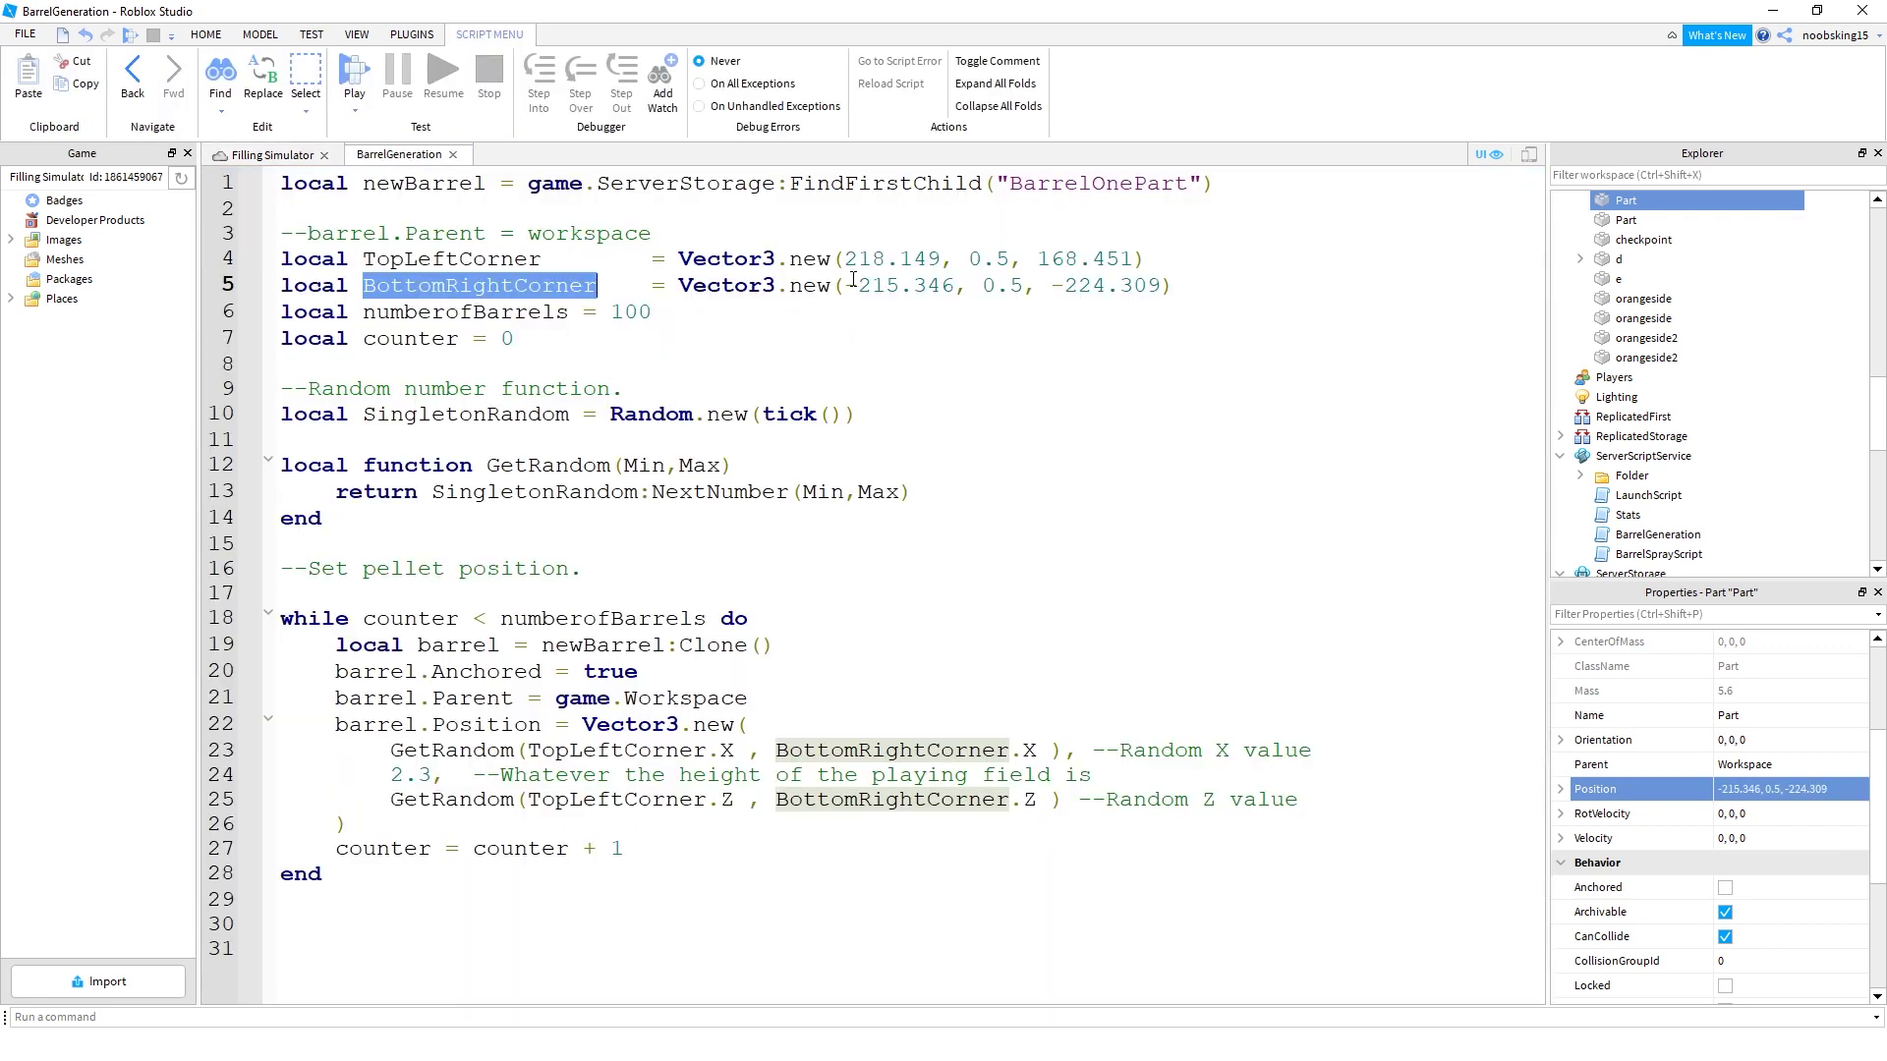
{"action": "left_click_drag", "start_coordinate": [850, 285], "coordinate": [1163, 291]}
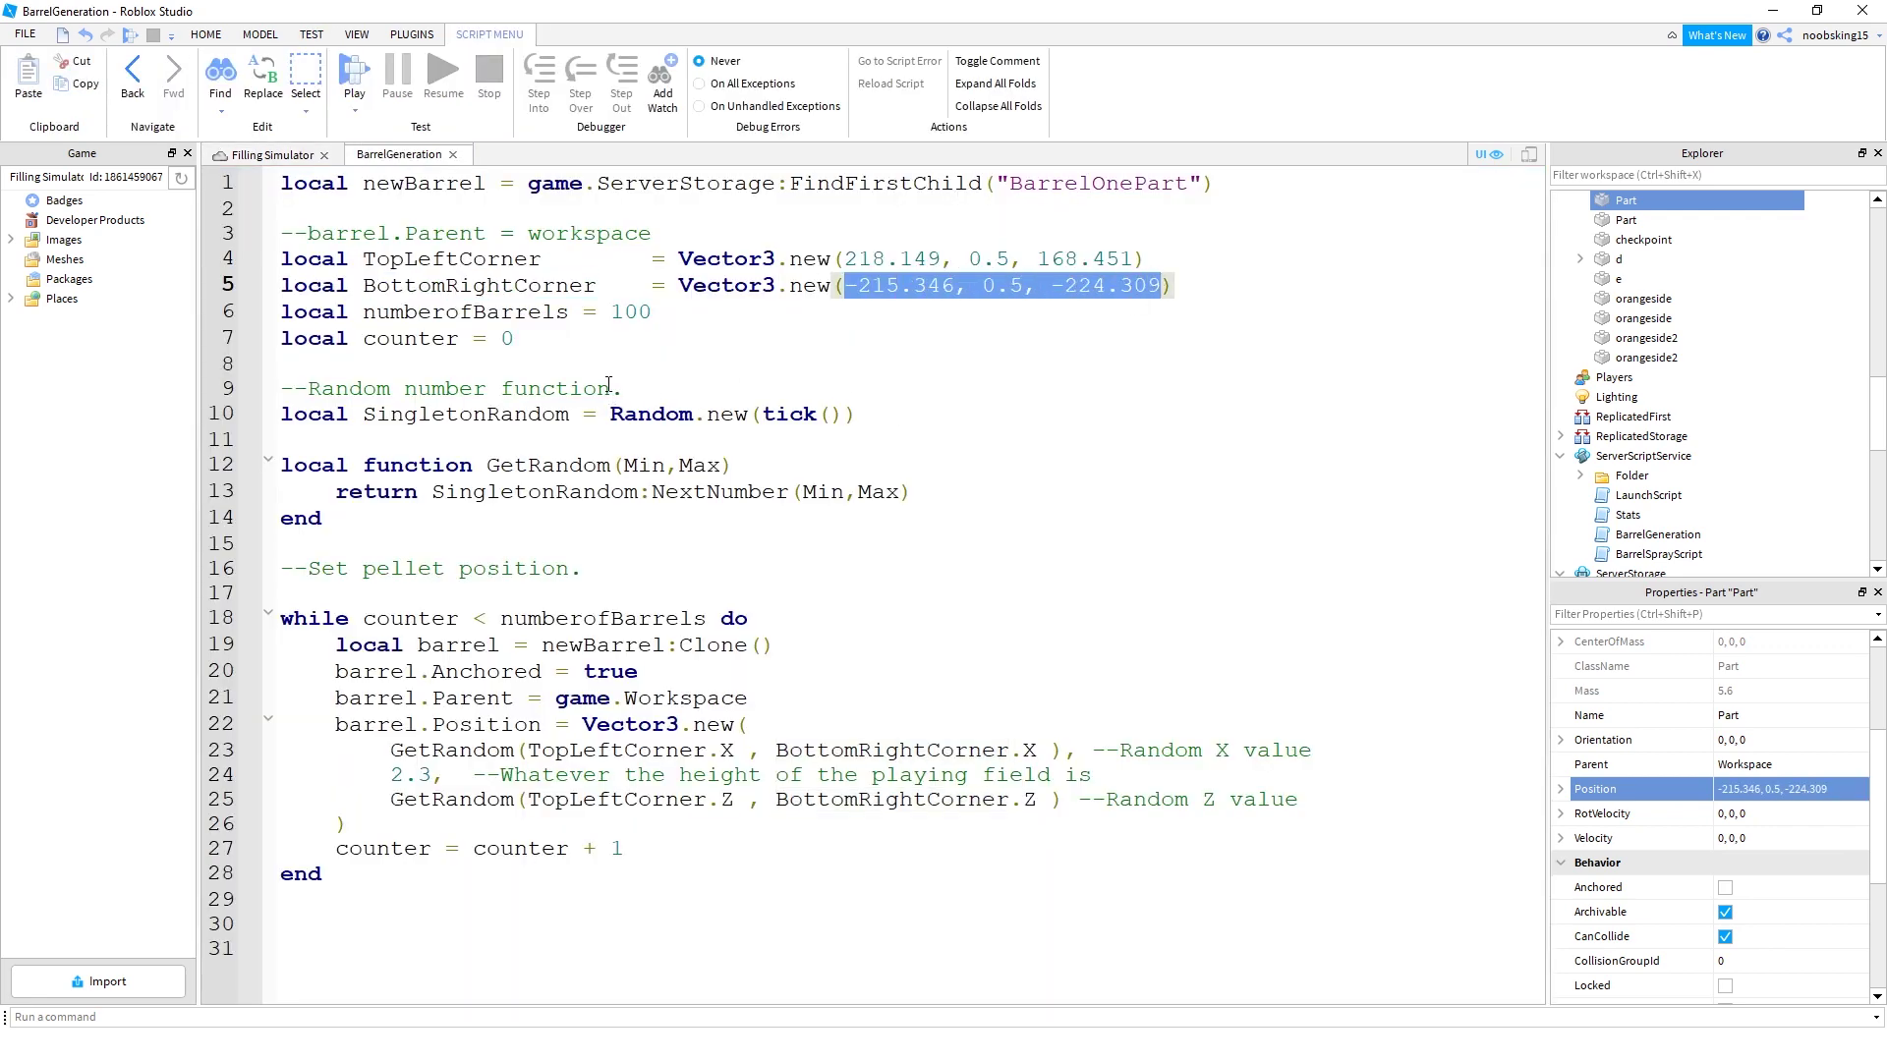
Delete the two grey marker parts at opposite corners of the map
{"action": "left_click", "coordinate": [283, 160]}
{"action": "left_click", "coordinate": [1327, 812]}
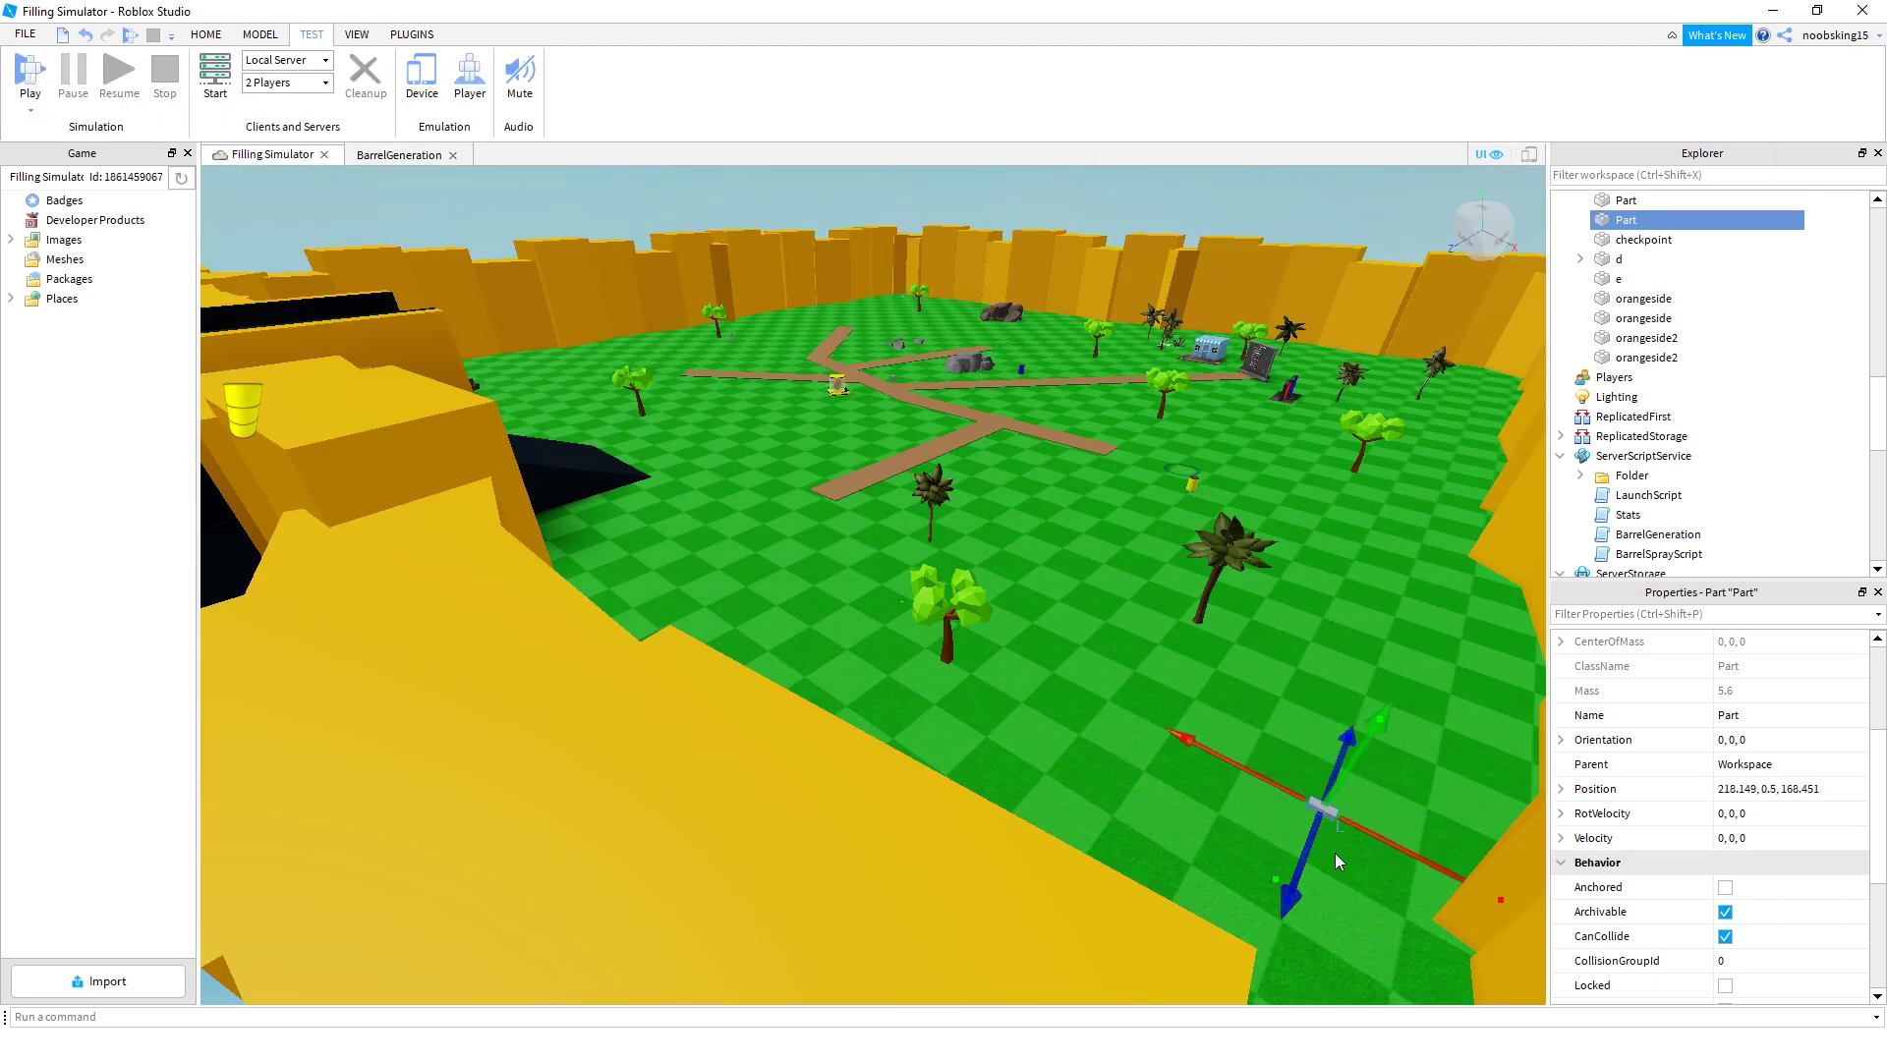
{"action": "key", "text": "Delete"}
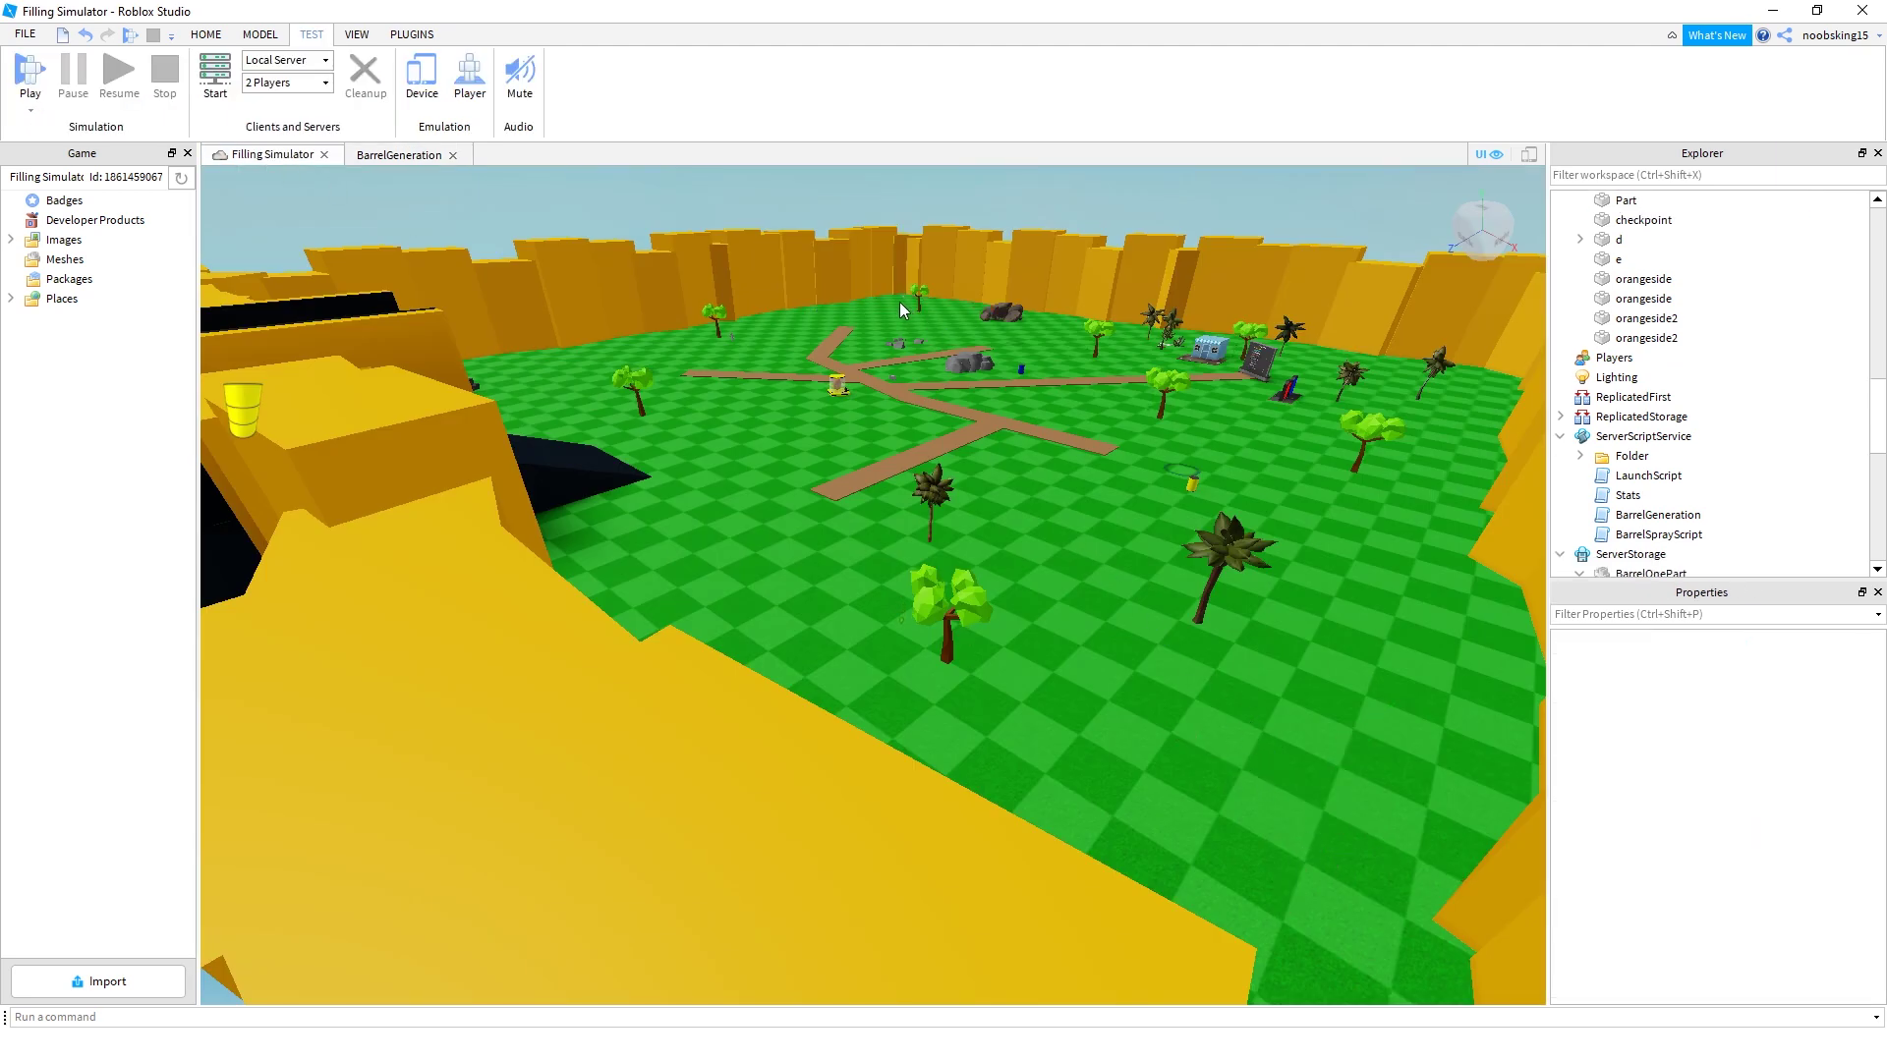
{"action": "left_click", "coordinate": [396, 156]}
{"action": "left_click", "coordinate": [273, 156]}
Playtest the game to examine the randomly generated barrels across the map, and stop the simulation
{"action": "left_click", "coordinate": [30, 74]}
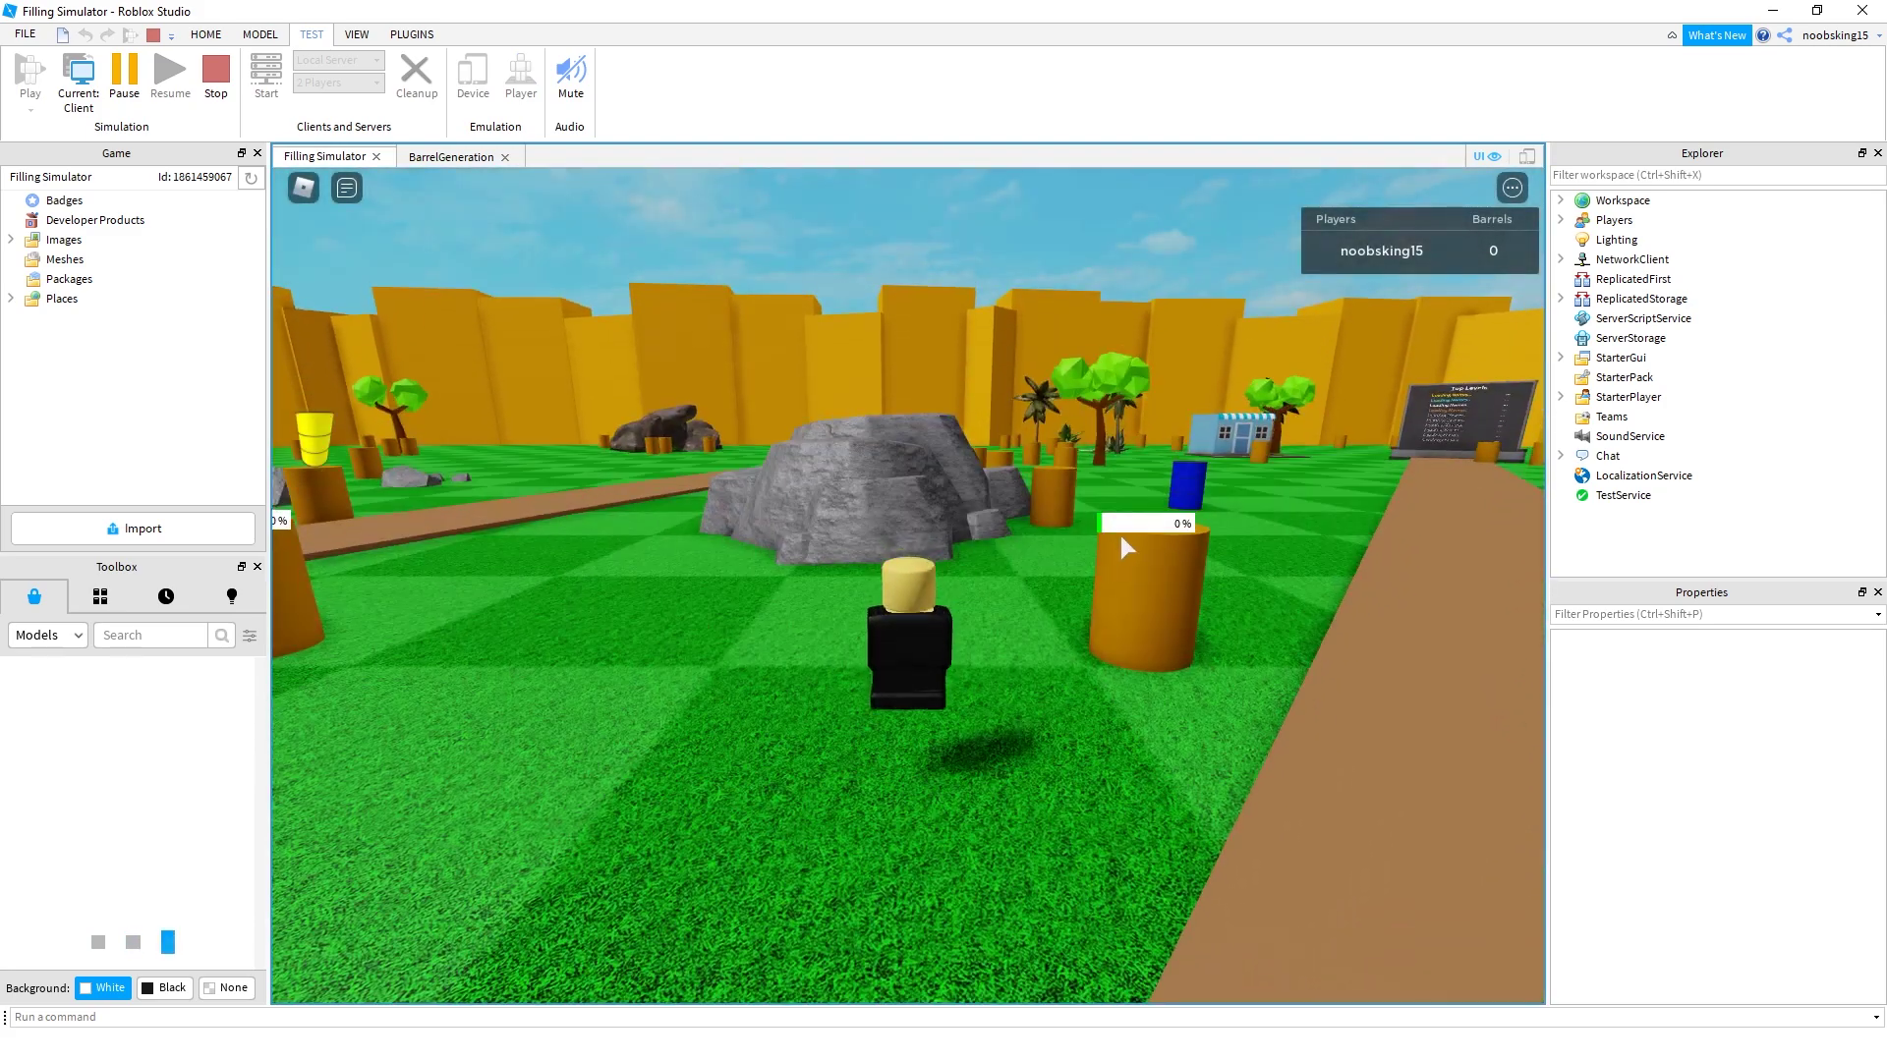
{"action": "right_click_drag", "start_coordinate": [1120, 535], "coordinate": [1119, 533]}
{"action": "scroll", "coordinate": [1118, 533], "scroll_direction": "down", "scroll_amount": 6}
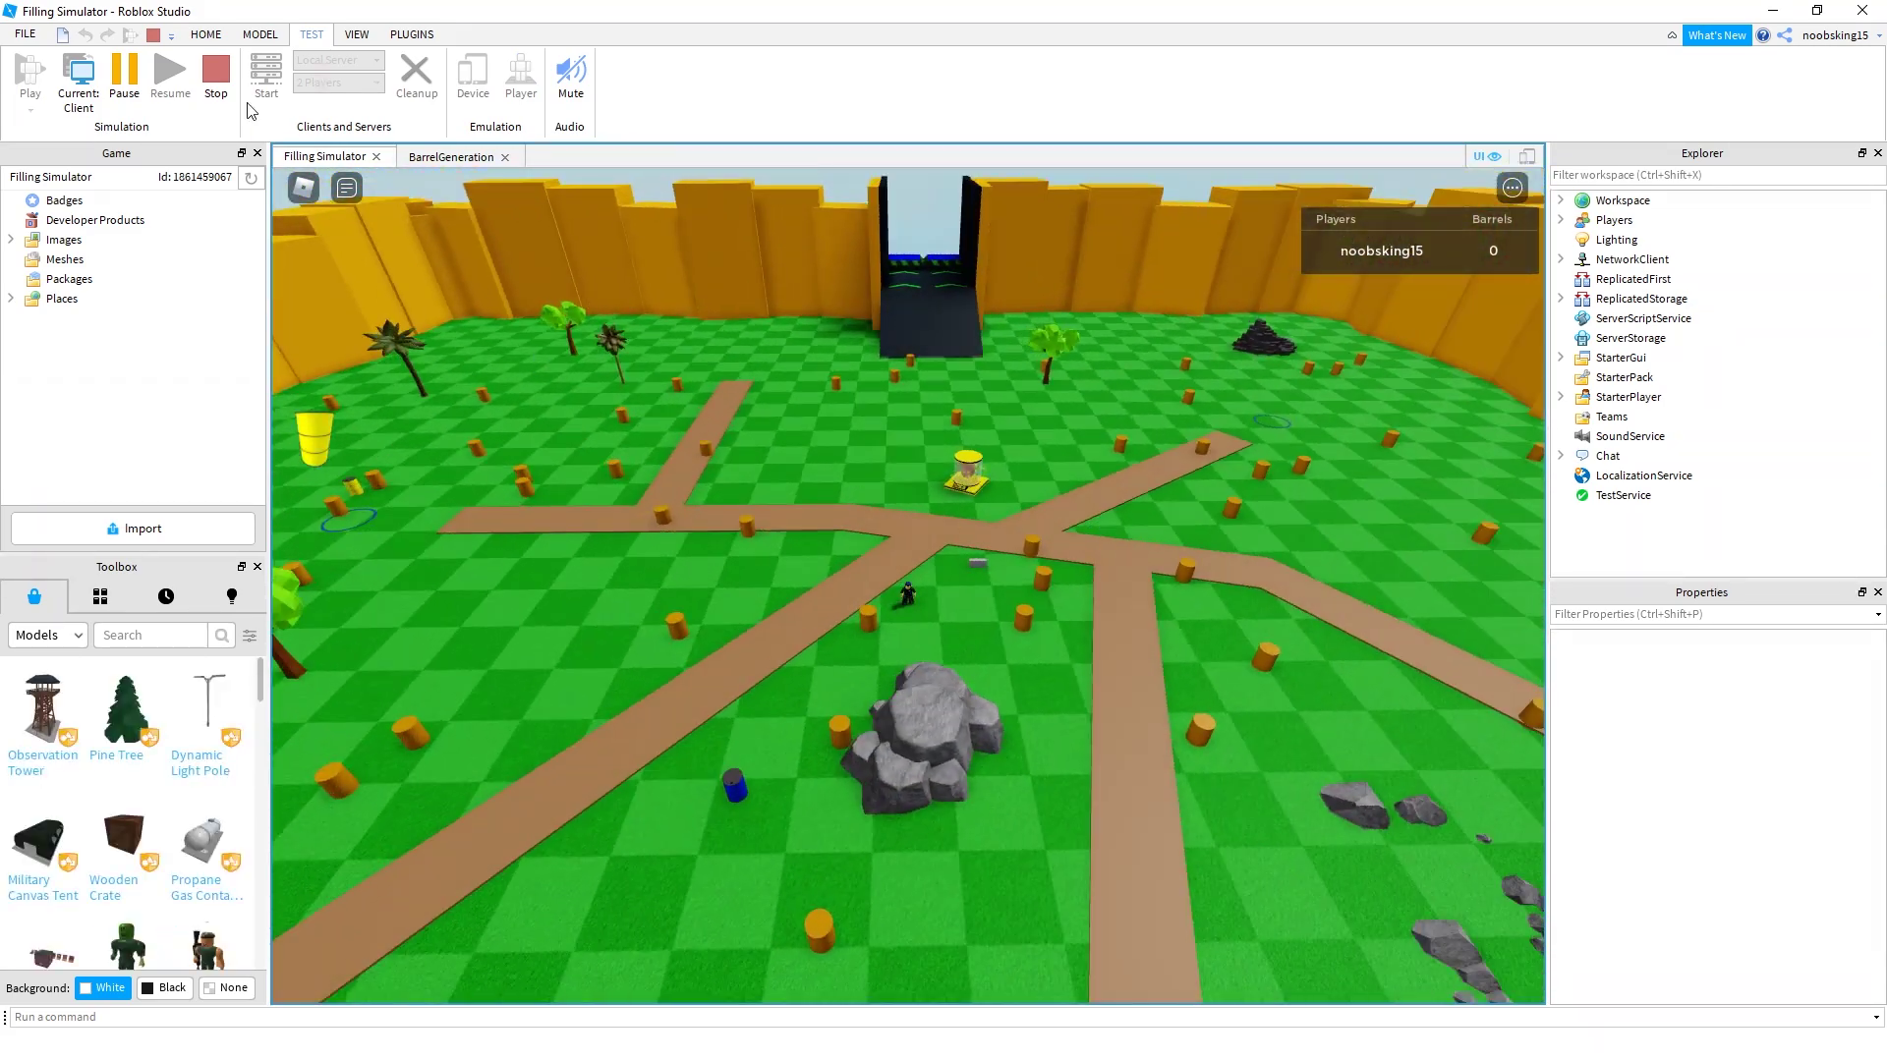
{"action": "left_click", "coordinate": [224, 93]}
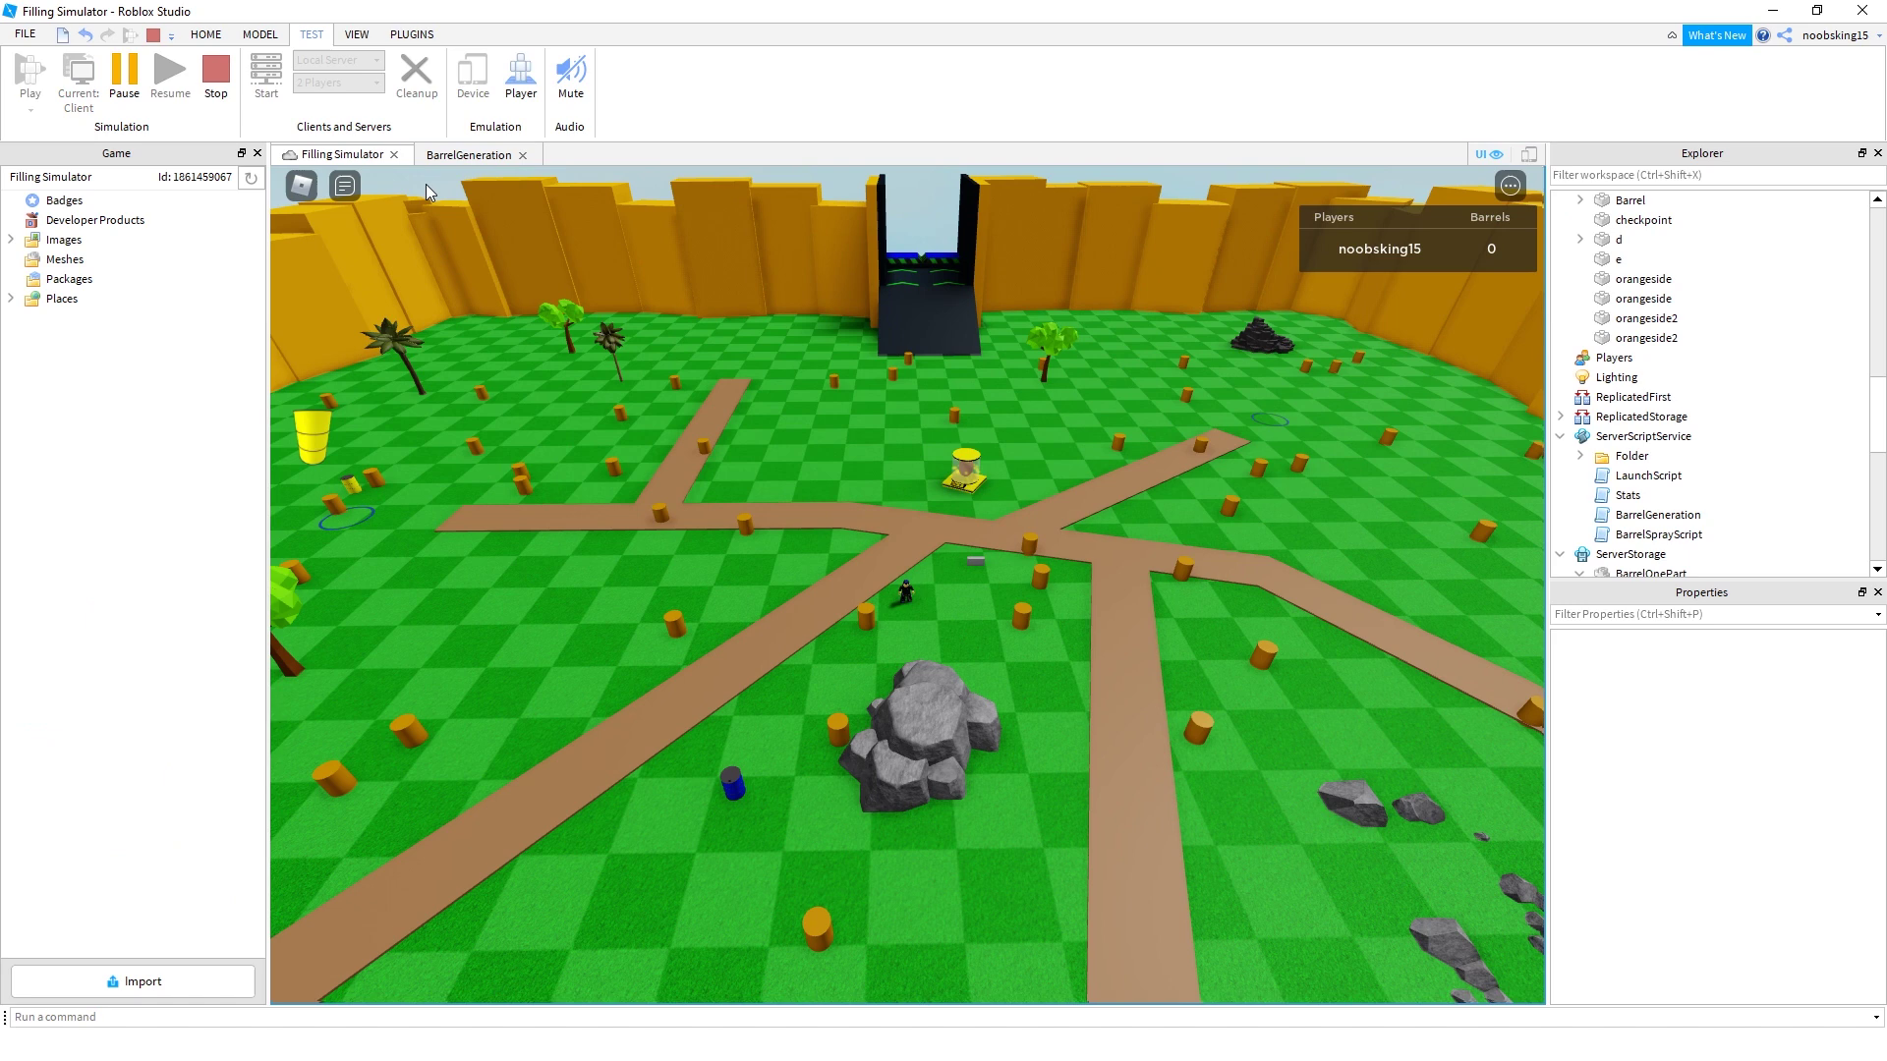
{"action": "key", "text": "shift+F5"}
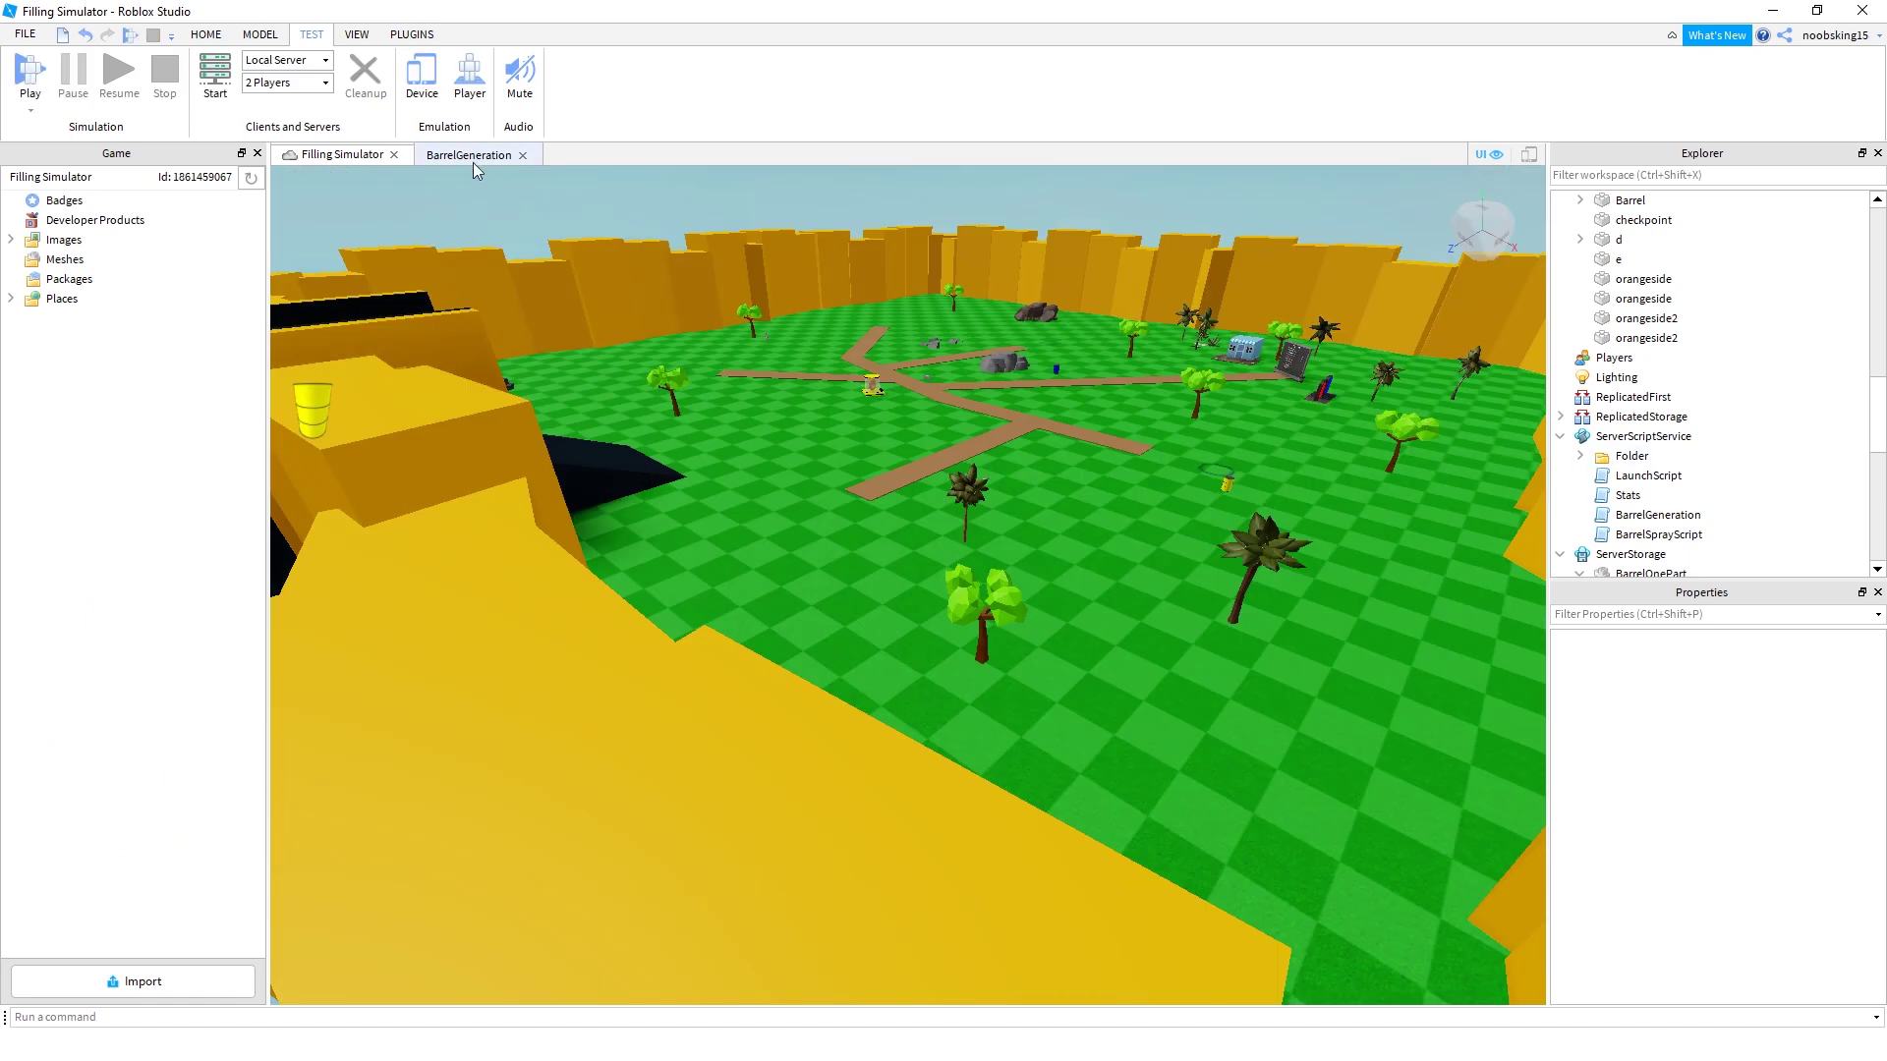
Move BarrelOnePart from ServerStorage into Workspace and select the orange barrel beside the blue one in the map
{"action": "scroll", "coordinate": [1727, 519], "scroll_direction": "down", "scroll_amount": 2}
{"action": "left_click", "coordinate": [1686, 499]}
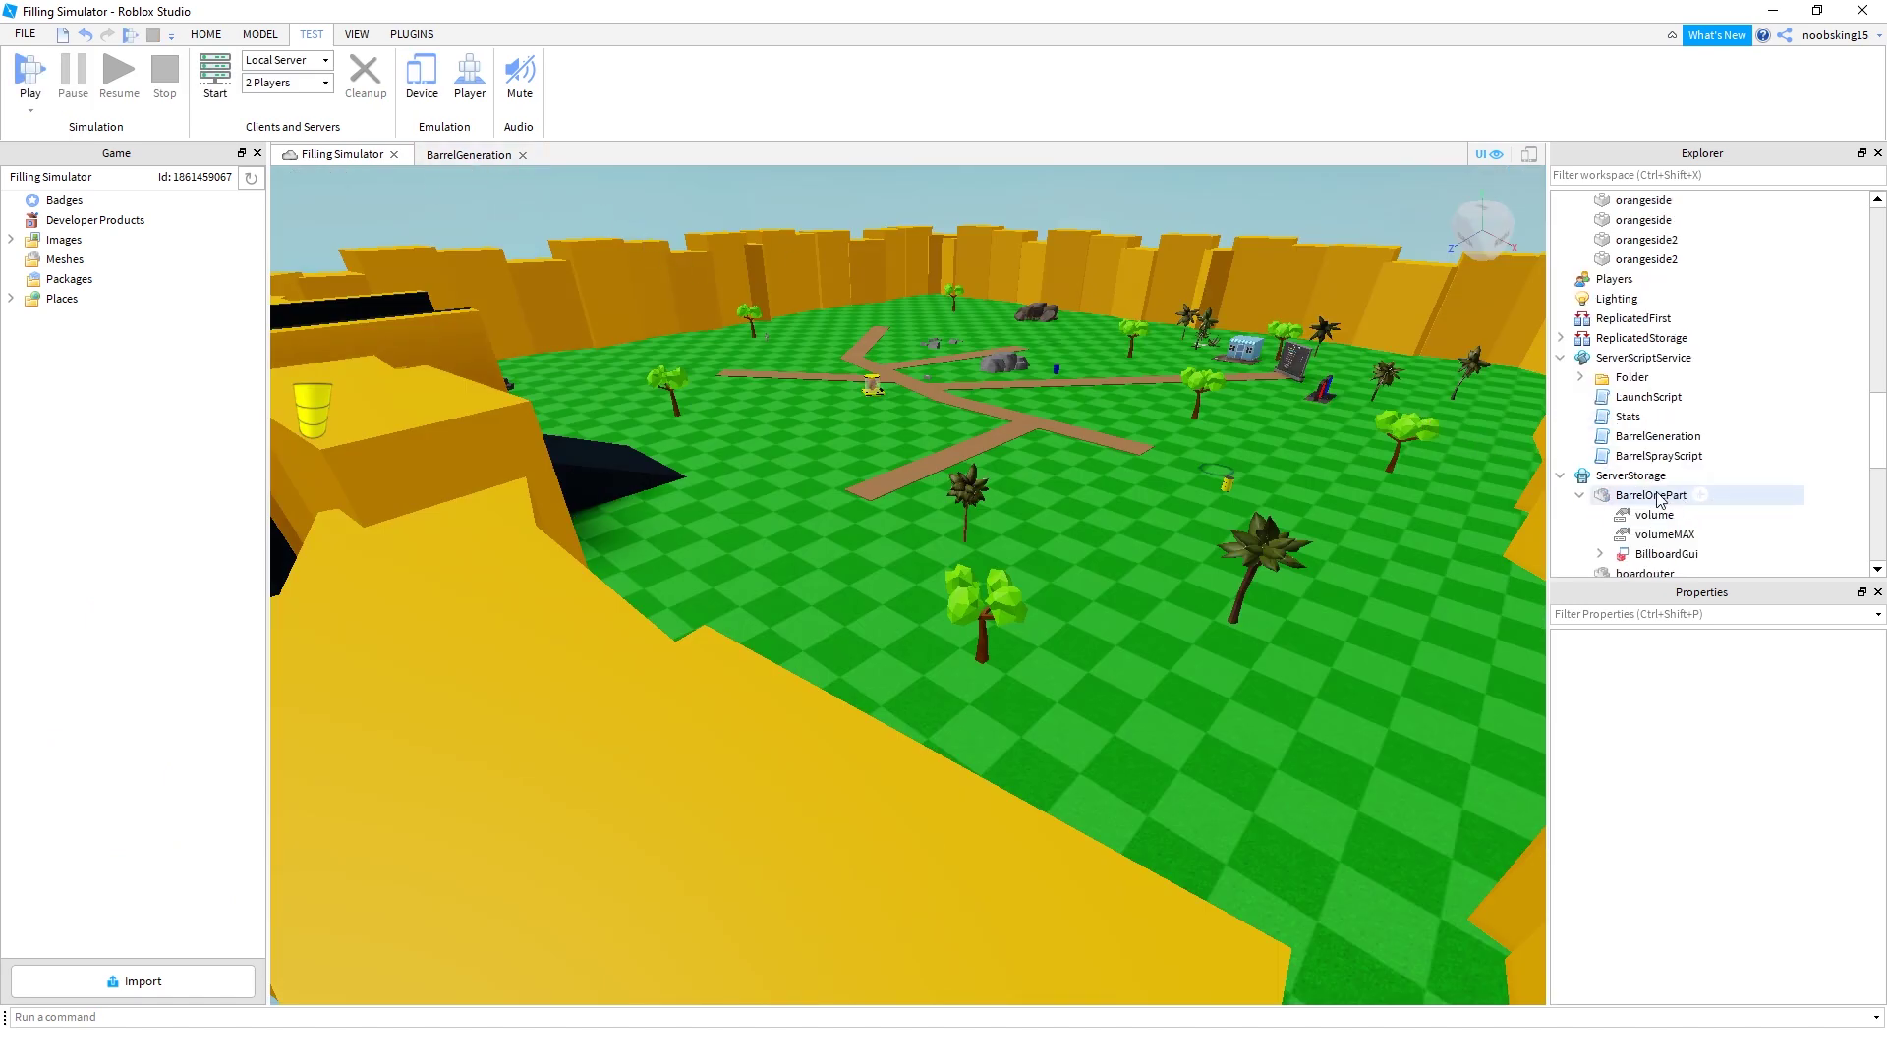
{"action": "left_click_drag", "start_coordinate": [1608, 502], "coordinate": [1612, 200]}
{"action": "right_click_drag", "start_coordinate": [1148, 470], "coordinate": [1147, 470]}
{"action": "left_click", "coordinate": [1077, 505]}
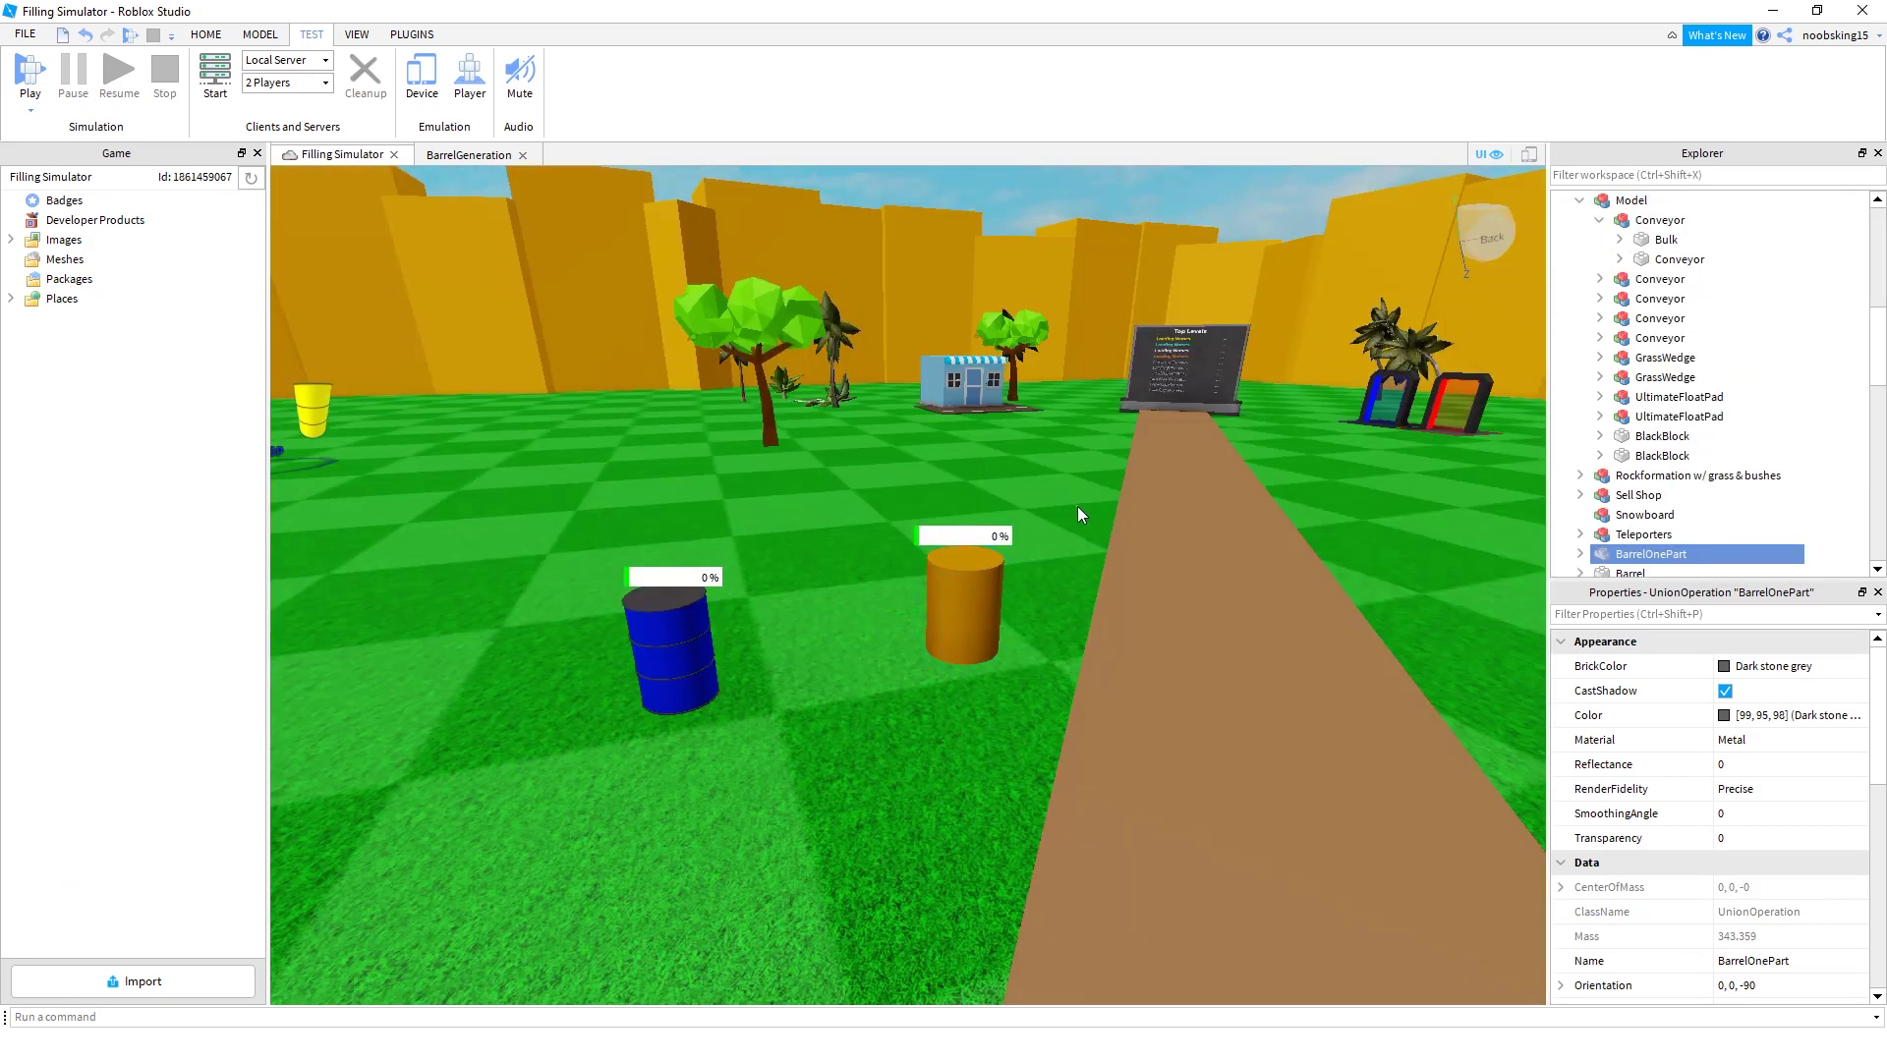
{"action": "left_click", "coordinate": [989, 610]}
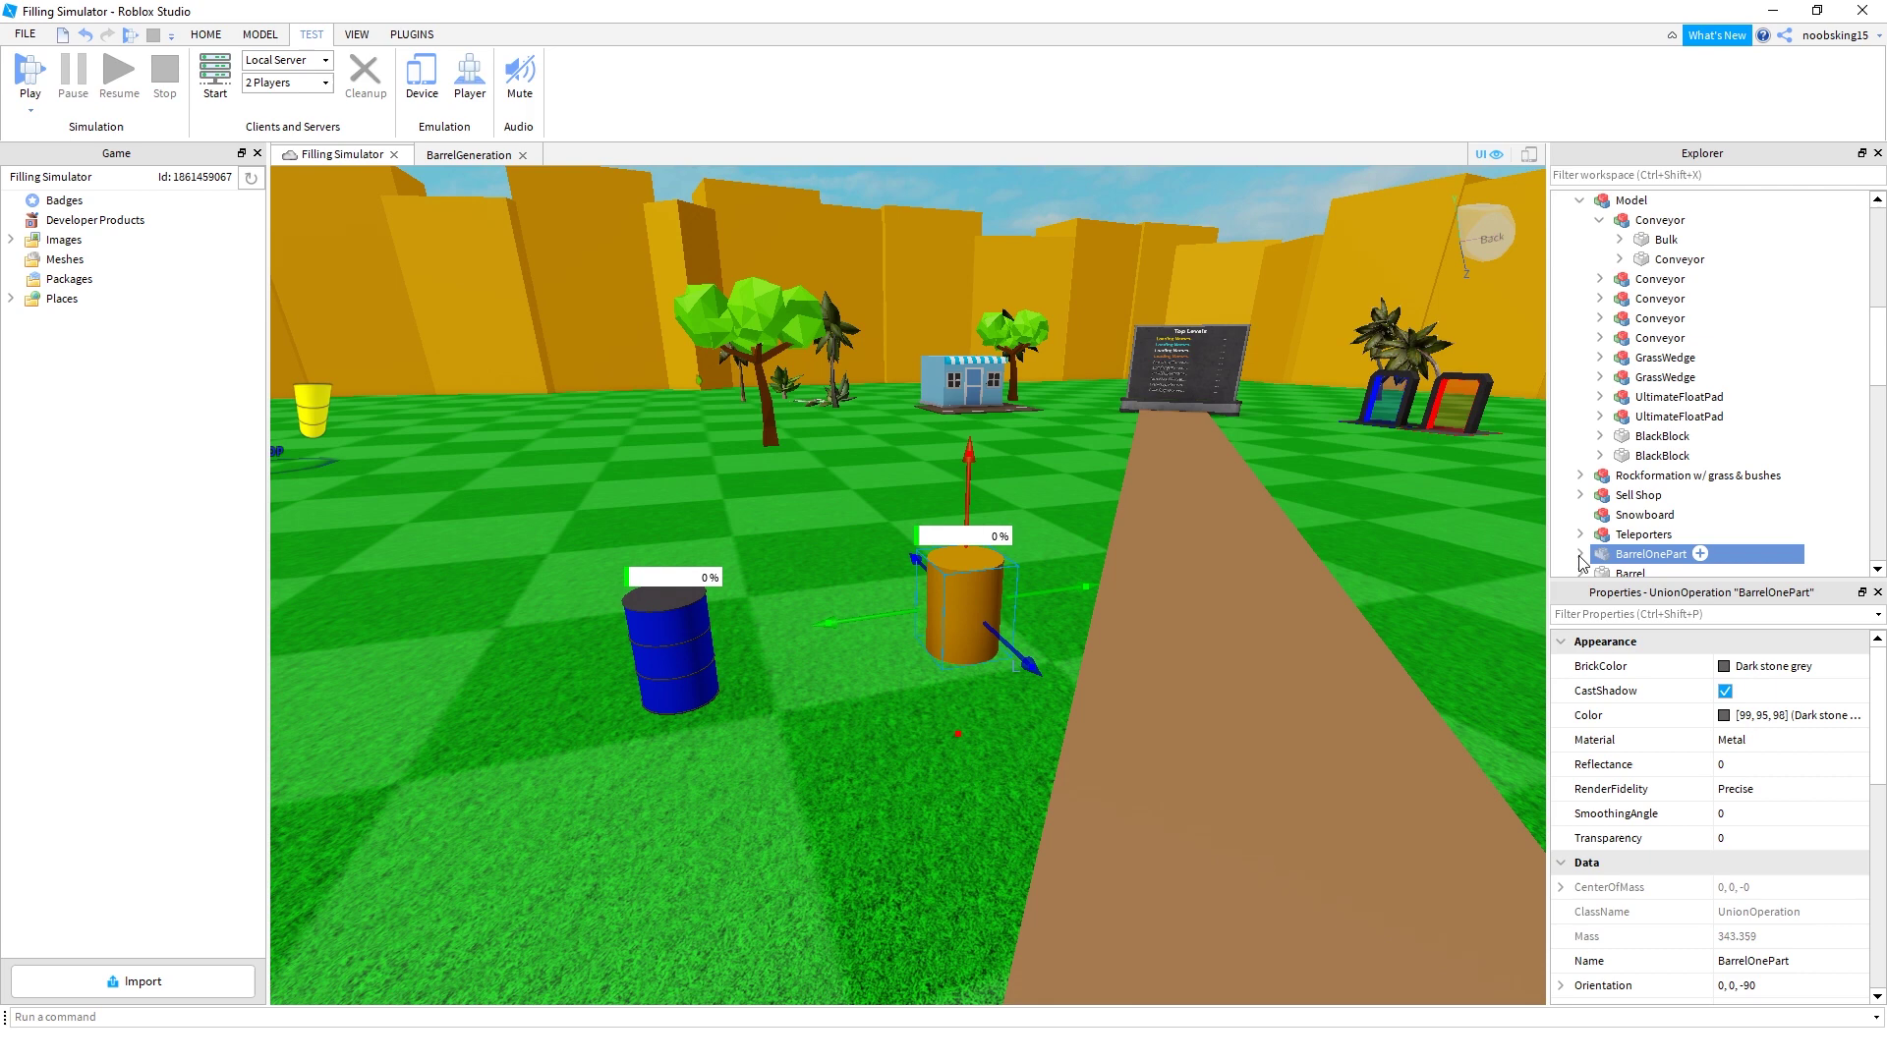
Move BarrelOnePart from Workspace back into ServerStorage and reopen the BarrelGeneration script
{"action": "left_click_drag", "start_coordinate": [1698, 554], "coordinate": [1668, 515]}
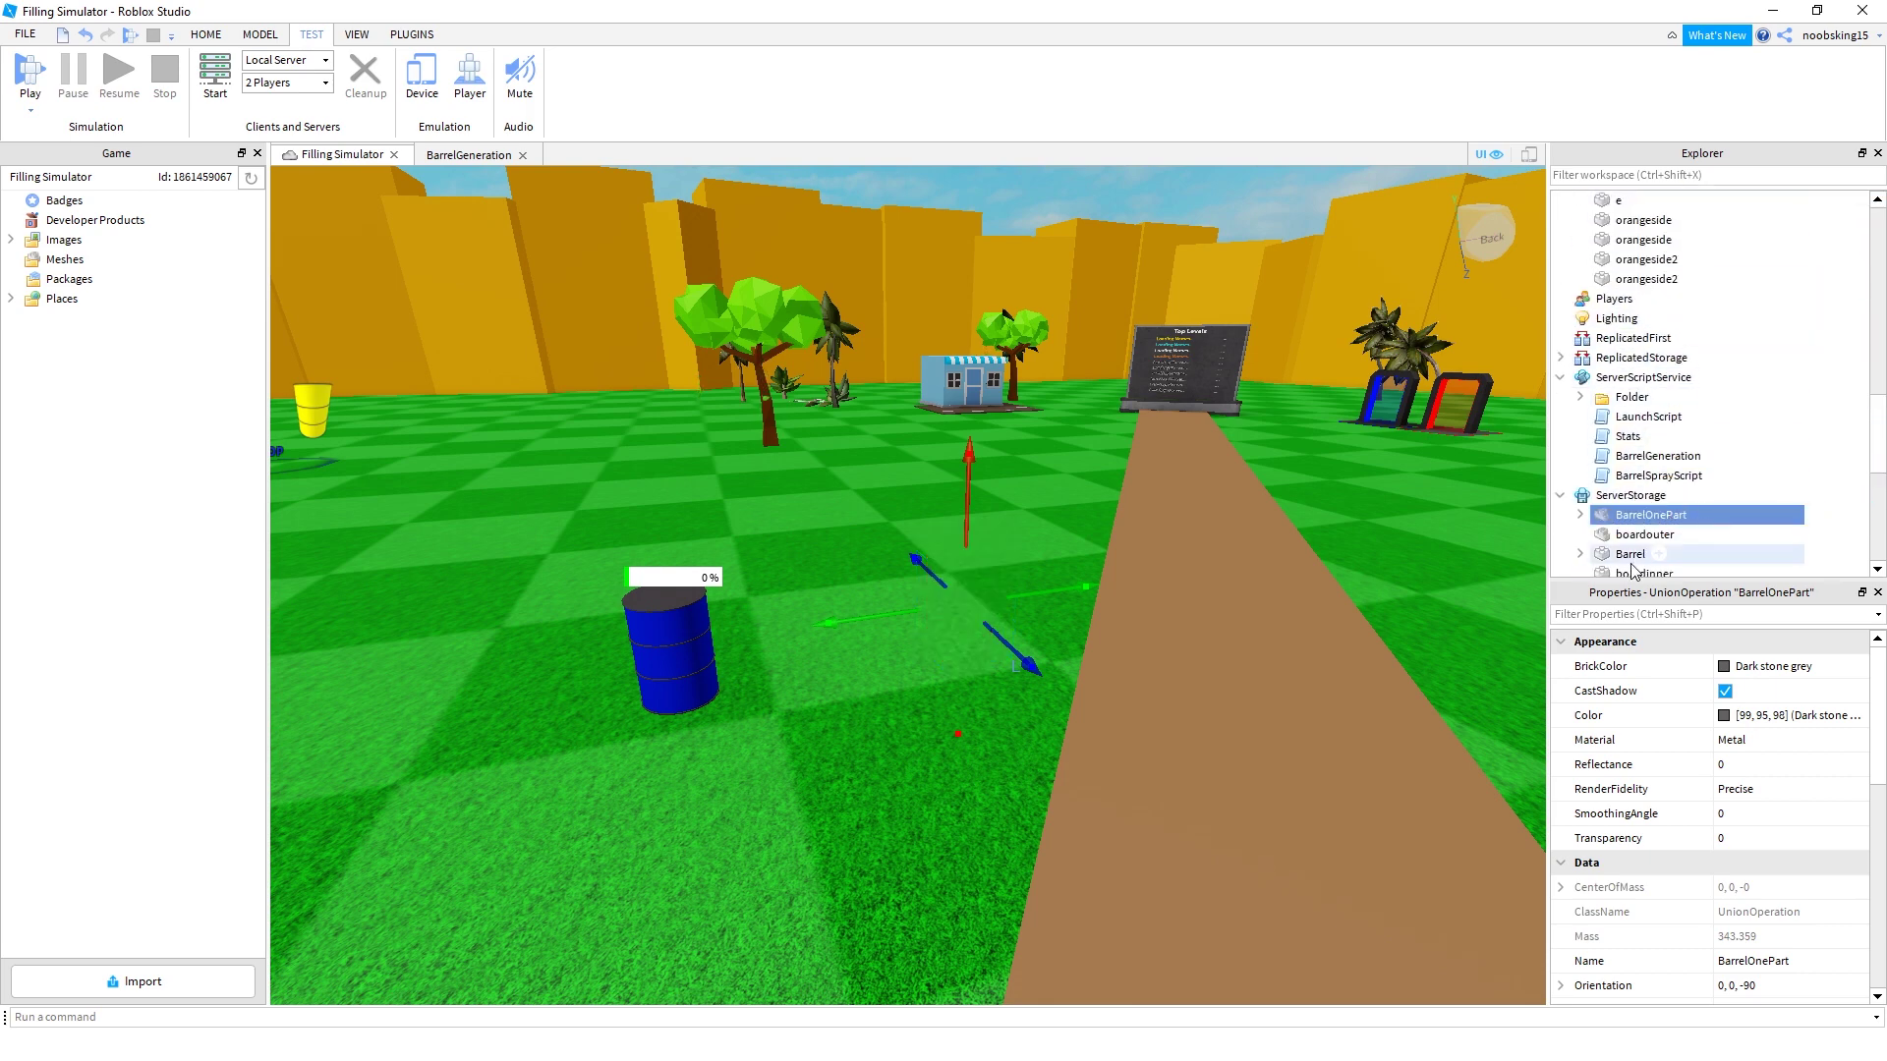
{"action": "left_click", "coordinate": [462, 155]}
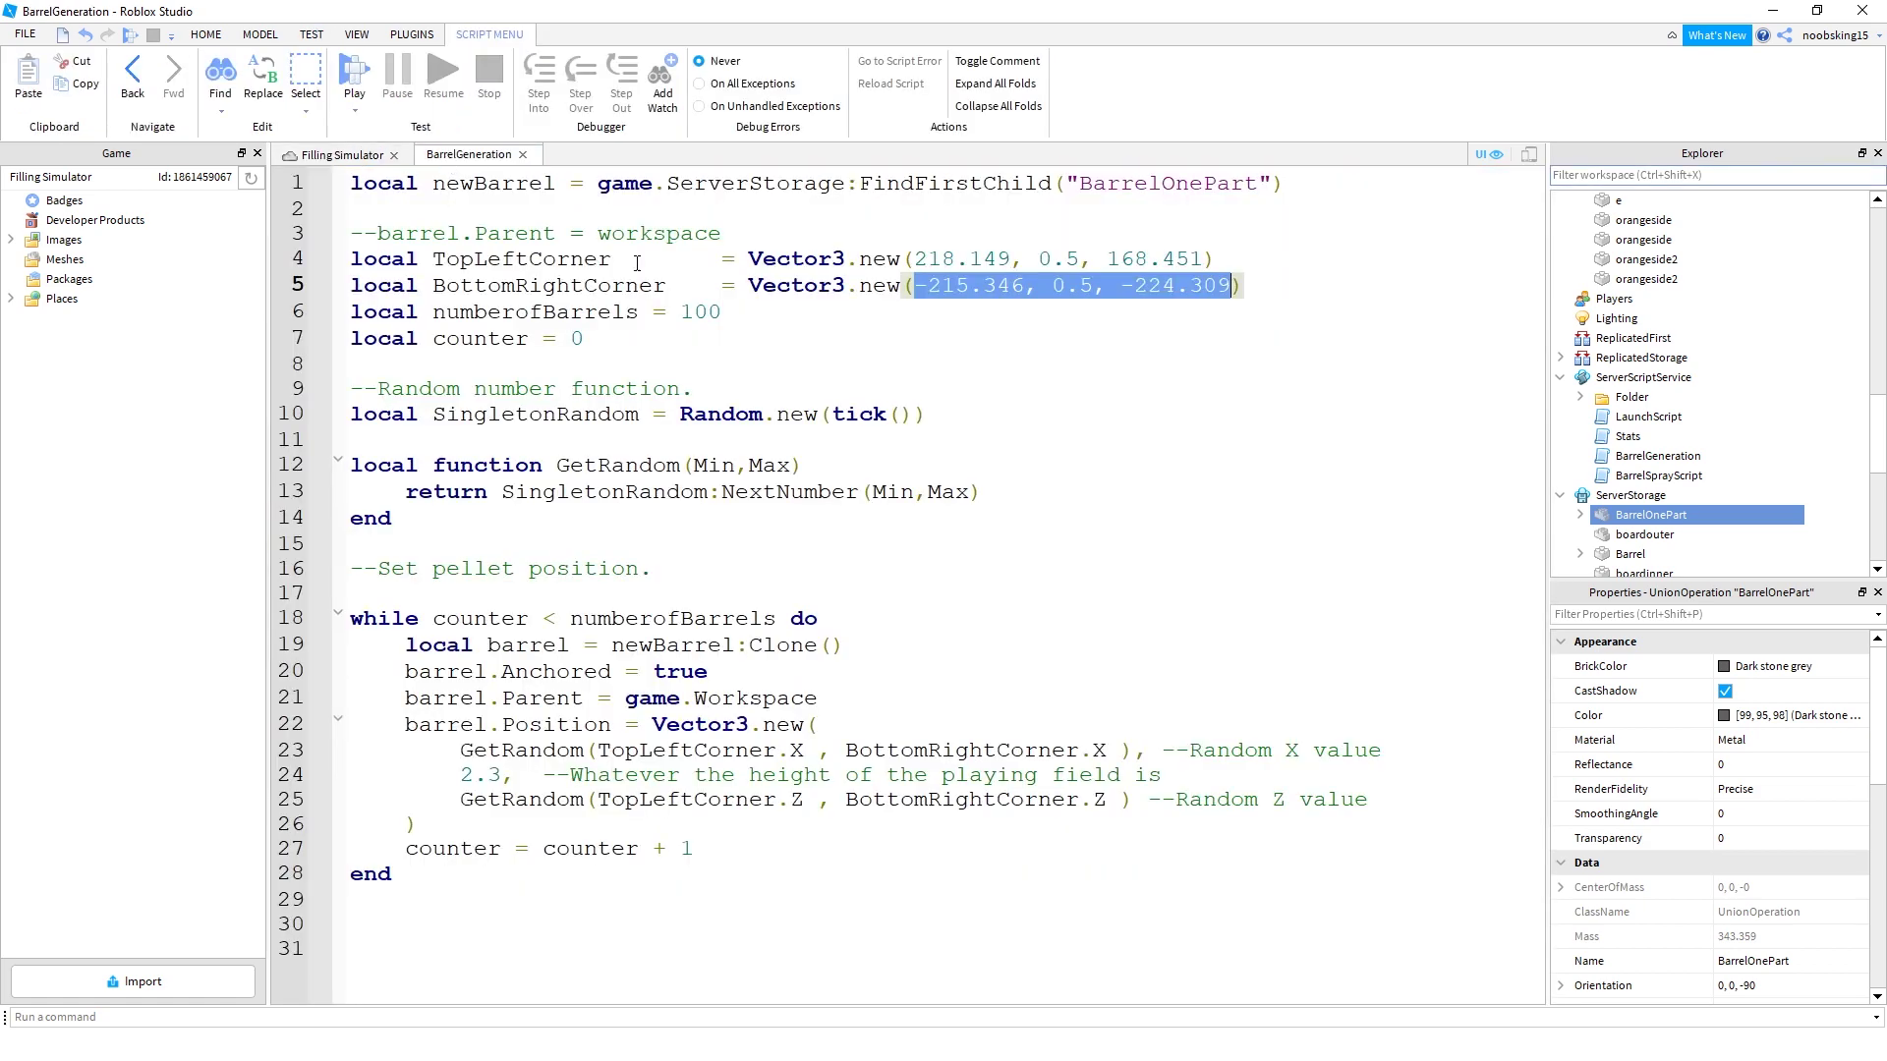
{"action": "left_click", "coordinate": [1657, 457]}
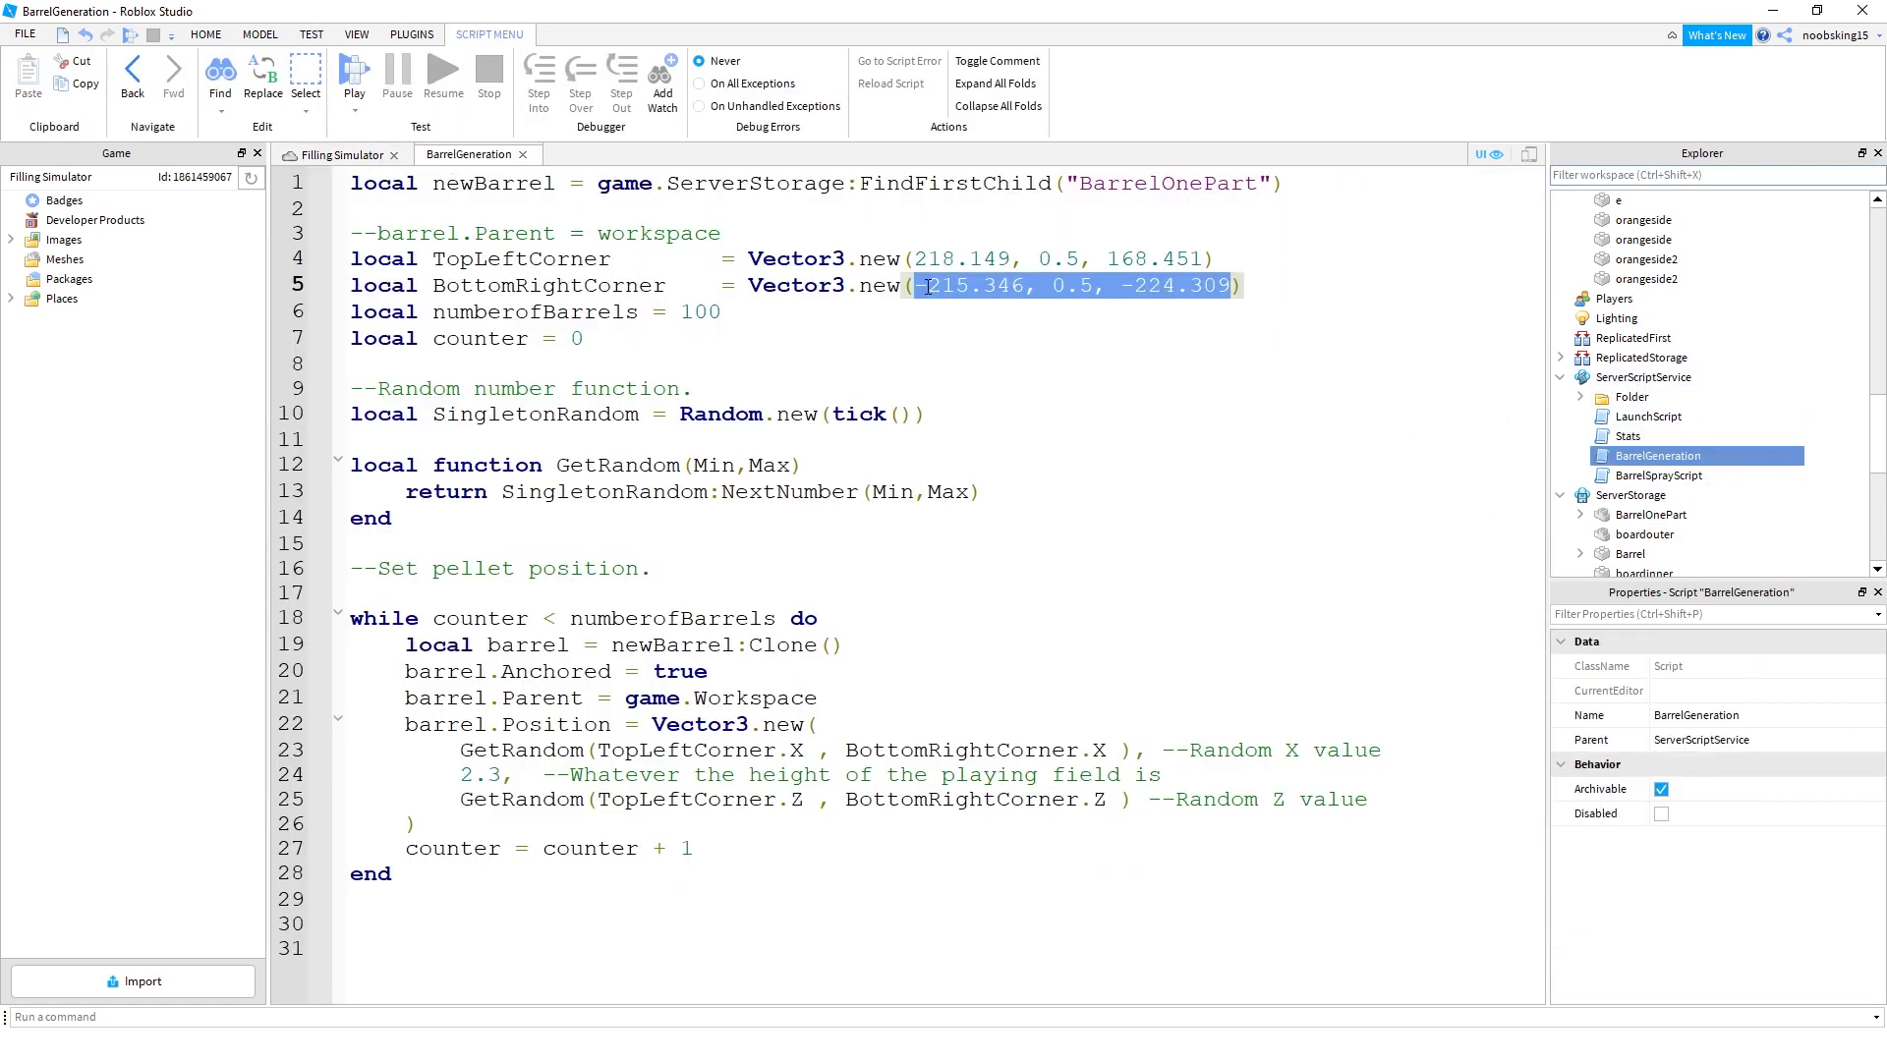
{"action": "left_click", "coordinate": [832, 285]}
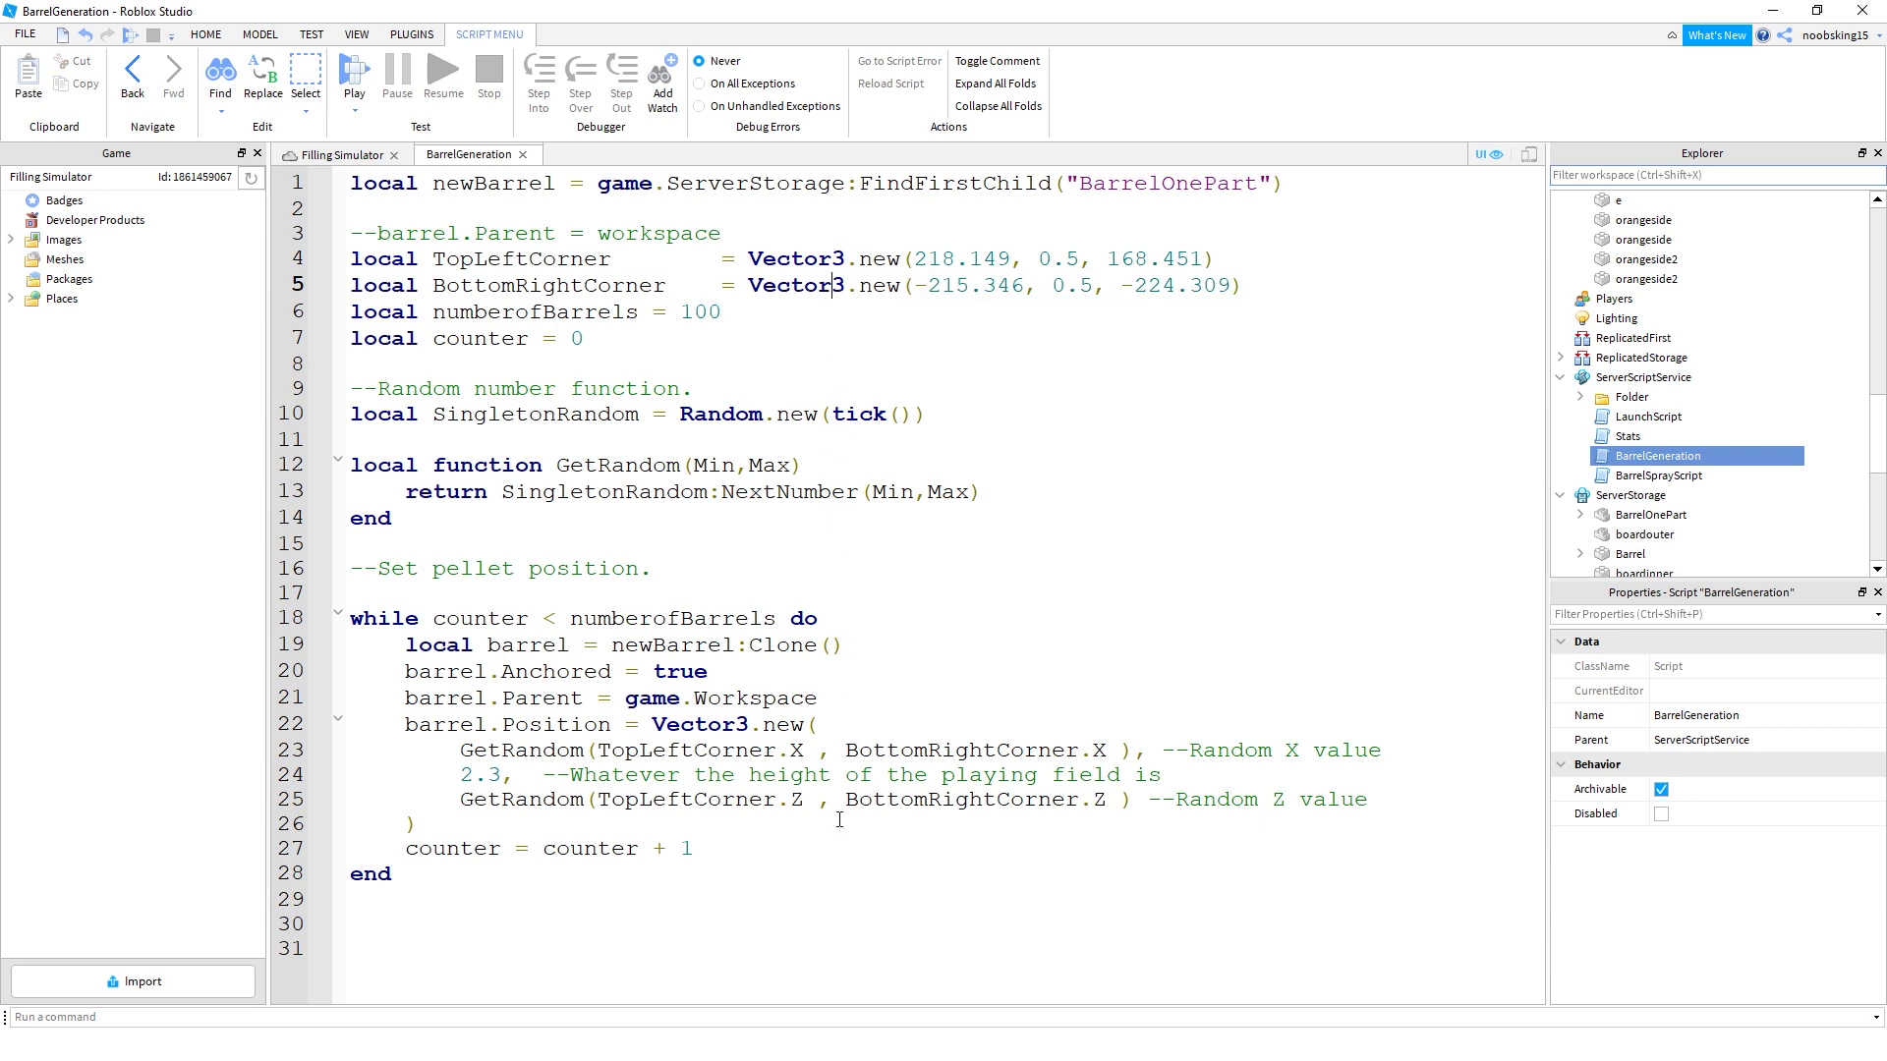
Remove the blank lines at the end of the BarrelGeneration script and set numberofBarrels to 1000
{"action": "left_click", "coordinate": [392, 956]}
{"action": "key", "text": "BackSpace"}
{"action": "key", "text": "BackSpace"}
{"action": "key", "text": "BackSpace"}
{"action": "left_click", "coordinate": [723, 312]}
{"action": "type", "text": "0"}
Playtest the game and examine from above how the generated barrels are spread across the map
{"action": "left_click", "coordinate": [354, 76]}
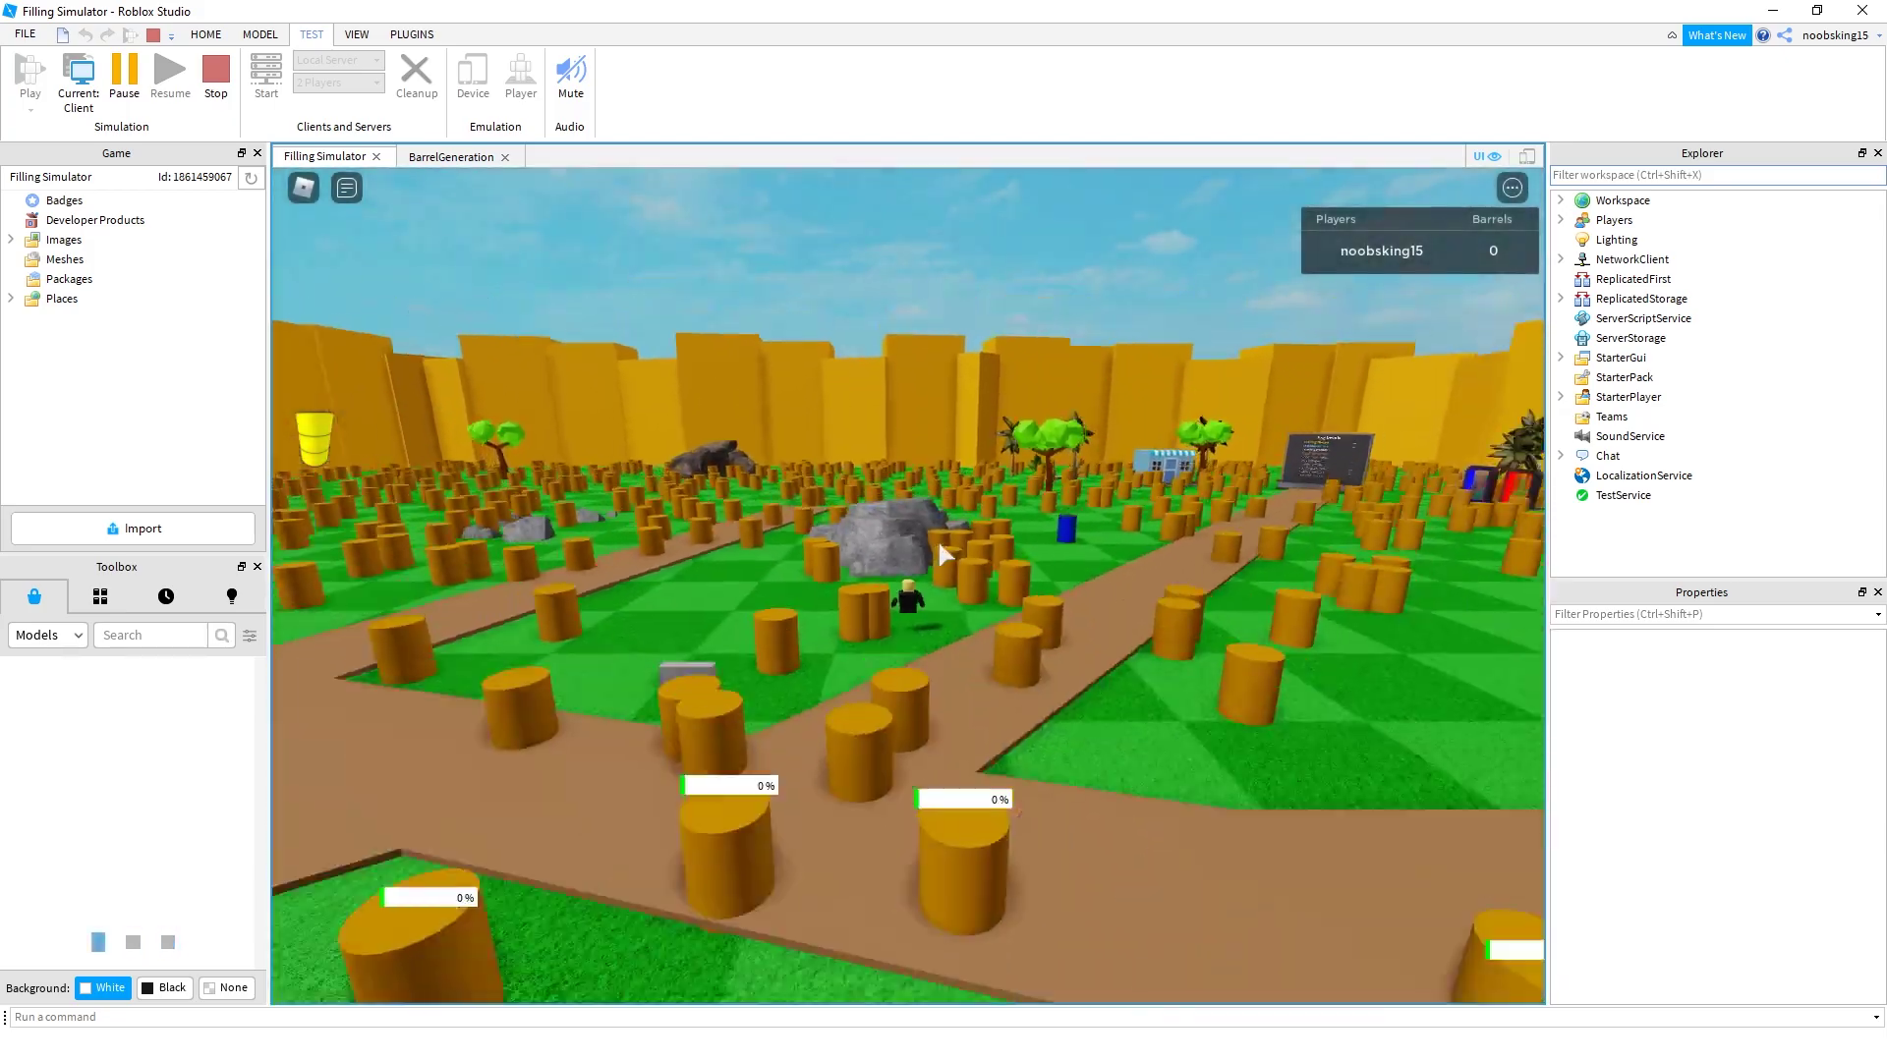
{"action": "right_click_drag", "start_coordinate": [939, 545], "coordinate": [904, 268]}
{"action": "scroll", "coordinate": [922, 527], "scroll_direction": "down", "scroll_amount": 3}
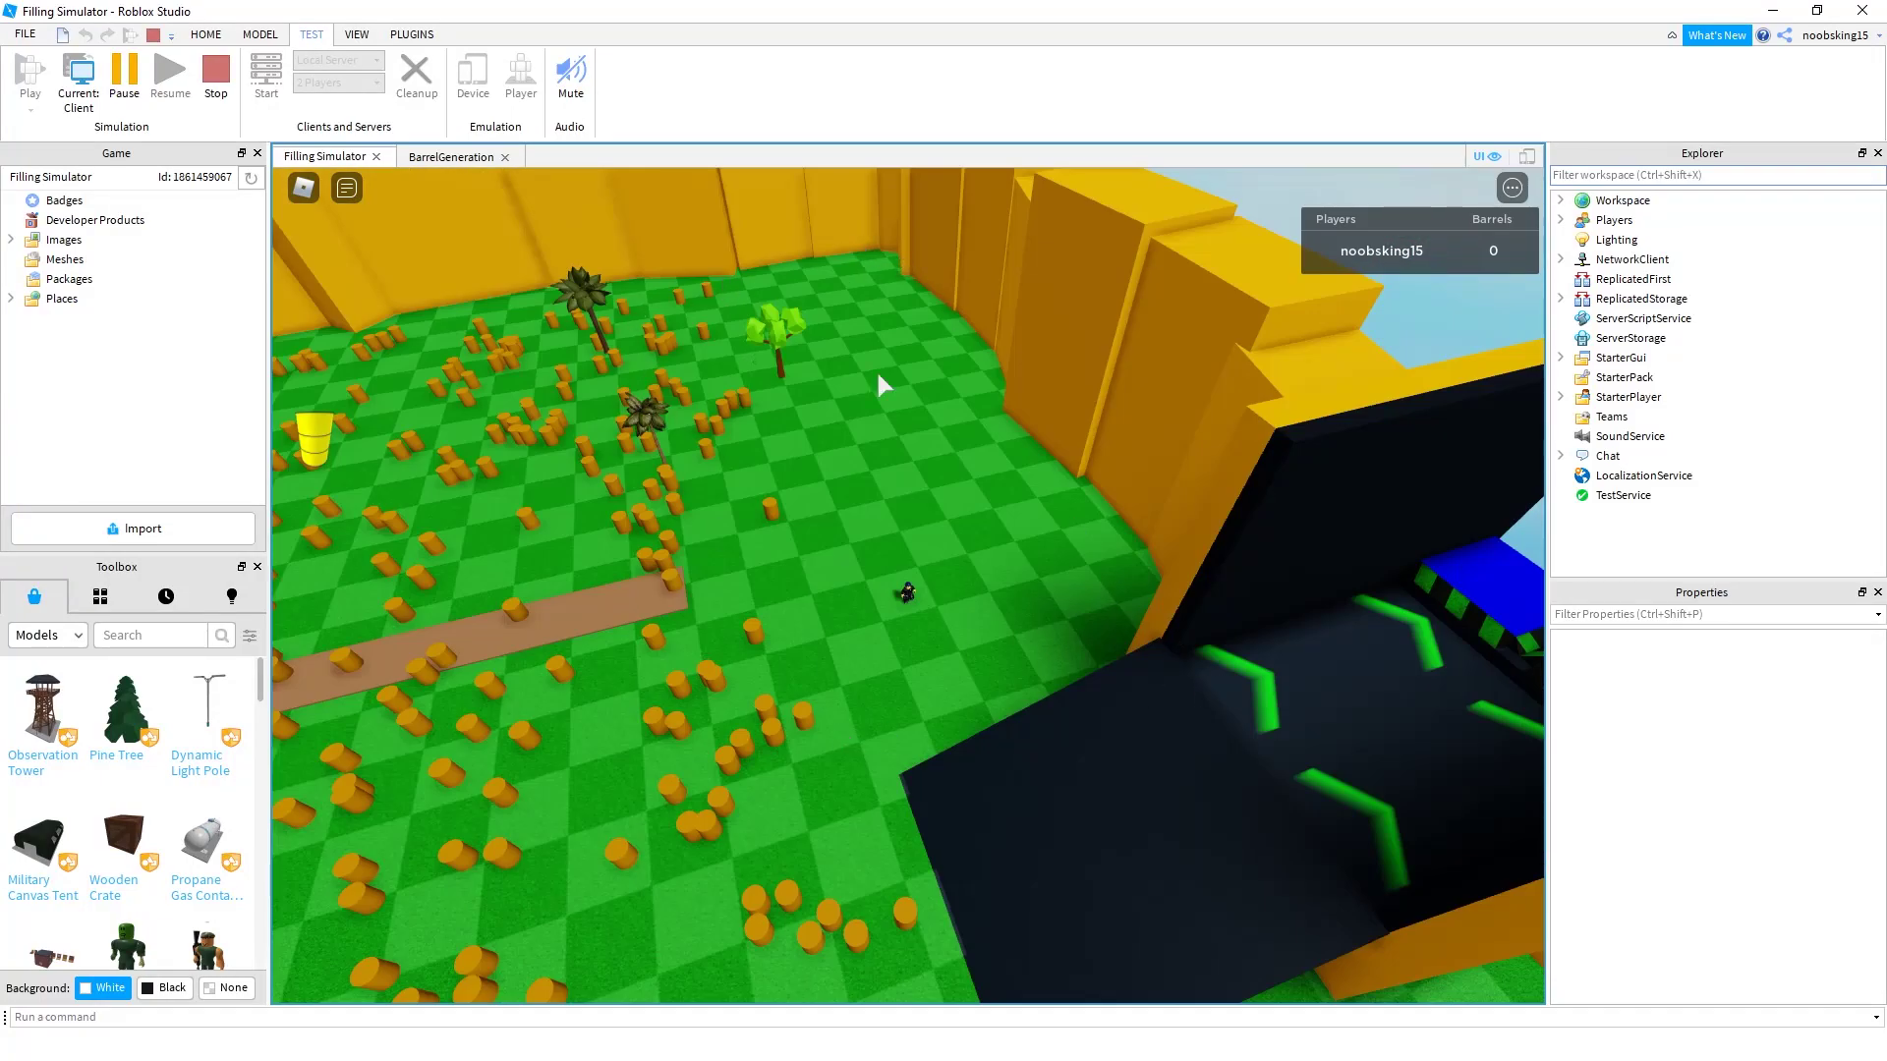
{"action": "right_click_drag", "start_coordinate": [878, 383], "coordinate": [848, 602]}
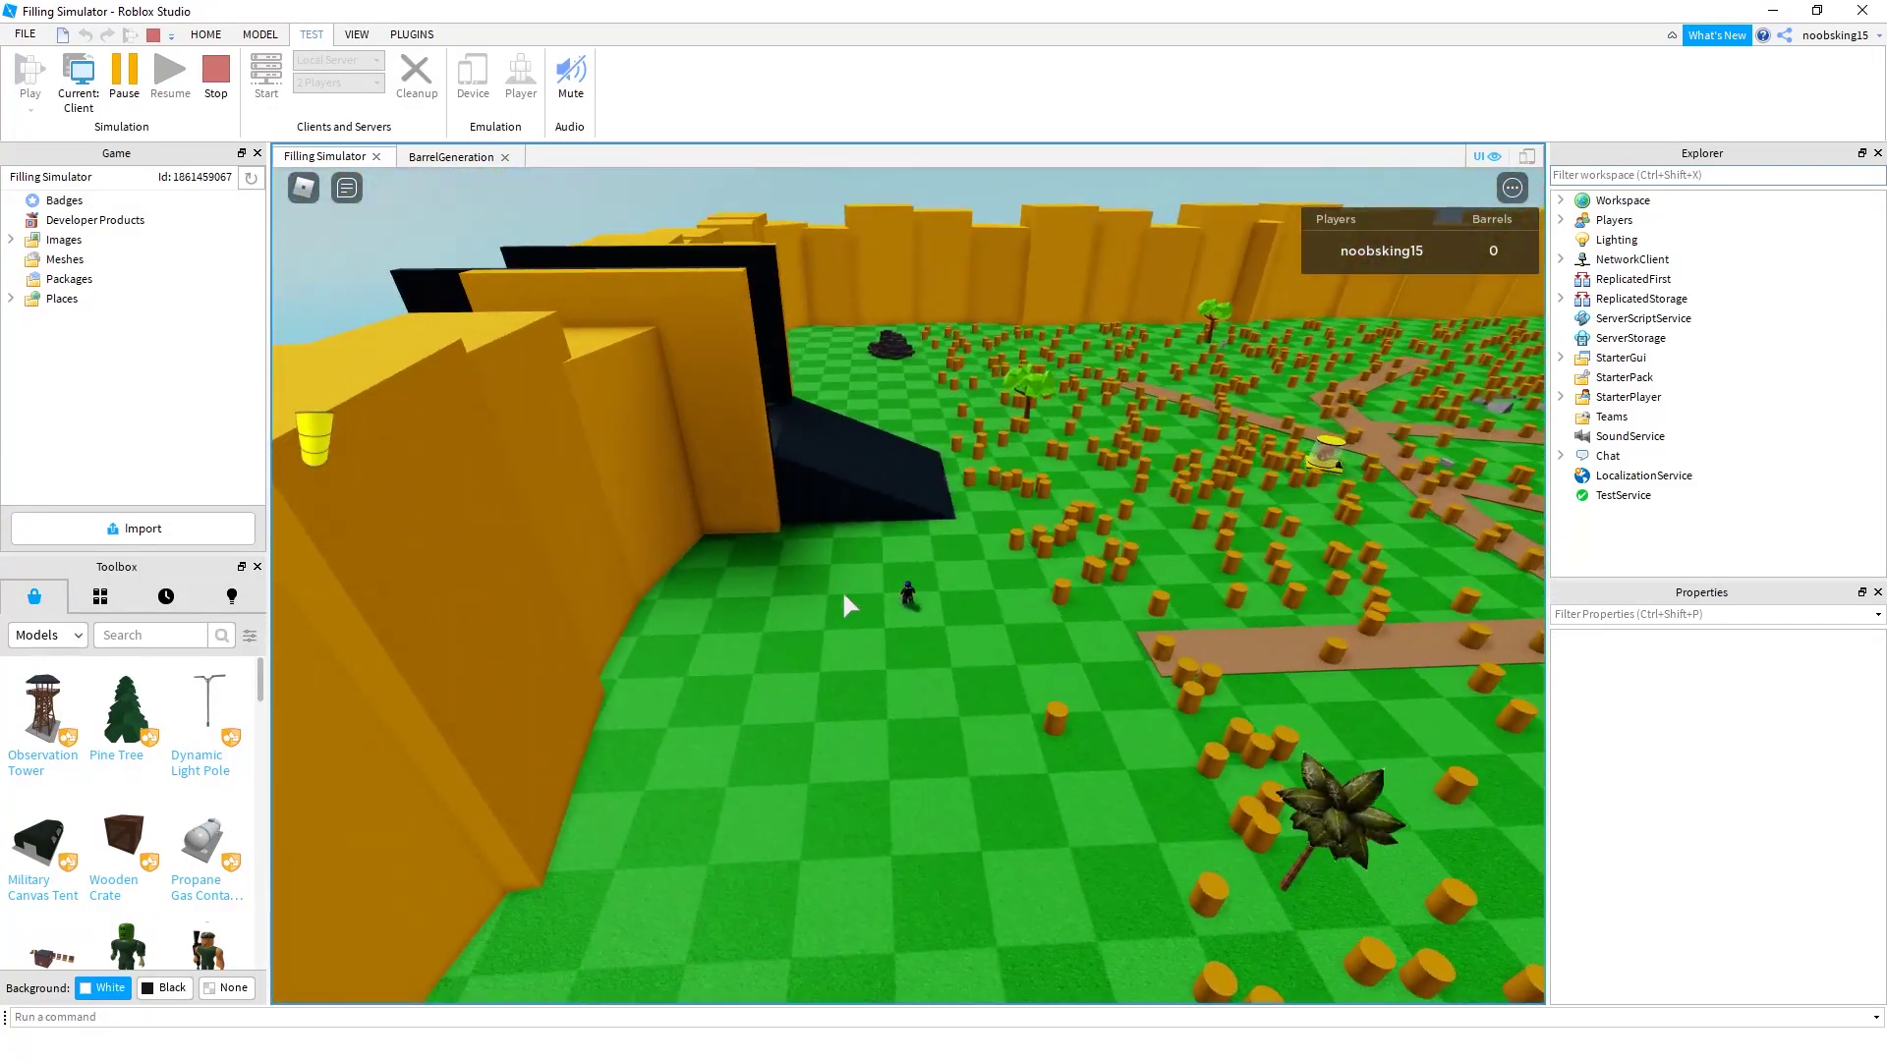
{"action": "right_click_drag", "start_coordinate": [766, 452], "coordinate": [906, 464]}
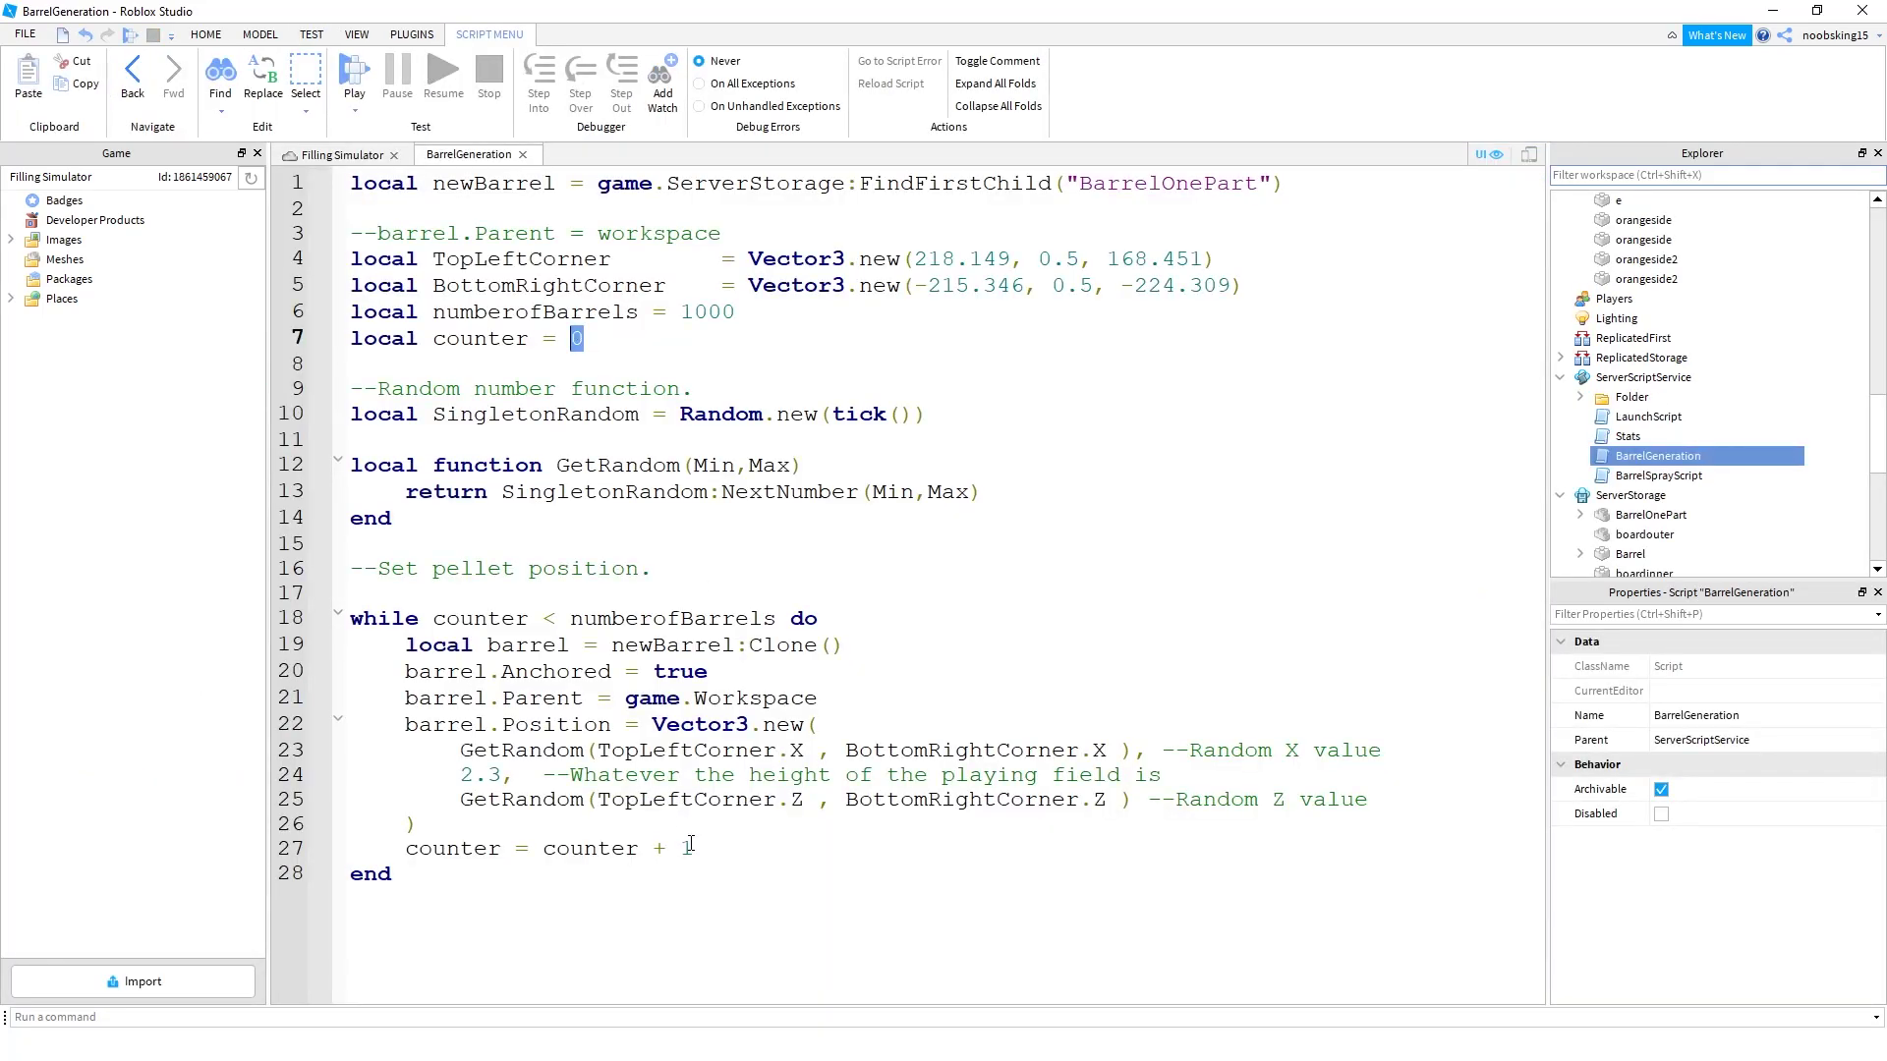
Examine how the counter increment and the while condition use the numberofBarrels value in the BarrelGeneration script
{"action": "double_click", "coordinate": [688, 847]}
{"action": "triple_click", "coordinate": [455, 616]}
{"action": "left_click", "coordinate": [539, 622]}
{"action": "double_click", "coordinate": [609, 621]}
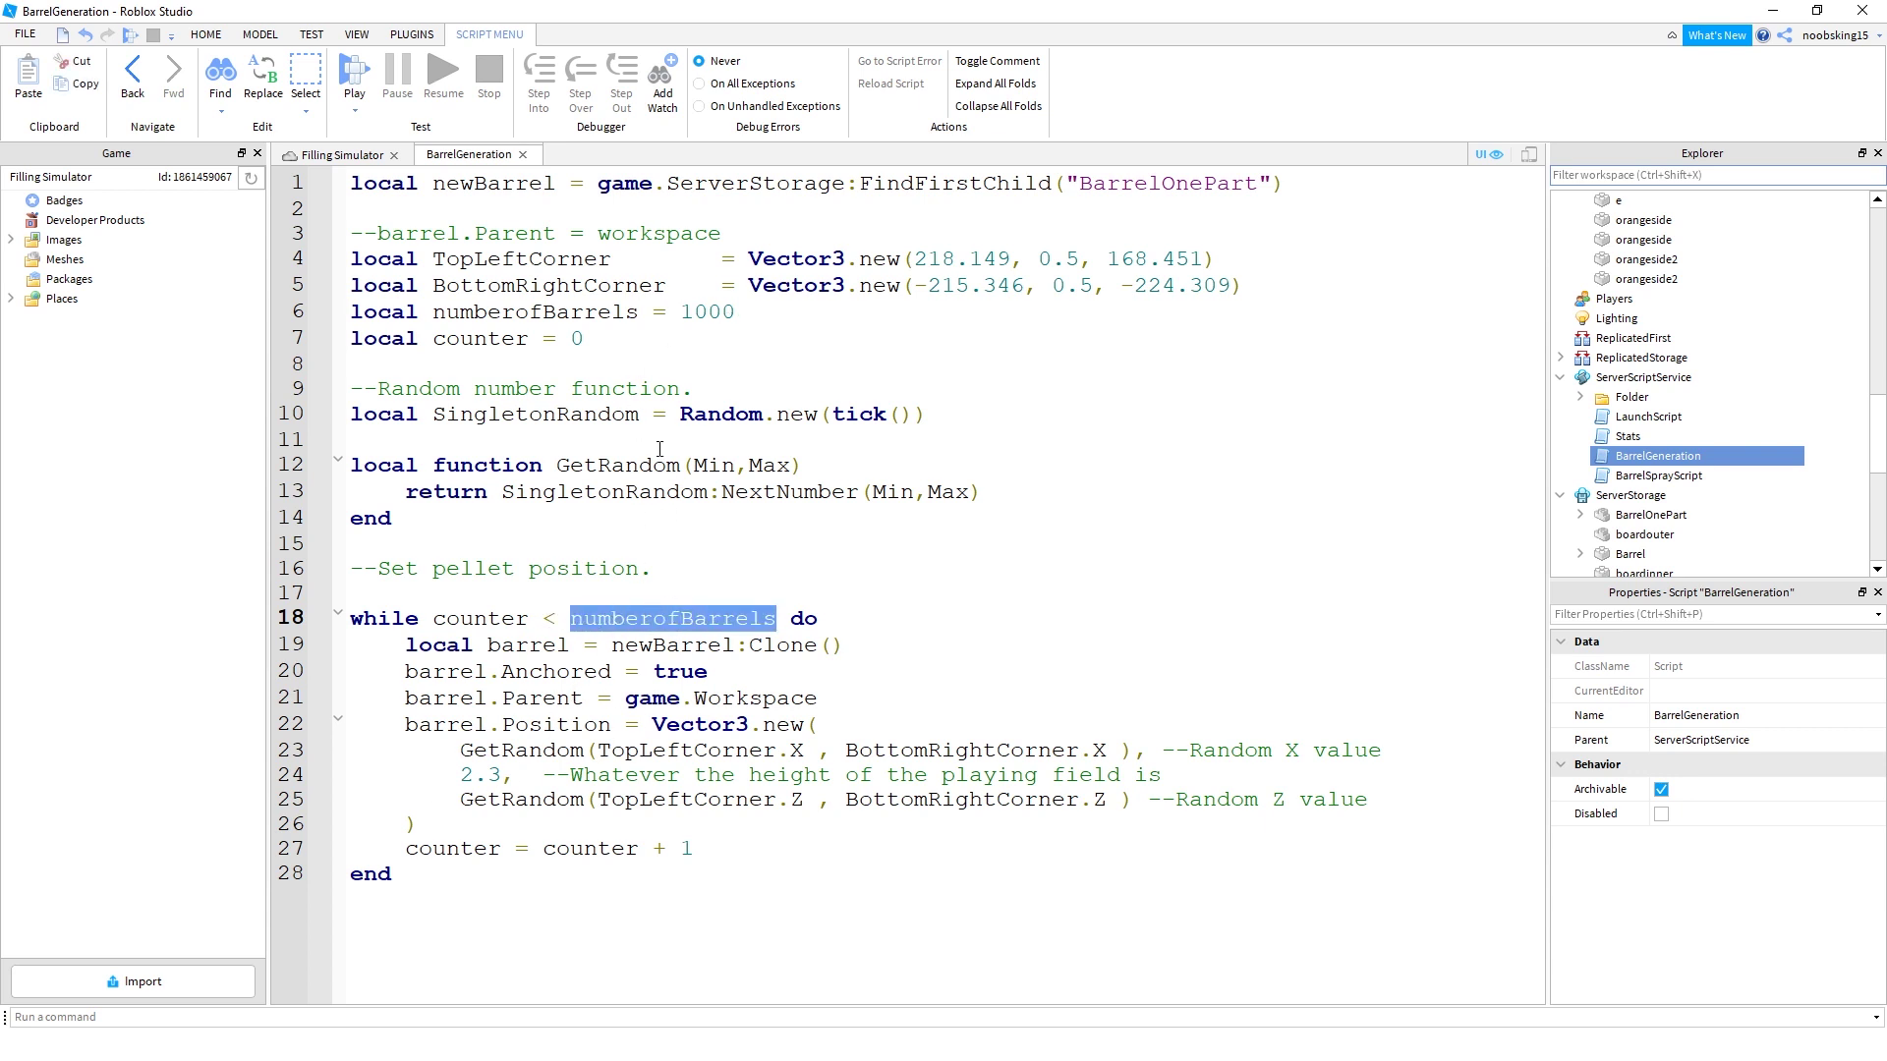
{"action": "left_click_drag", "start_coordinate": [739, 311], "coordinate": [724, 311]}
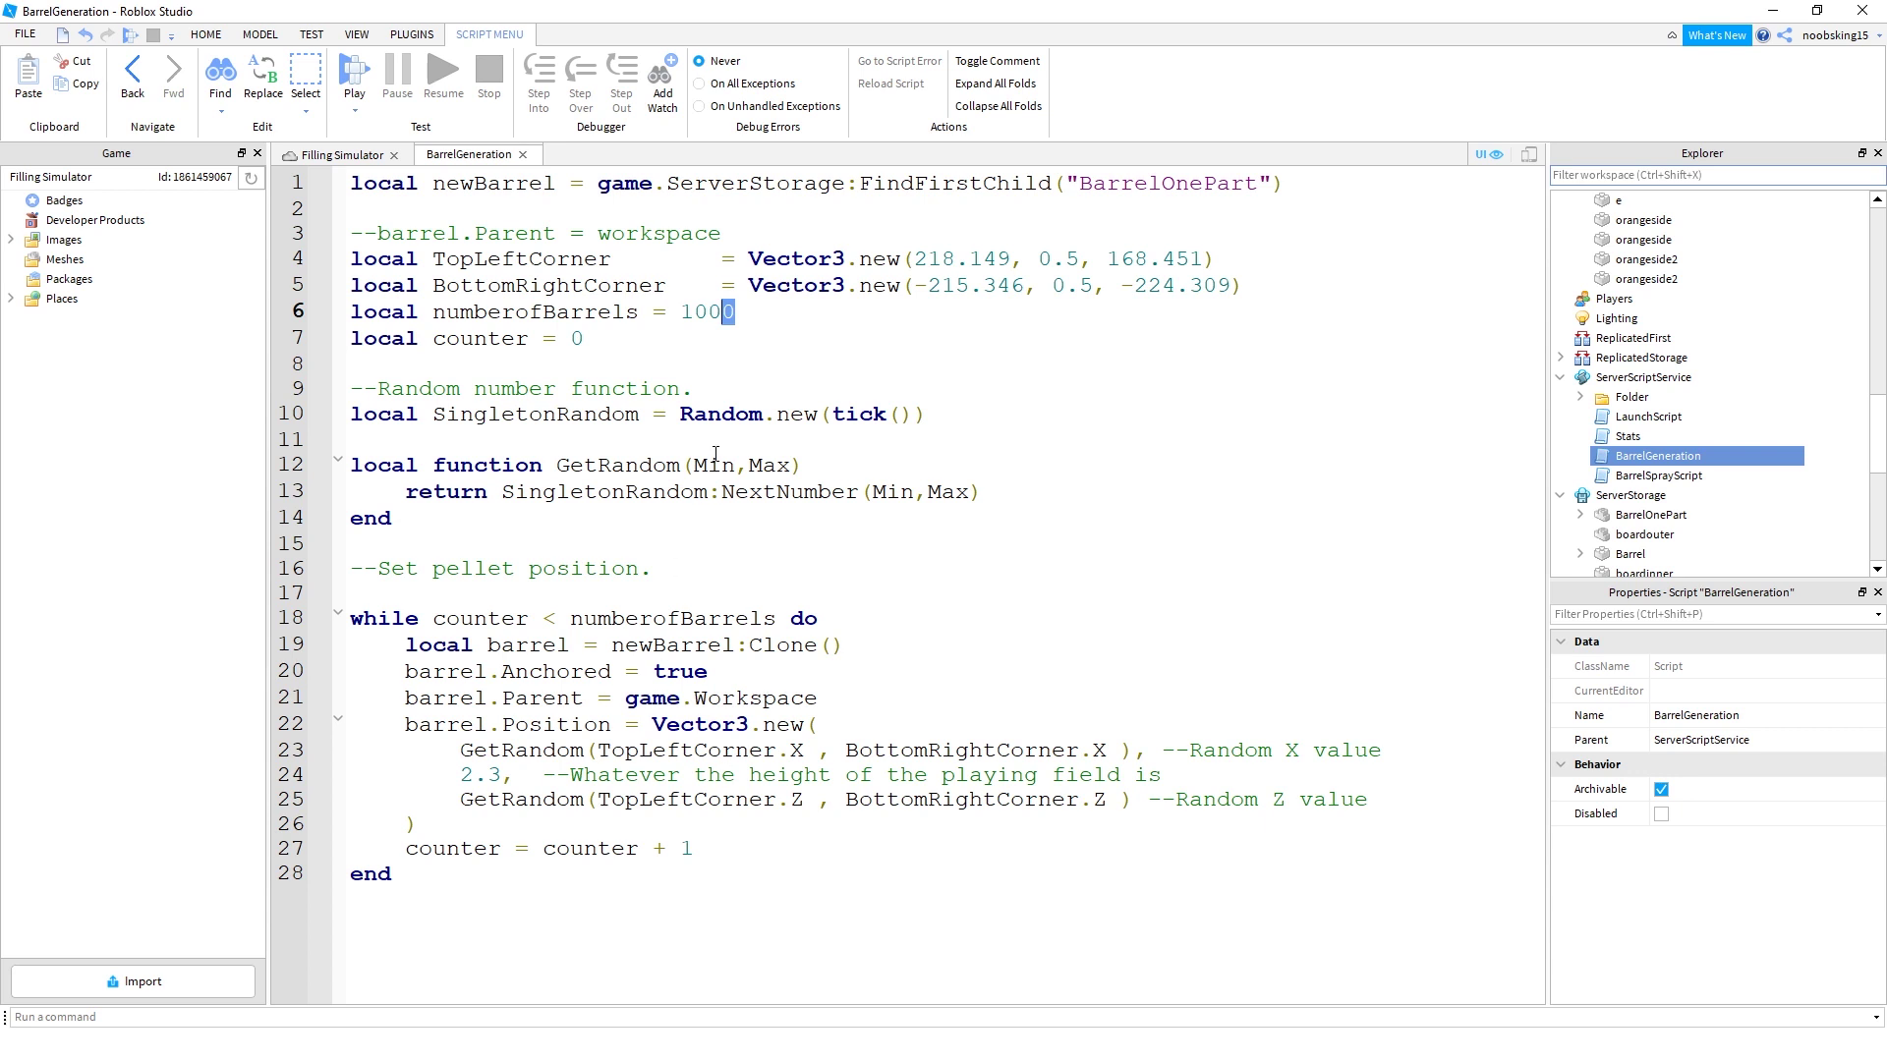
Add a new ScreenGui to StarterGui and rename it BarrelGUI
{"action": "left_click", "coordinate": [342, 155]}
{"action": "scroll", "coordinate": [1091, 568], "scroll_direction": "down", "scroll_amount": 5}
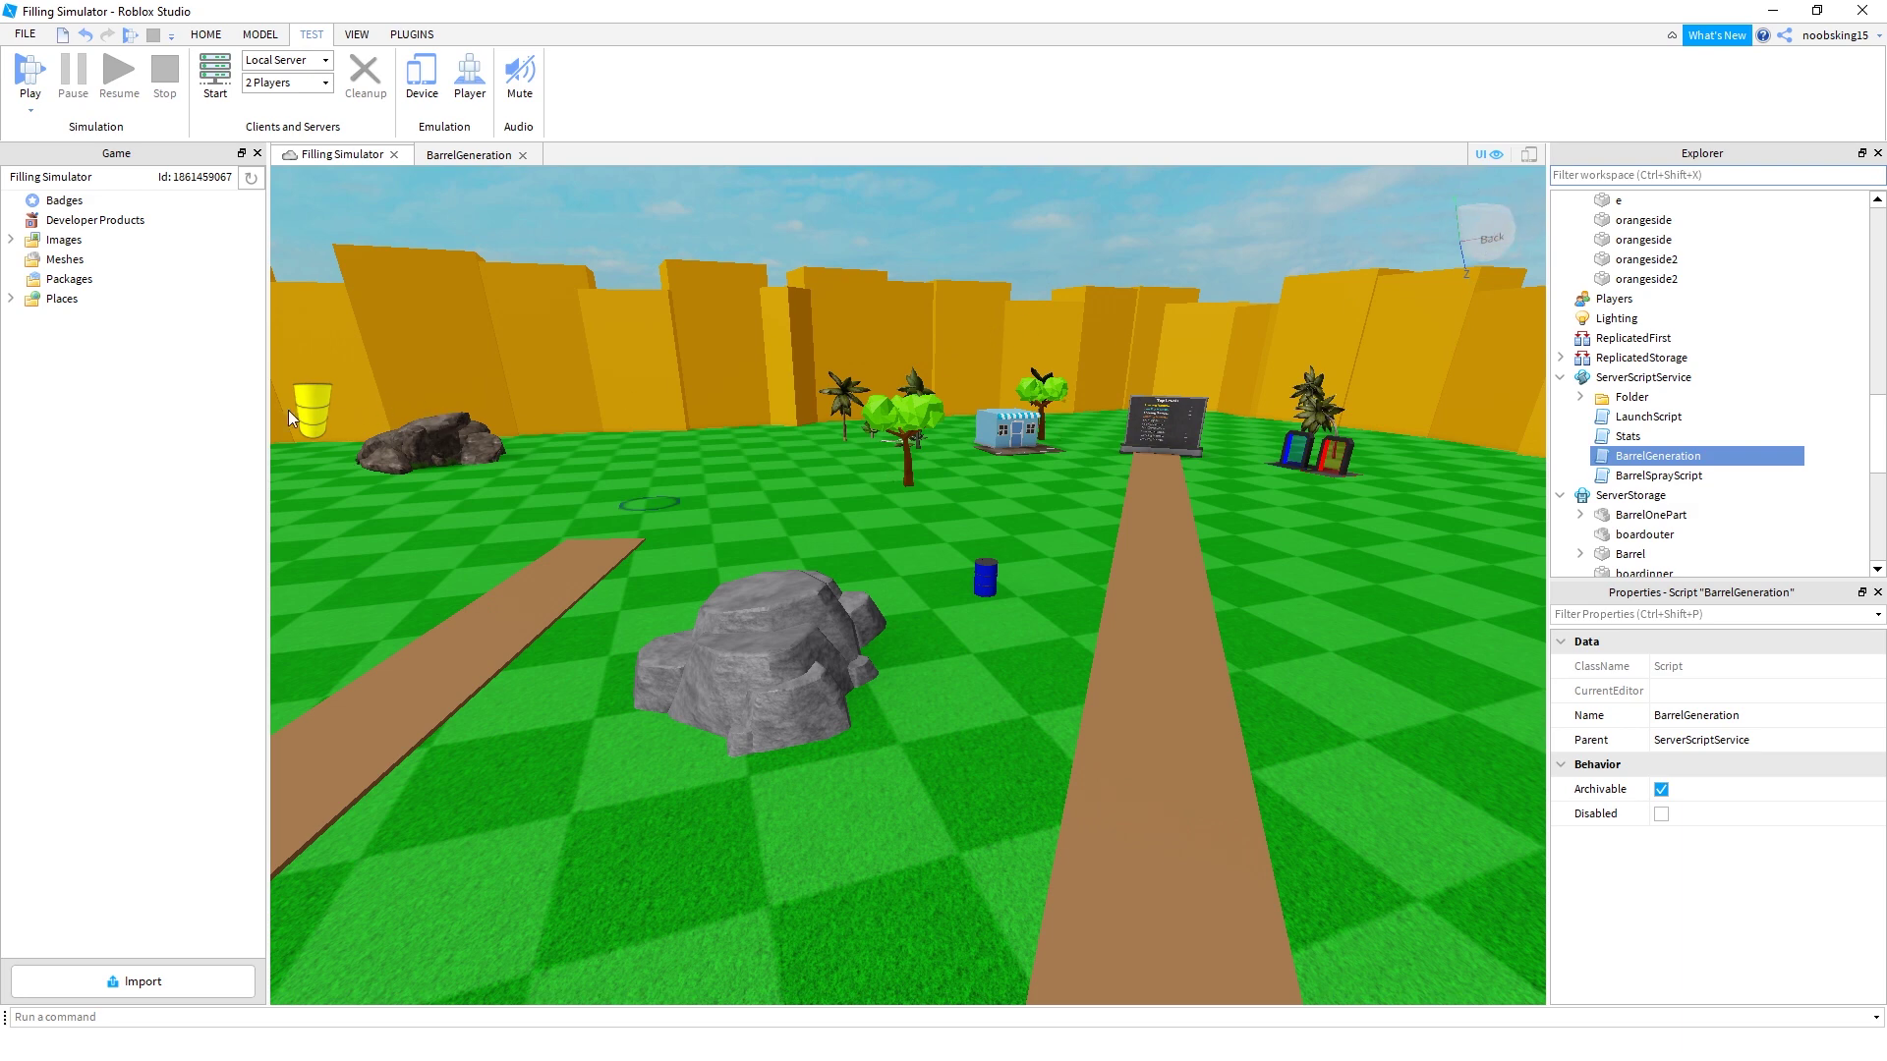
{"action": "right_click_drag", "start_coordinate": [1104, 563], "coordinate": [1089, 562]}
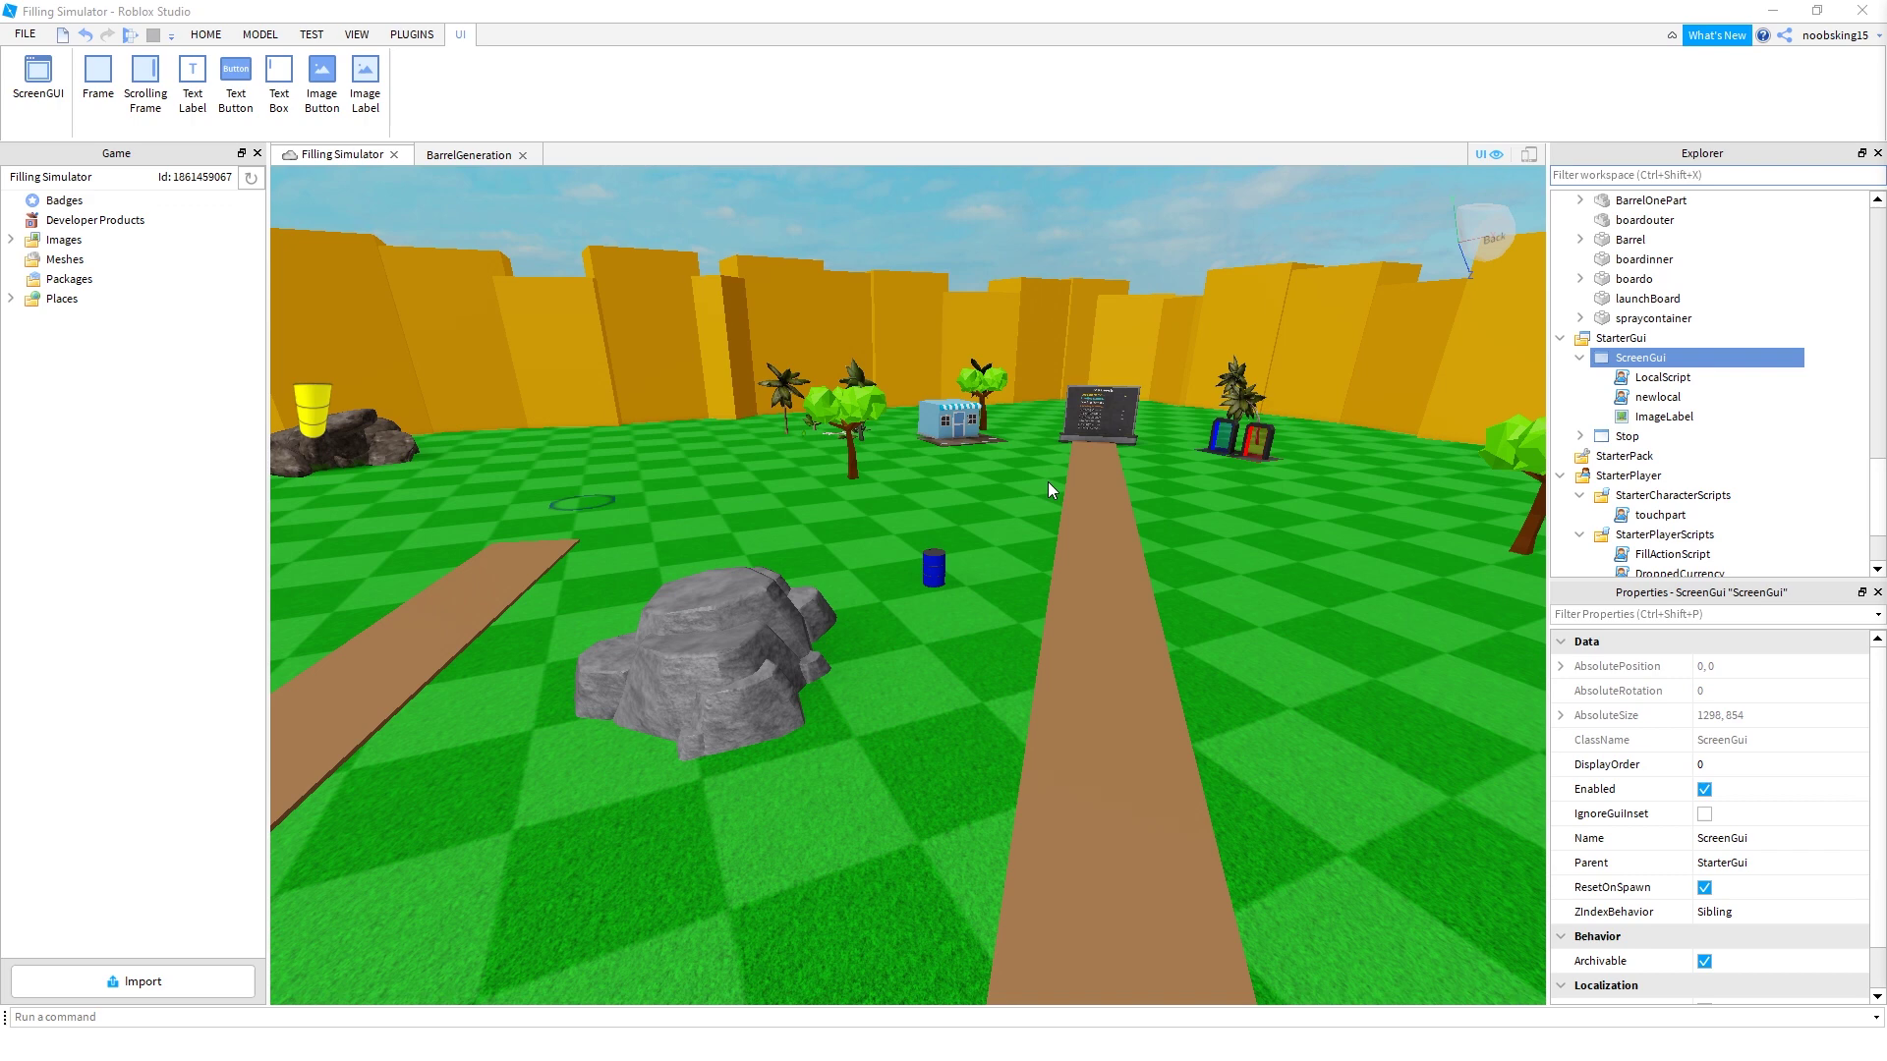
{"action": "left_click", "coordinate": [1612, 339]}
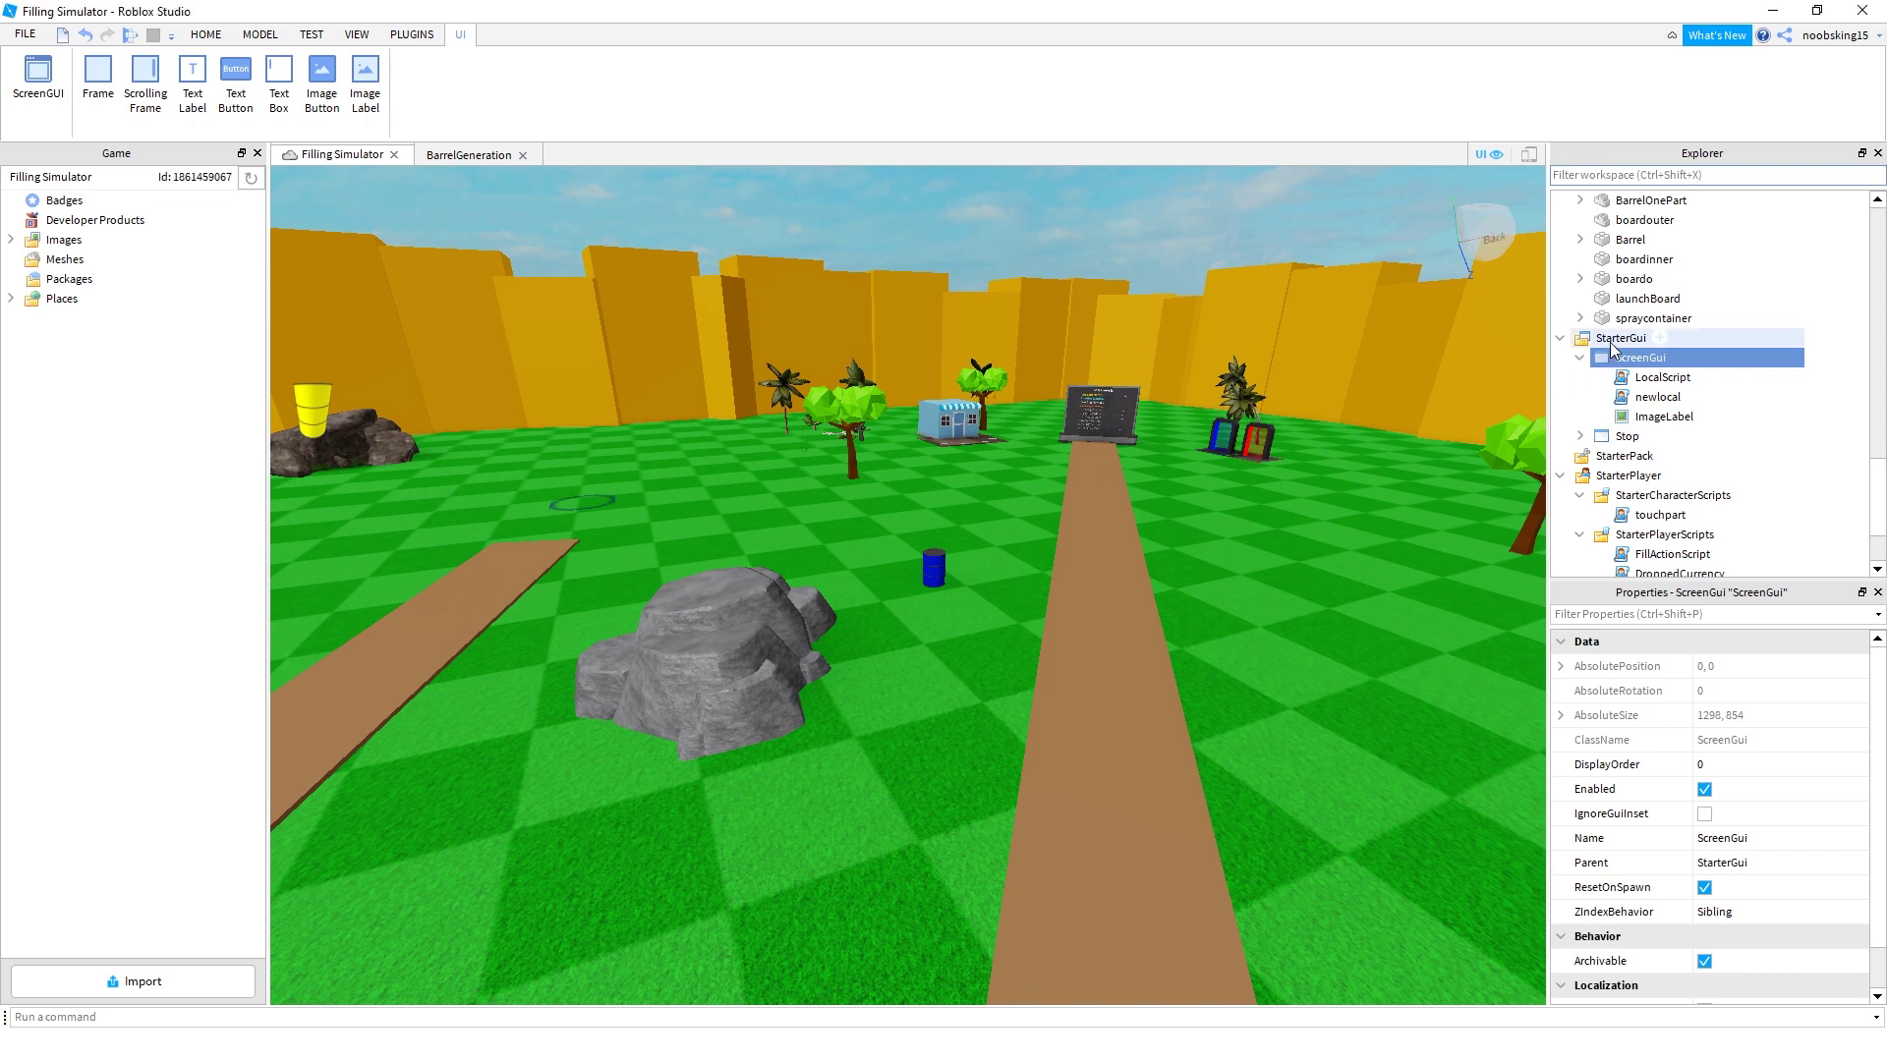
{"action": "left_click", "coordinate": [1663, 338]}
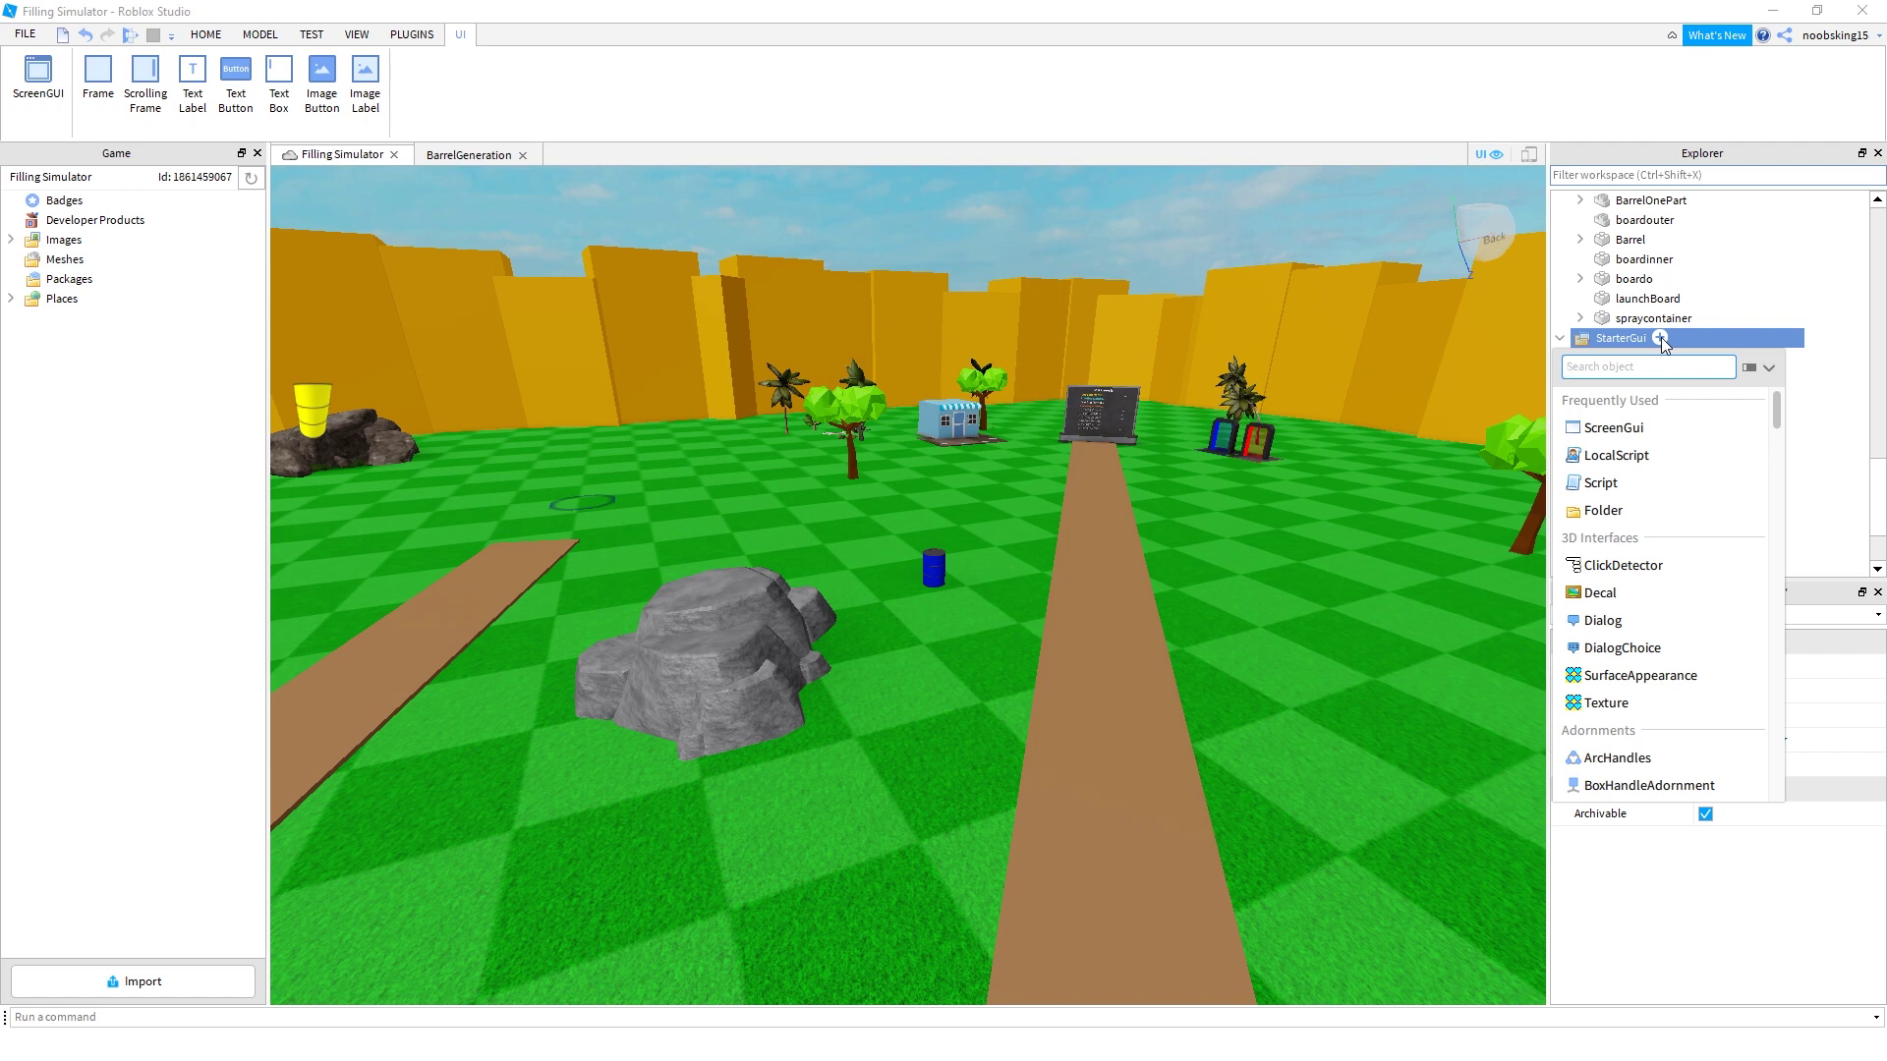
{"action": "left_click", "coordinate": [1620, 431]}
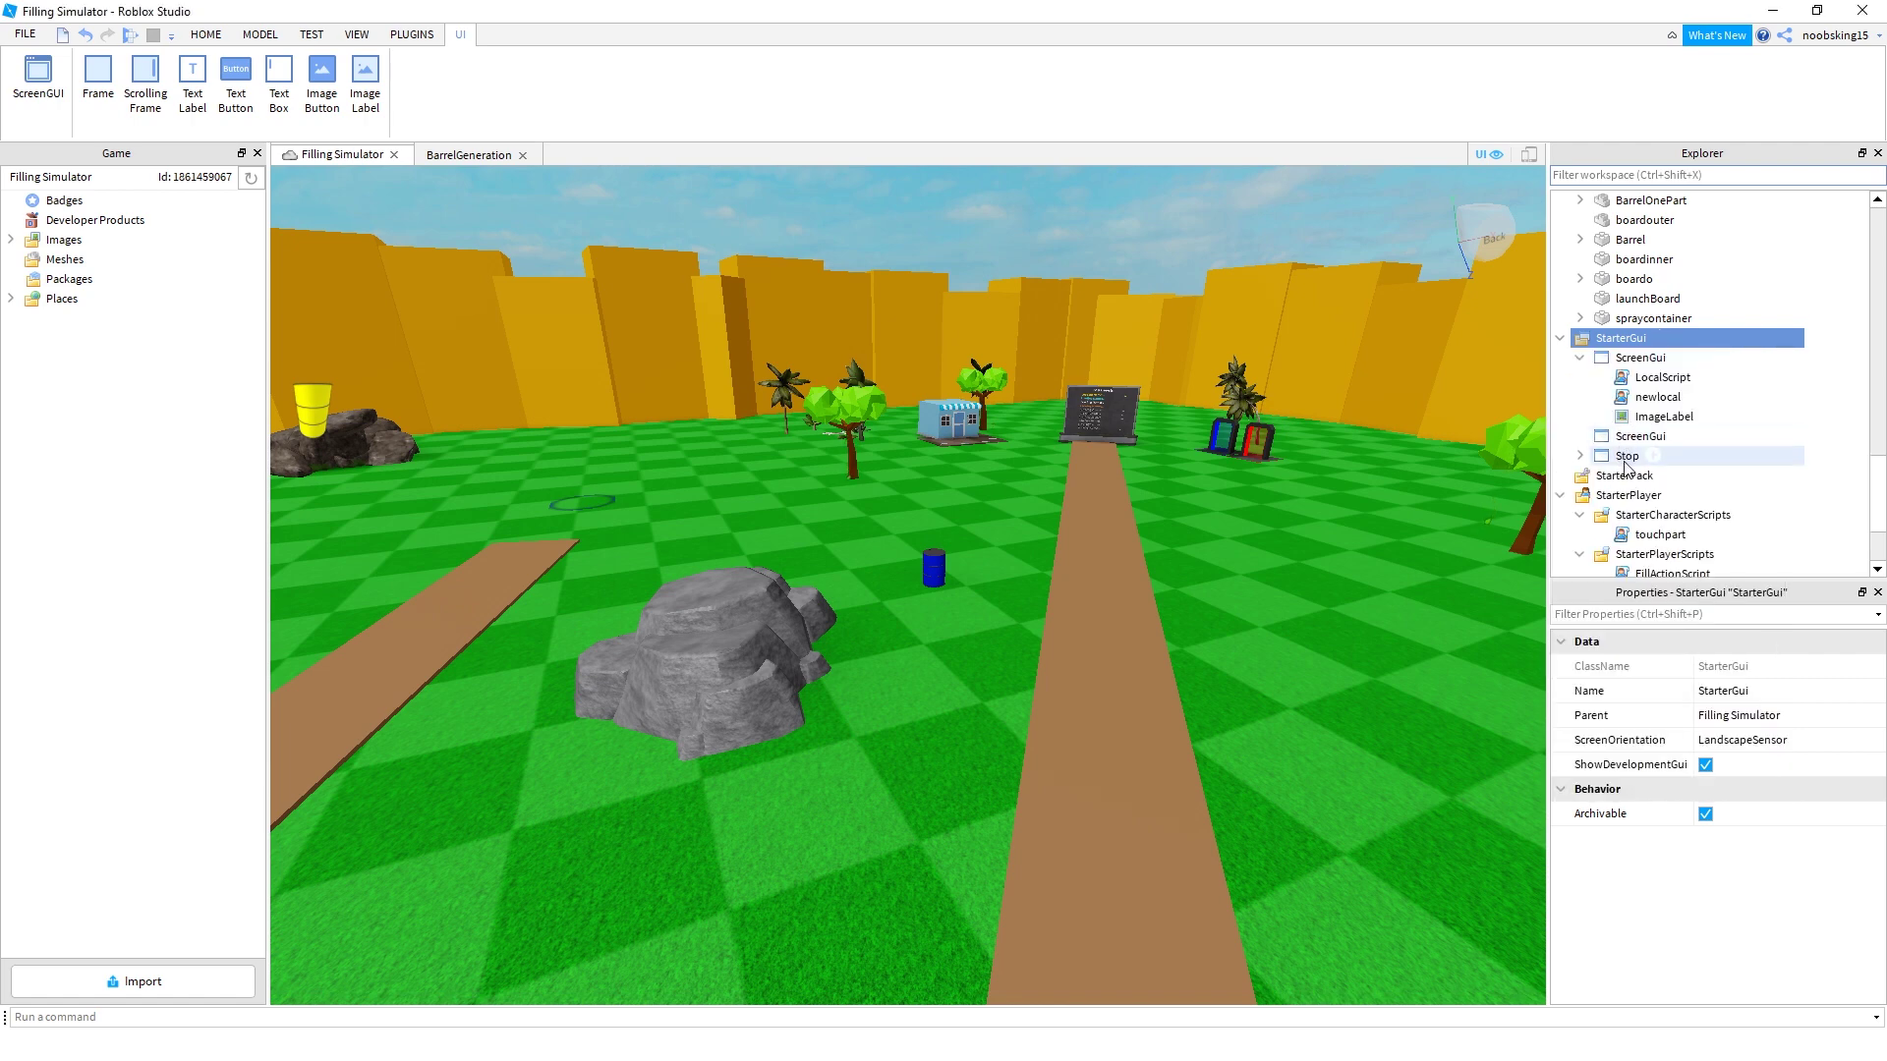
{"action": "left_click", "coordinate": [1637, 439]}
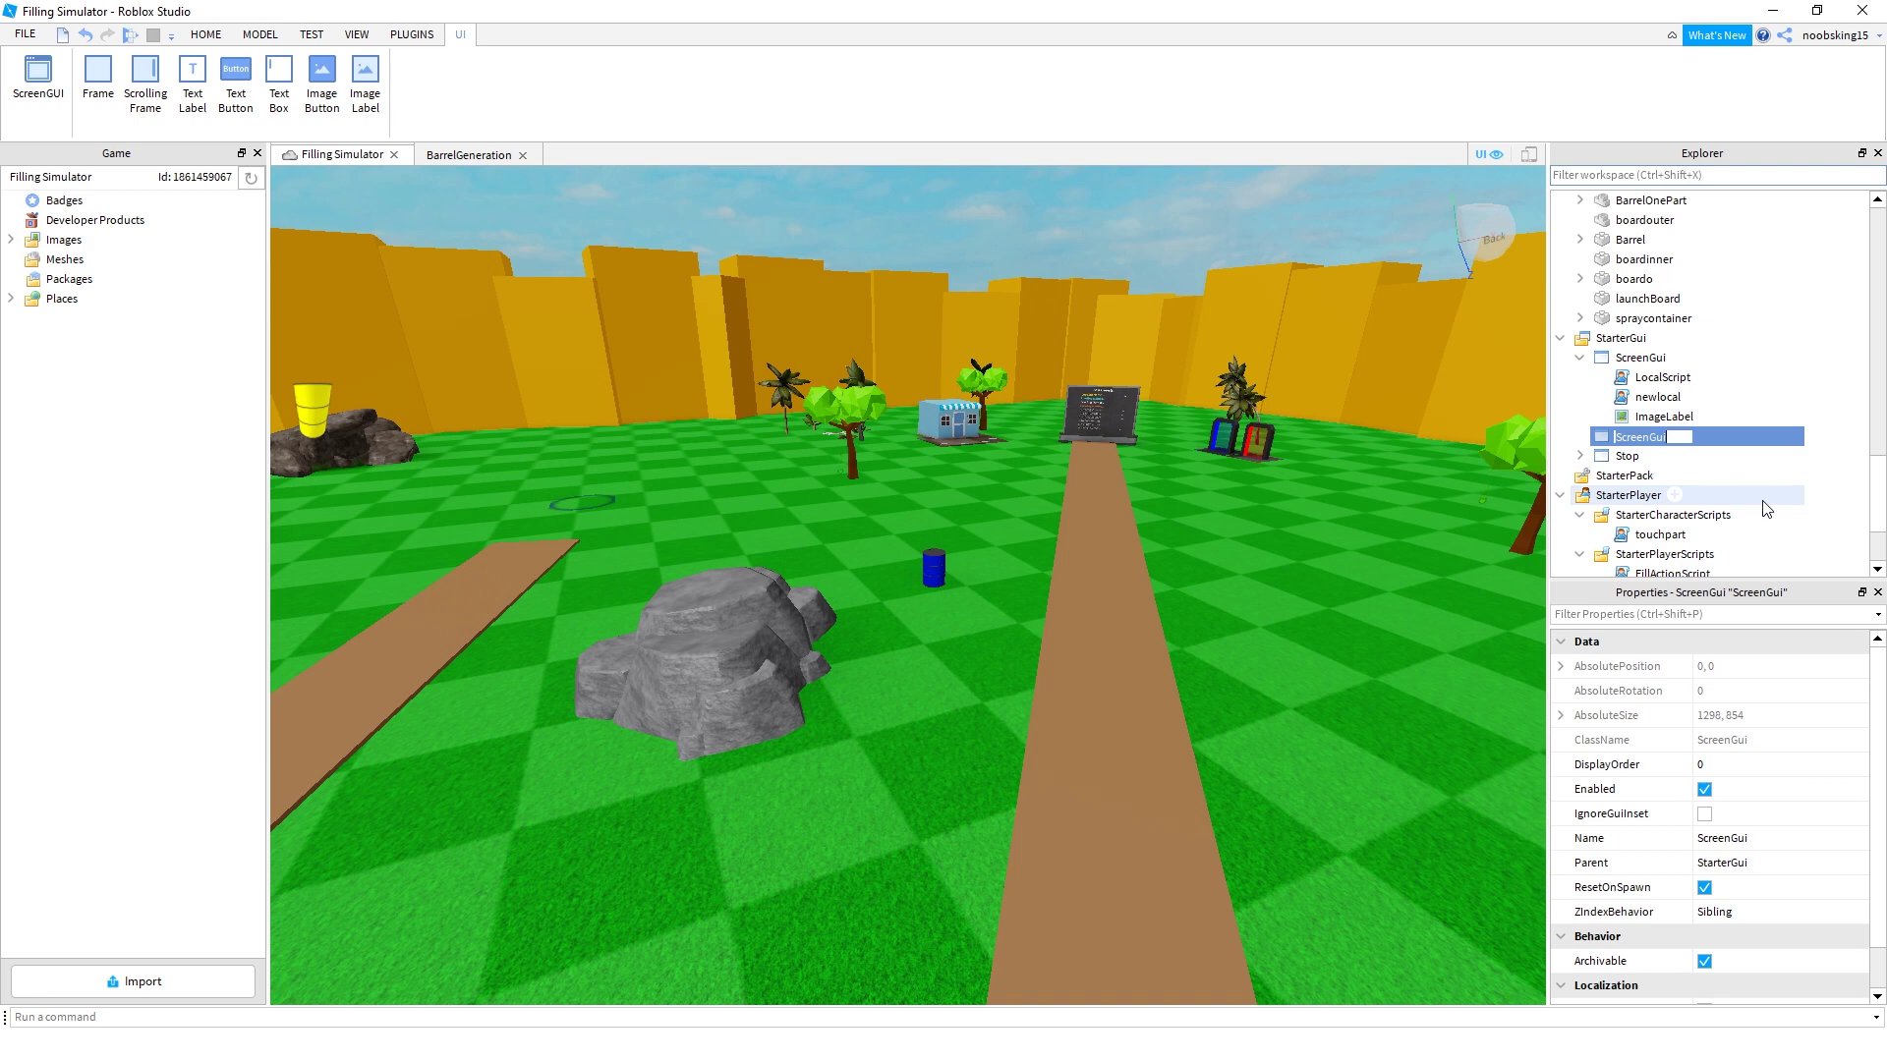
{"action": "type", "text": "BarrelGUI"}
{"action": "key", "text": "Return"}
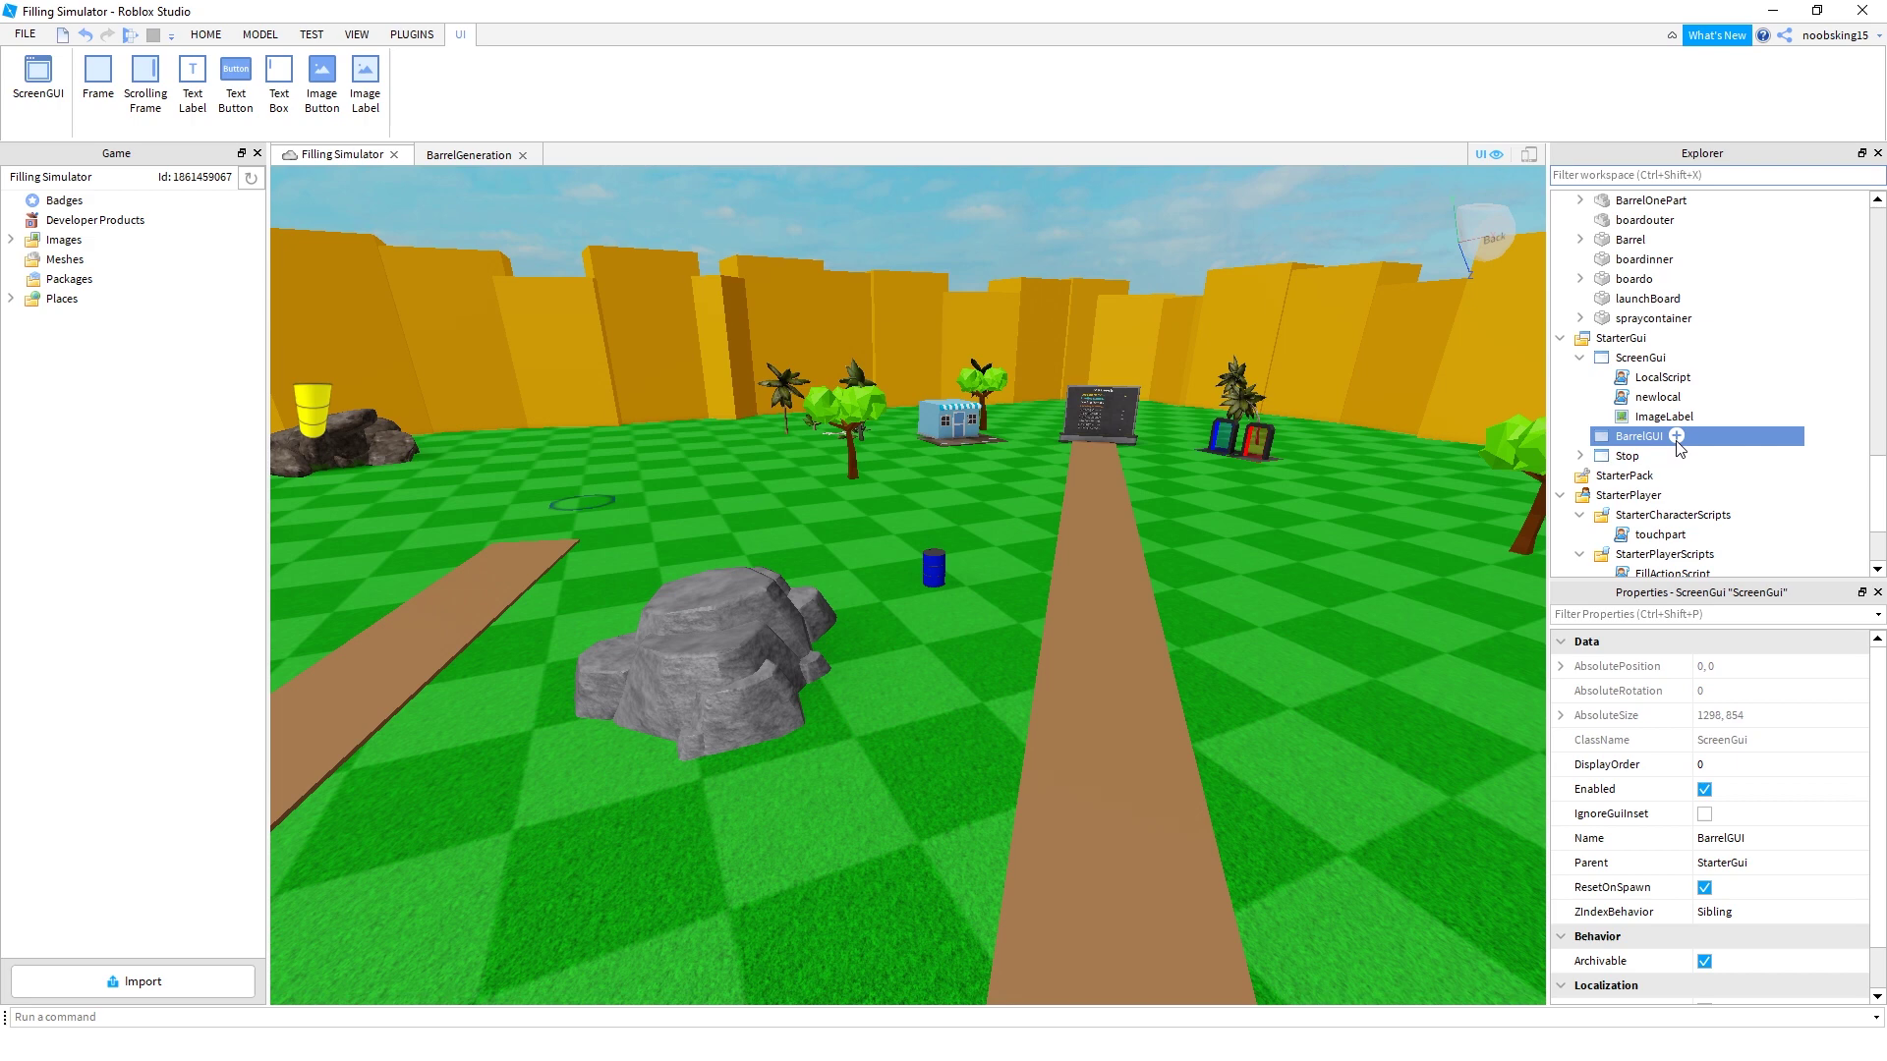
Add an ImageLabel to BarrelGUI and place it along the left edge of the game screen, about 224 x 68 pixels
{"action": "left_click", "coordinate": [1677, 440]}
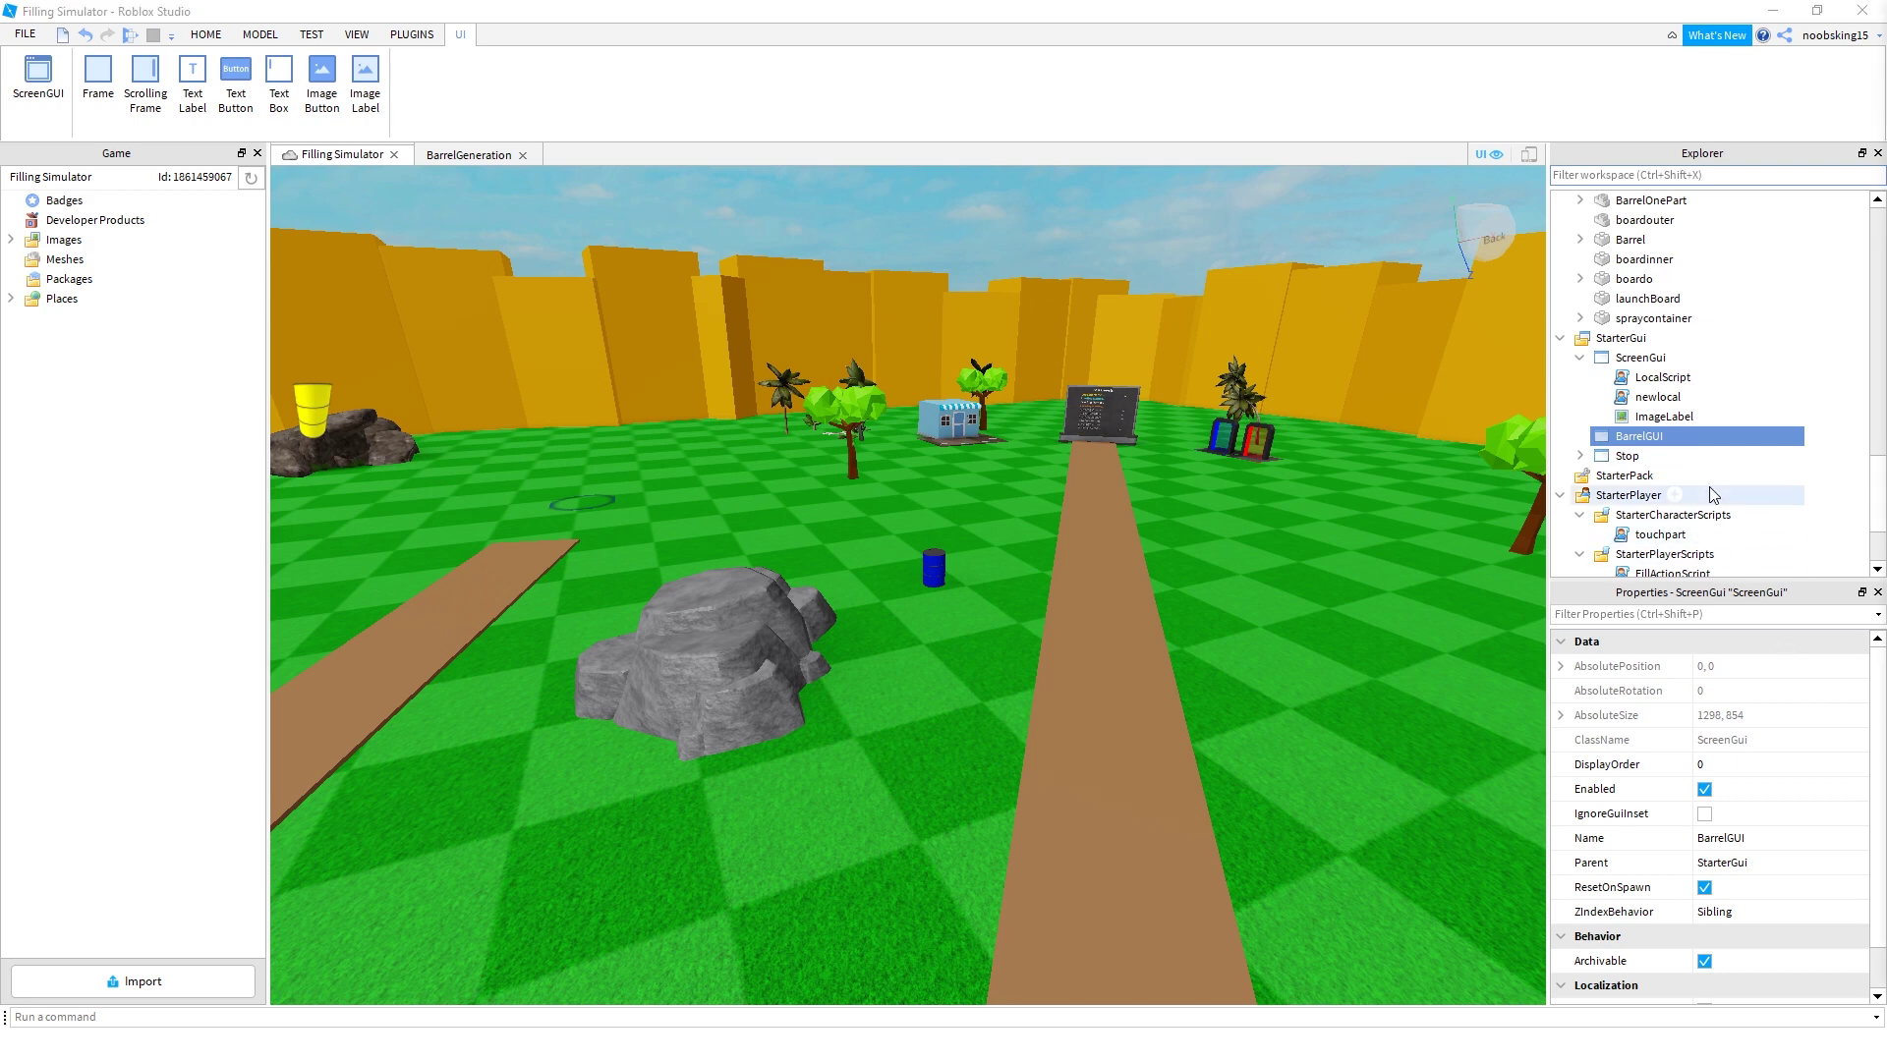
{"action": "left_click", "coordinate": [1677, 436]}
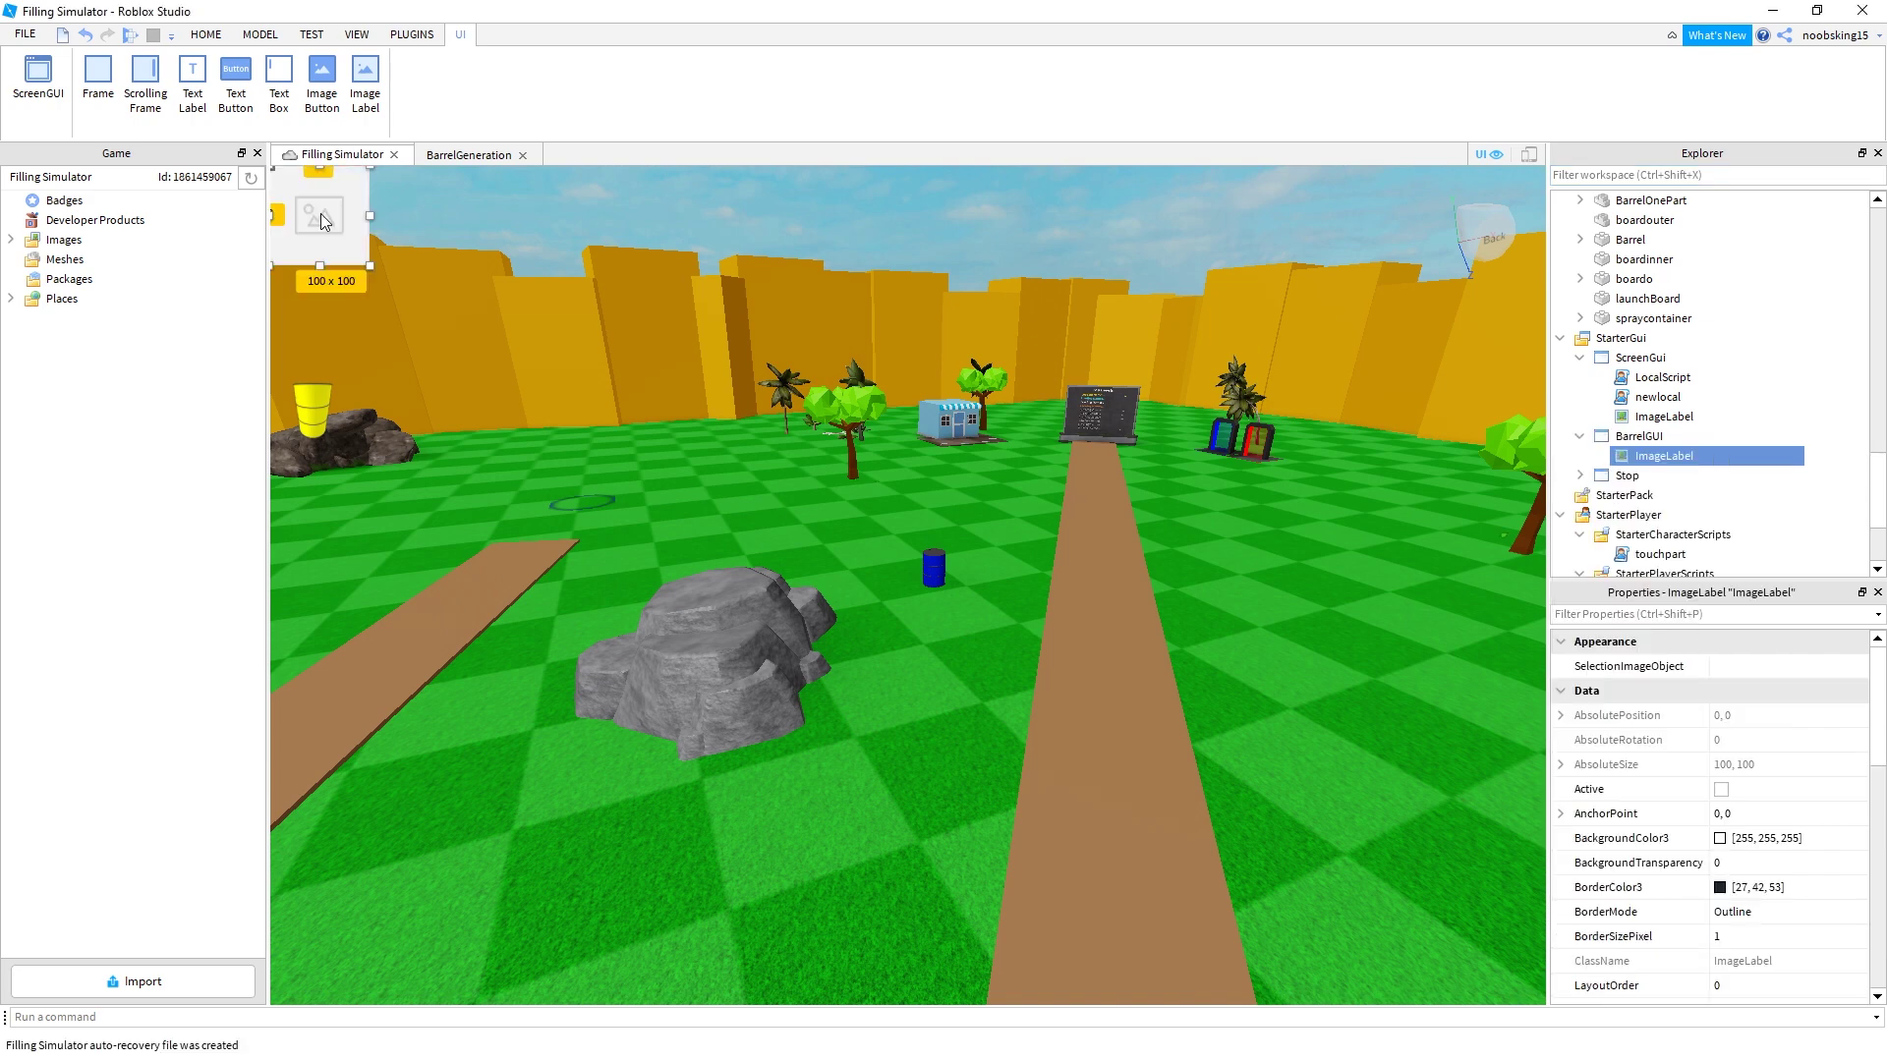
{"action": "left_click_drag", "start_coordinate": [333, 223], "coordinate": [508, 546]}
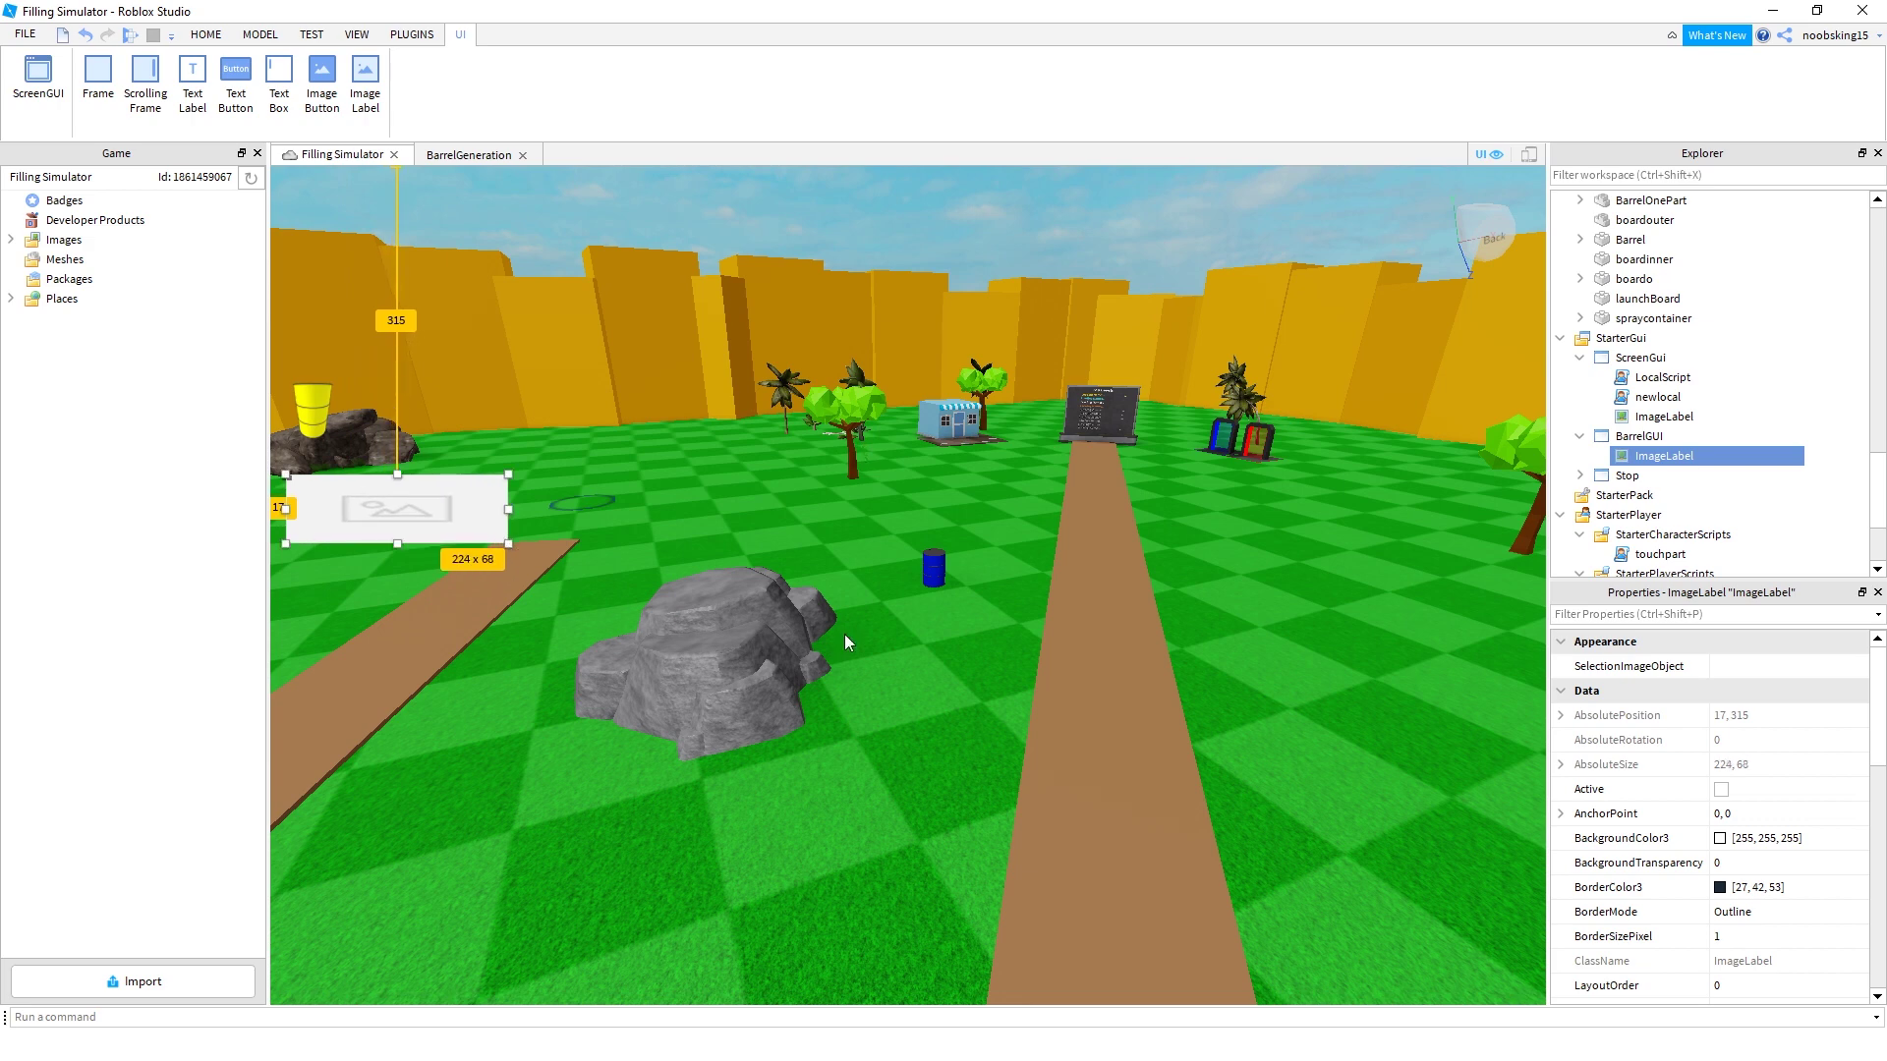
Add a TextLabel inside BarrelGUI's ImageLabel and set its text to "Barrels"
{"action": "left_click", "coordinate": [1707, 456]}
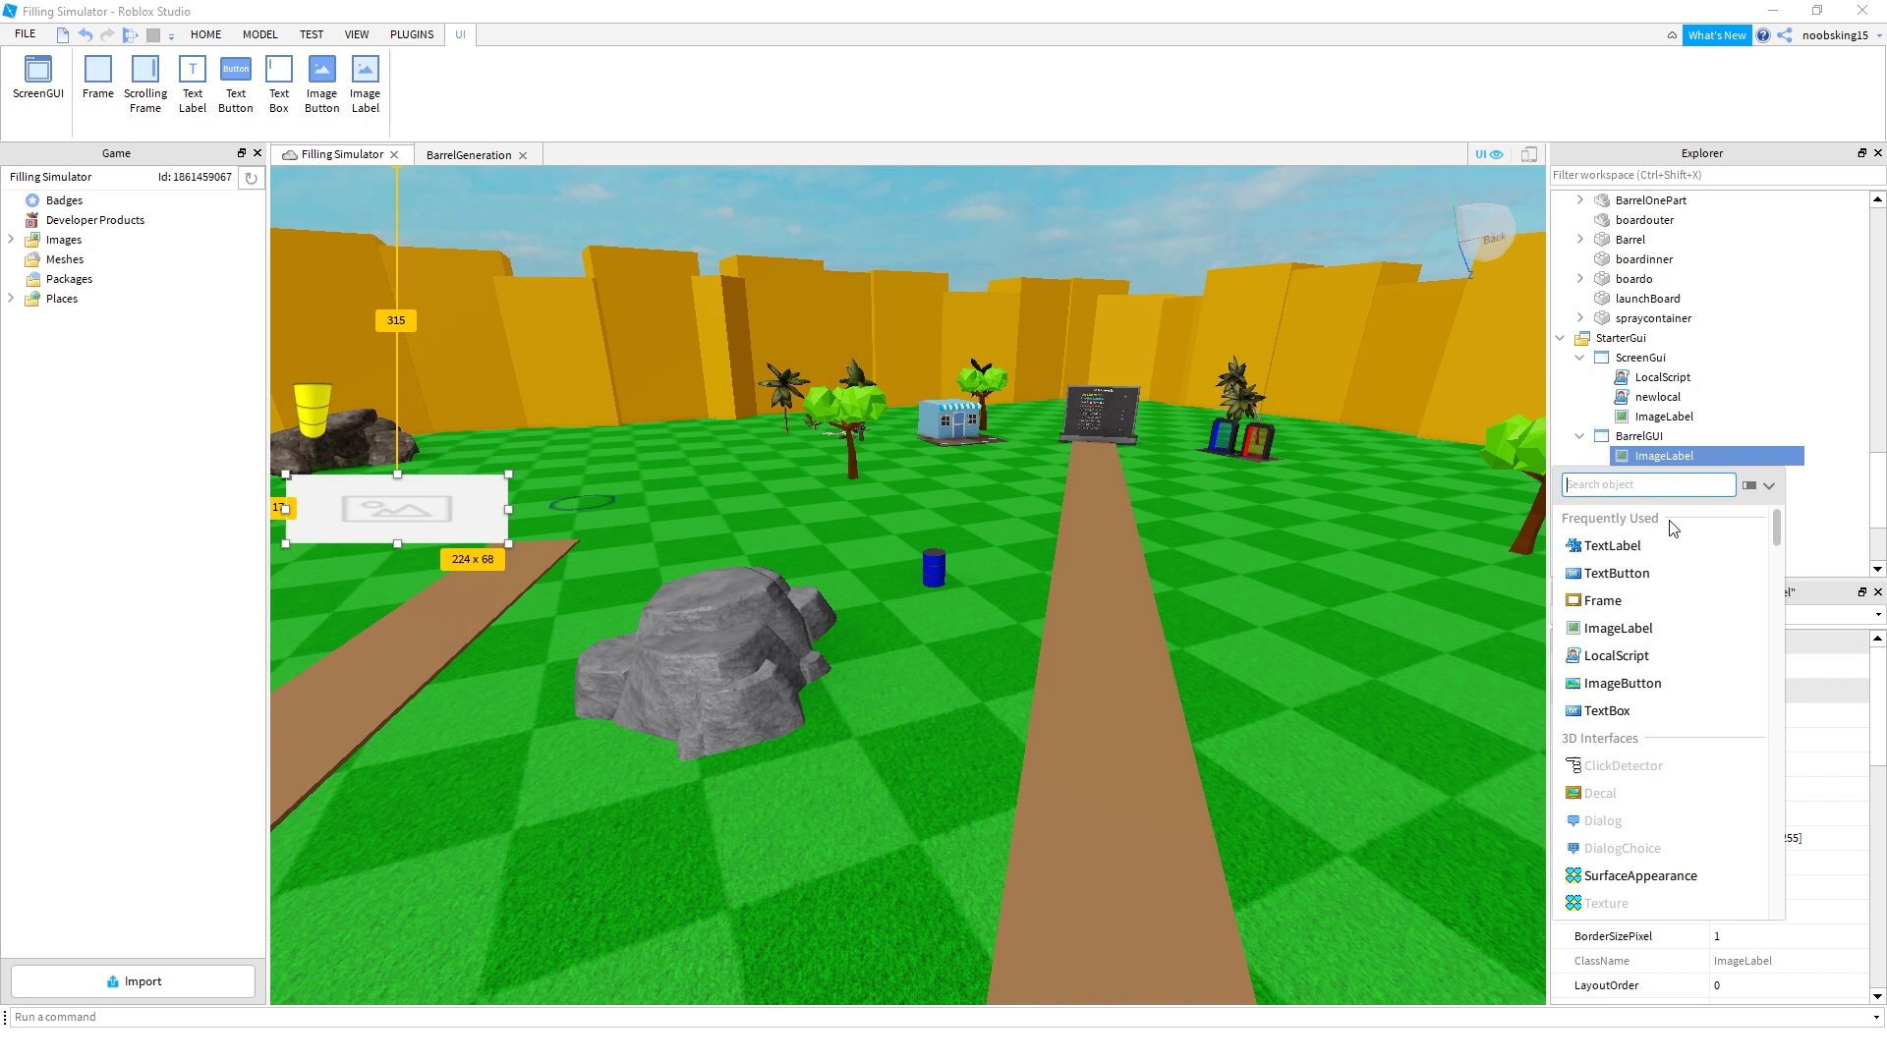
{"action": "left_click", "coordinate": [1615, 548]}
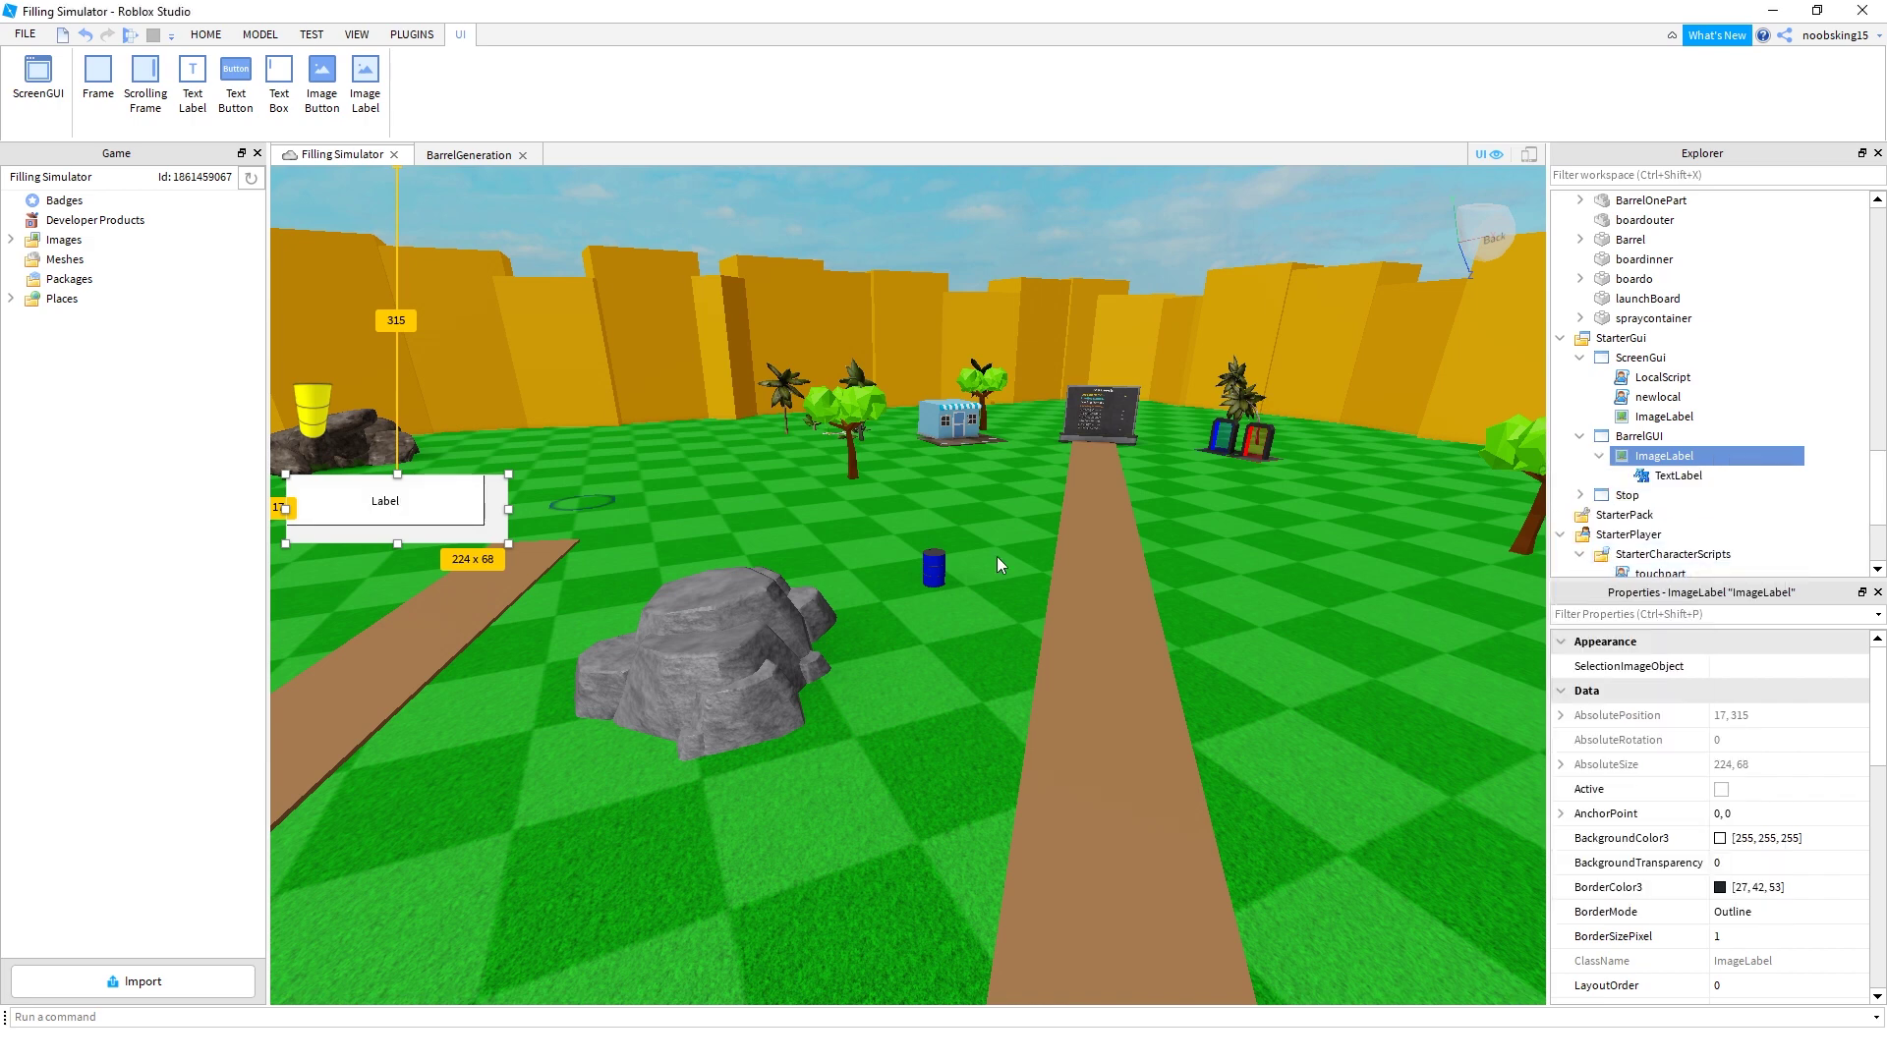
{"action": "left_click", "coordinate": [434, 517]}
{"action": "scroll", "coordinate": [1749, 800], "scroll_direction": "down", "scroll_amount": 5}
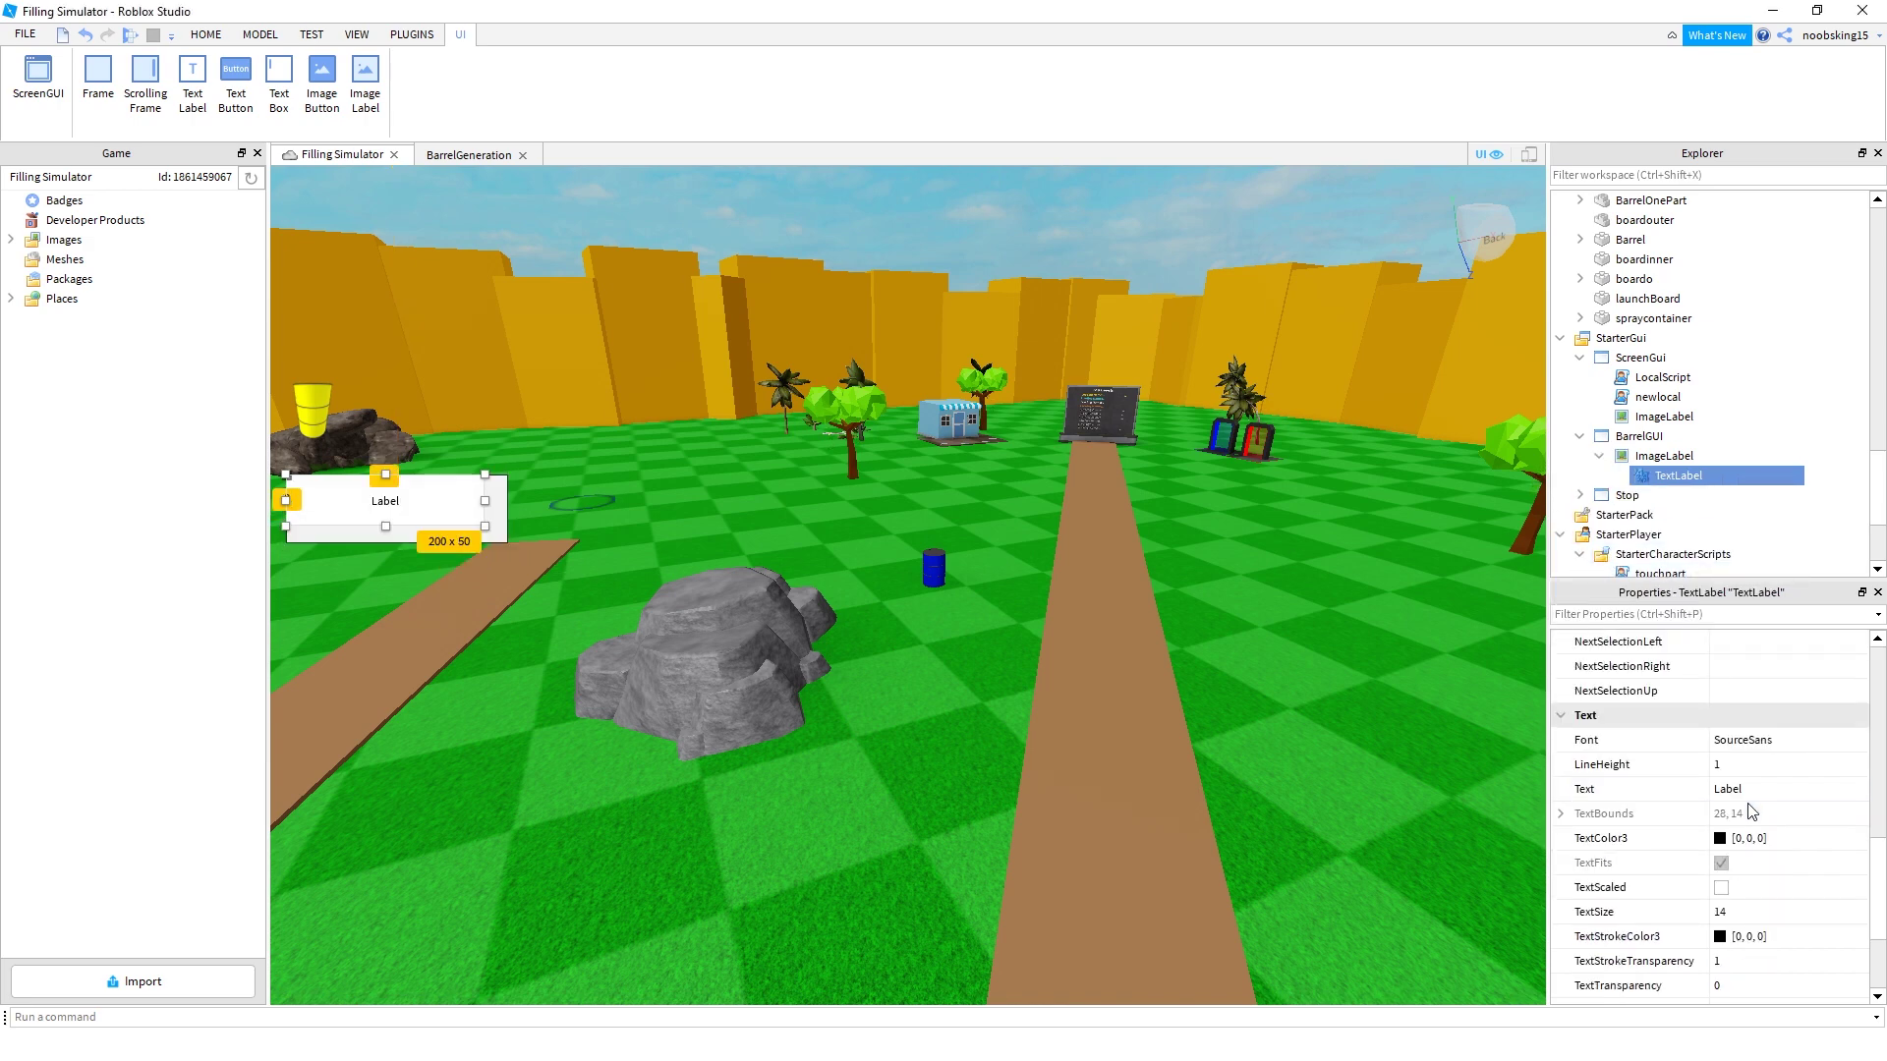
{"action": "left_click", "coordinate": [1740, 790]}
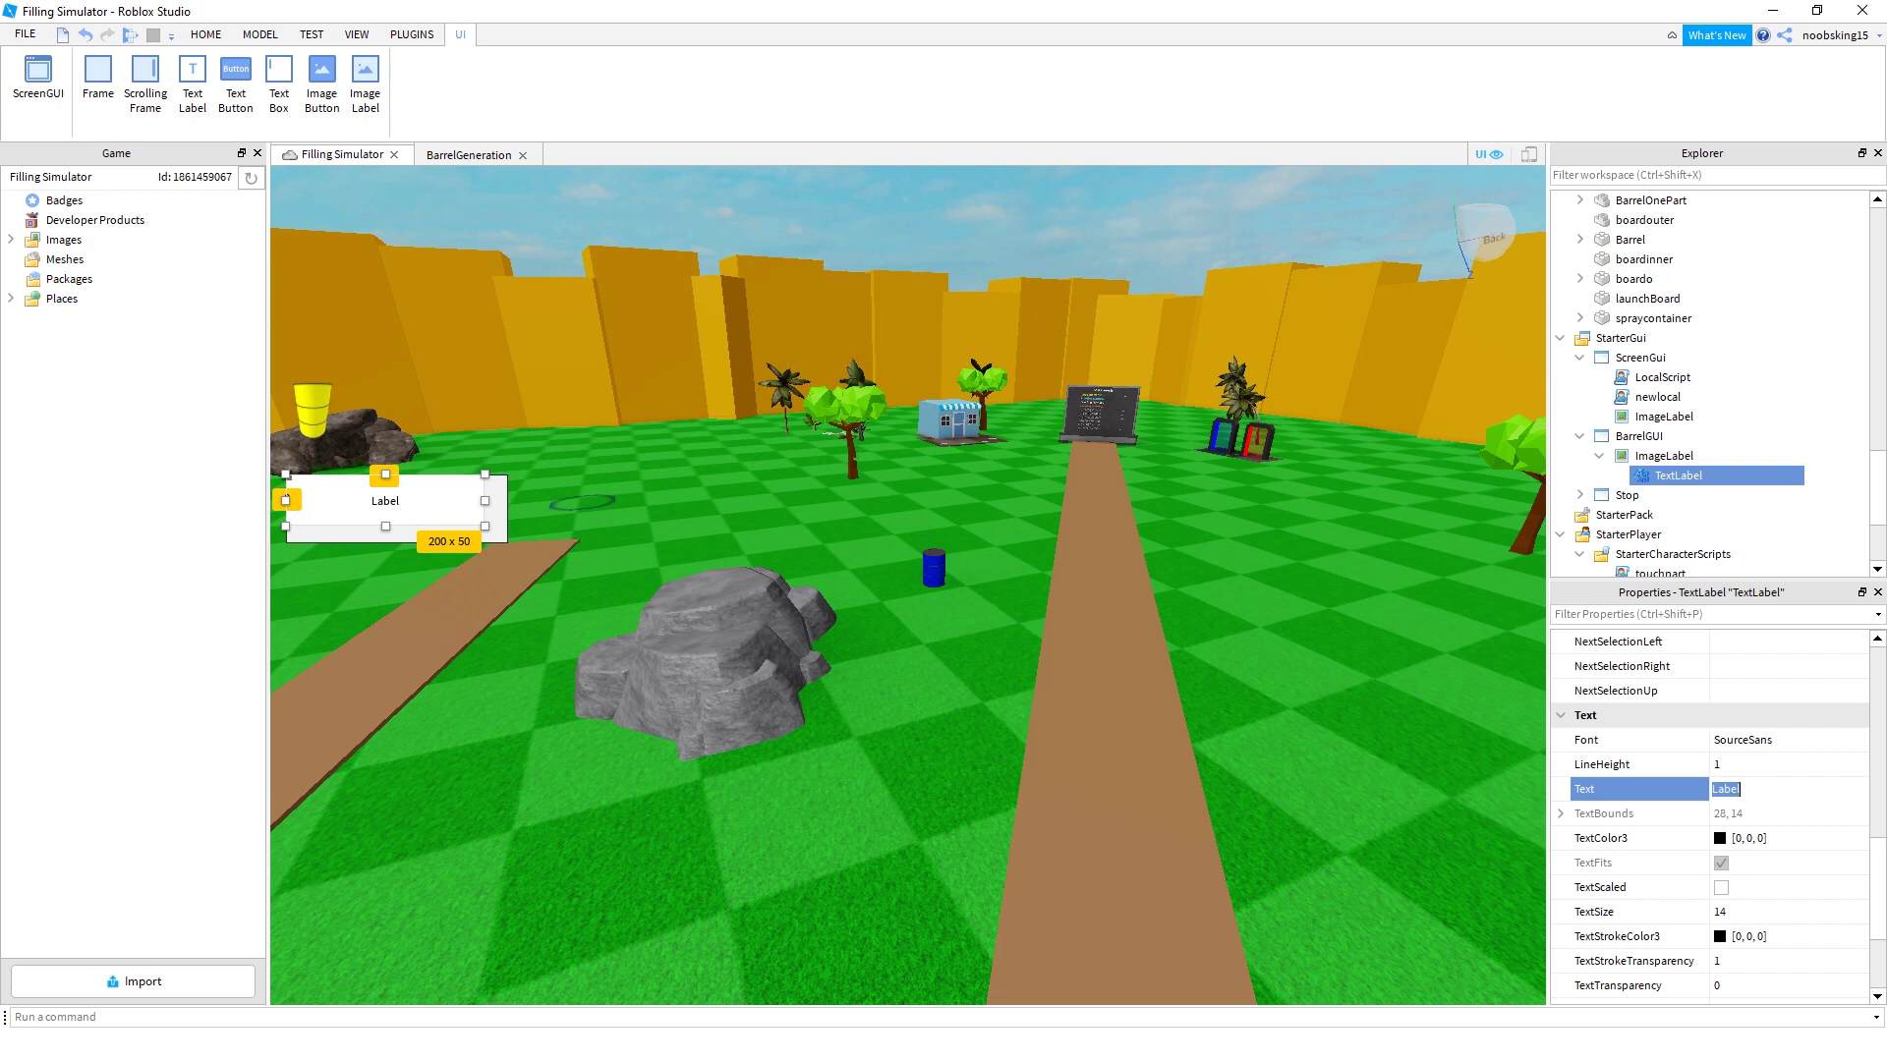
{"action": "type", "text": "Barr"}
{"action": "key", "text": "Return"}
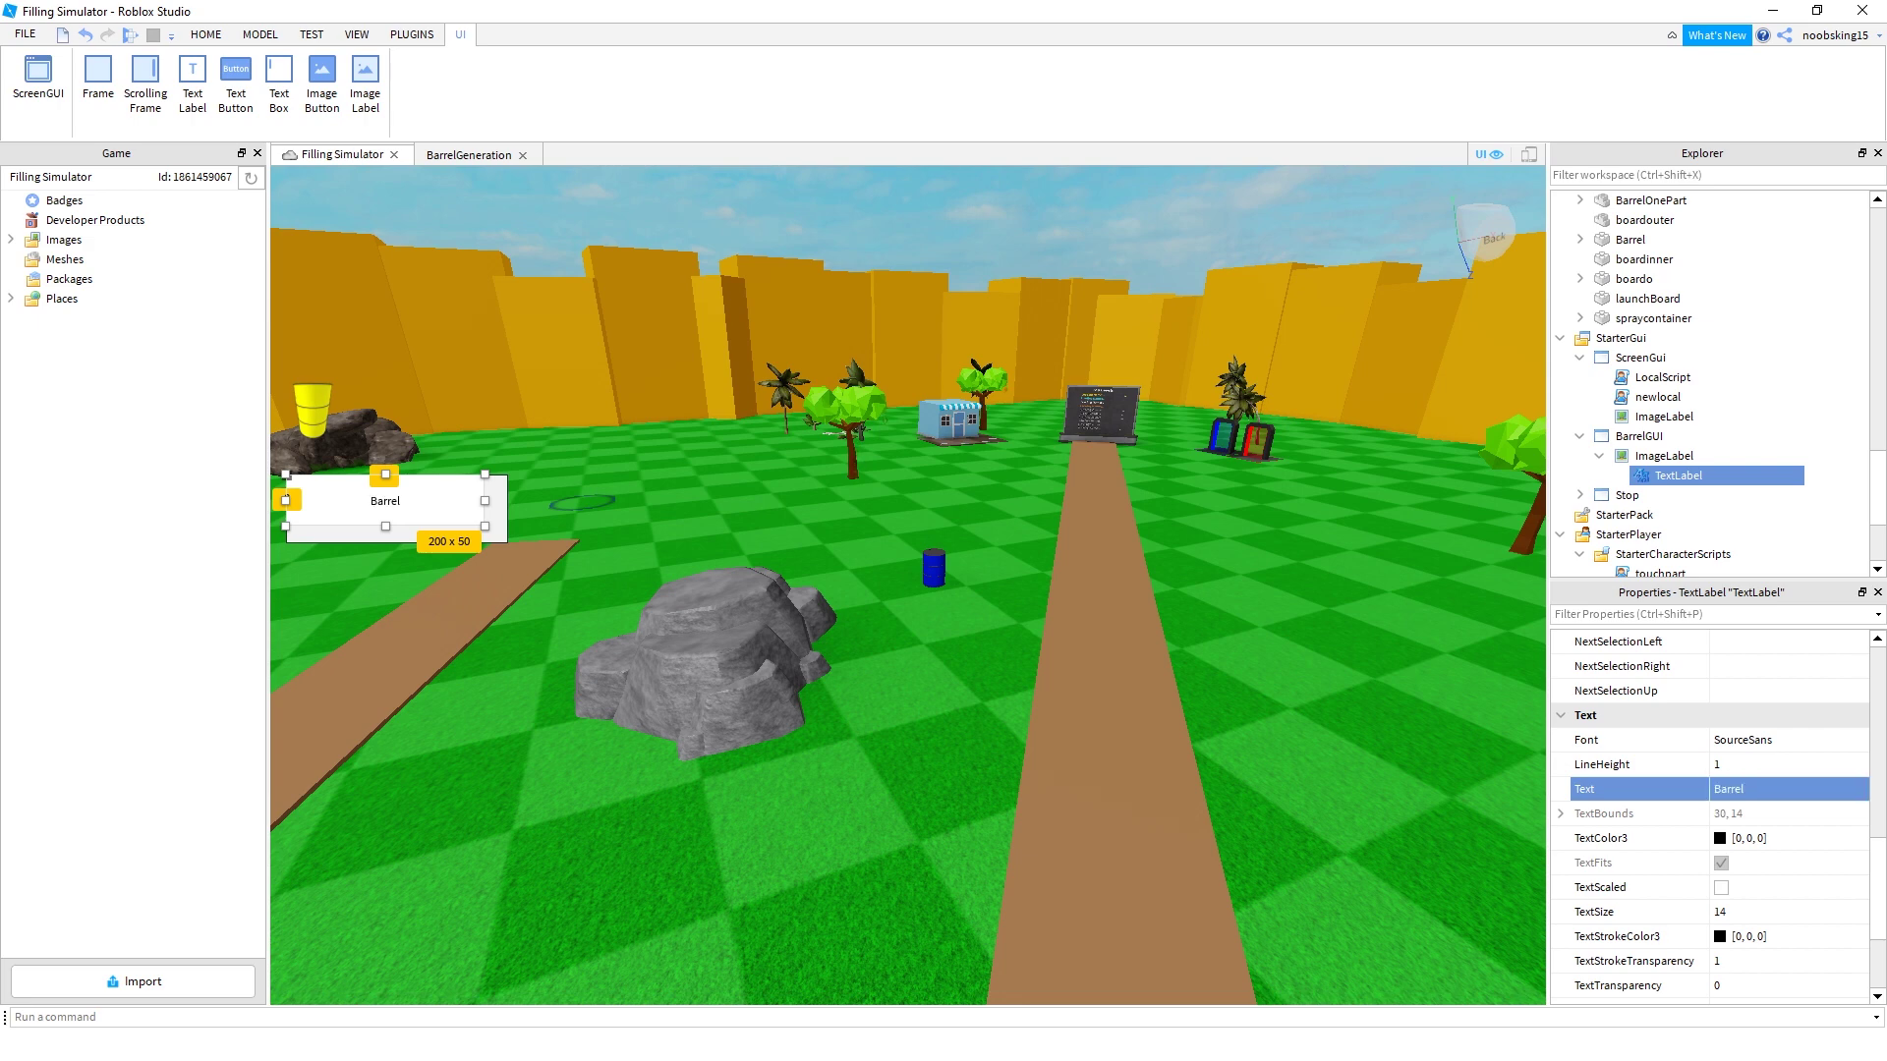
{"action": "left_click", "coordinate": [1742, 791]}
{"action": "key", "text": "End"}
{"action": "type", "text": "s"}
{"action": "key", "text": "Return"}
Set the Barrels label's TextSize to 30 and its TextXAlignment to Right
{"action": "left_click", "coordinate": [1756, 910]}
{"action": "type", "text": "30"}
{"action": "key", "text": "Return"}
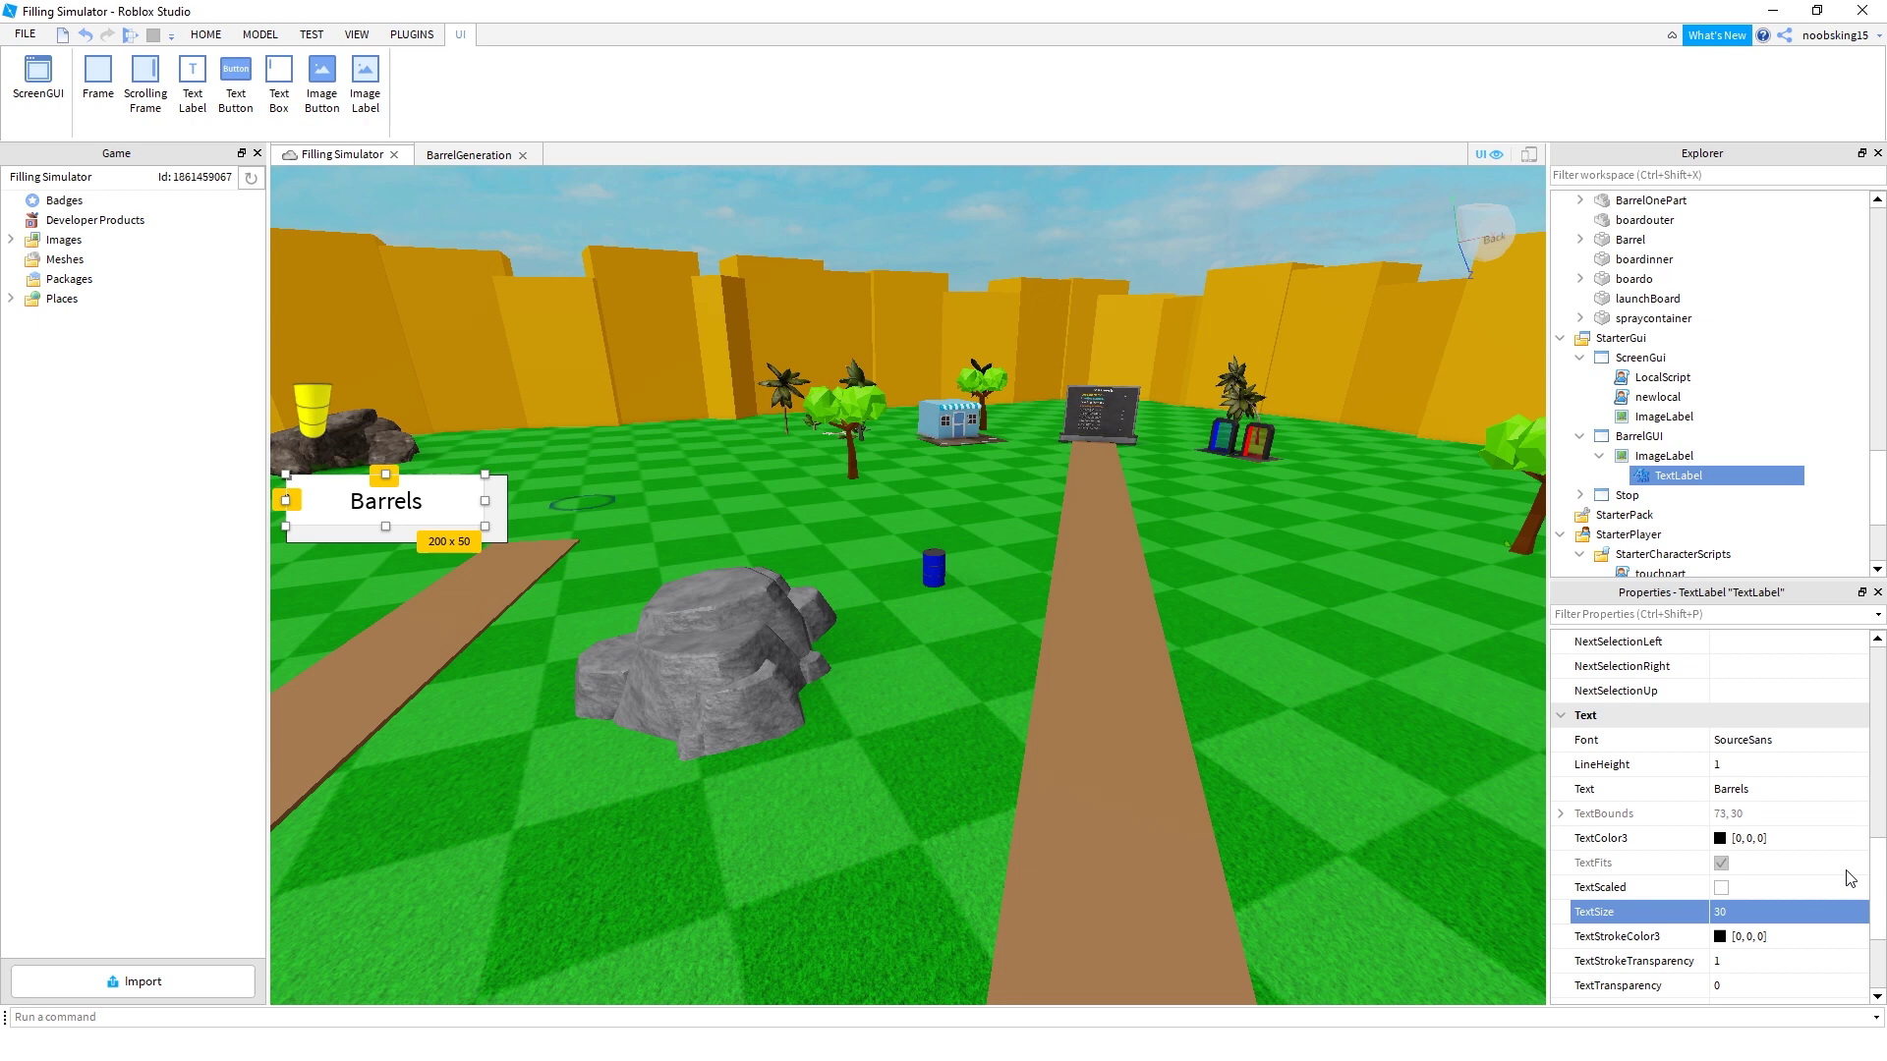
{"action": "scroll", "coordinate": [1802, 890], "scroll_direction": "down", "scroll_amount": 2}
{"action": "left_click", "coordinate": [1802, 888]}
{"action": "left_click", "coordinate": [1803, 890]}
{"action": "left_click", "coordinate": [1802, 937]}
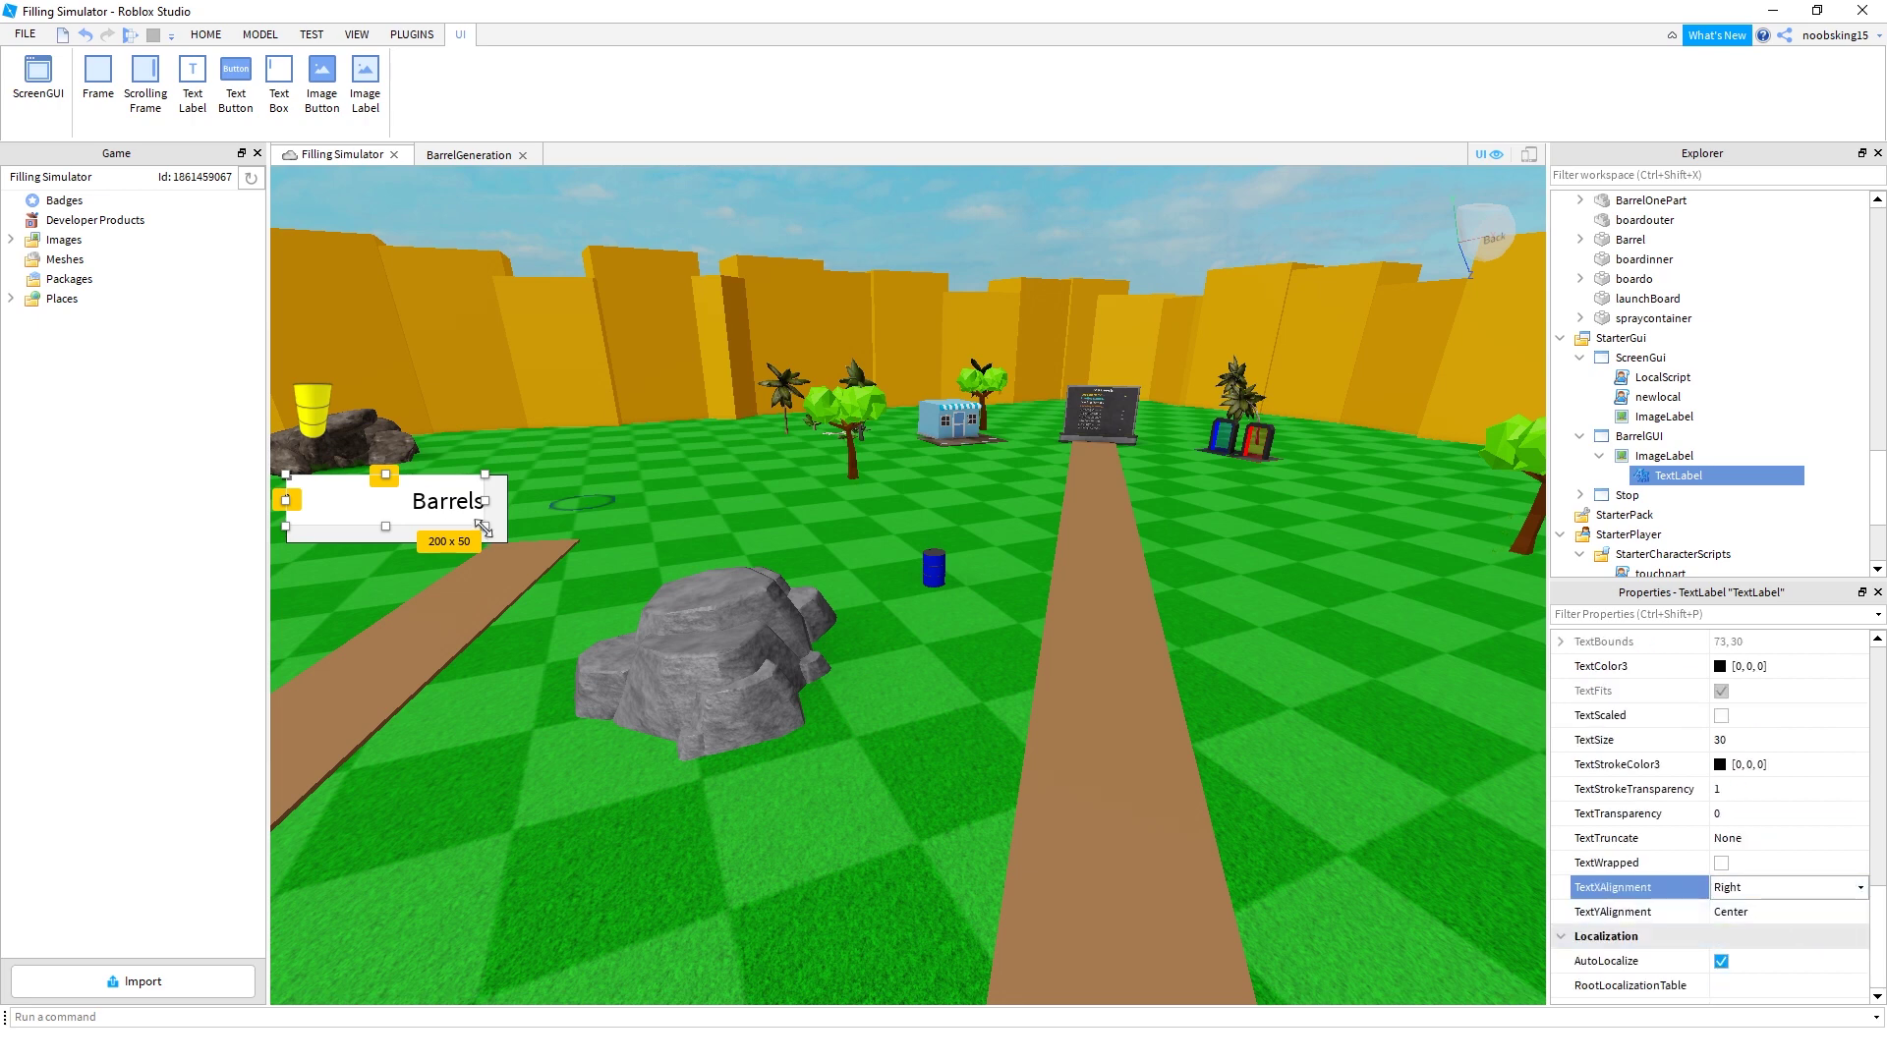
Resize the Barrels text label to about 208 x 68 pixels and set its BackgroundTransparency to 1
{"action": "mouse_move", "coordinate": [484, 527]}
{"action": "left_mouse_down"}
{"action": "mouse_move", "coordinate": [500, 552]}
{"action": "mouse_move", "coordinate": [492, 511]}
{"action": "left_mouse_up"}
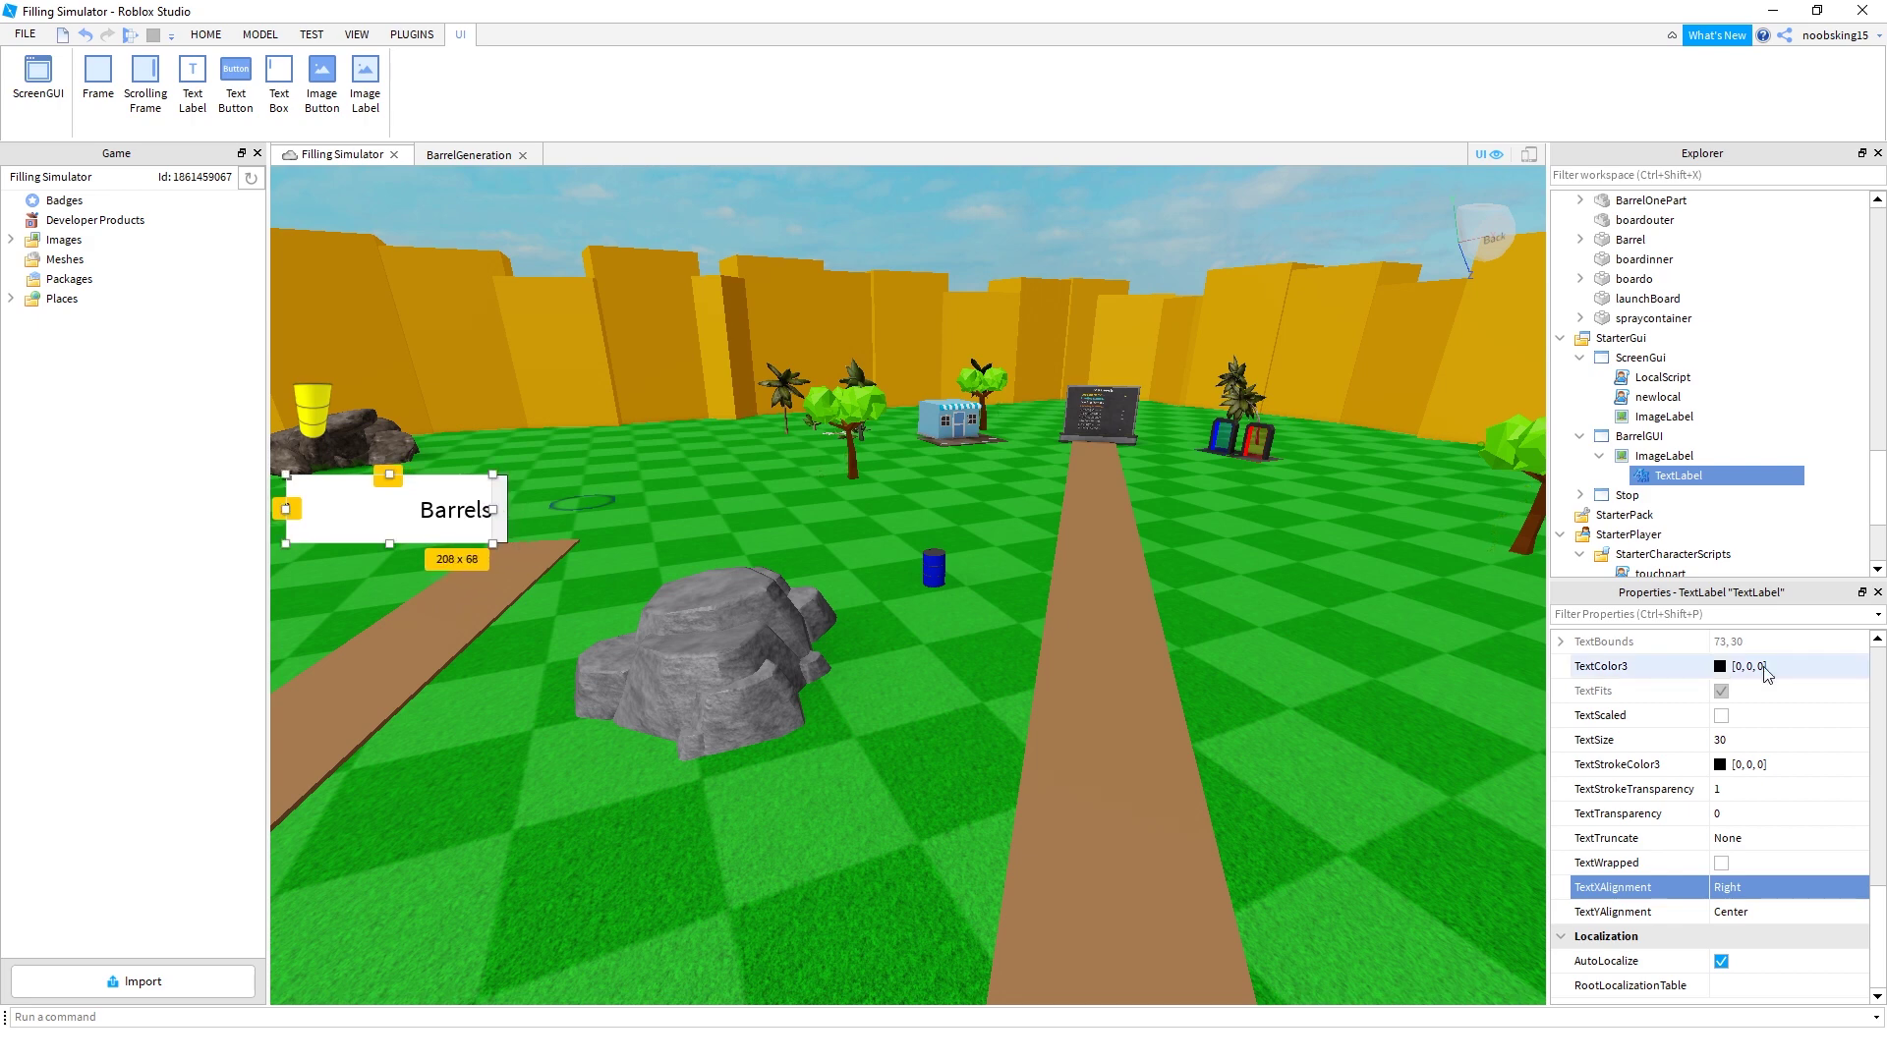
{"action": "scroll", "coordinate": [1789, 872], "scroll_direction": "up", "scroll_amount": 4}
{"action": "scroll", "coordinate": [1788, 872], "scroll_direction": "up", "scroll_amount": 15}
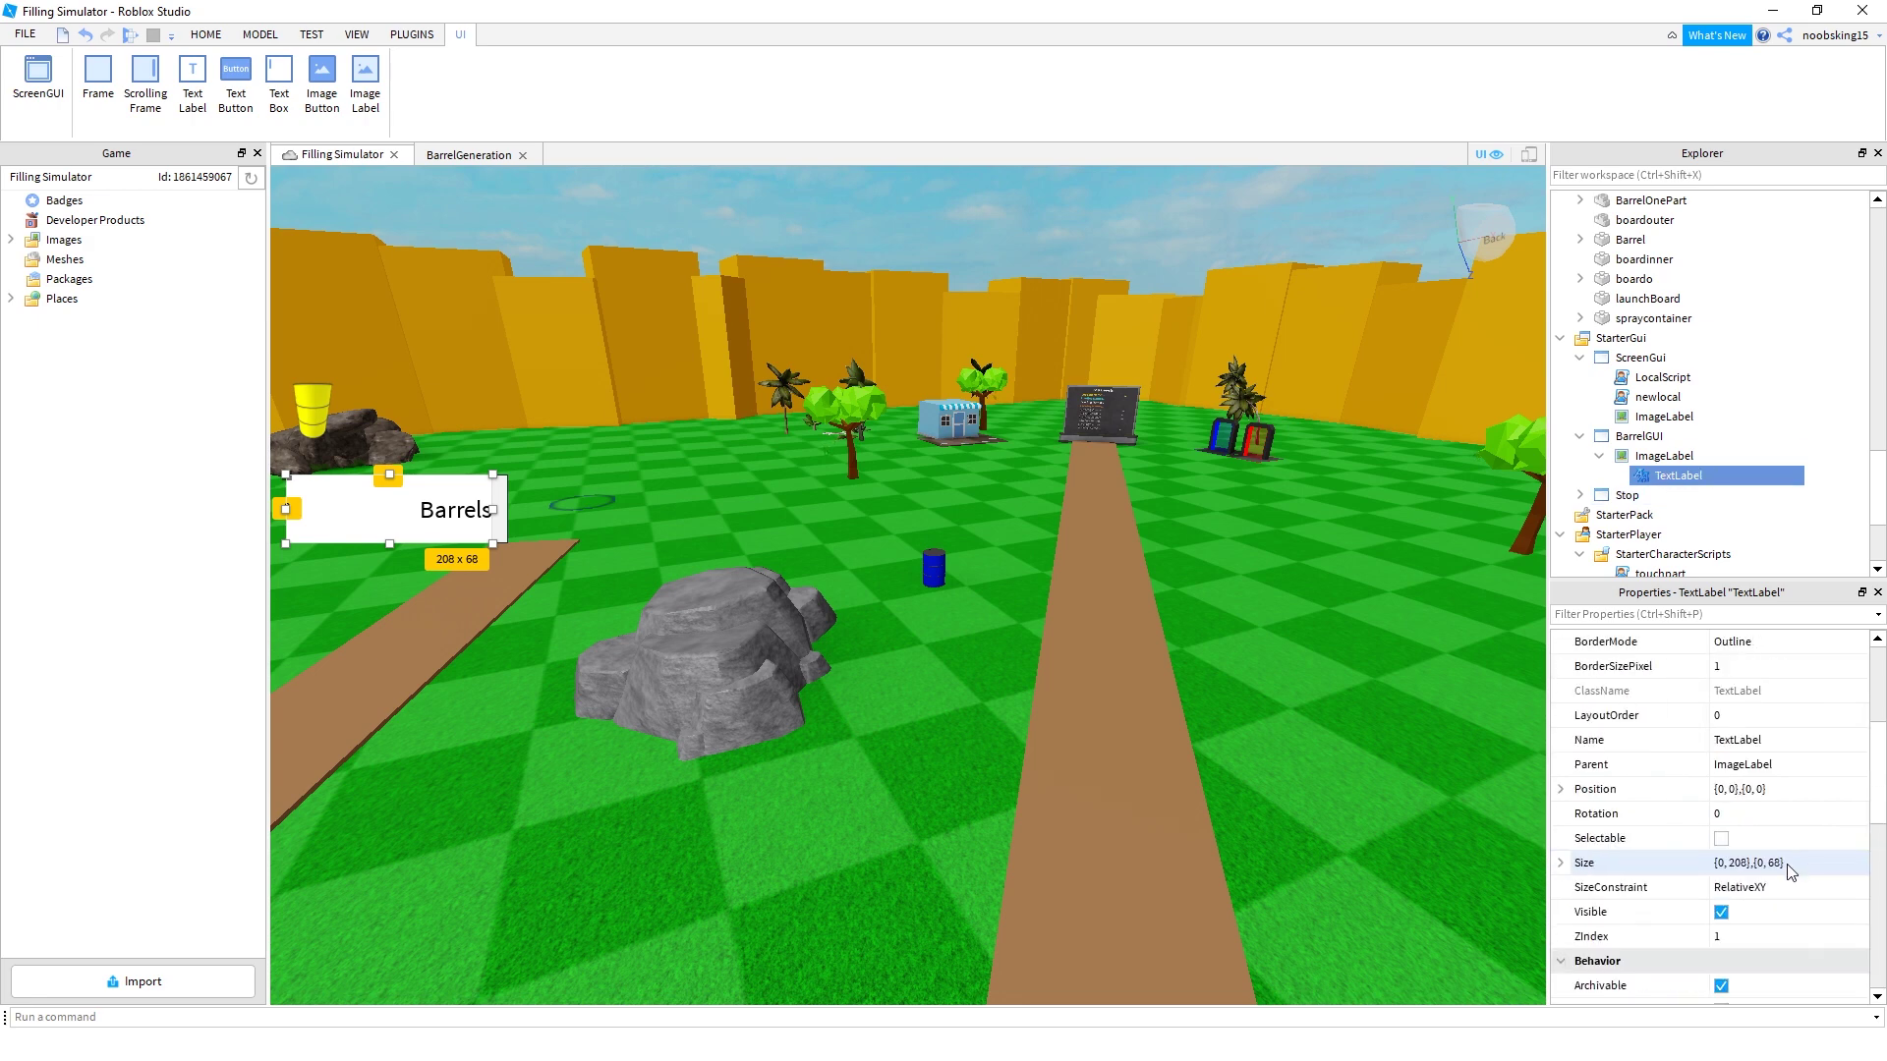
{"action": "left_click", "coordinate": [1769, 864]}
{"action": "type", "text": "1"}
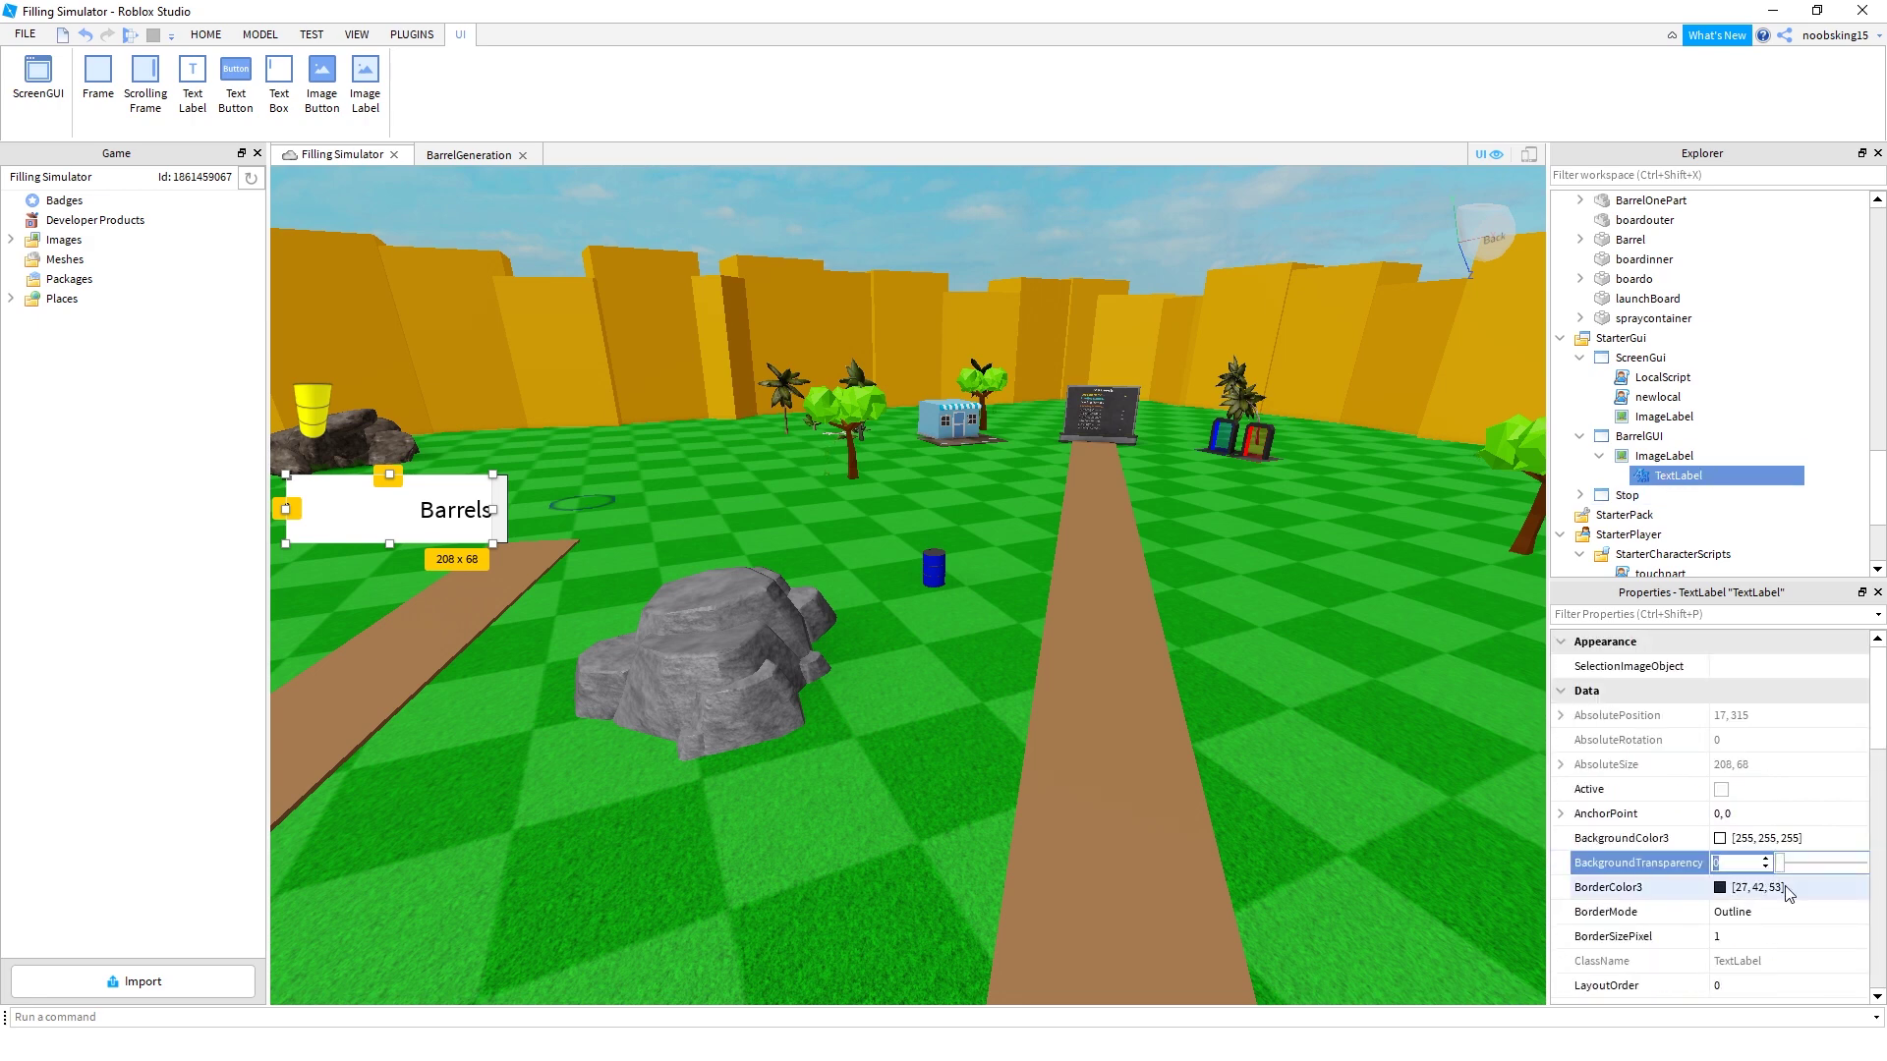
{"action": "key", "text": "Return"}
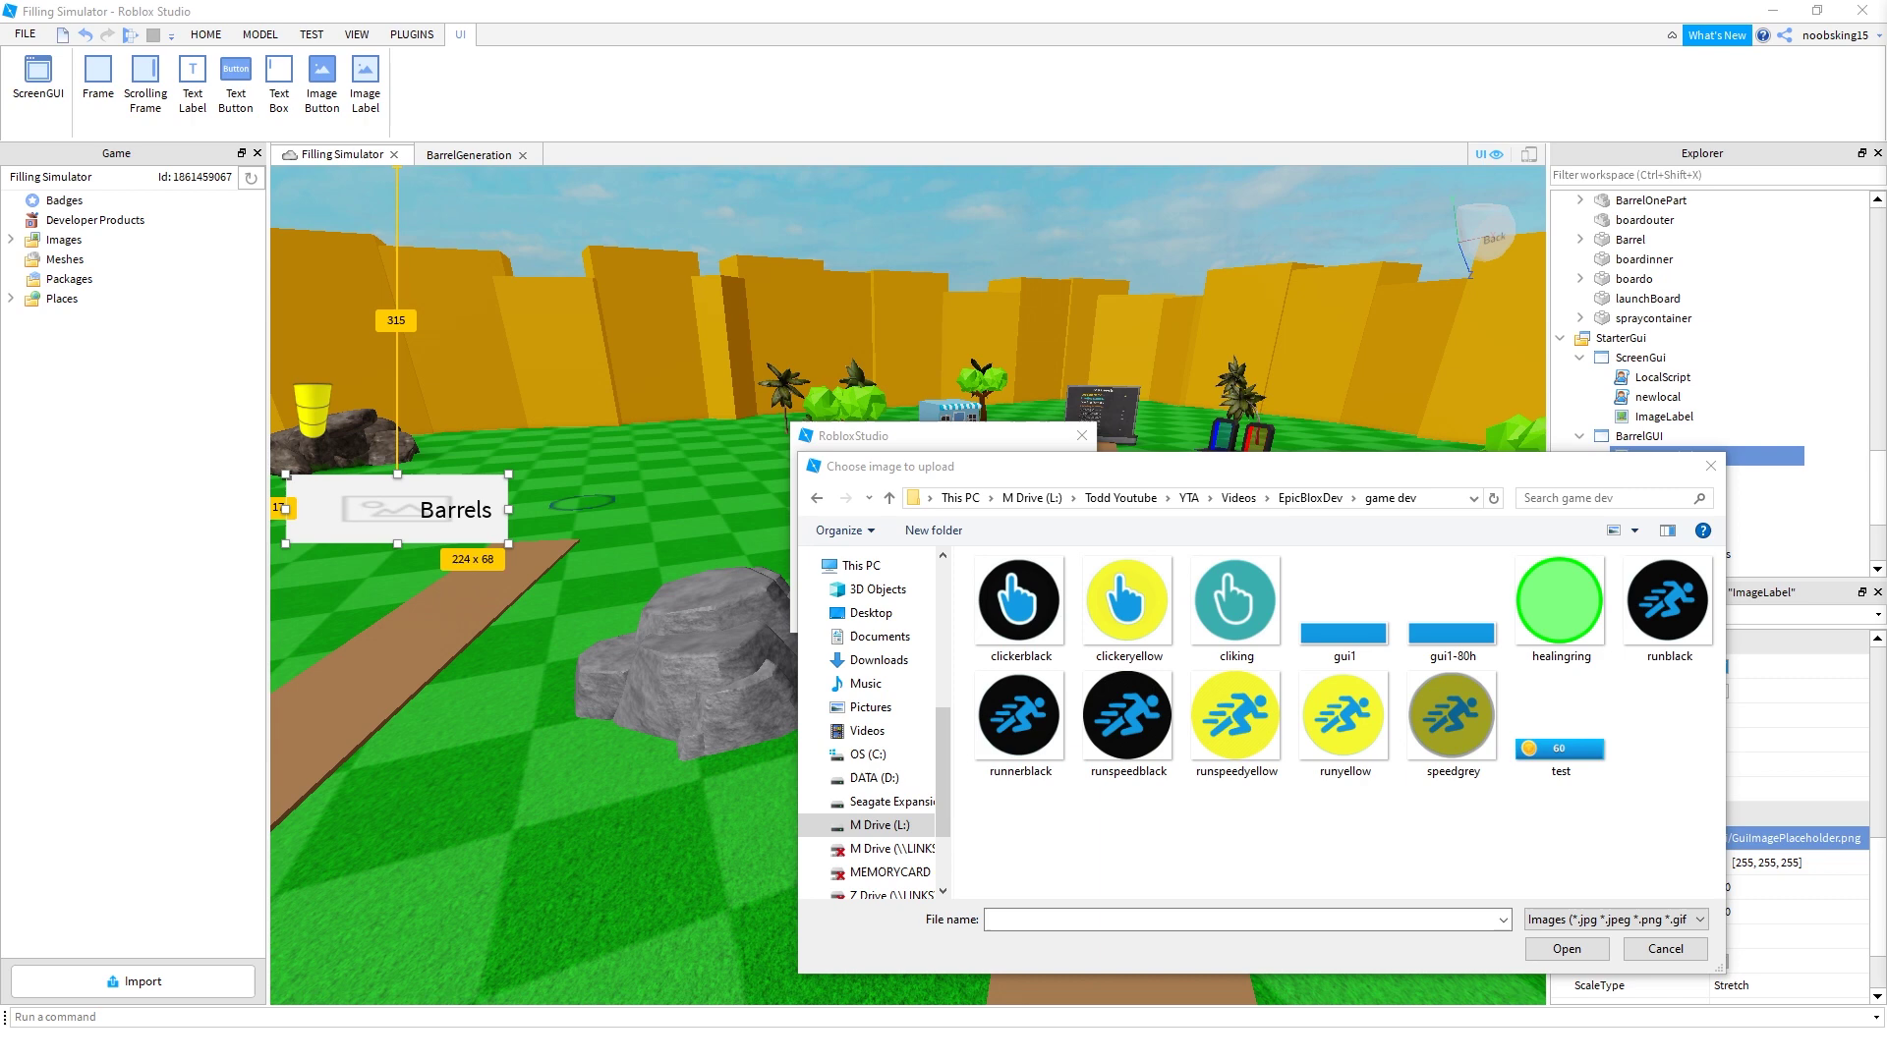
Dismiss the image upload and import gui1 from the game dev folder into the game's Images assets
{"action": "left_click", "coordinate": [1711, 466]}
{"action": "right_click", "coordinate": [62, 246]}
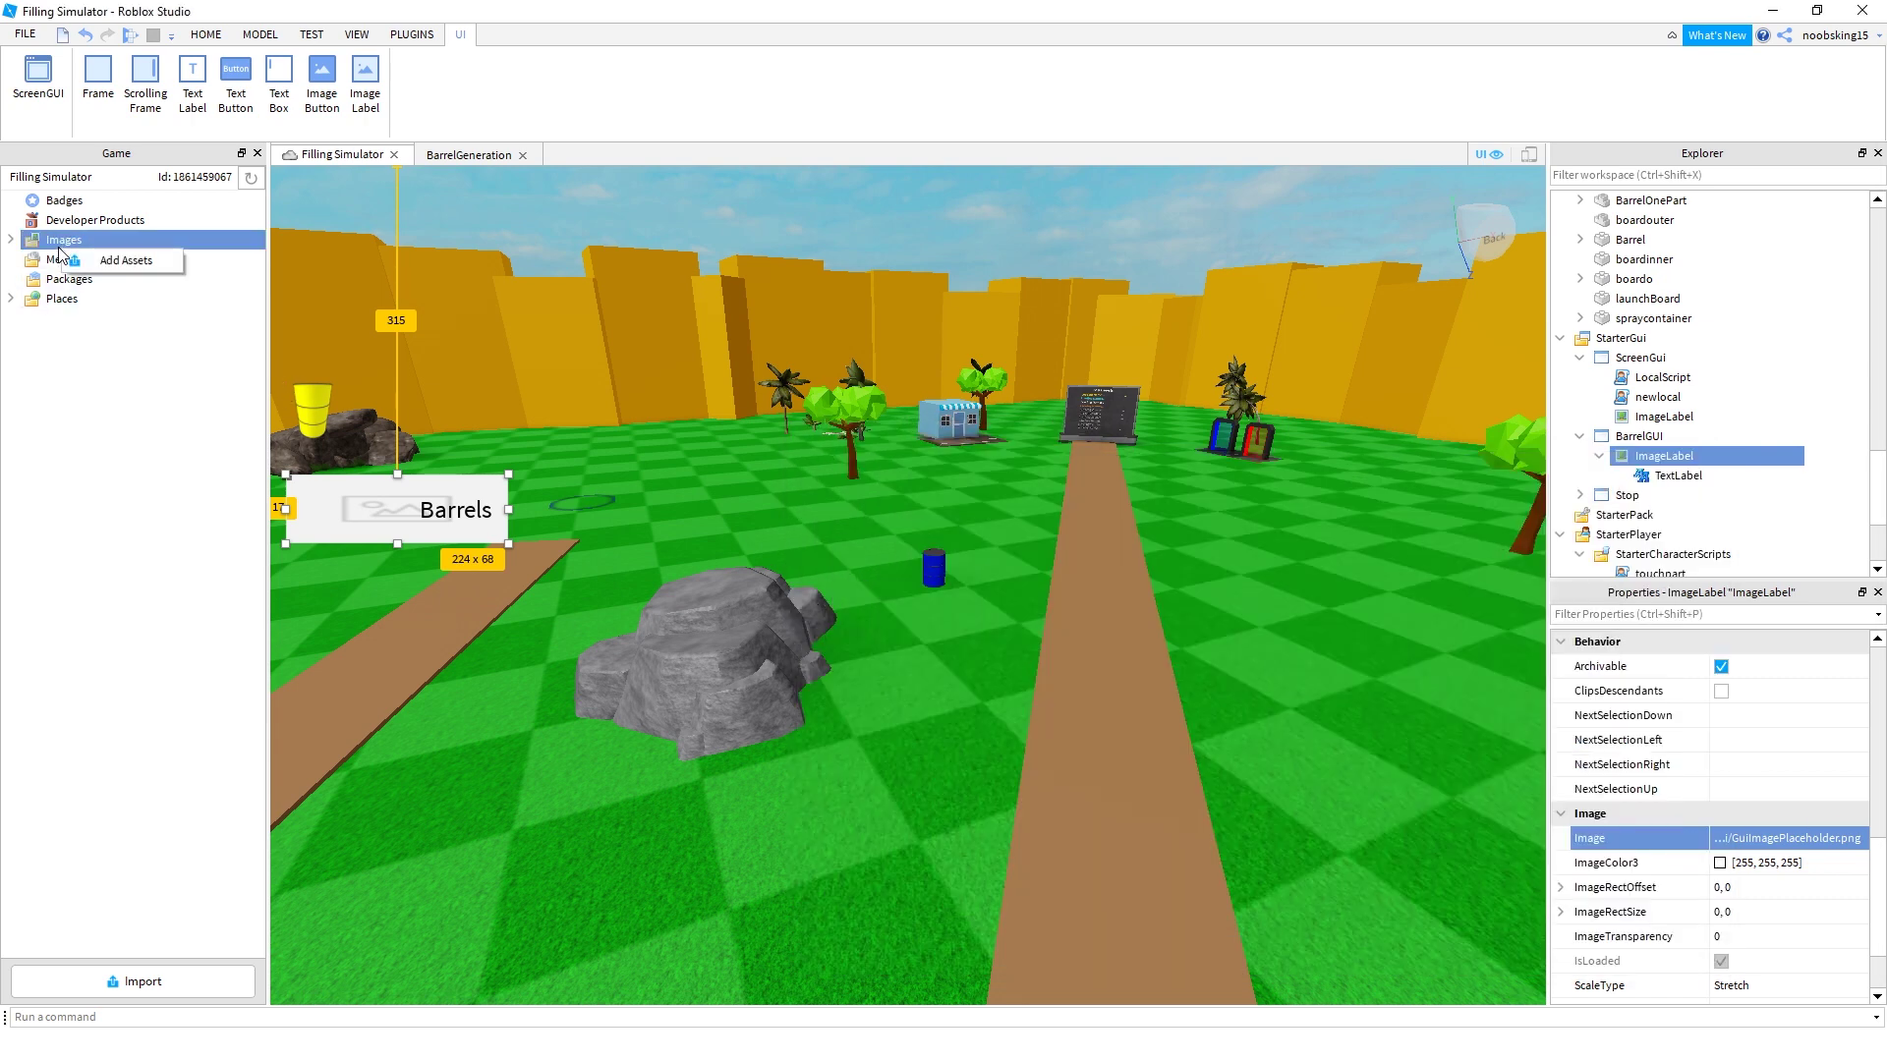
{"action": "left_click", "coordinate": [110, 263]}
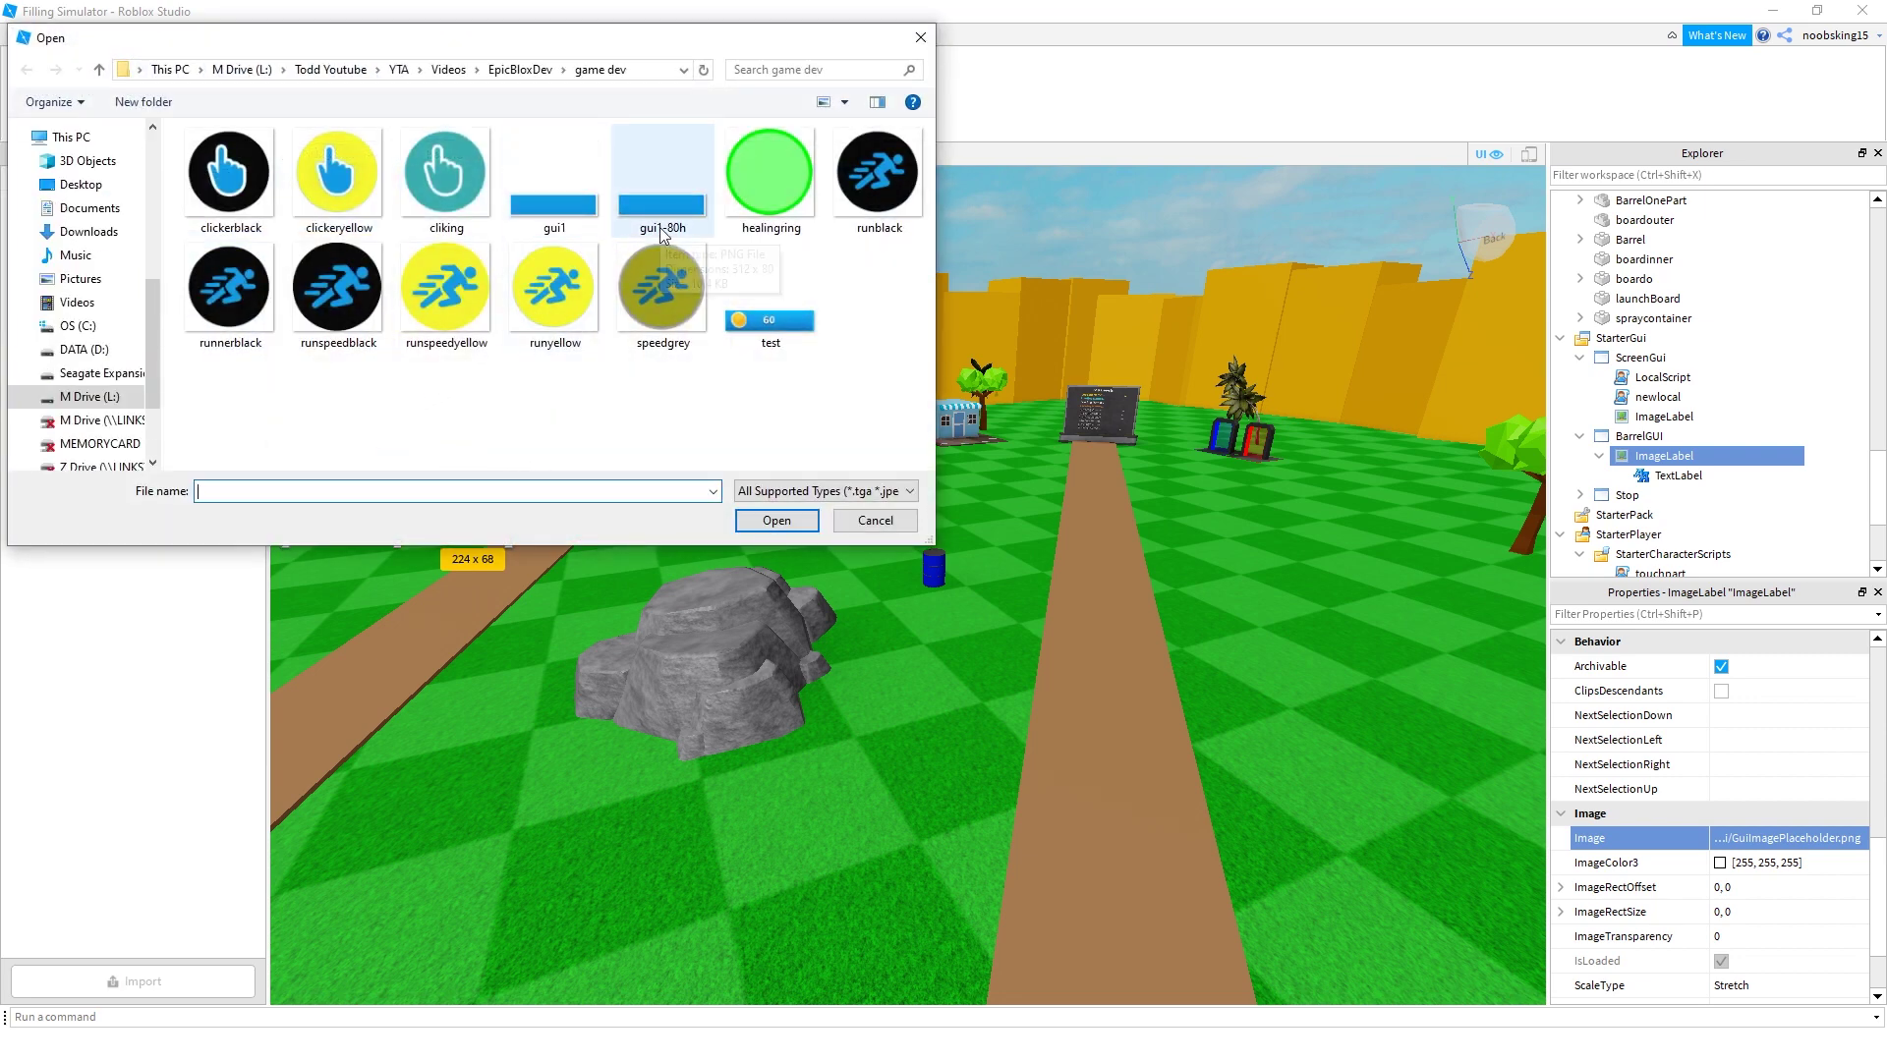
{"action": "left_click", "coordinate": [565, 207]}
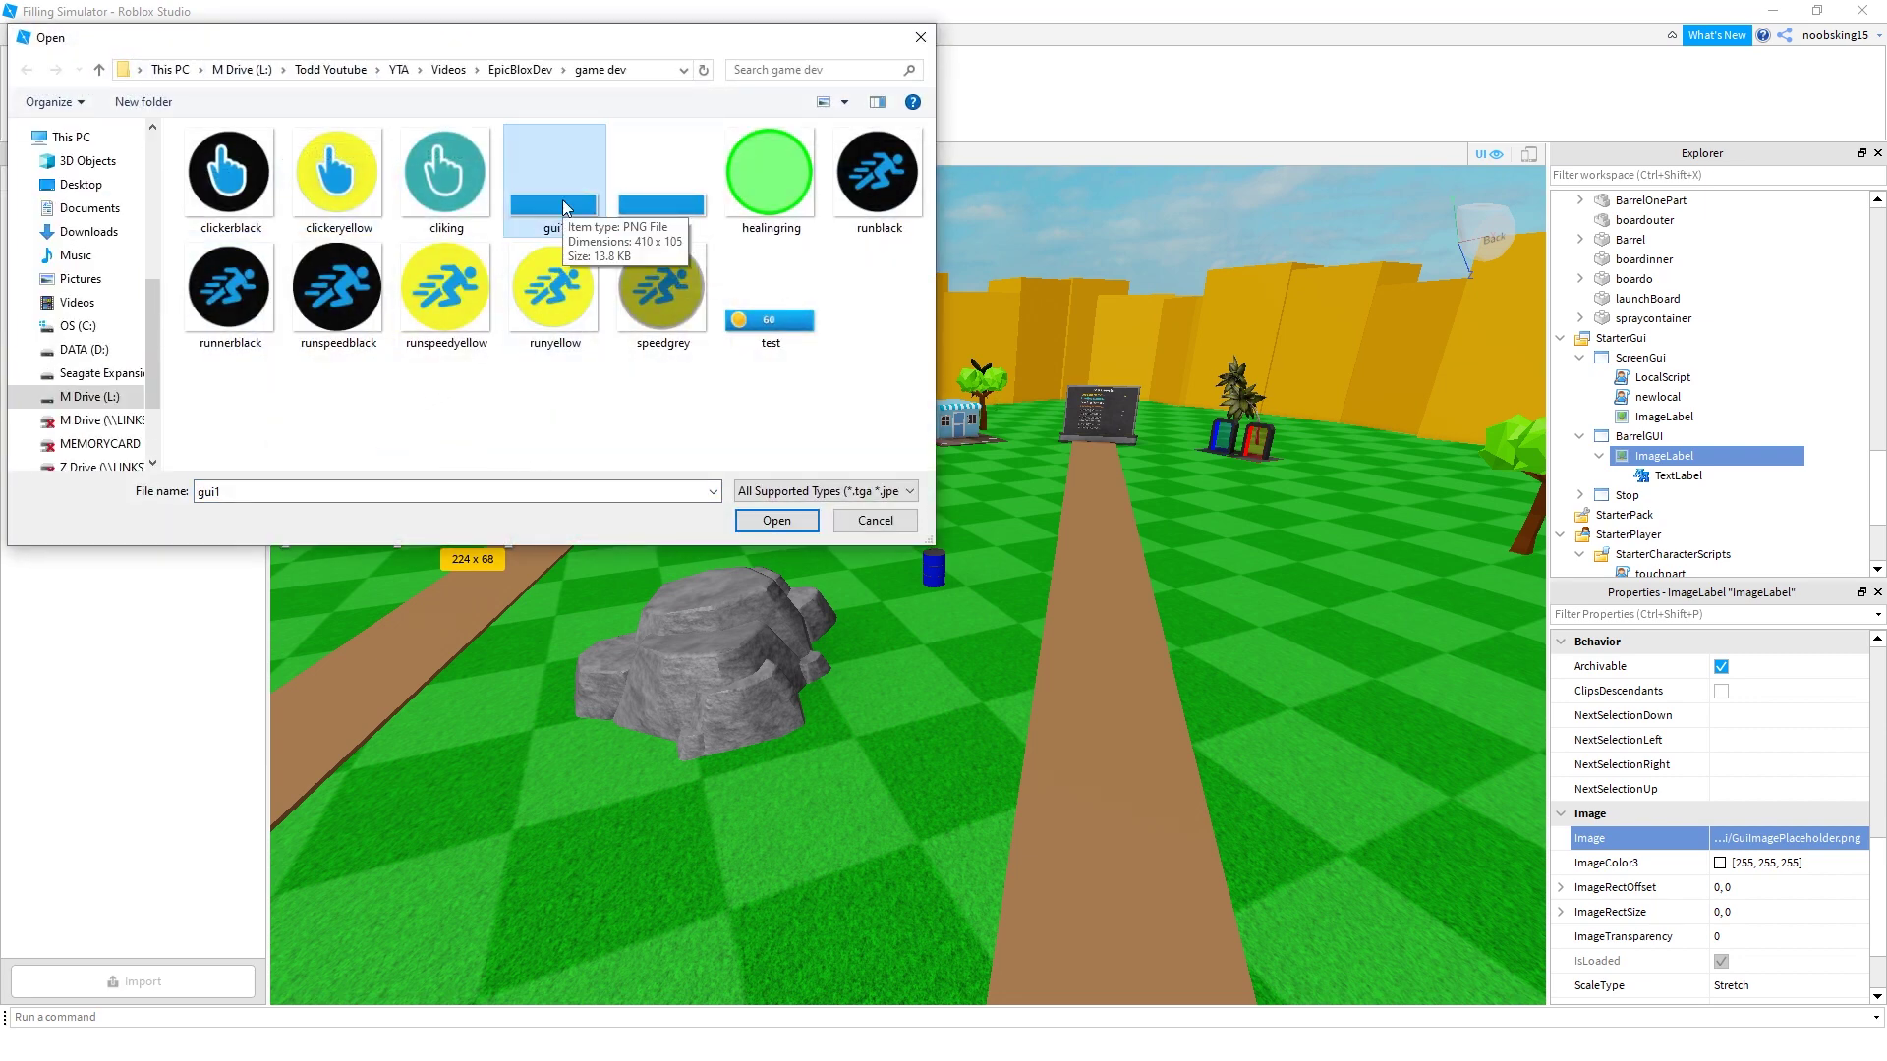
{"action": "left_click", "coordinate": [674, 202]}
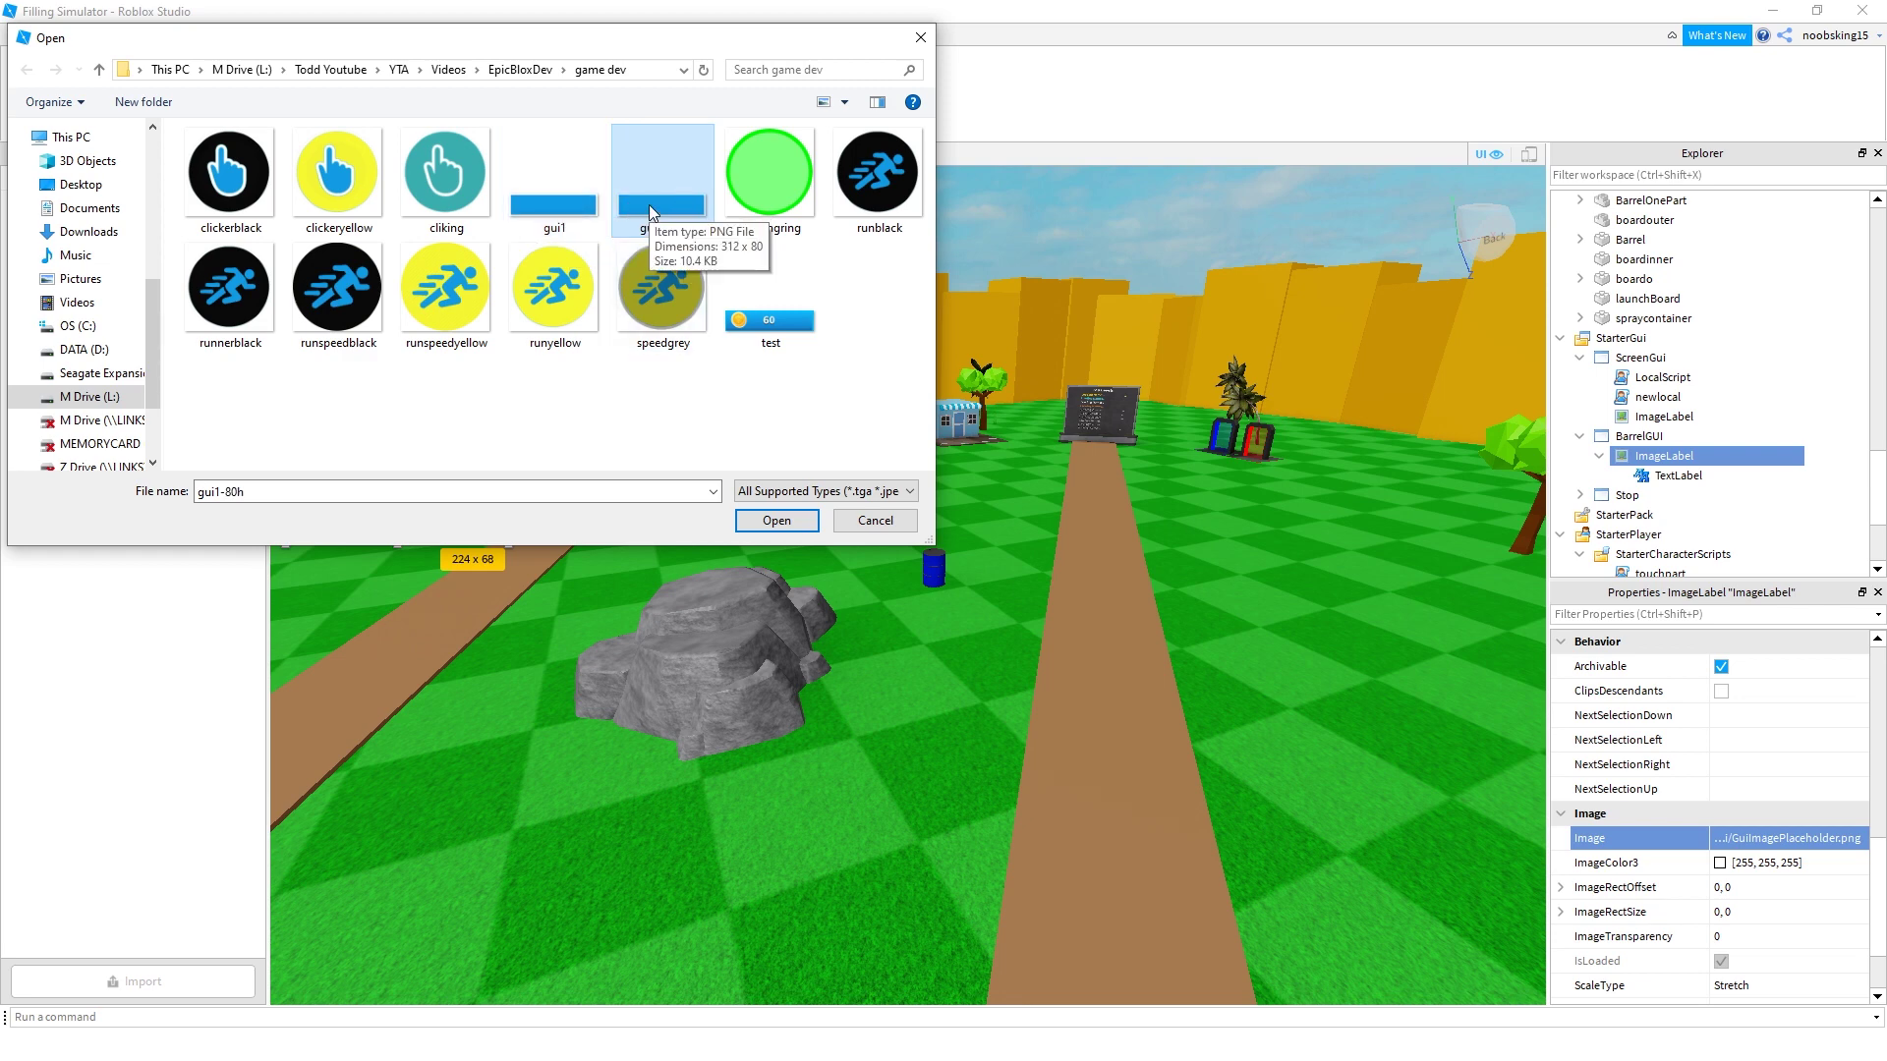
{"action": "left_click", "coordinate": [575, 221]}
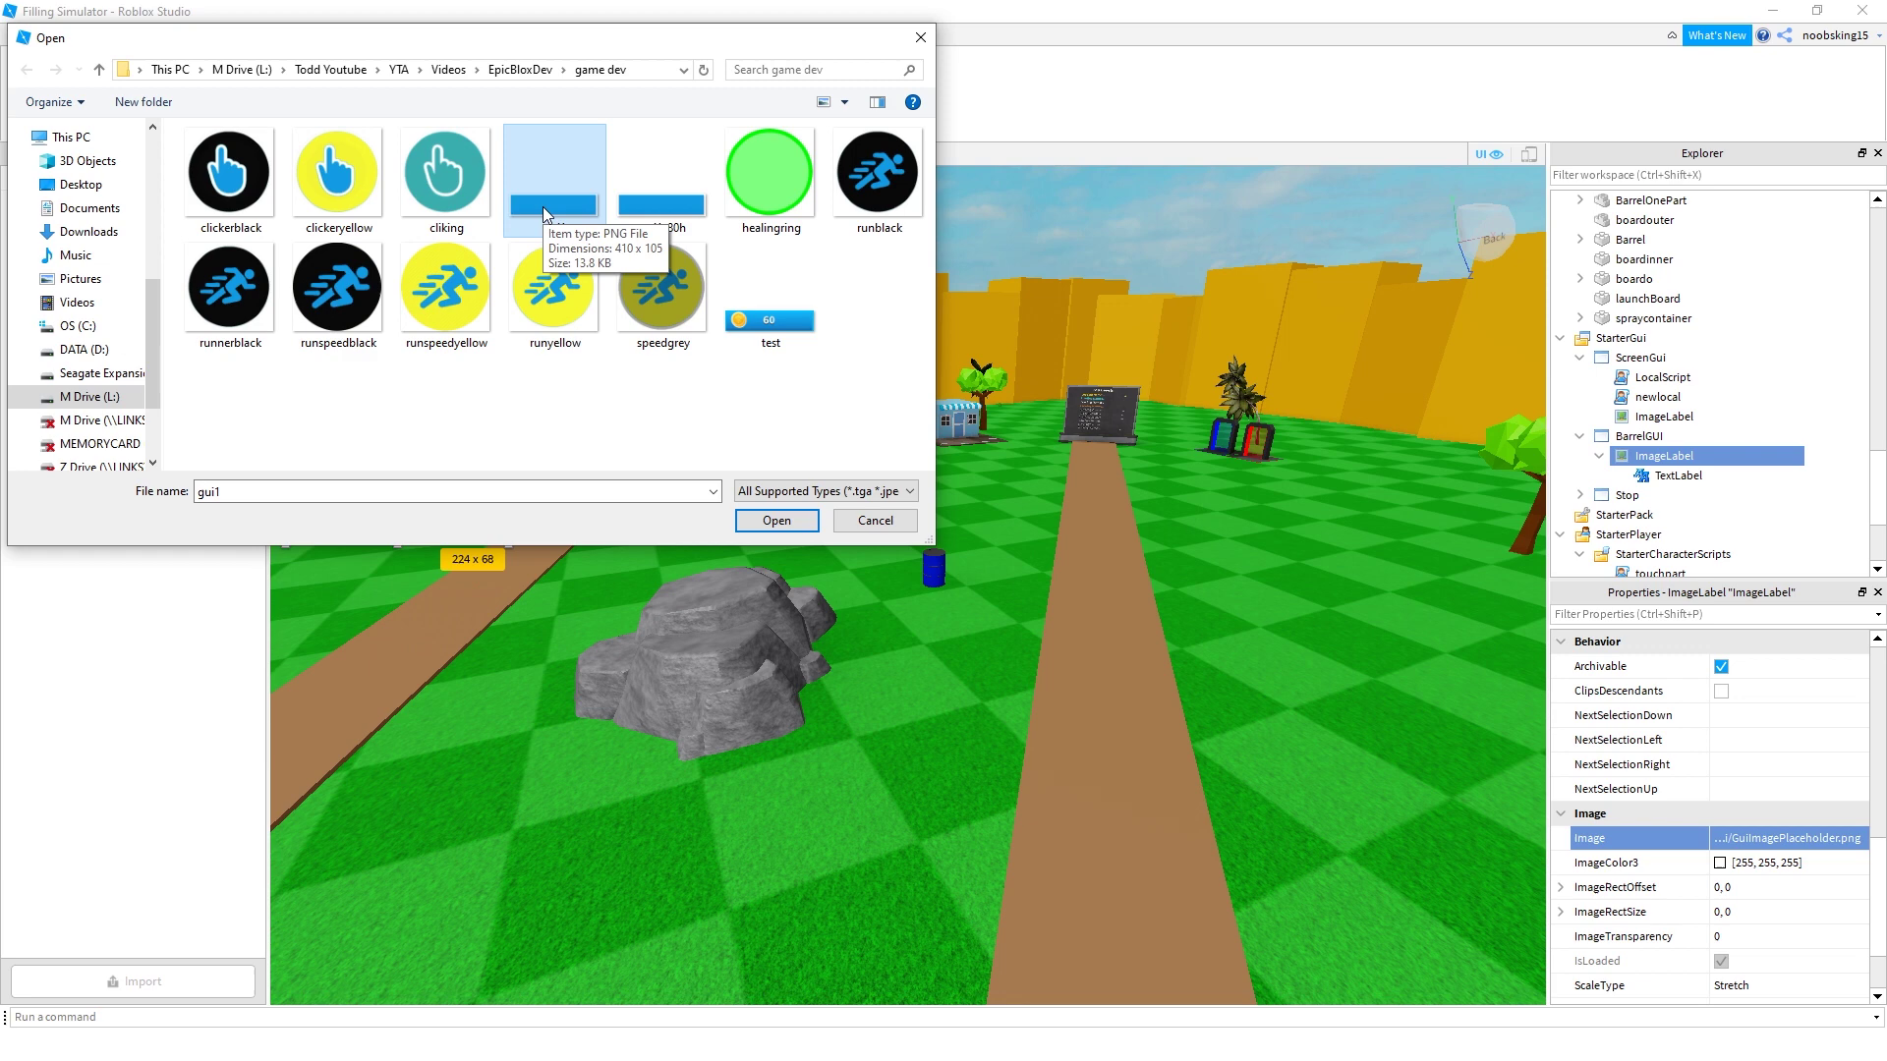
{"action": "left_click", "coordinate": [778, 521]}
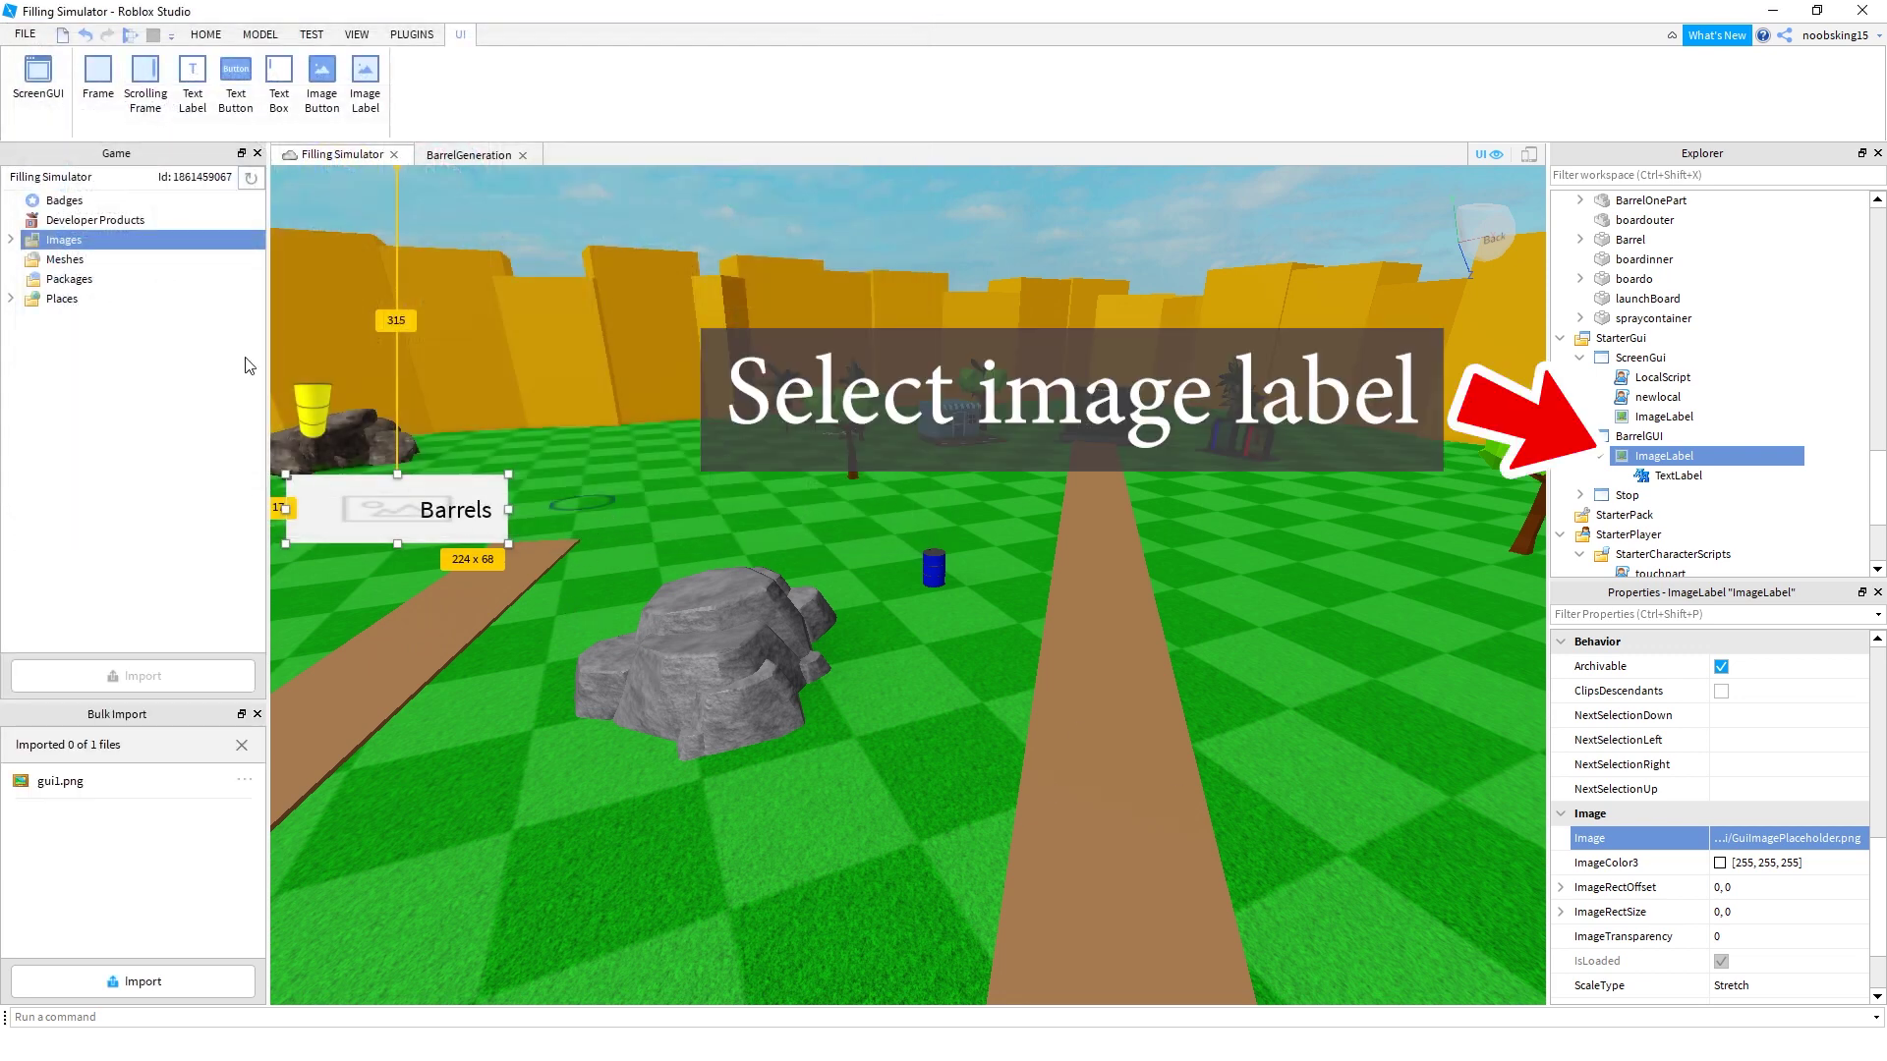
Set the Image of BarrelGUI's ImageLabel to the imported gui1 and increase the label's height to 80 pixels
{"action": "left_click", "coordinate": [1844, 855]}
{"action": "left_click", "coordinate": [1720, 951]}
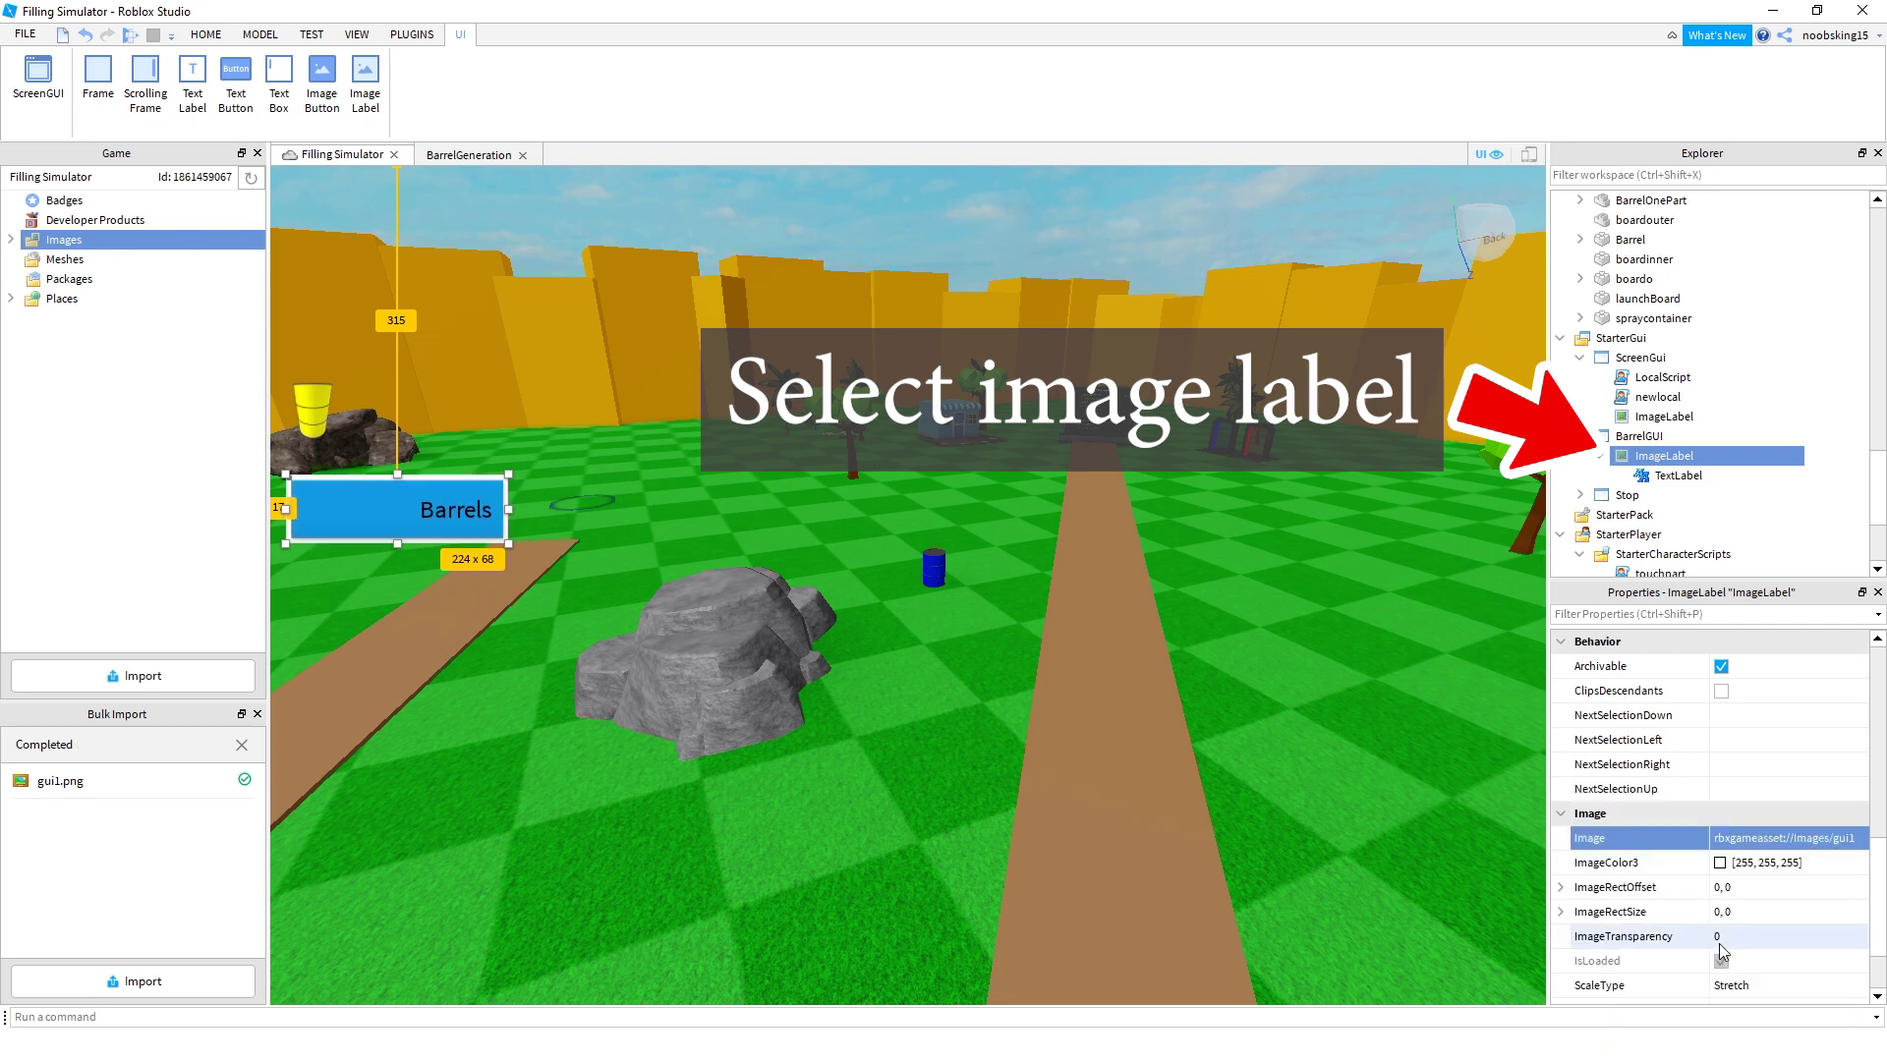
{"action": "scroll", "coordinate": [1799, 928], "scroll_direction": "up", "scroll_amount": 8}
{"action": "left_click", "coordinate": [1769, 791]}
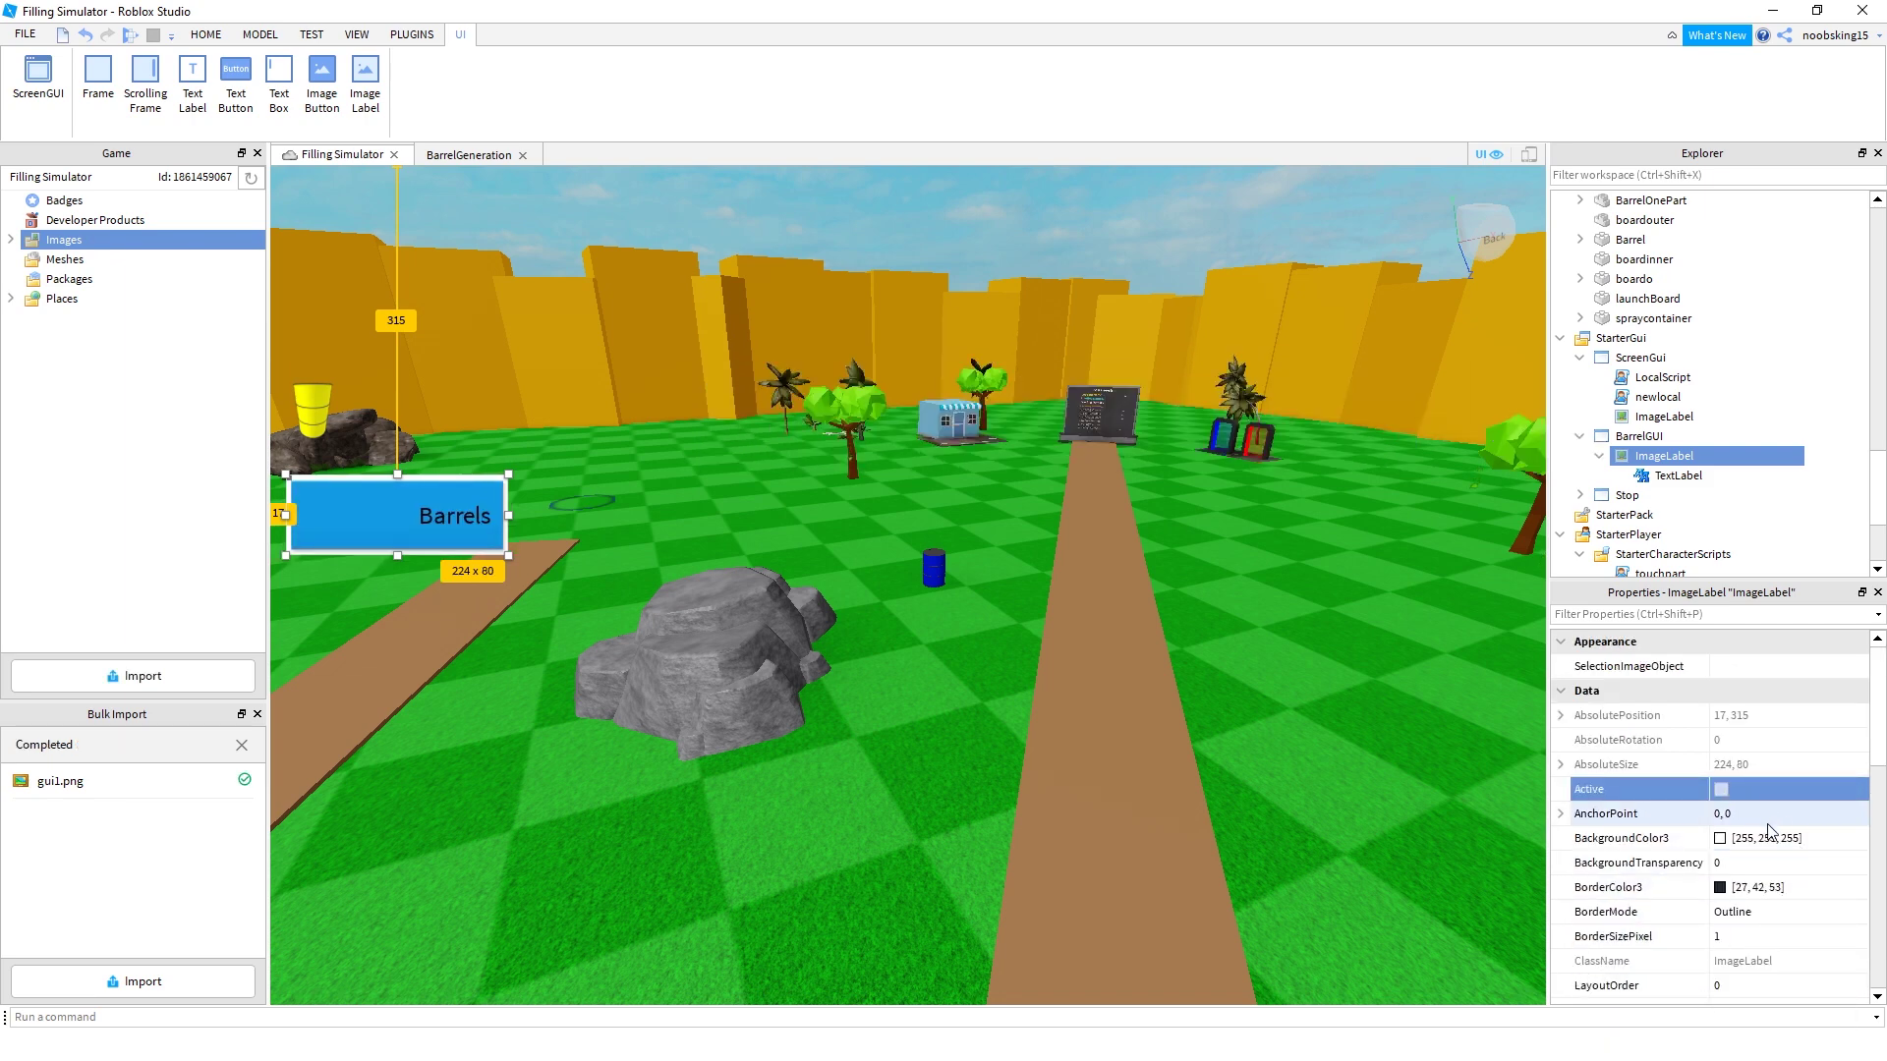
Set the BackgroundTransparency of BarrelGUI's ImageLabel to 1
{"action": "left_click", "coordinate": [1761, 863]}
{"action": "type", "text": "1"}
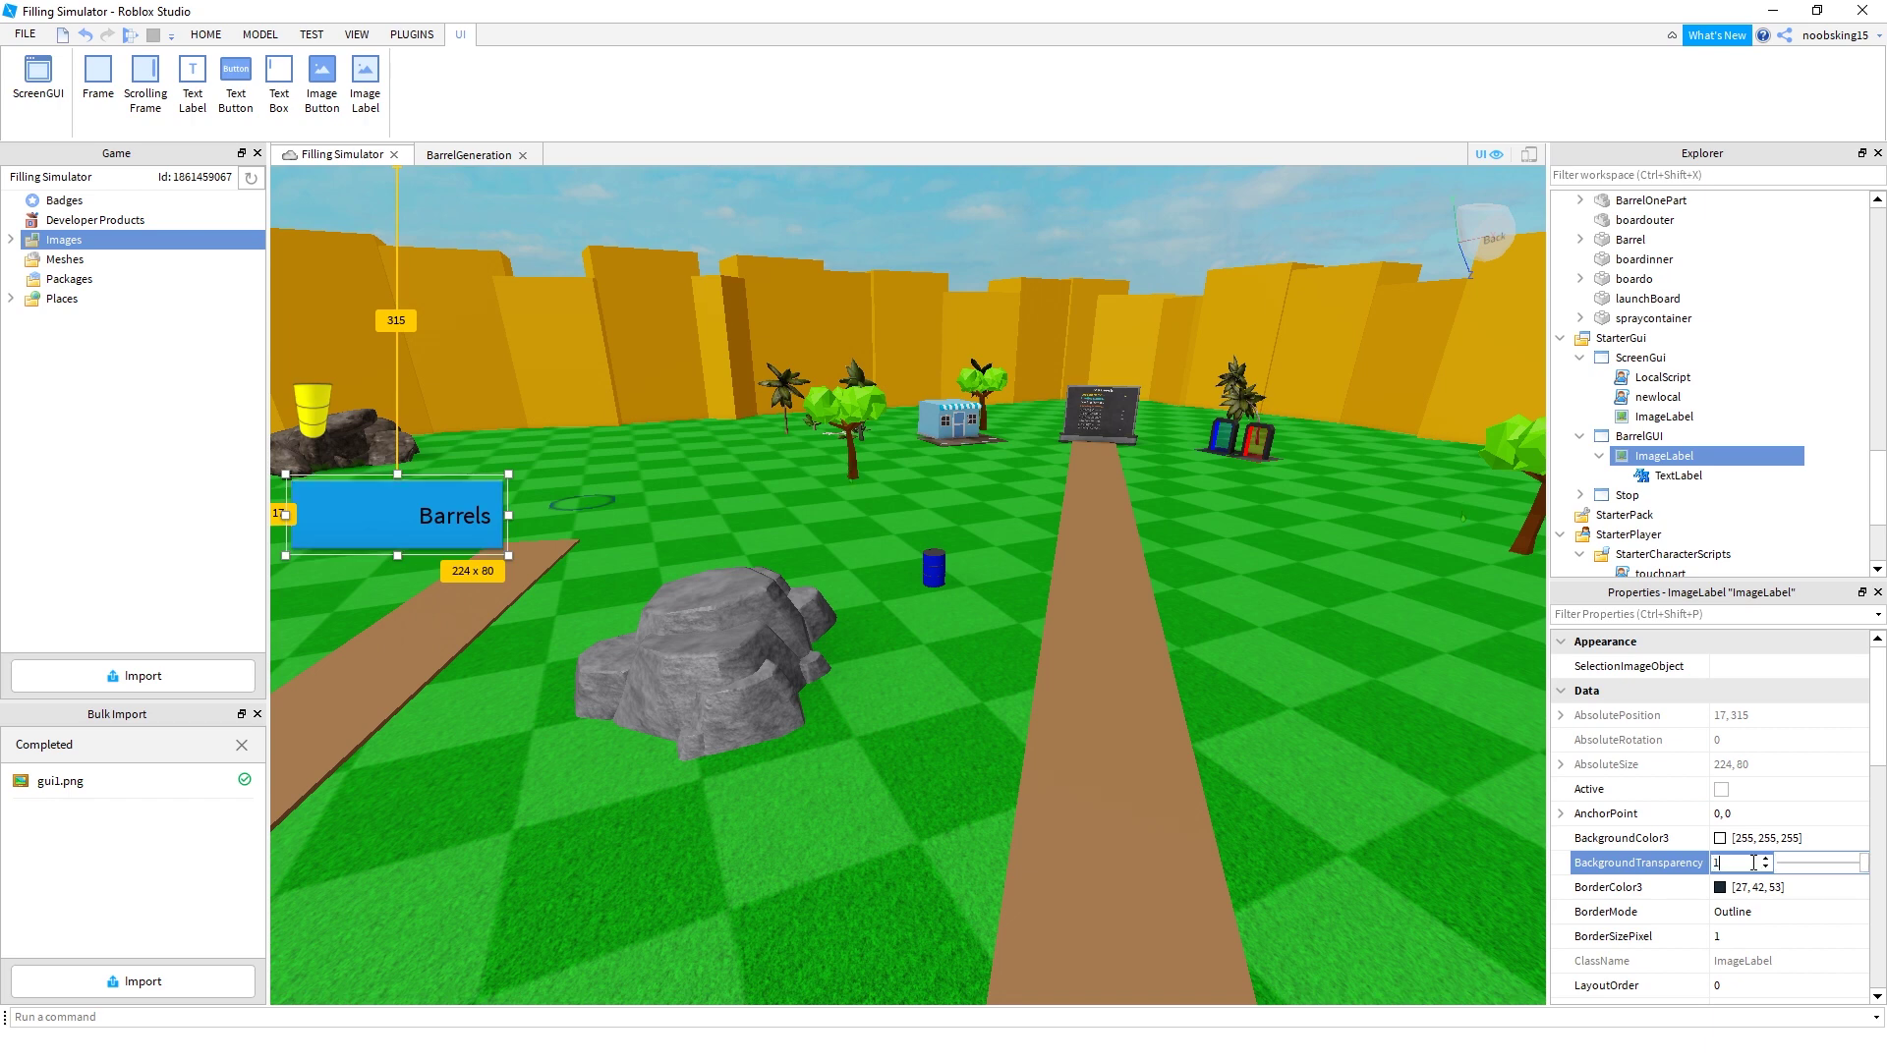
{"action": "key", "text": "Return"}
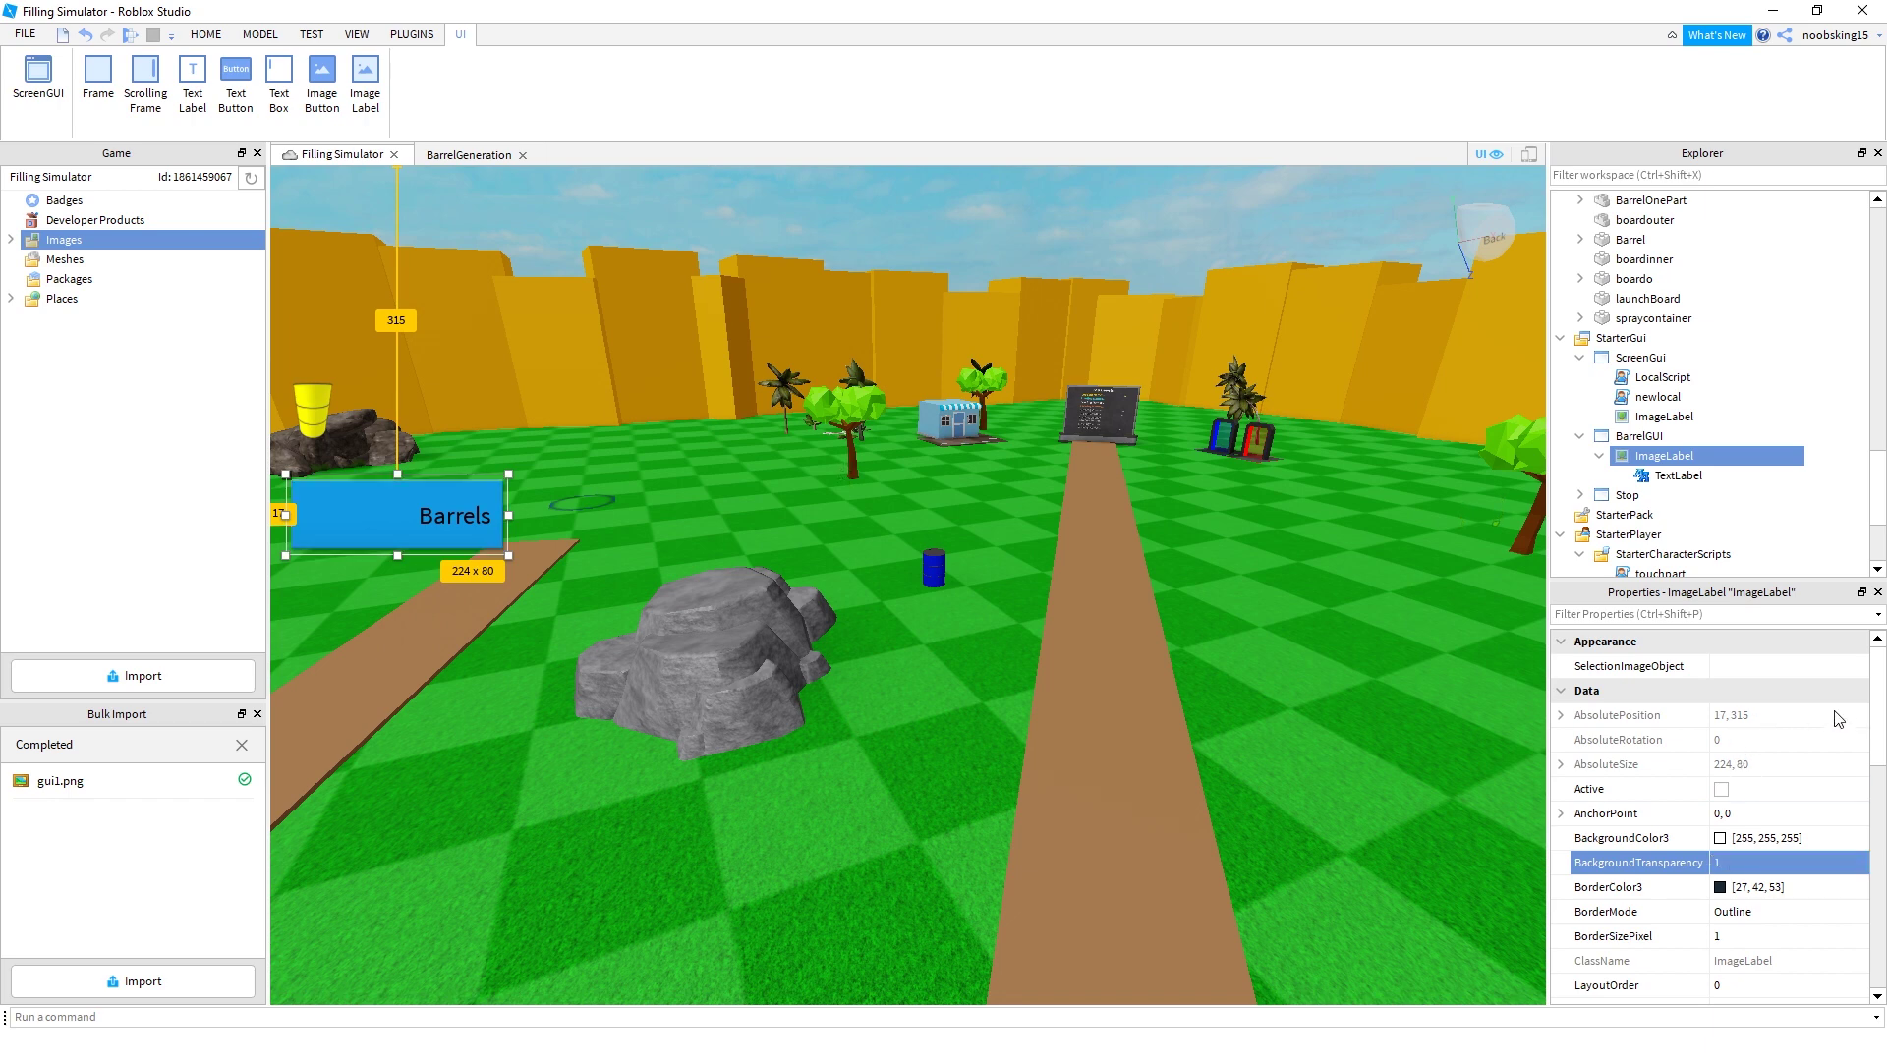
Select BarrelGUI's ImageLabel together with its TextLabel and move both higher along the game screen's edge
{"action": "scroll", "coordinate": [1783, 680], "scroll_direction": "down", "scroll_amount": 3}
{"action": "left_click", "coordinate": [986, 721]}
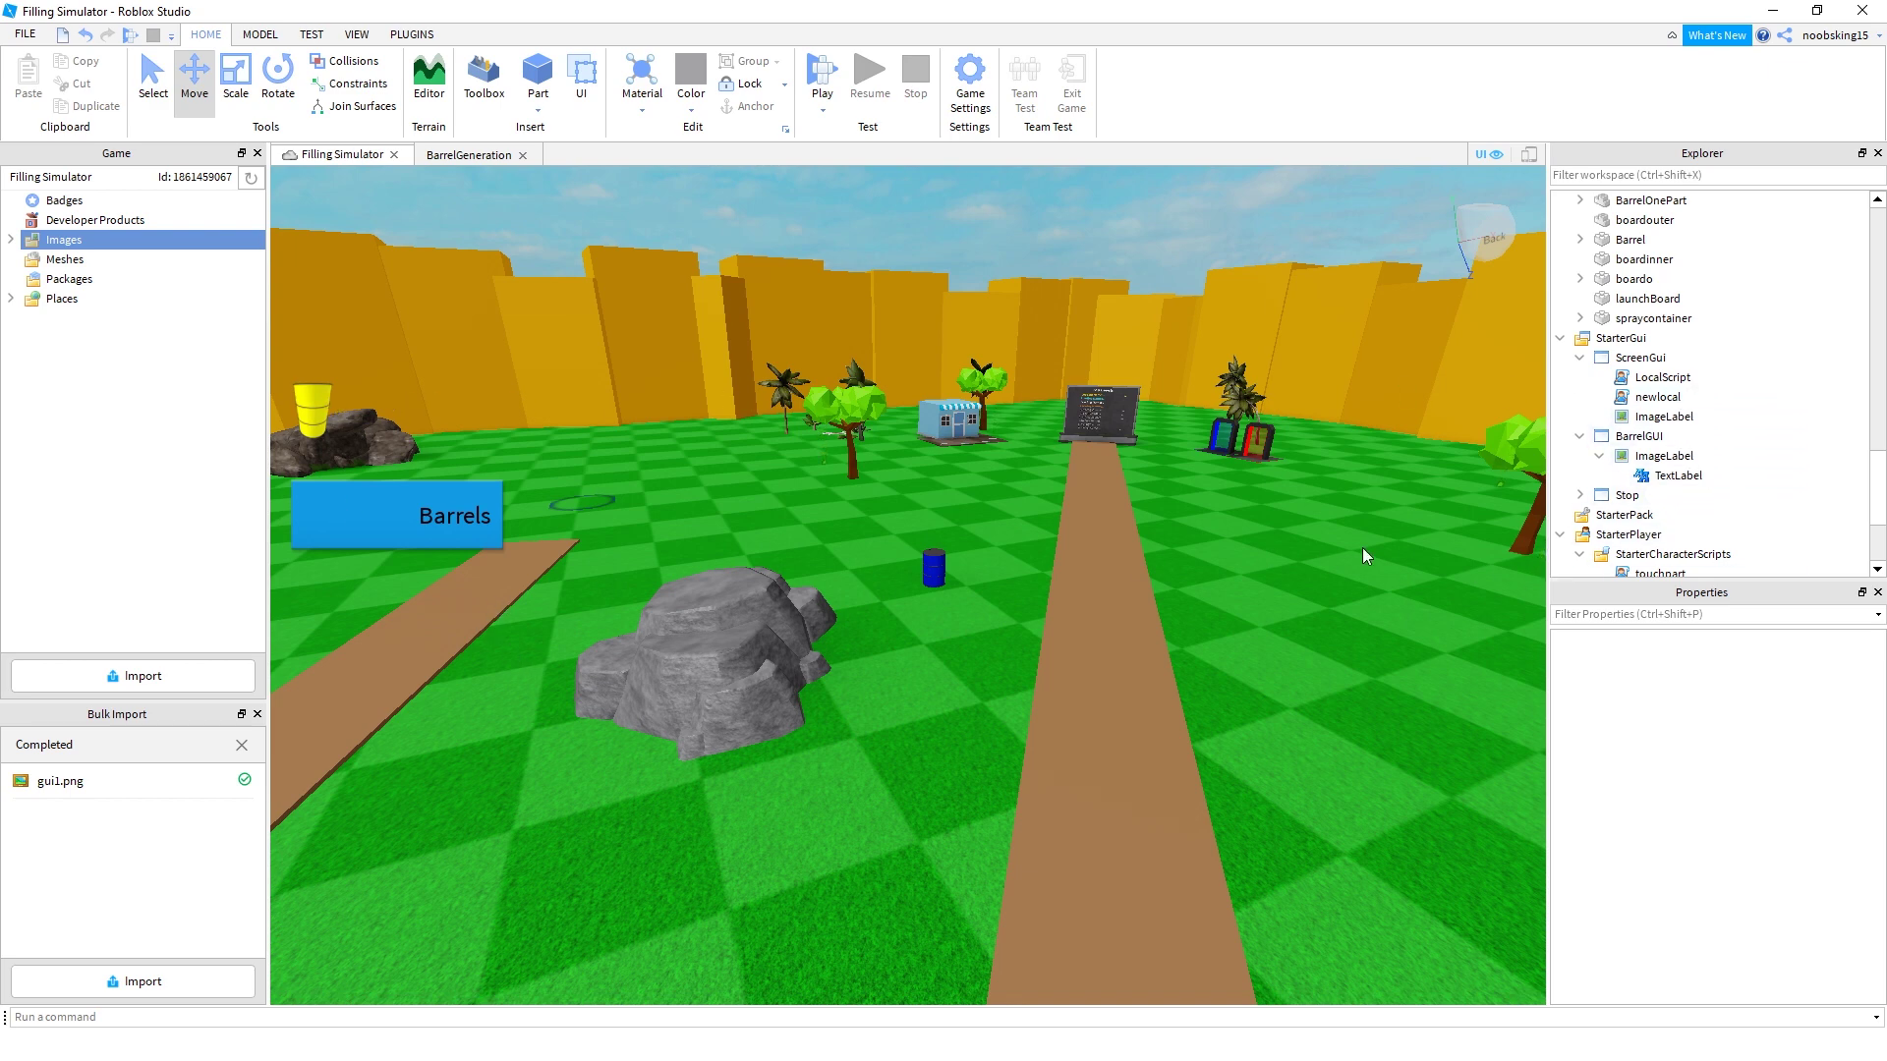
{"action": "left_click", "coordinate": [1670, 472], "text": "shift"}
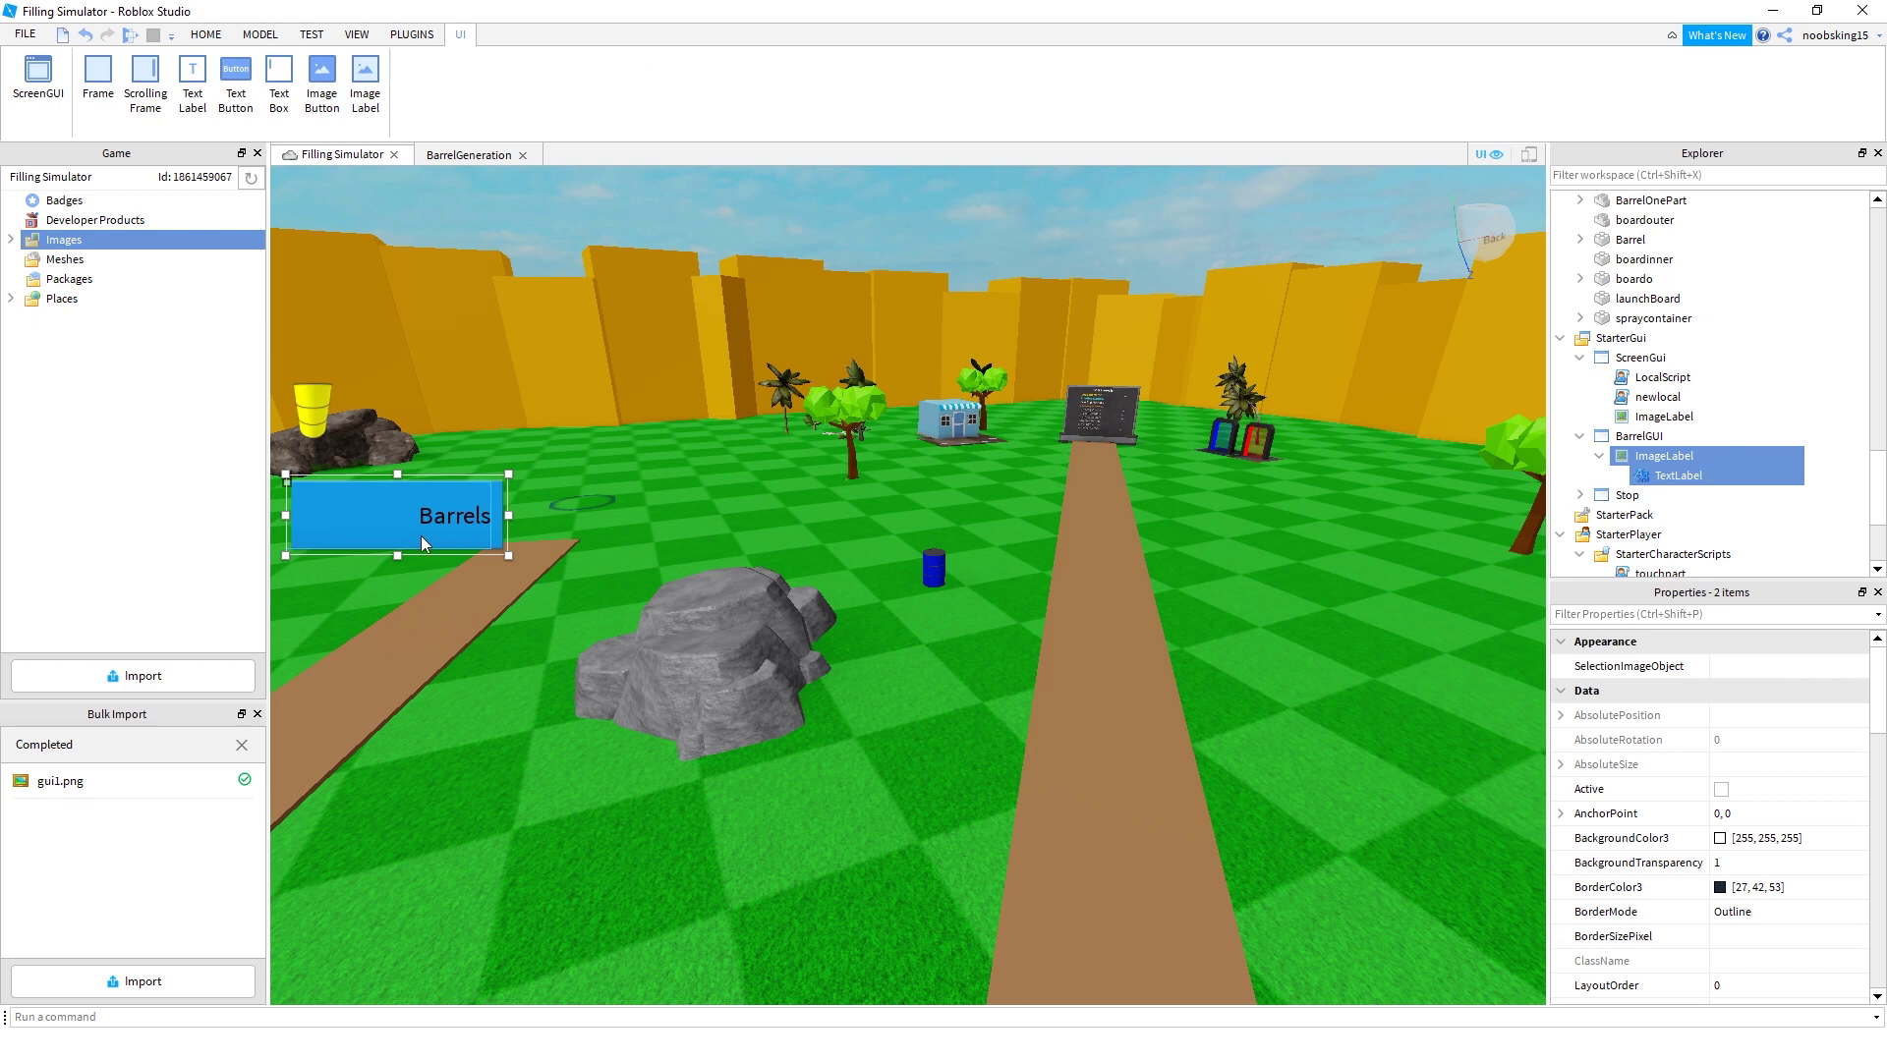
{"action": "left_click_drag", "start_coordinate": [406, 526], "coordinate": [402, 423]}
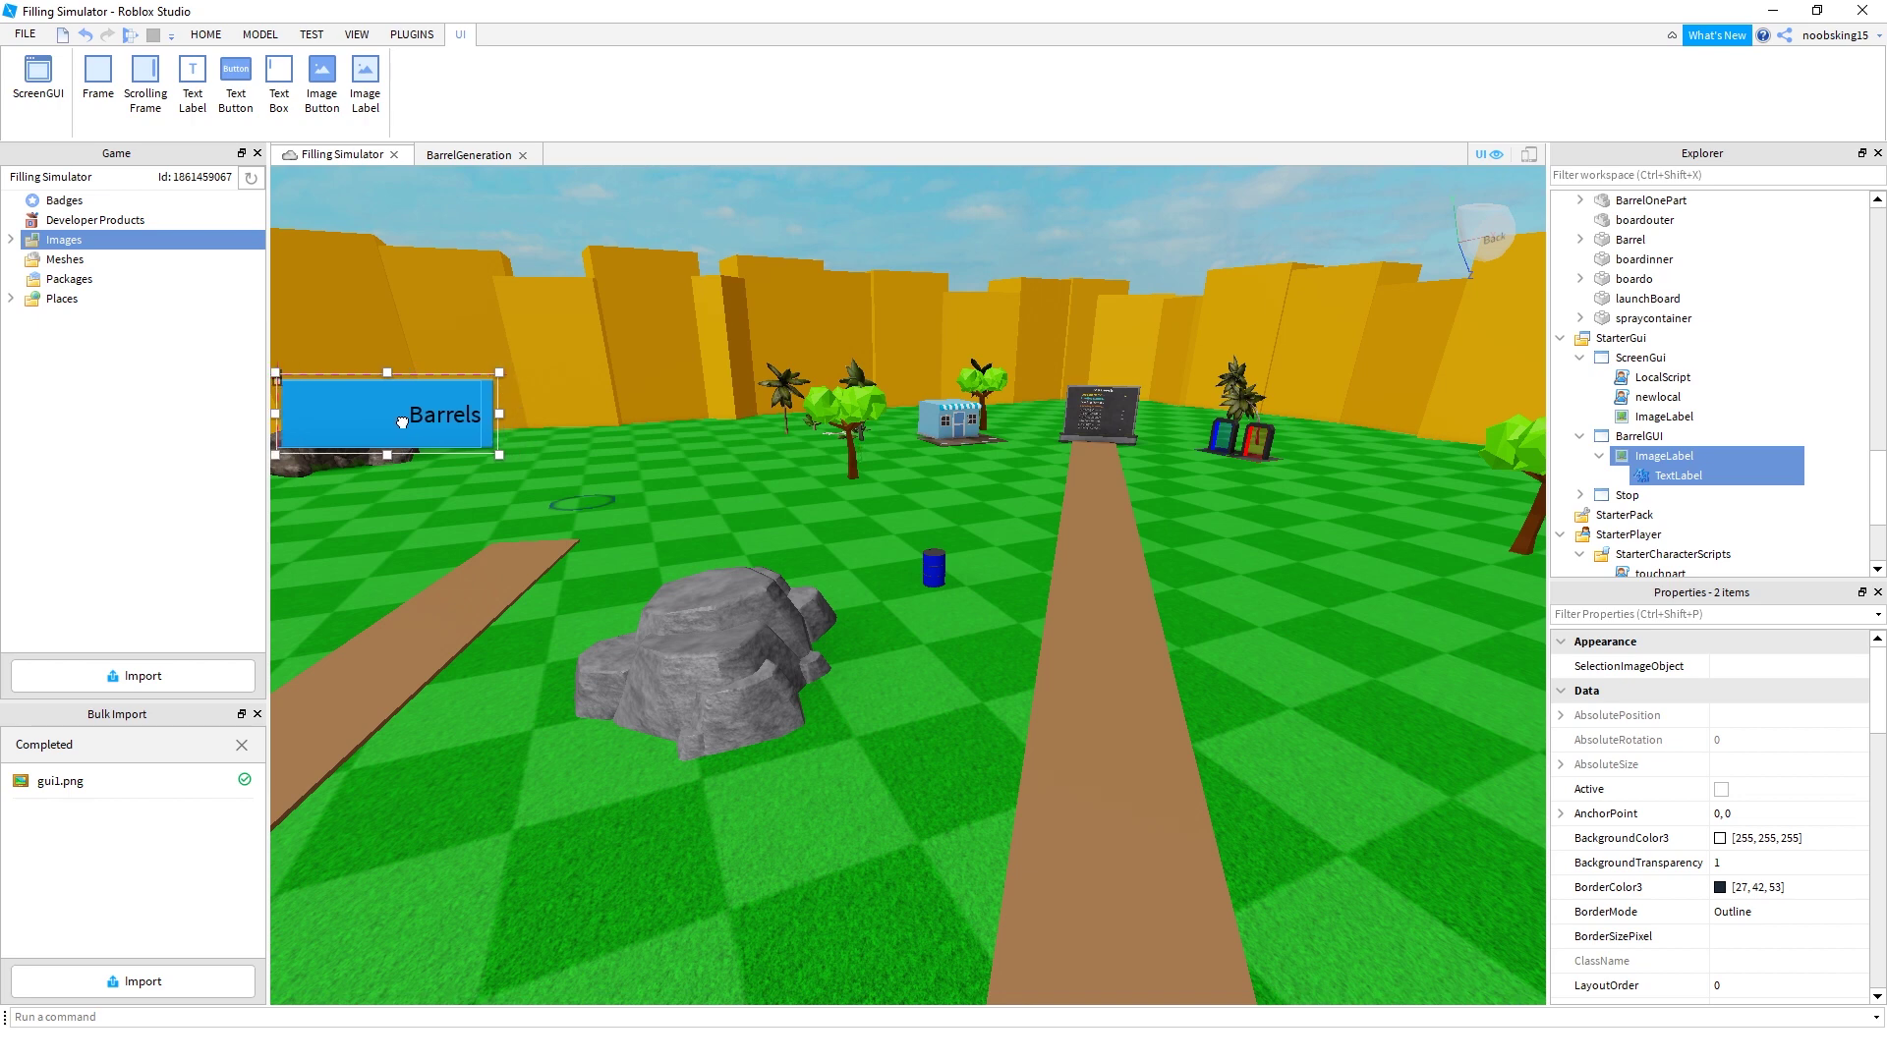
Move the ScreenGui and its barrel image label into BarrelGUI's ImageLabel
{"action": "left_click", "coordinate": [1631, 357]}
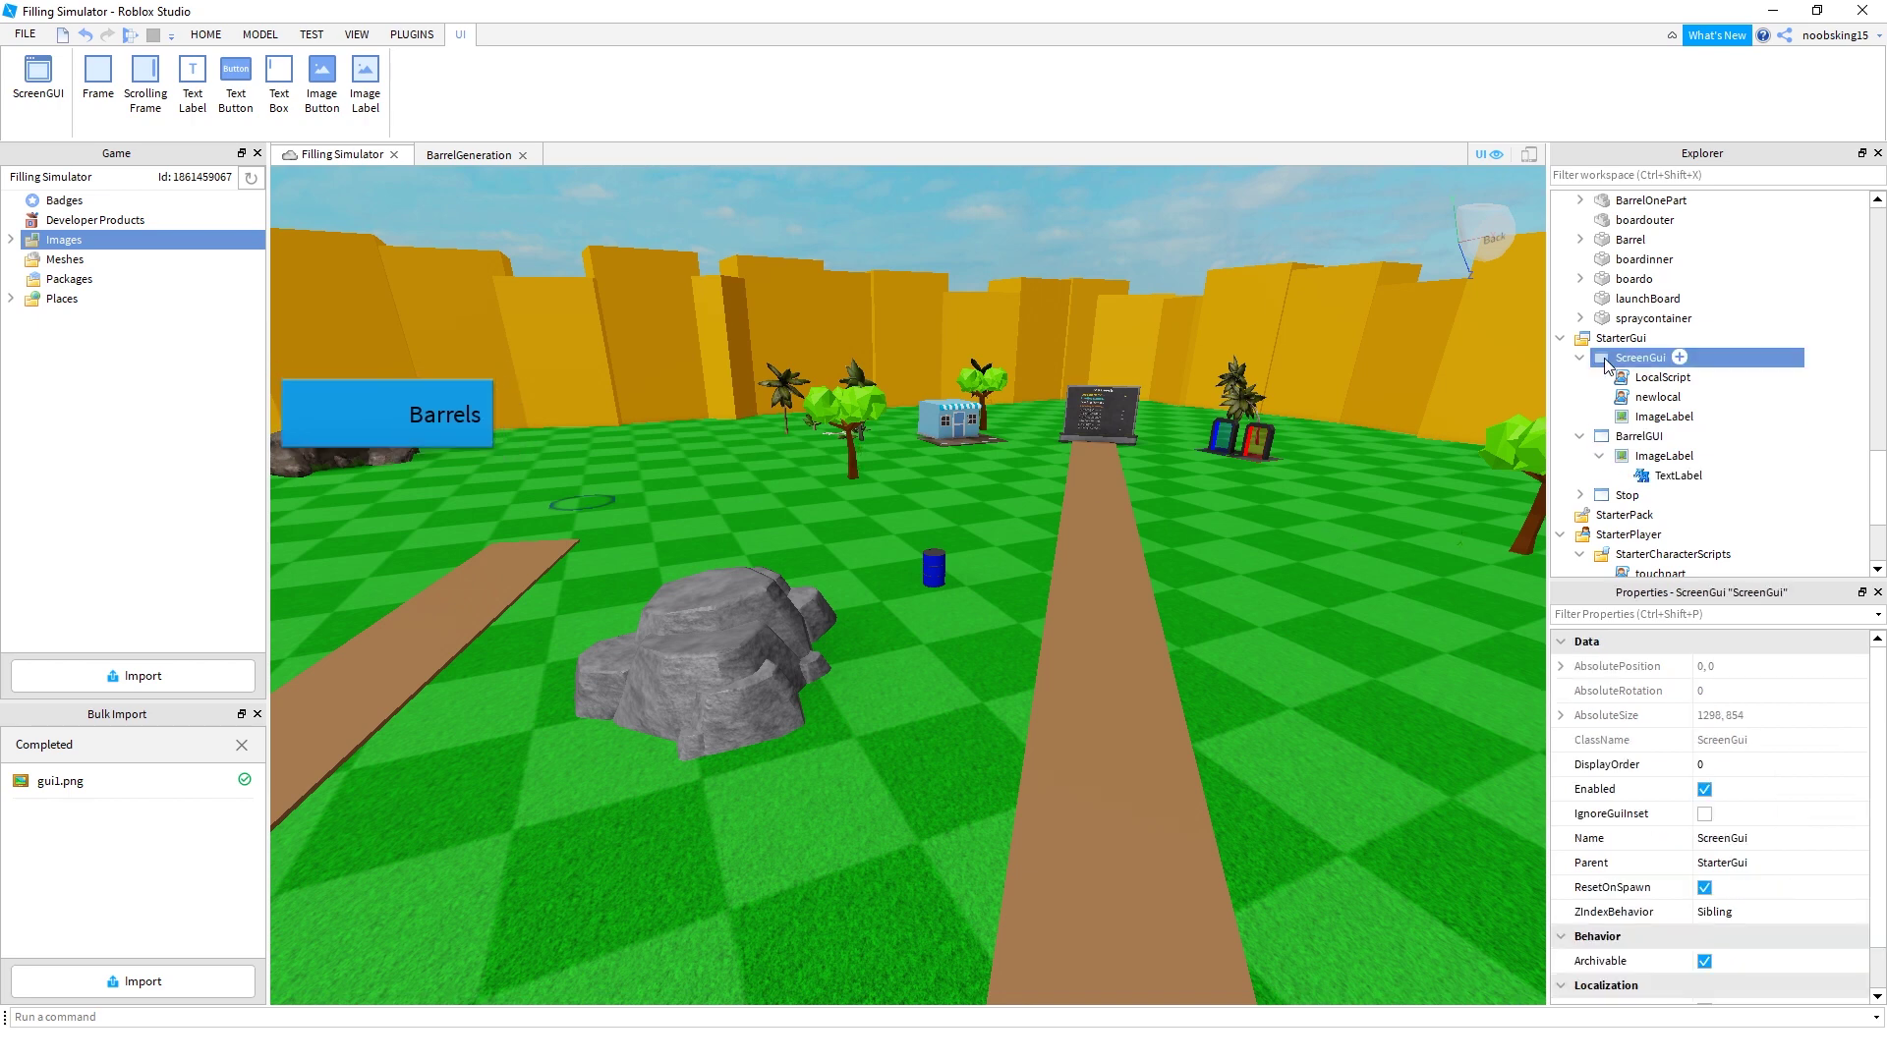
{"action": "left_click_drag", "start_coordinate": [1607, 358], "coordinate": [1668, 438]}
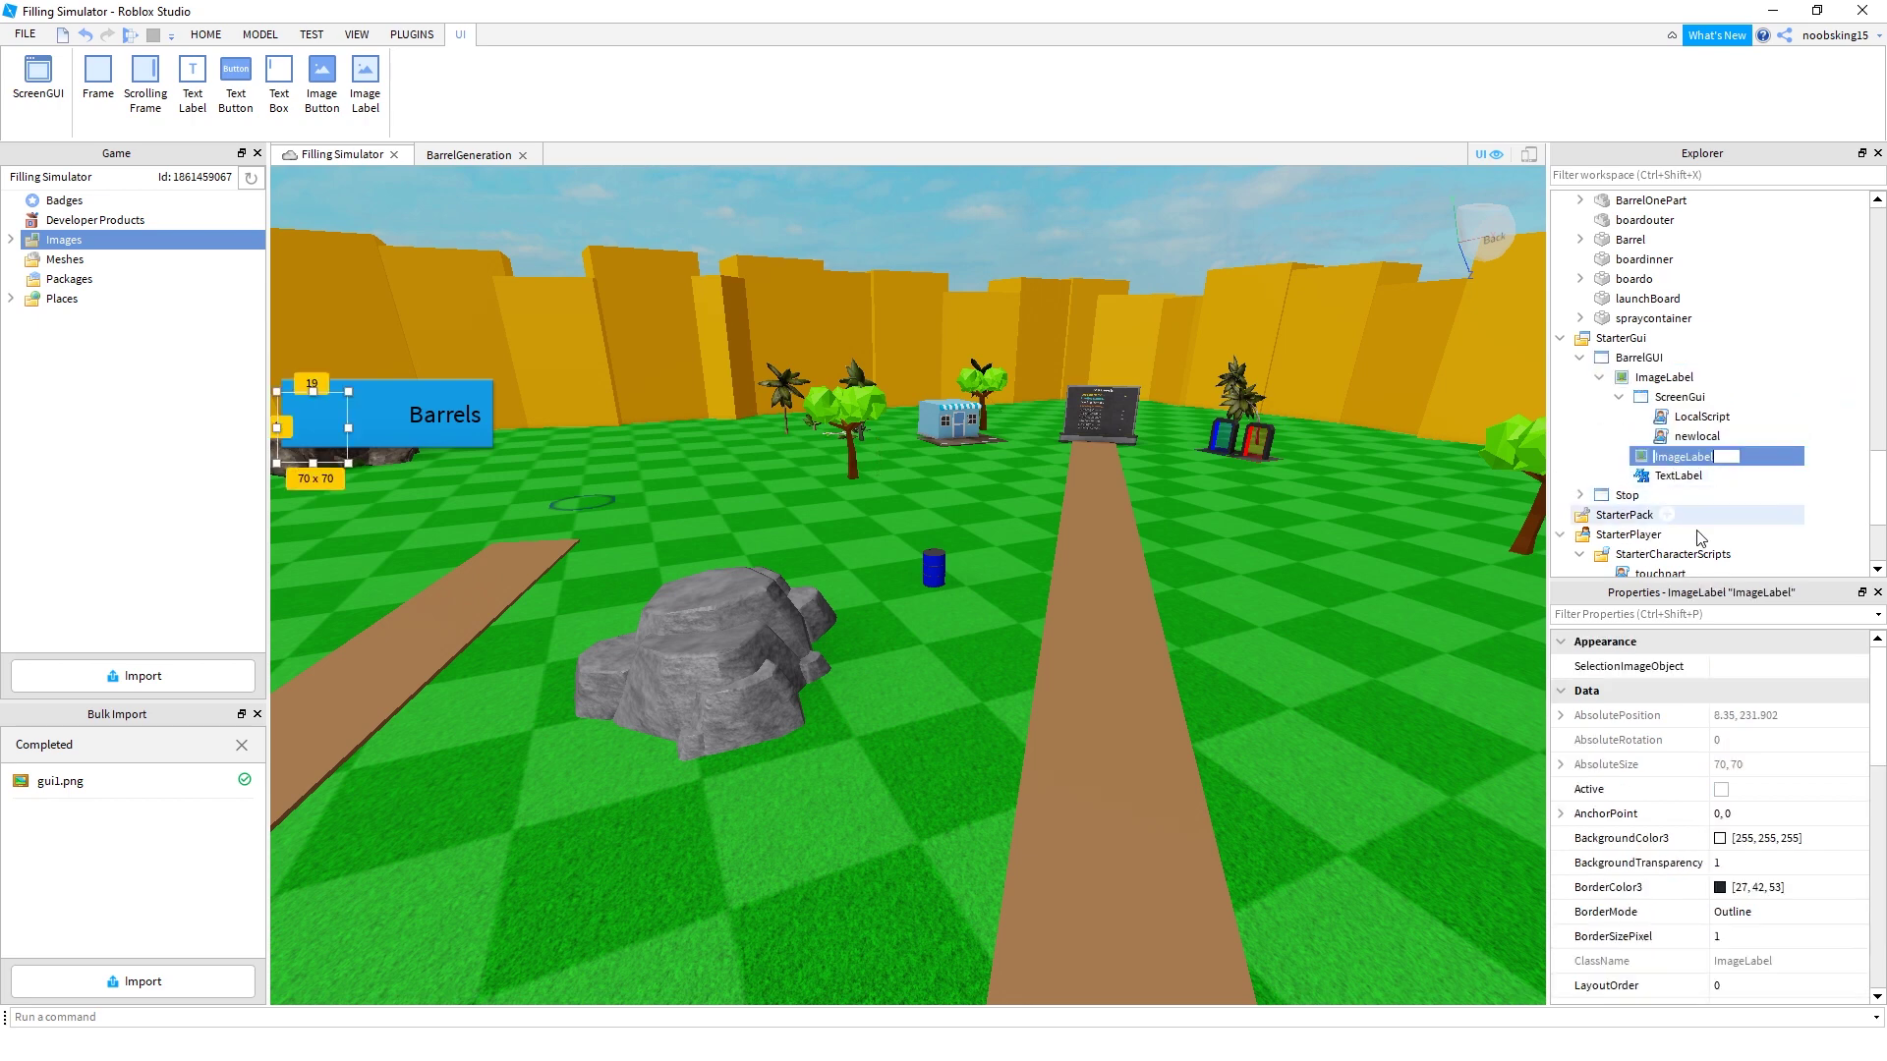
Rename the 70 x 70 barrel image label as BarrelIcon
{"action": "type", "text": "Barrel"}
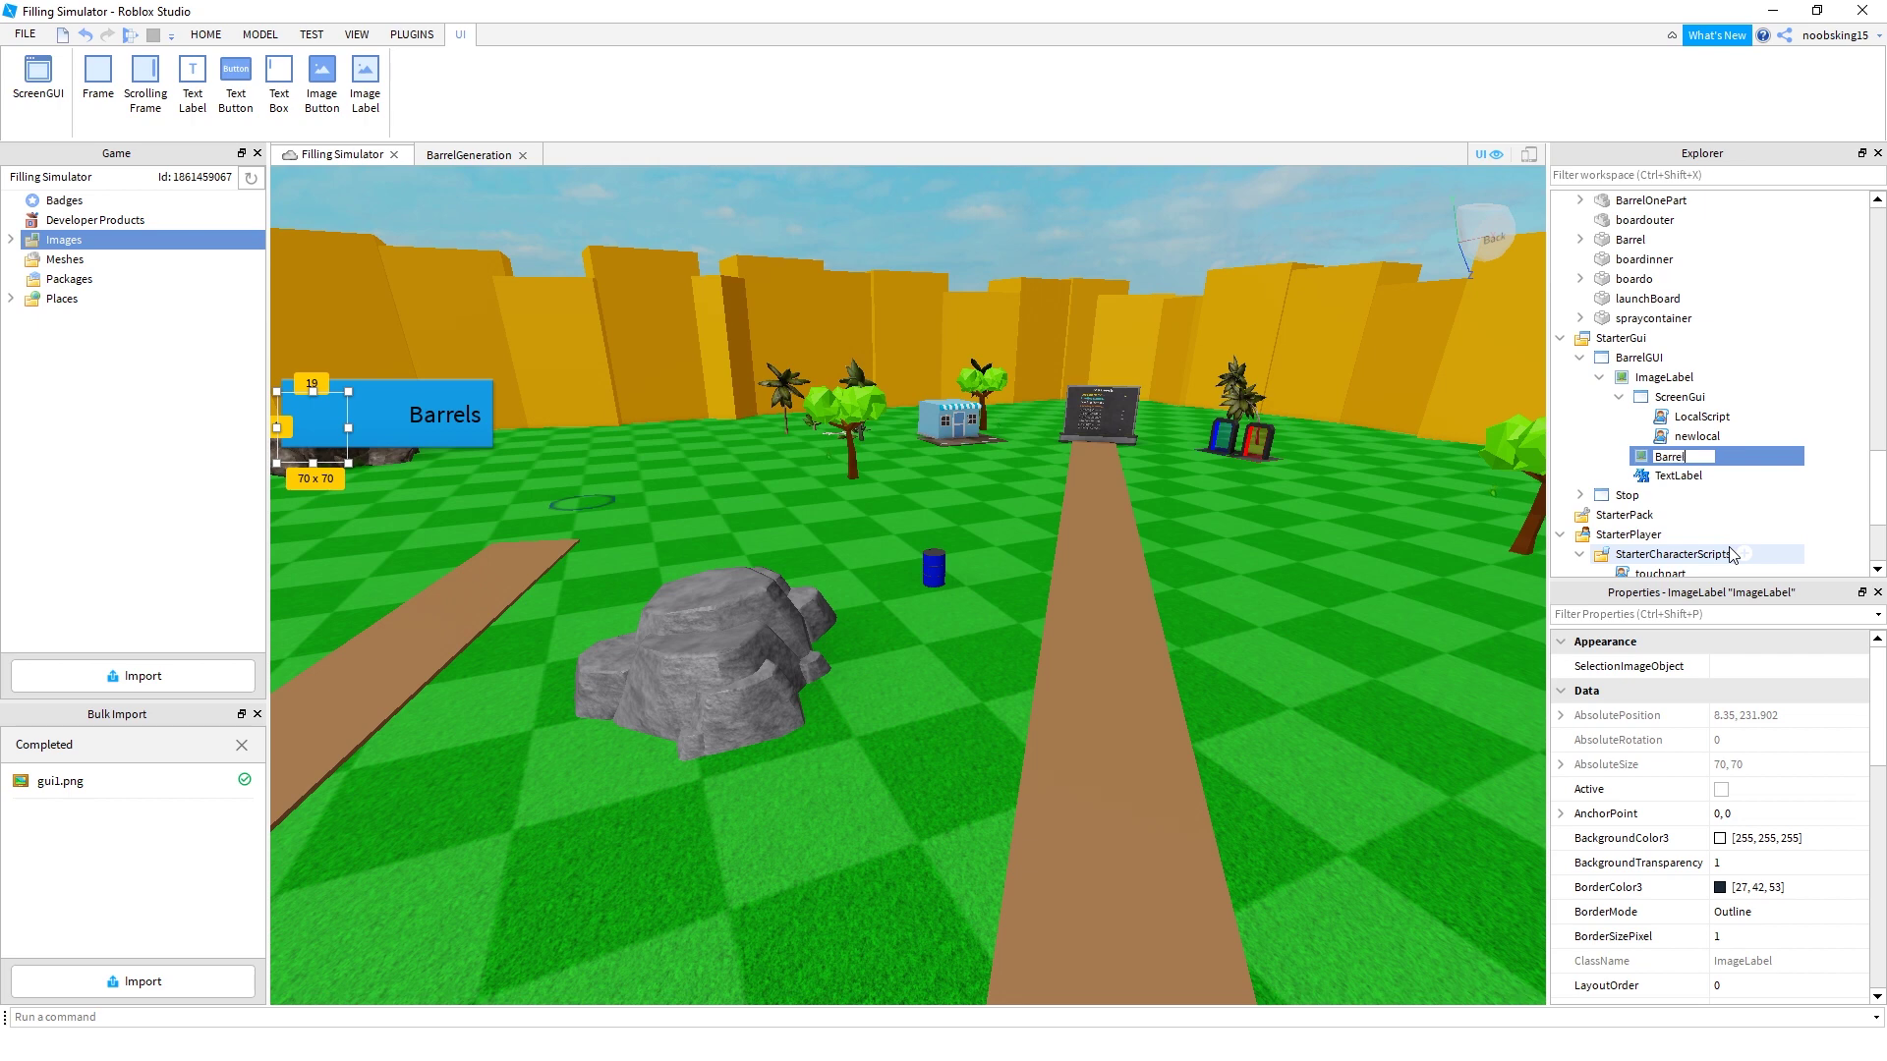
{"action": "type", "text": "Iconj"}
{"action": "key", "text": "Return"}
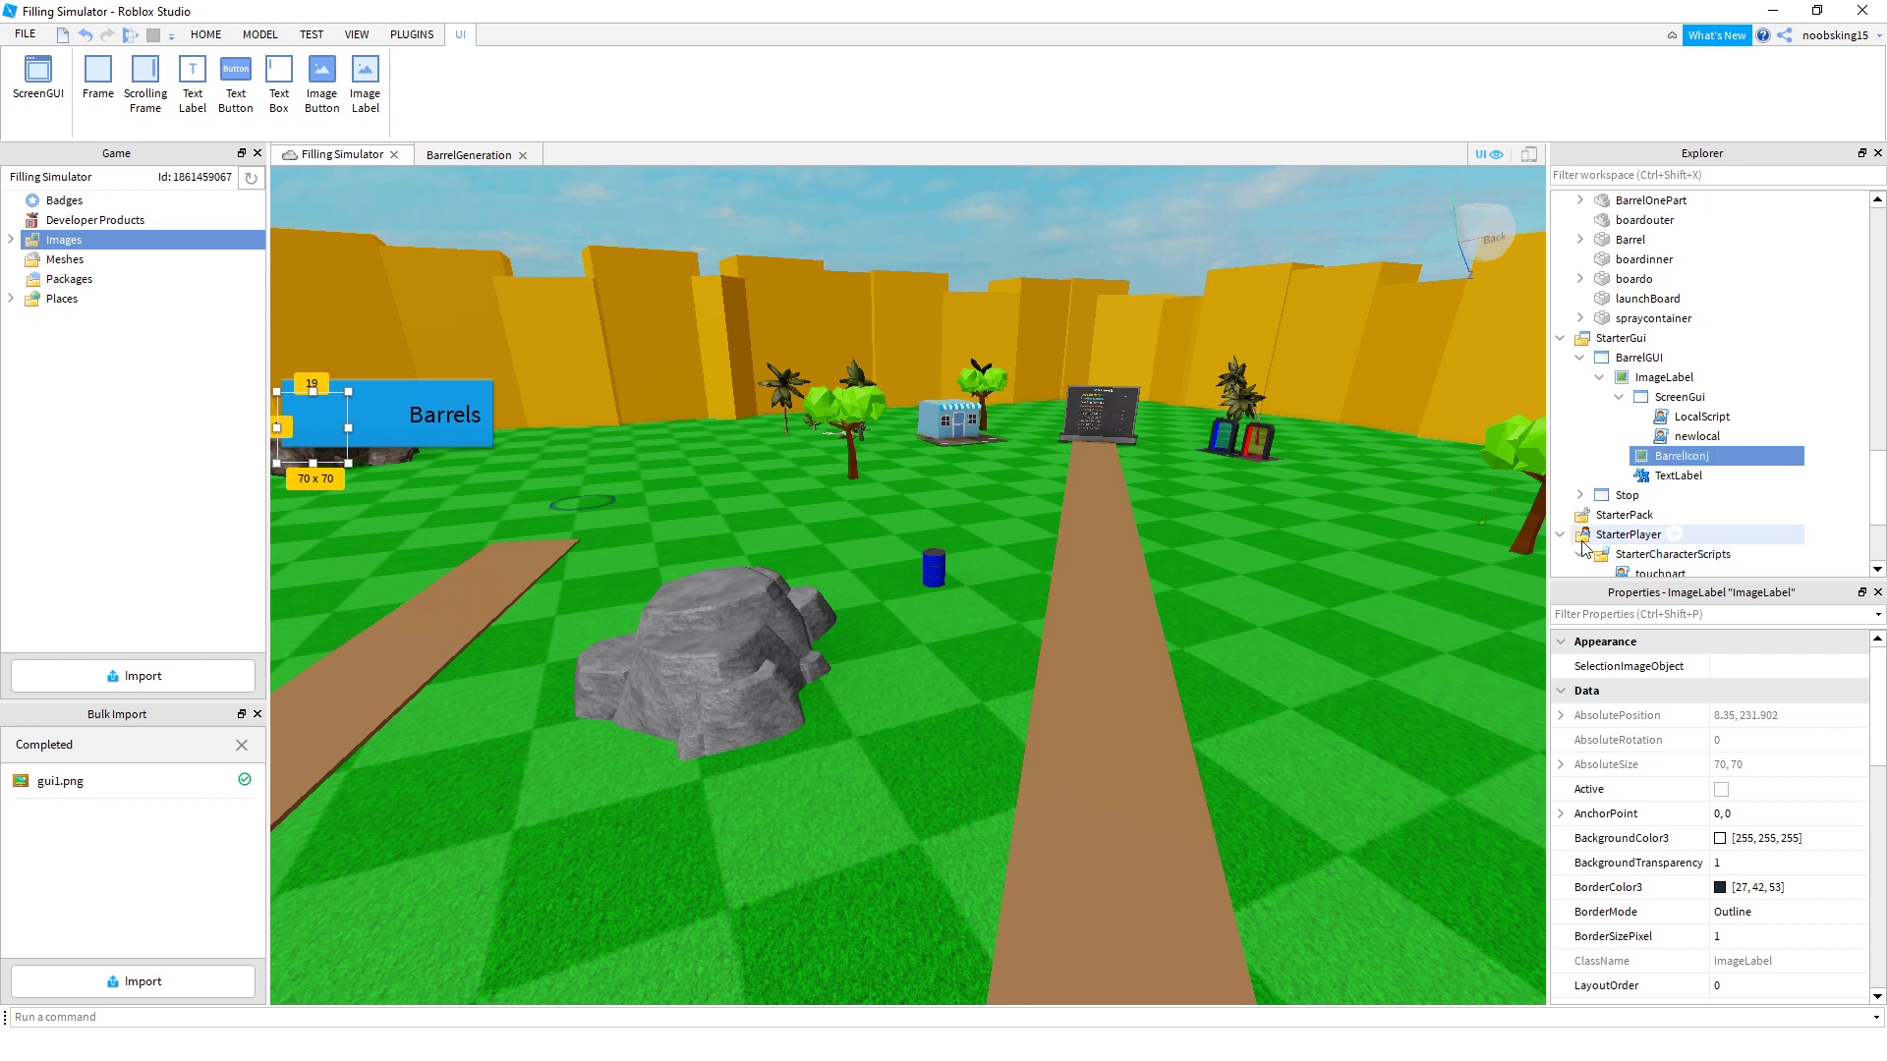
{"action": "double_click", "coordinate": [1708, 456]}
{"action": "left_click", "coordinate": [1707, 456]}
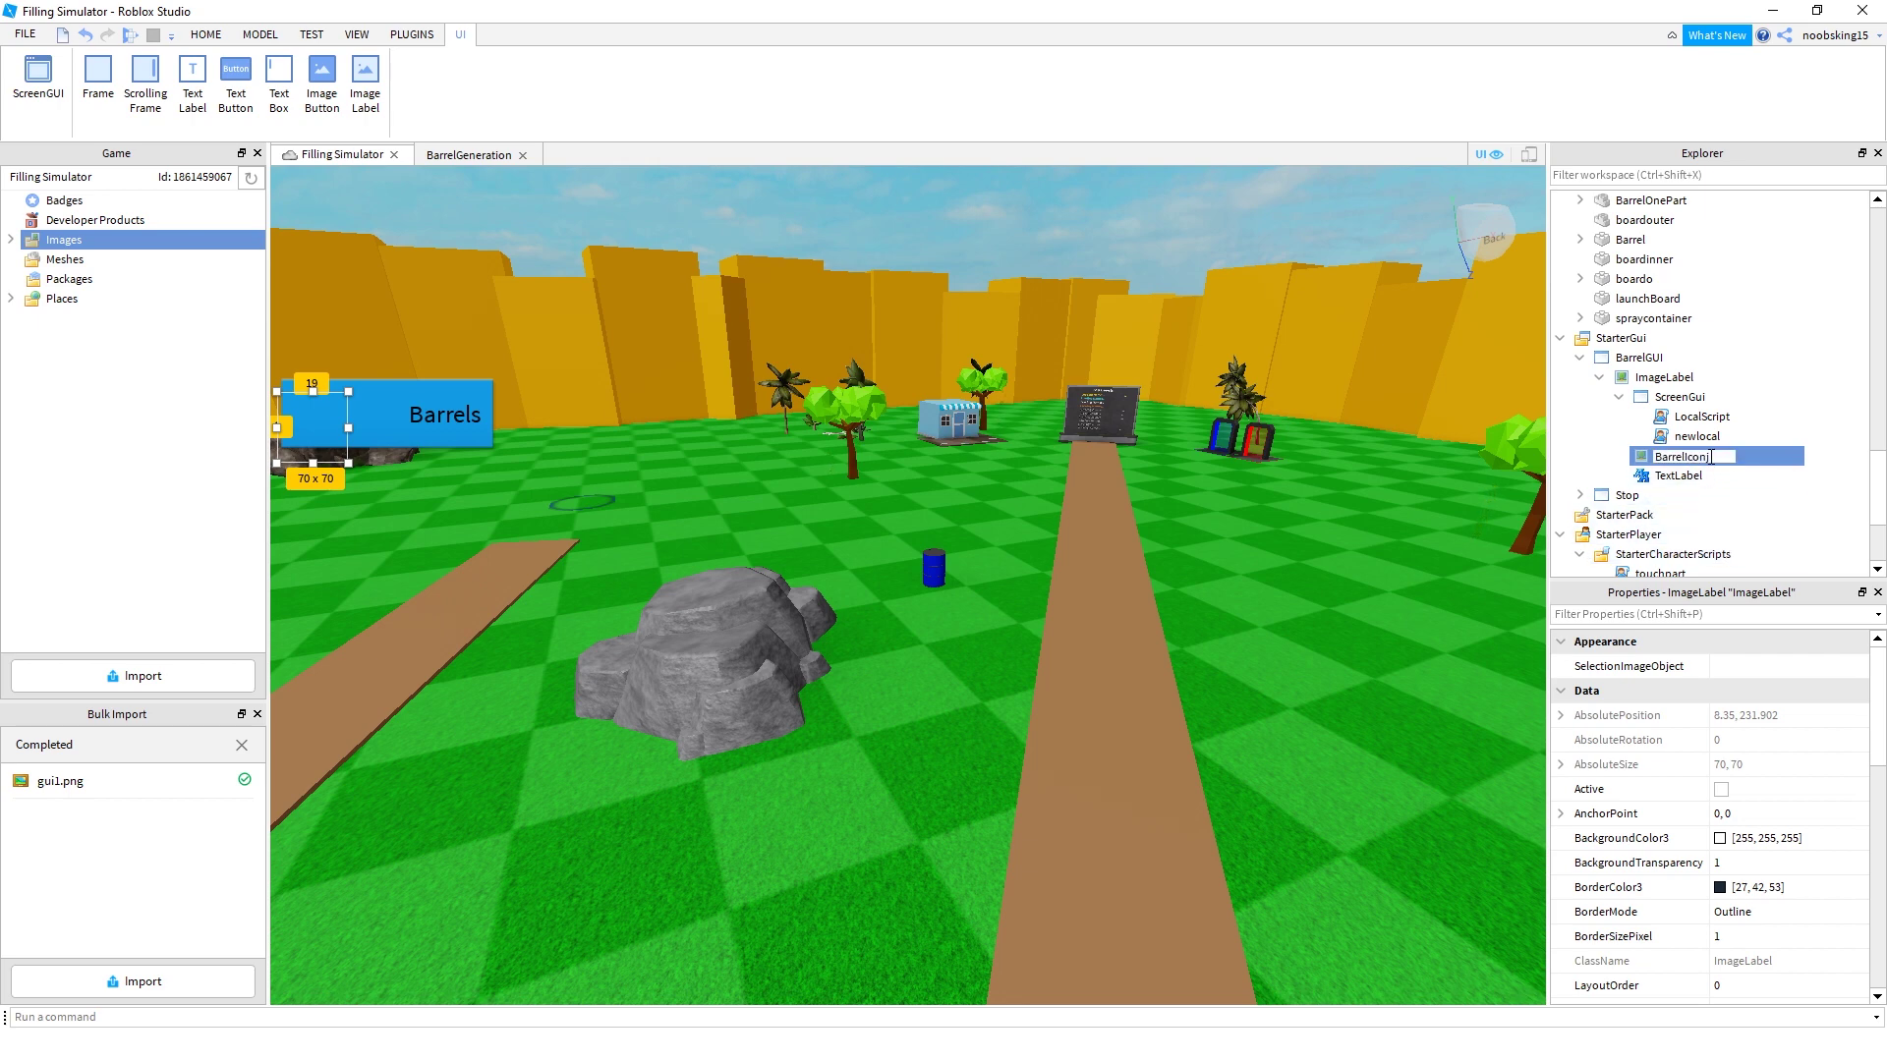
{"action": "key", "text": "Return"}
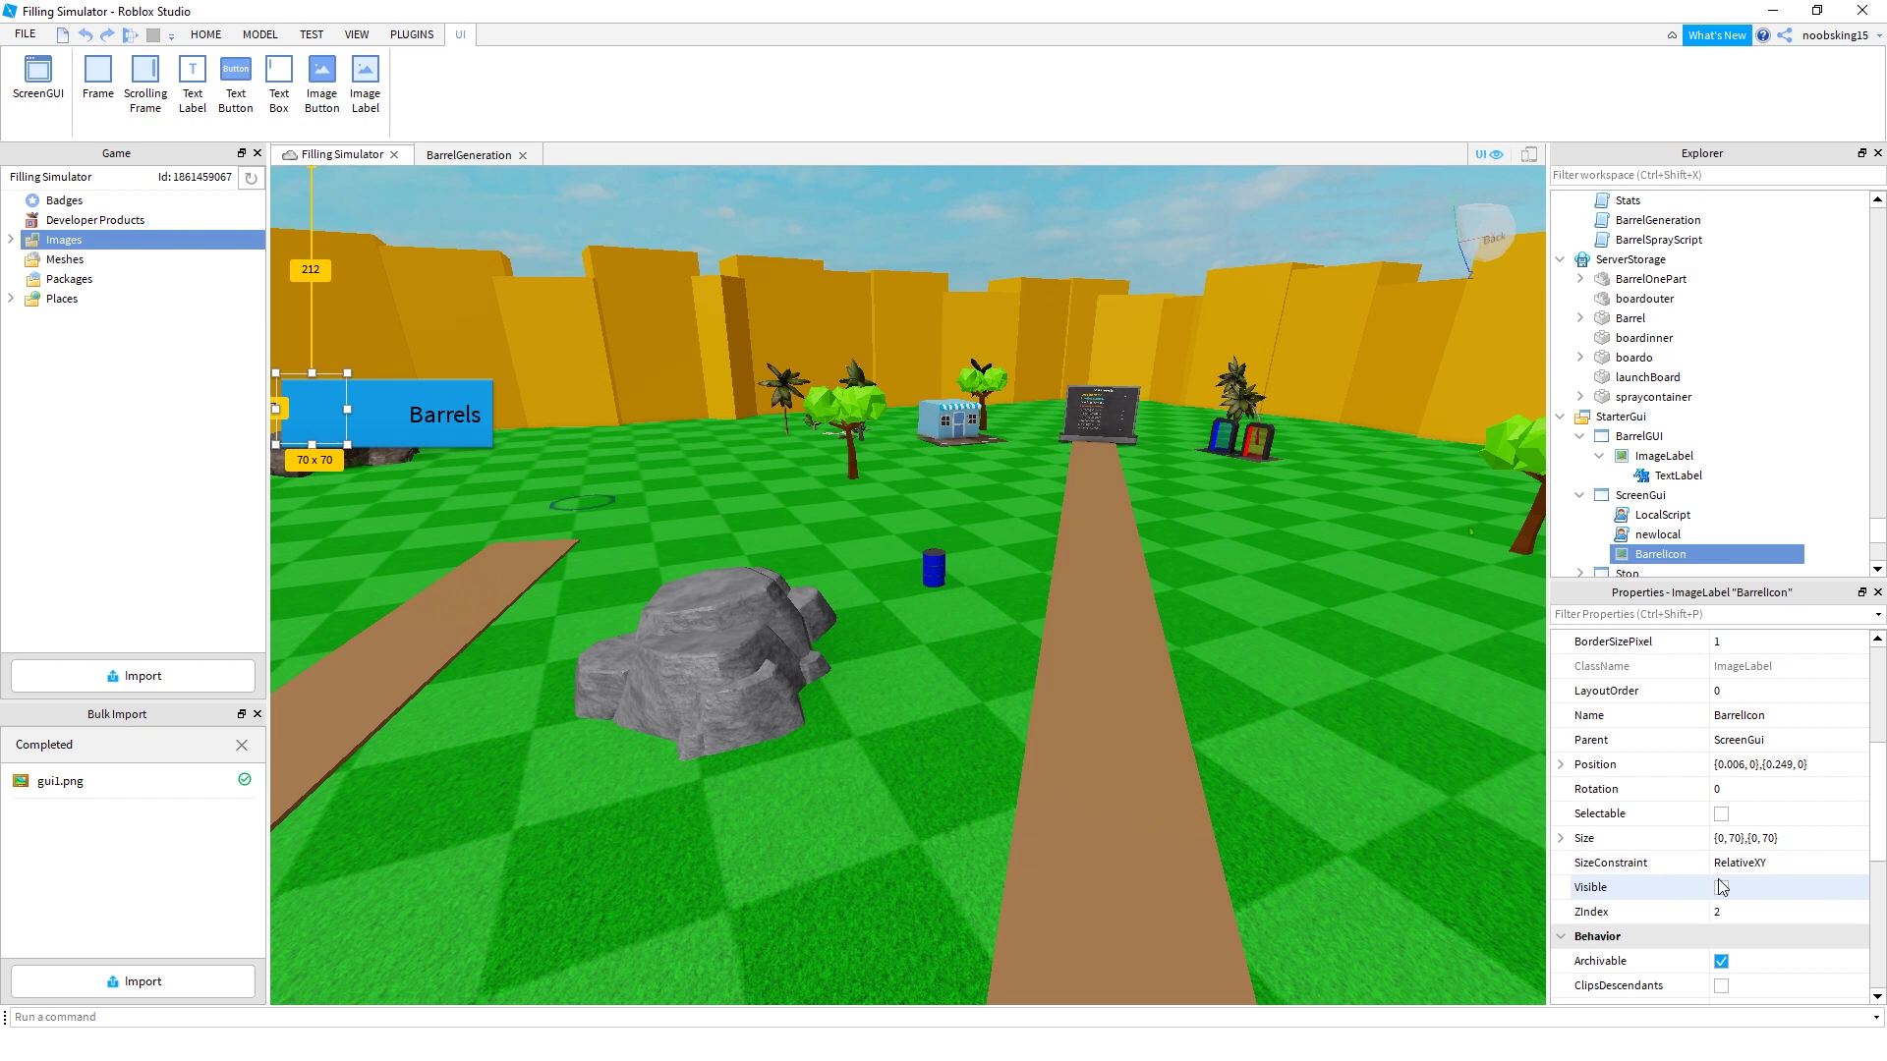
Move BarrelIcon out of ScreenGui into BarrelGUI's ImageLabel, with its Visible property enabled
{"action": "left_click", "coordinate": [1721, 887]}
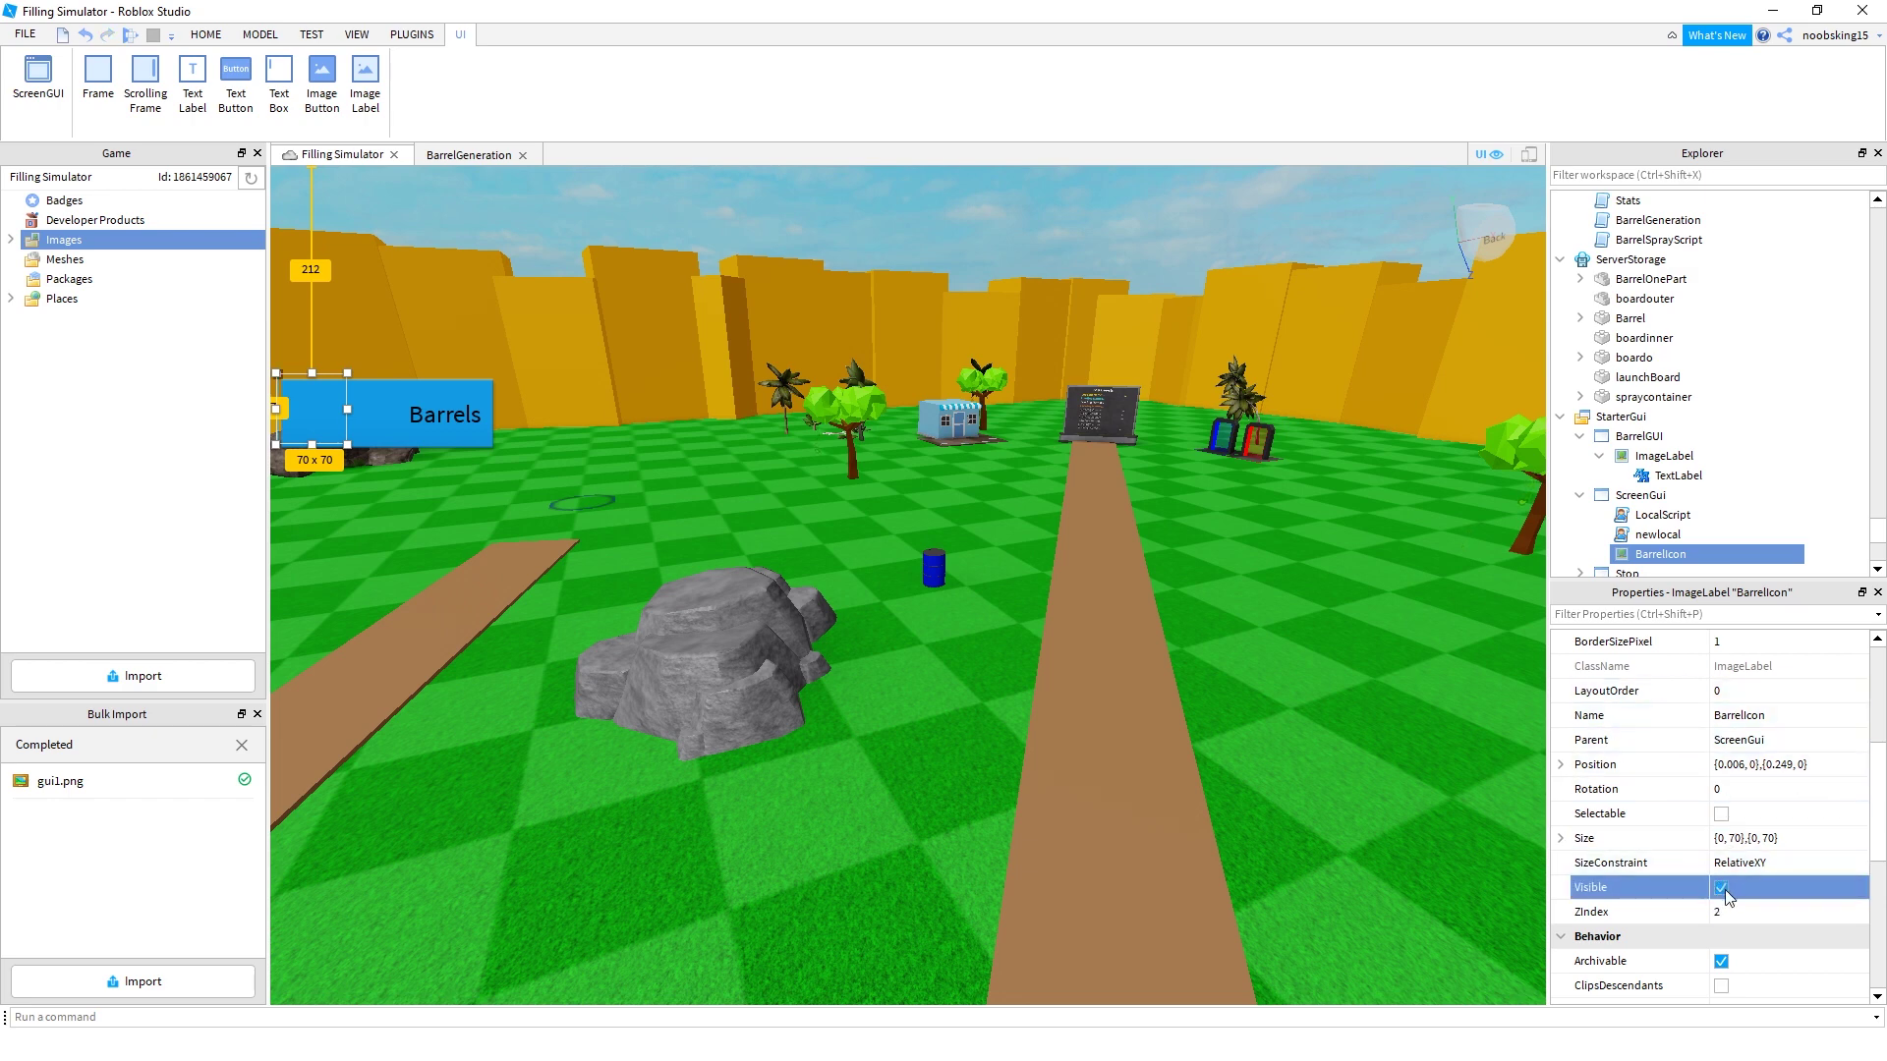
{"action": "mouse_move", "coordinate": [1623, 560]}
{"action": "left_click_drag", "start_coordinate": [1627, 557], "coordinate": [1664, 457]}
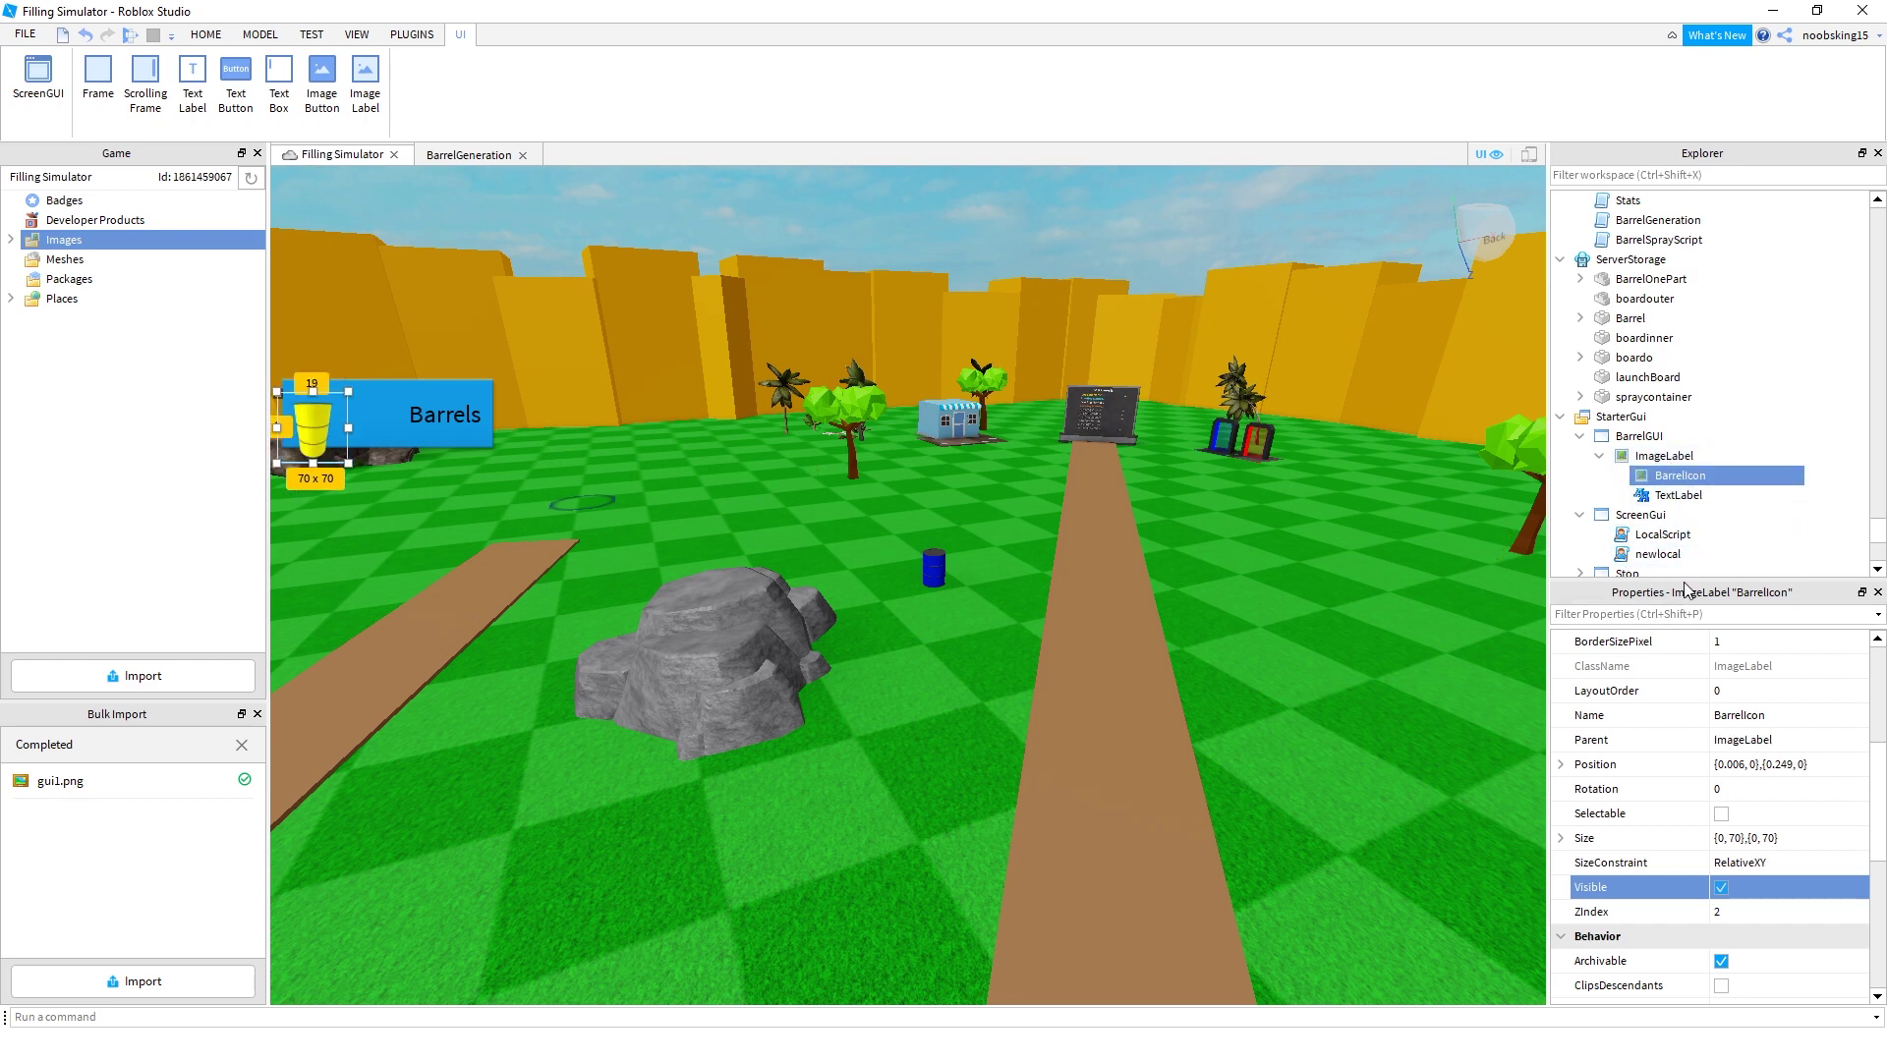
Move LocalScript and newlocal from ScreenGui into BarrelIcon, and delete the emptied ScreenGui
{"action": "left_click", "coordinate": [1661, 535]}
{"action": "left_click", "coordinate": [1658, 557], "text": "shift"}
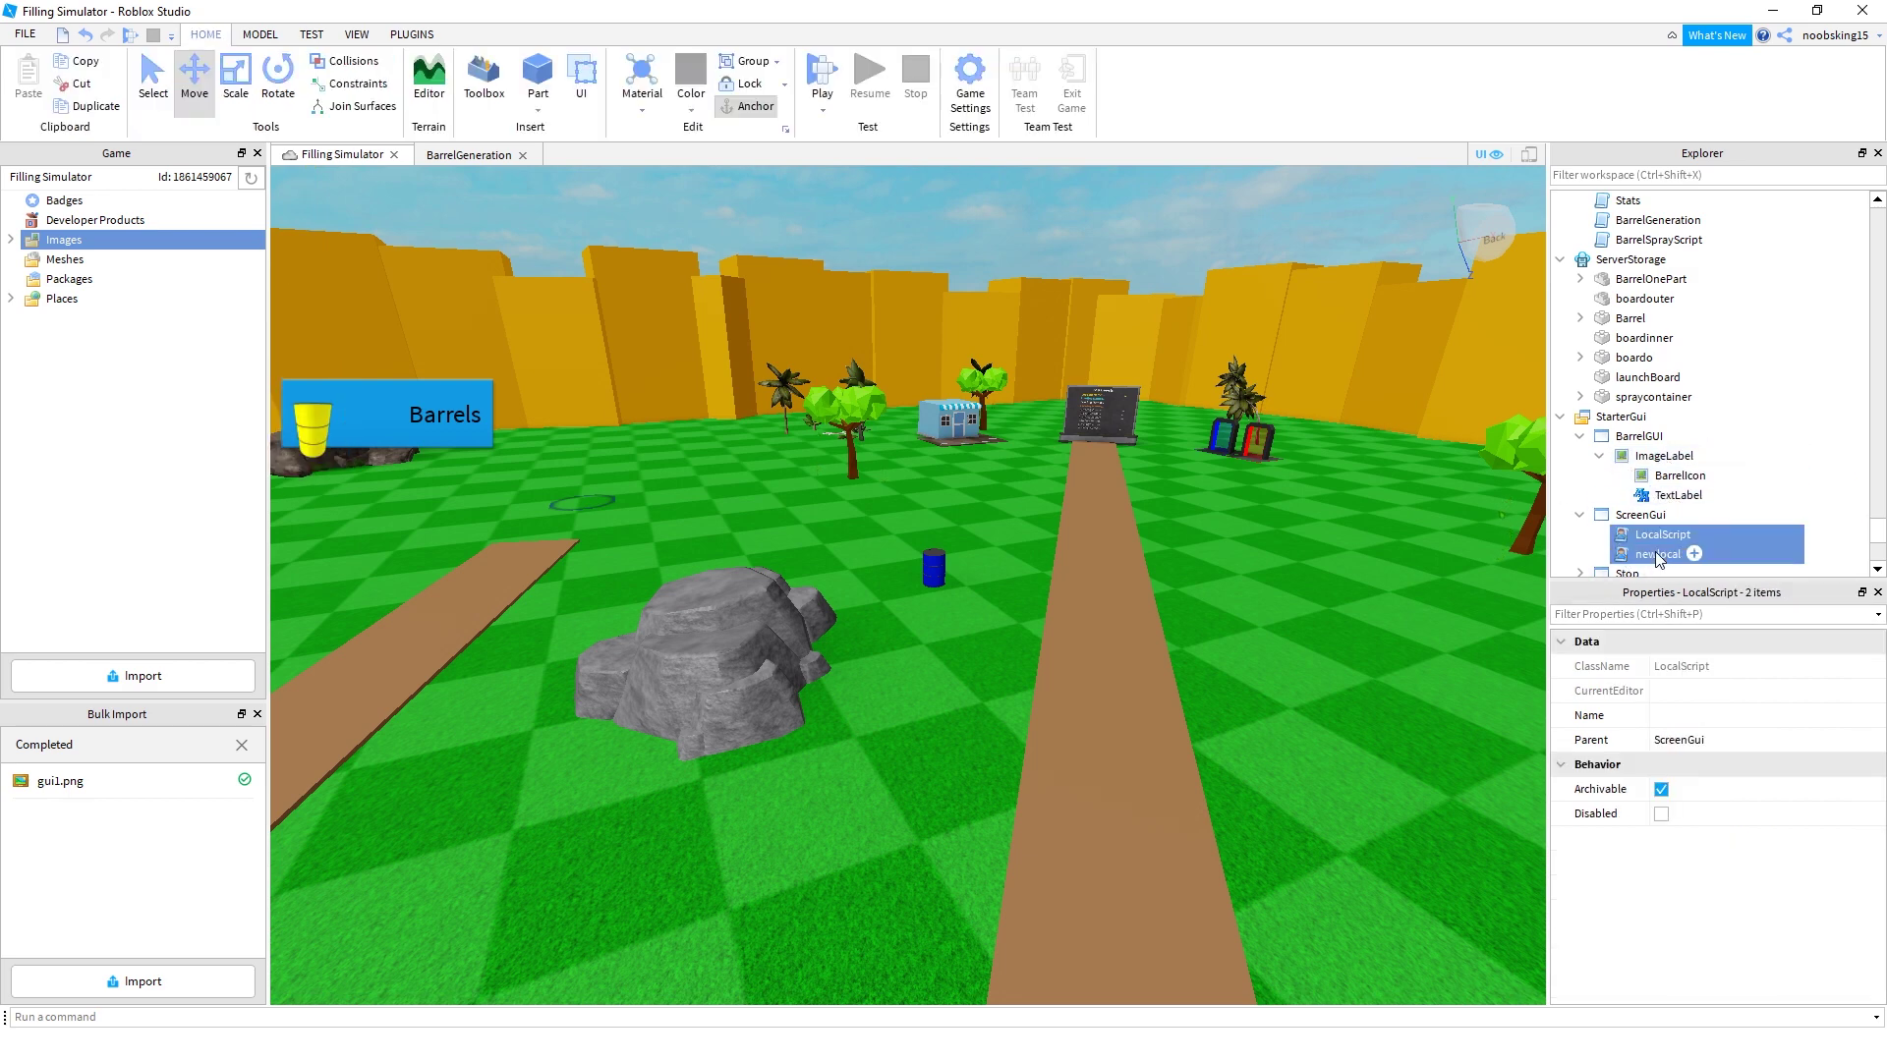
{"action": "left_click_drag", "start_coordinate": [1652, 537], "coordinate": [1675, 476]}
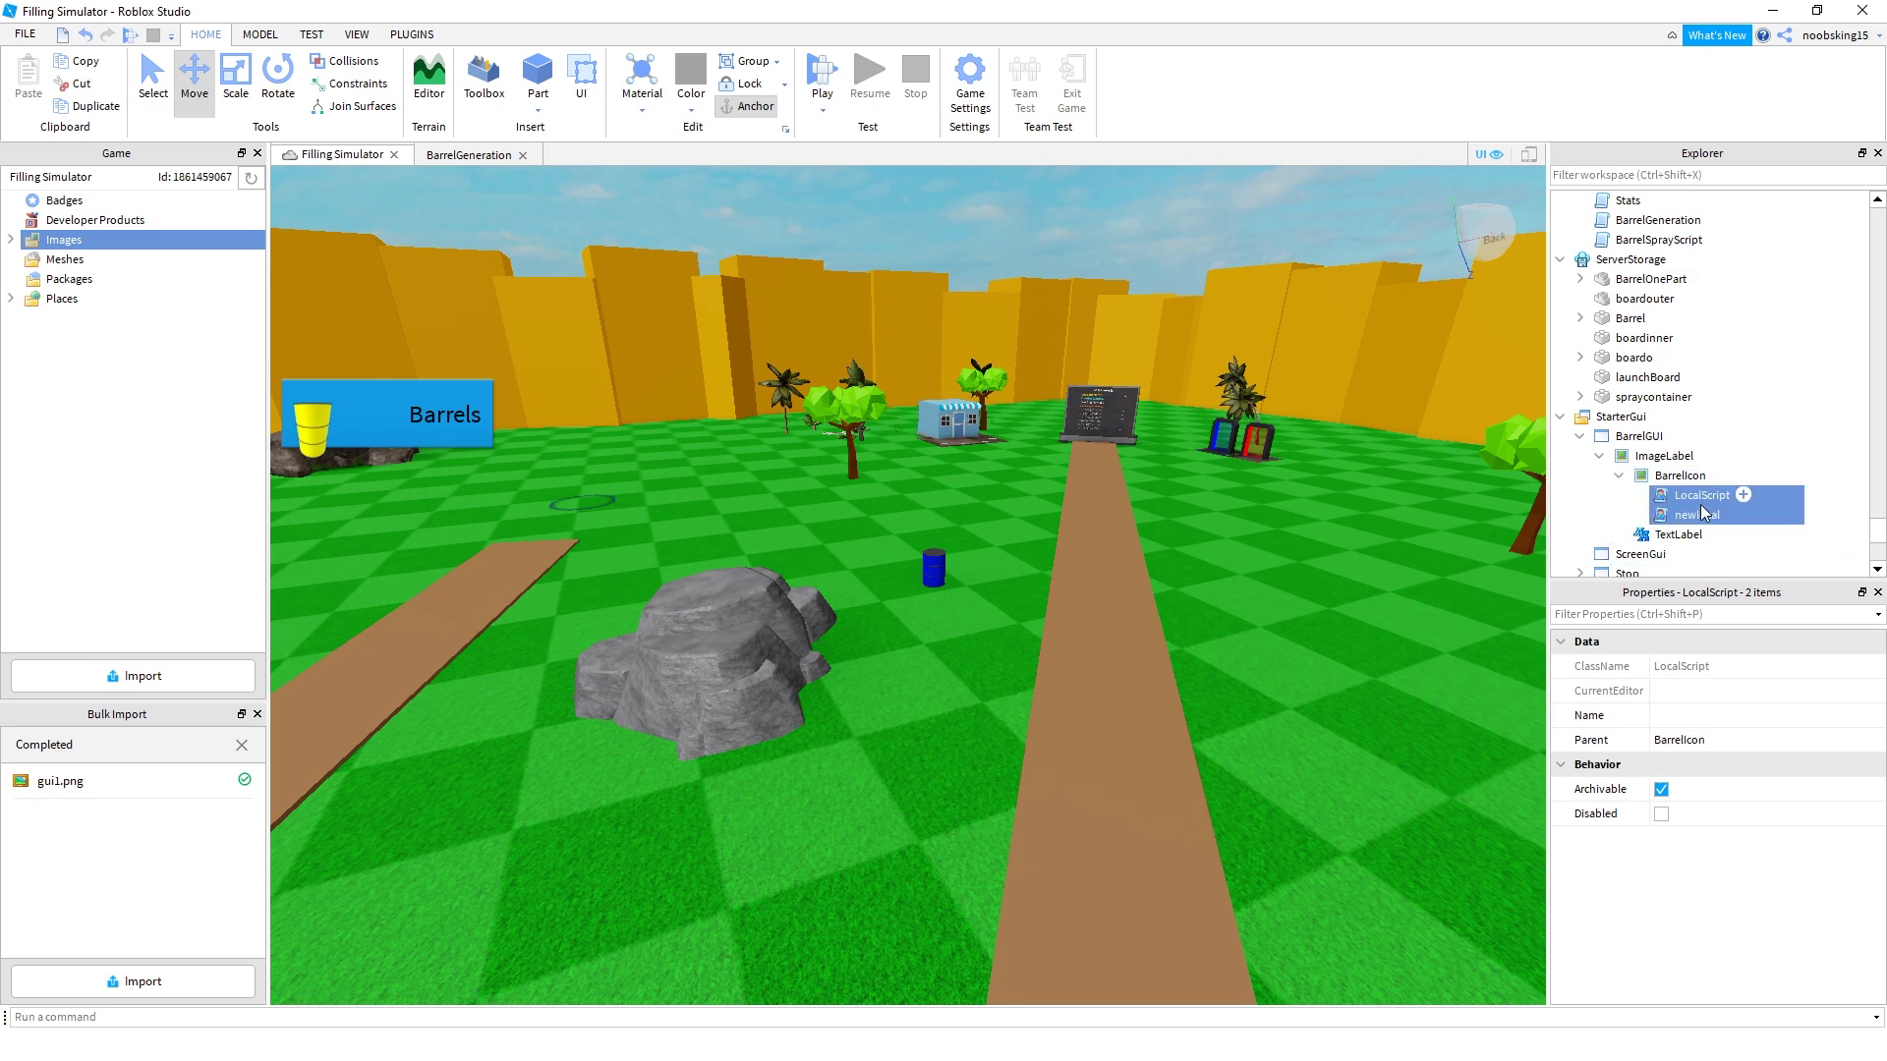
{"action": "left_click", "coordinate": [1656, 555]}
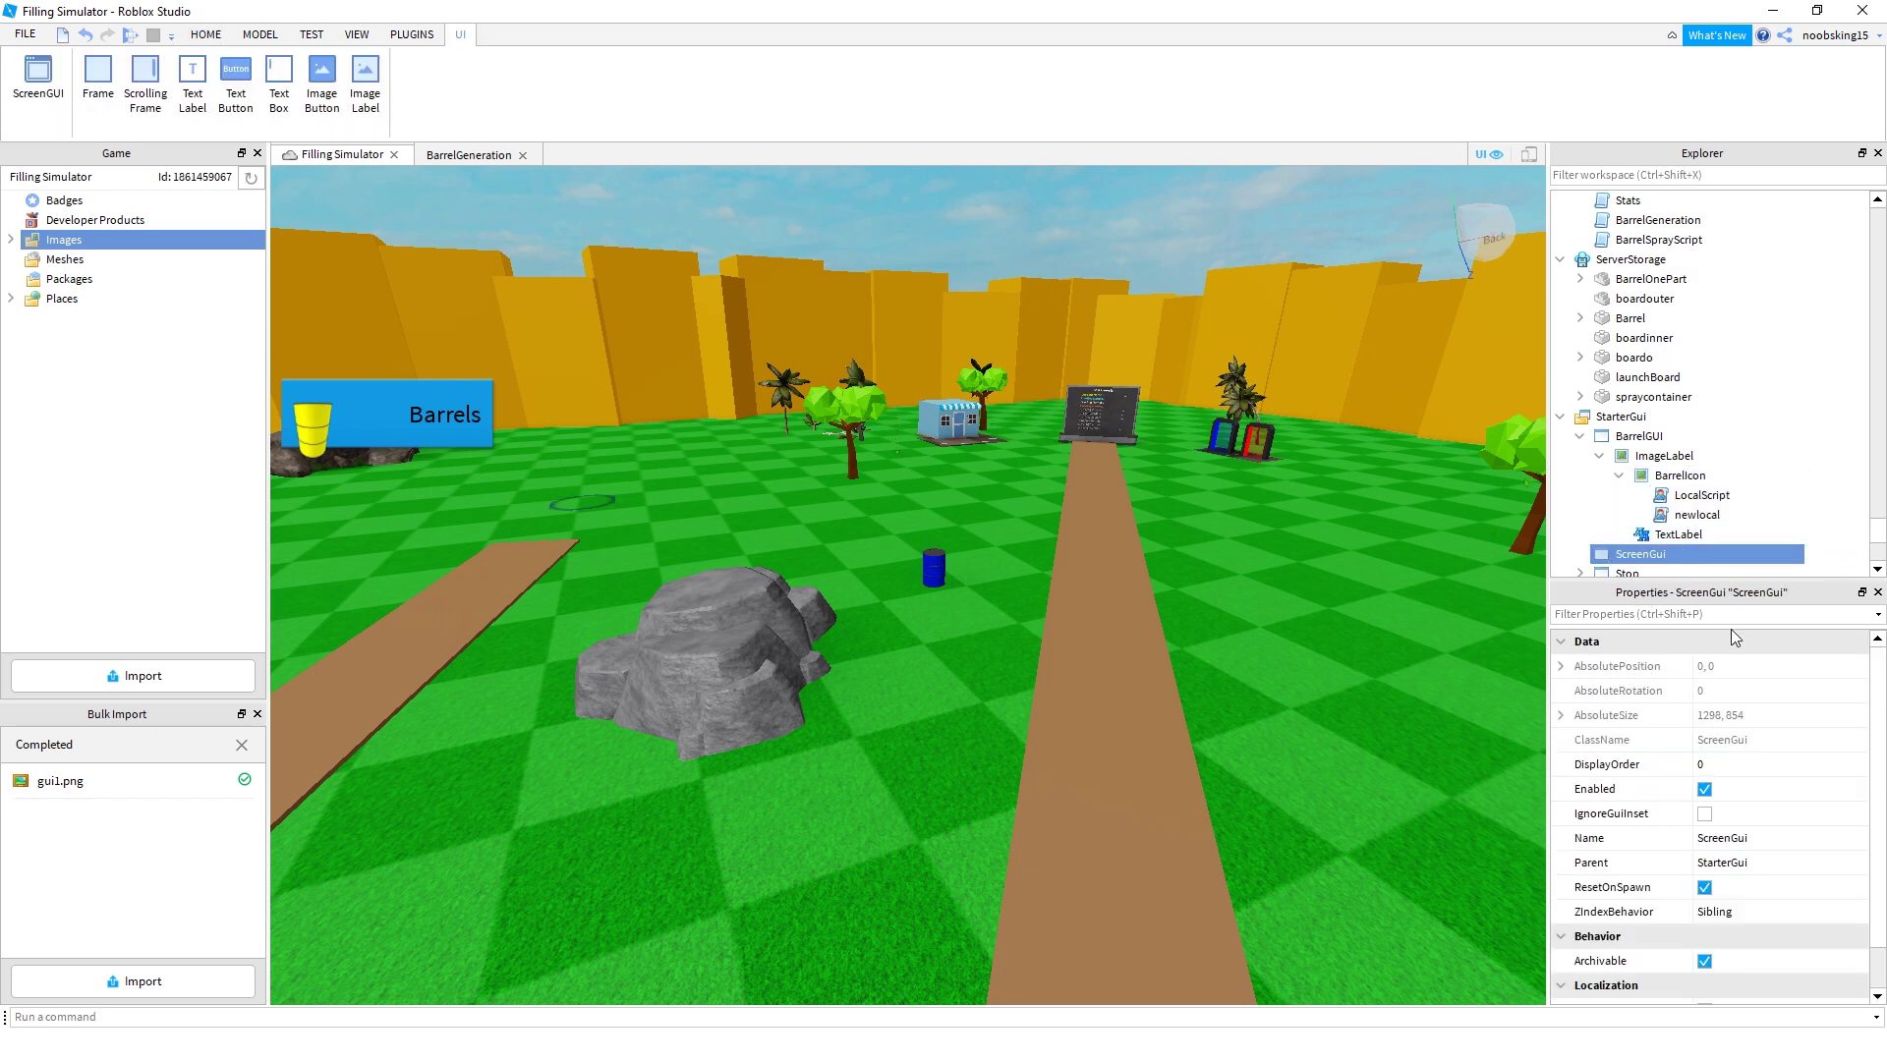
{"action": "key", "text": "Delete"}
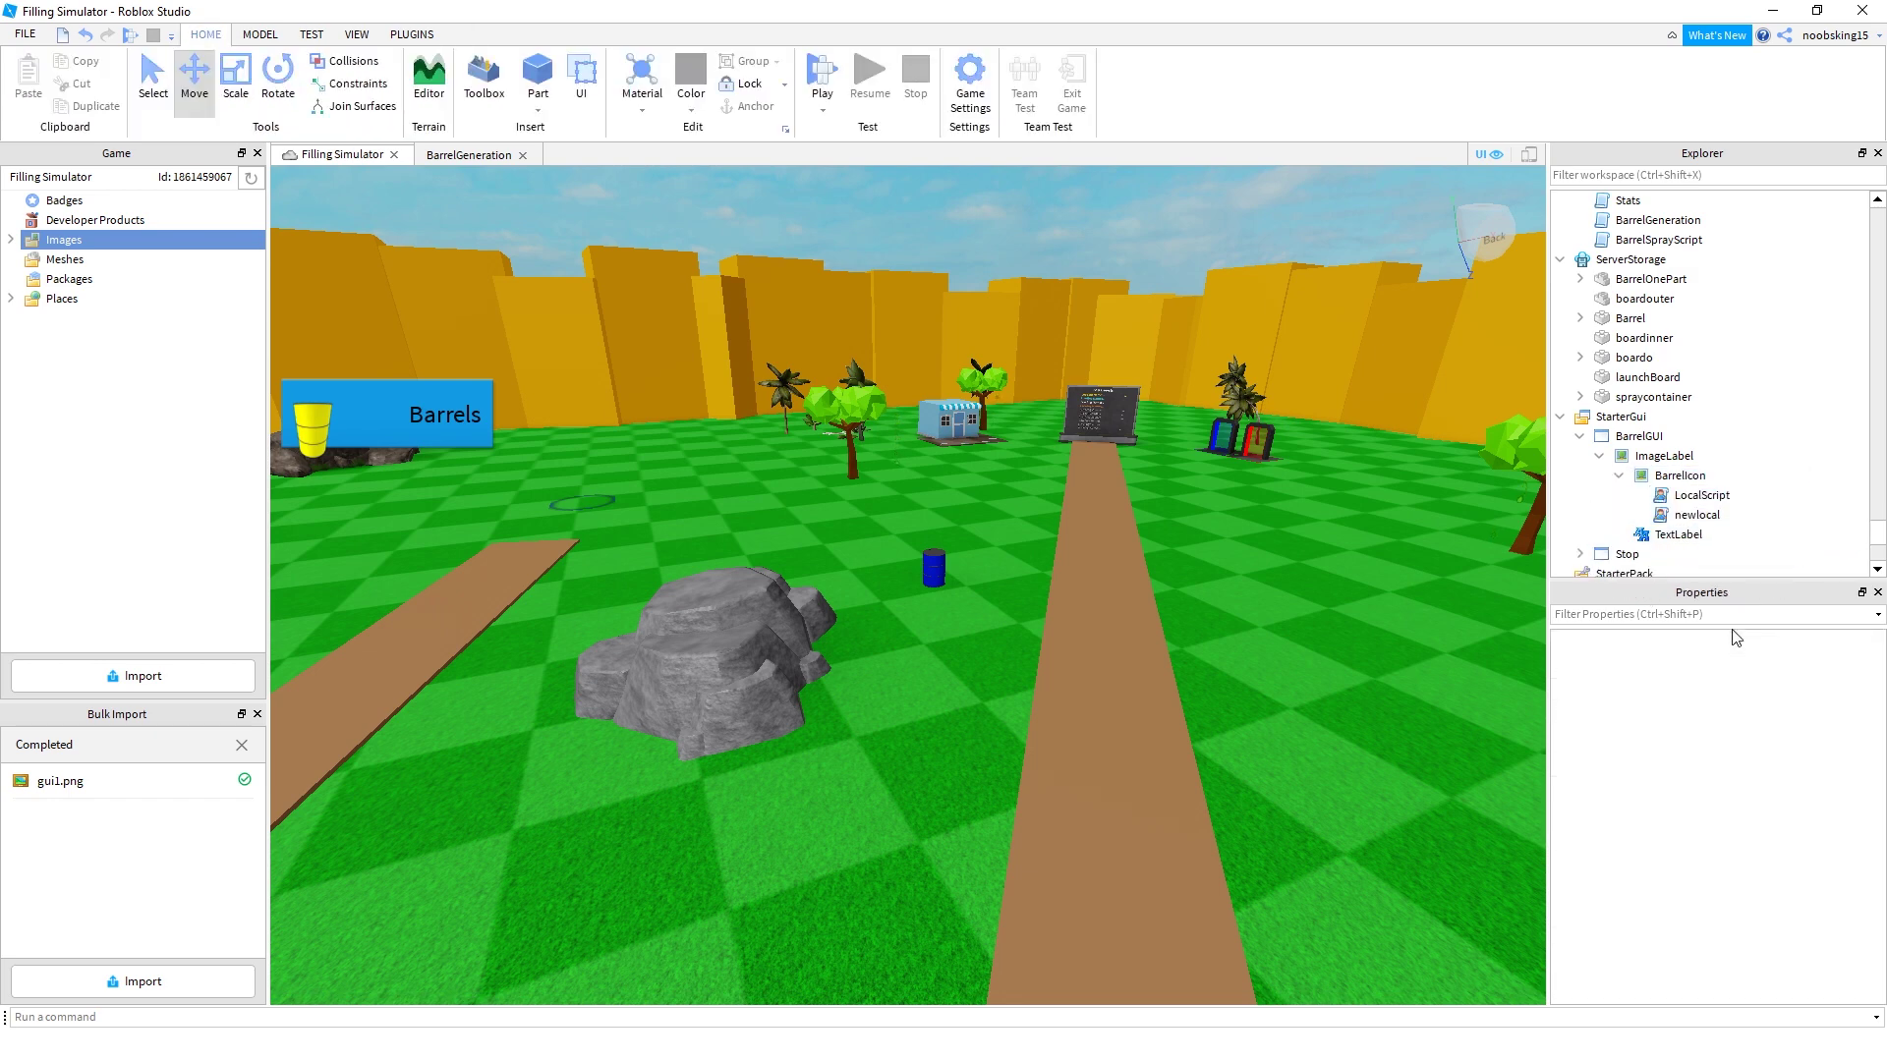
Reposition BarrelIcon up onto the blue counter background beside the Barrels text
{"action": "double_click", "coordinate": [1701, 495]}
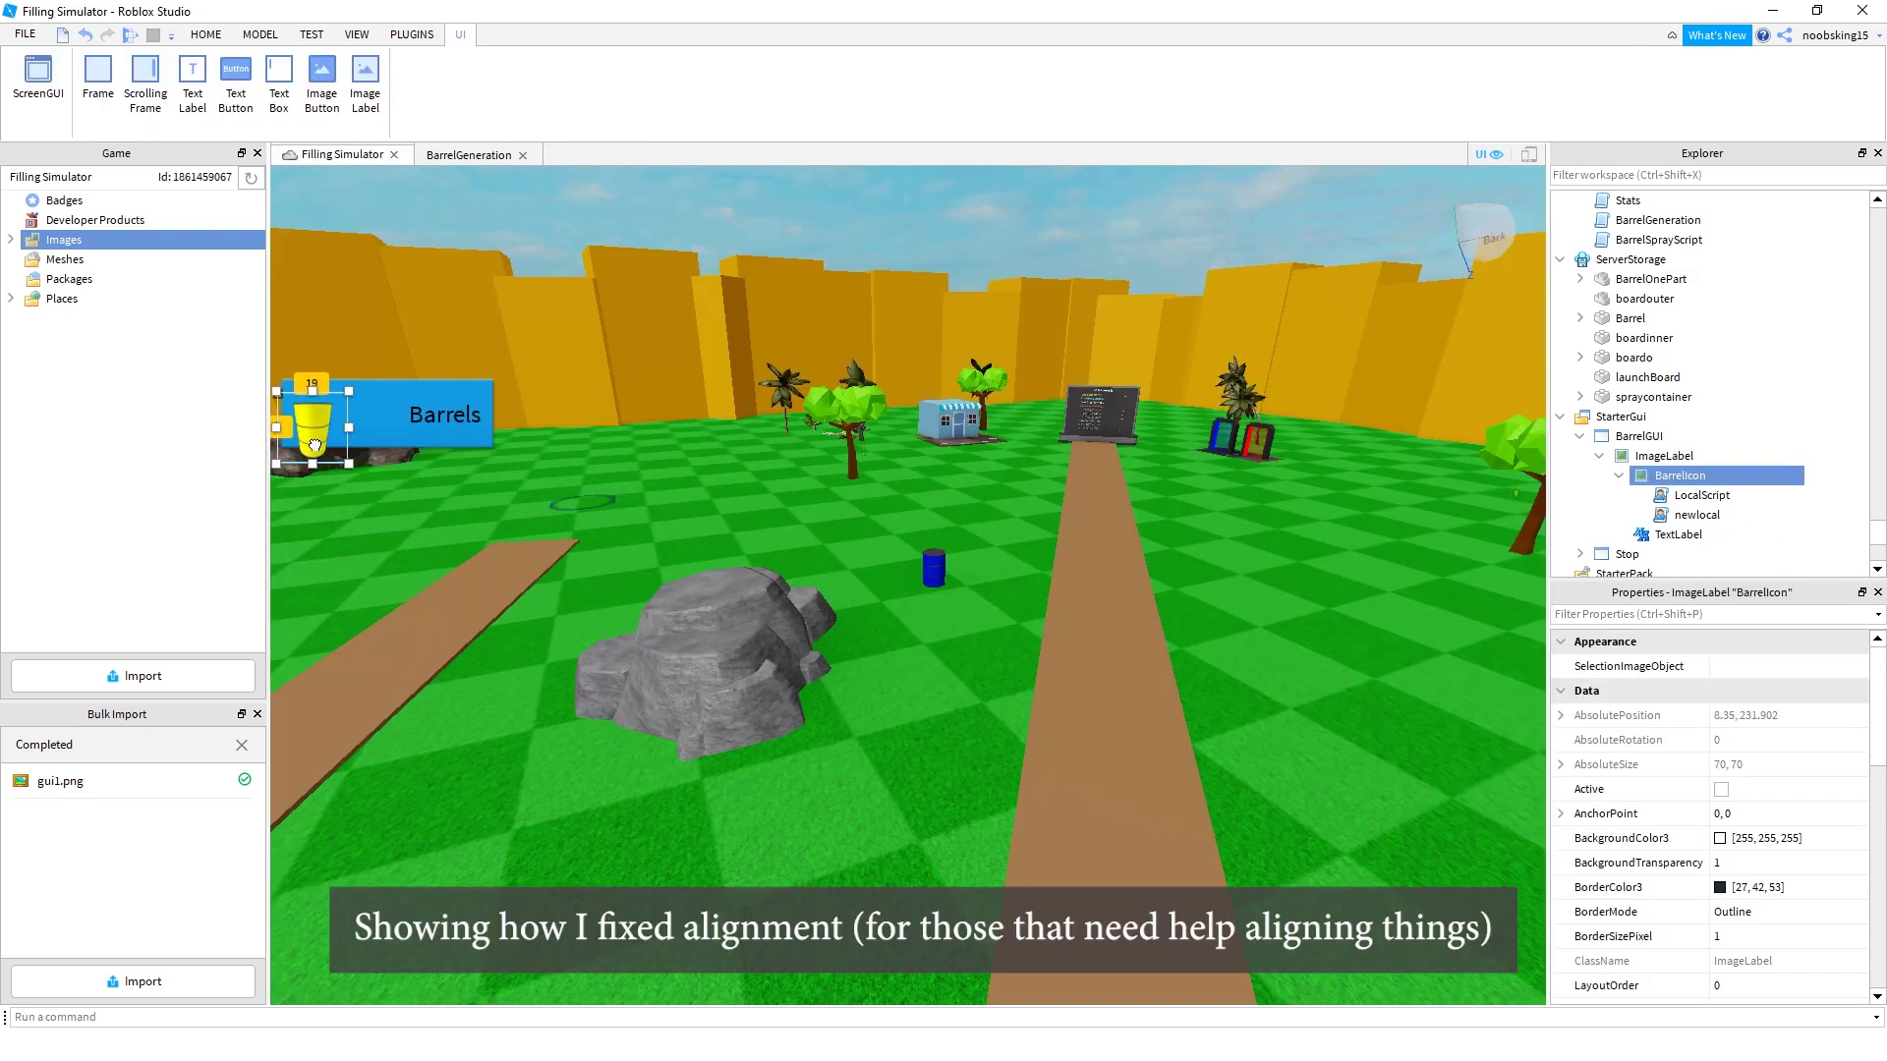
{"action": "left_click_drag", "start_coordinate": [314, 445], "coordinate": [324, 429]}
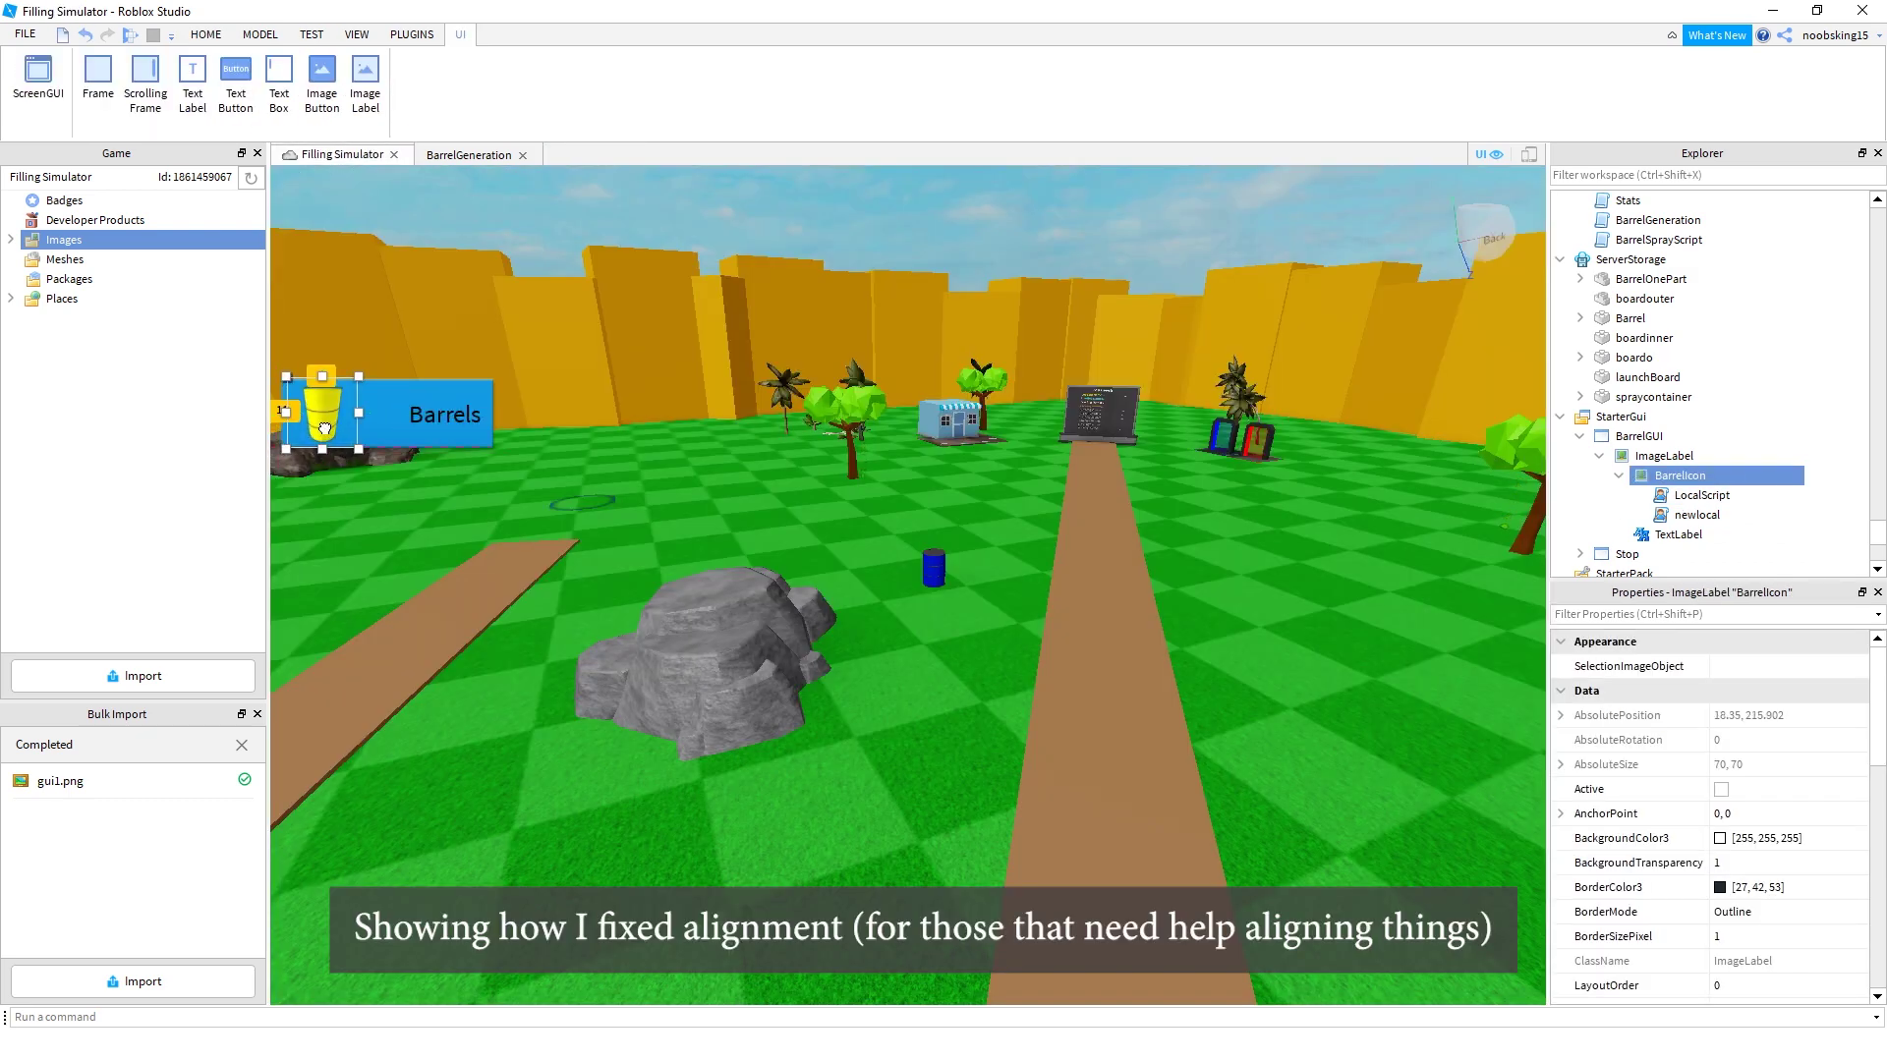
{"action": "left_click_drag", "start_coordinate": [286, 376], "coordinate": [291, 379]}
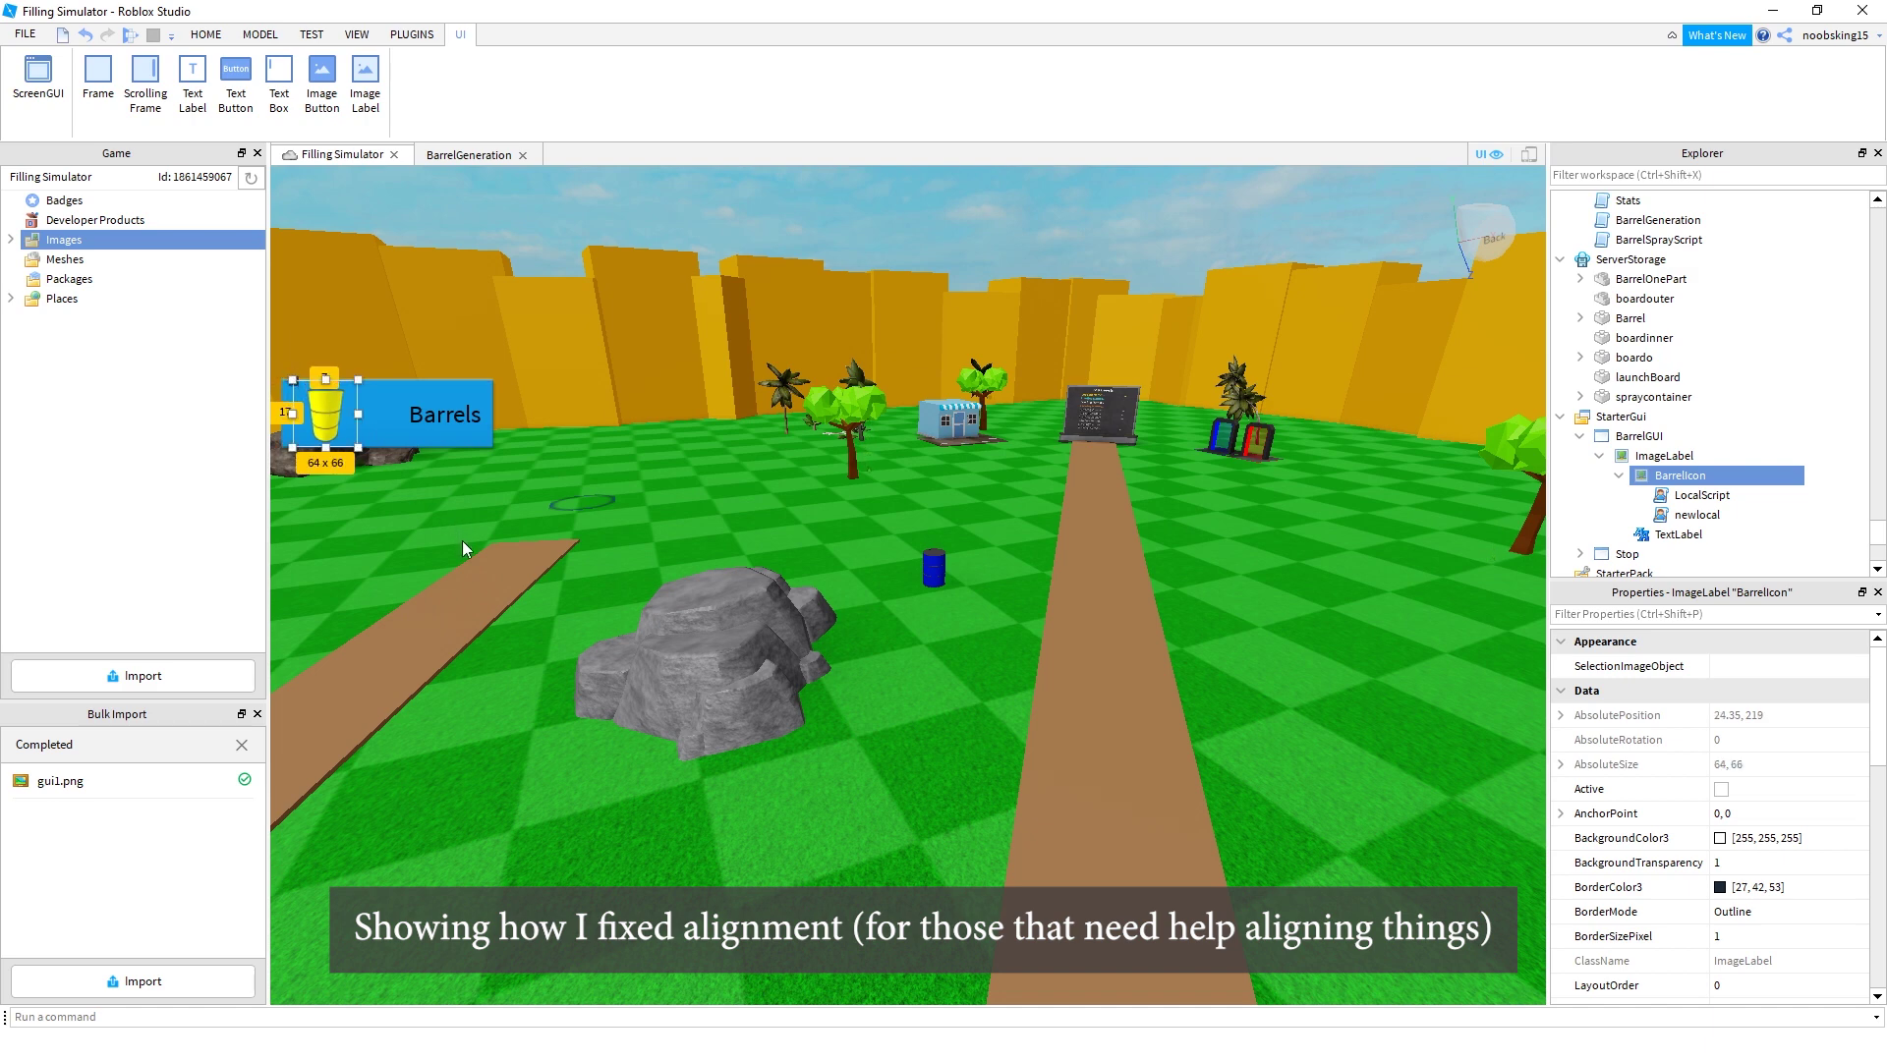
{"action": "key", "text": "ctrl+z"}
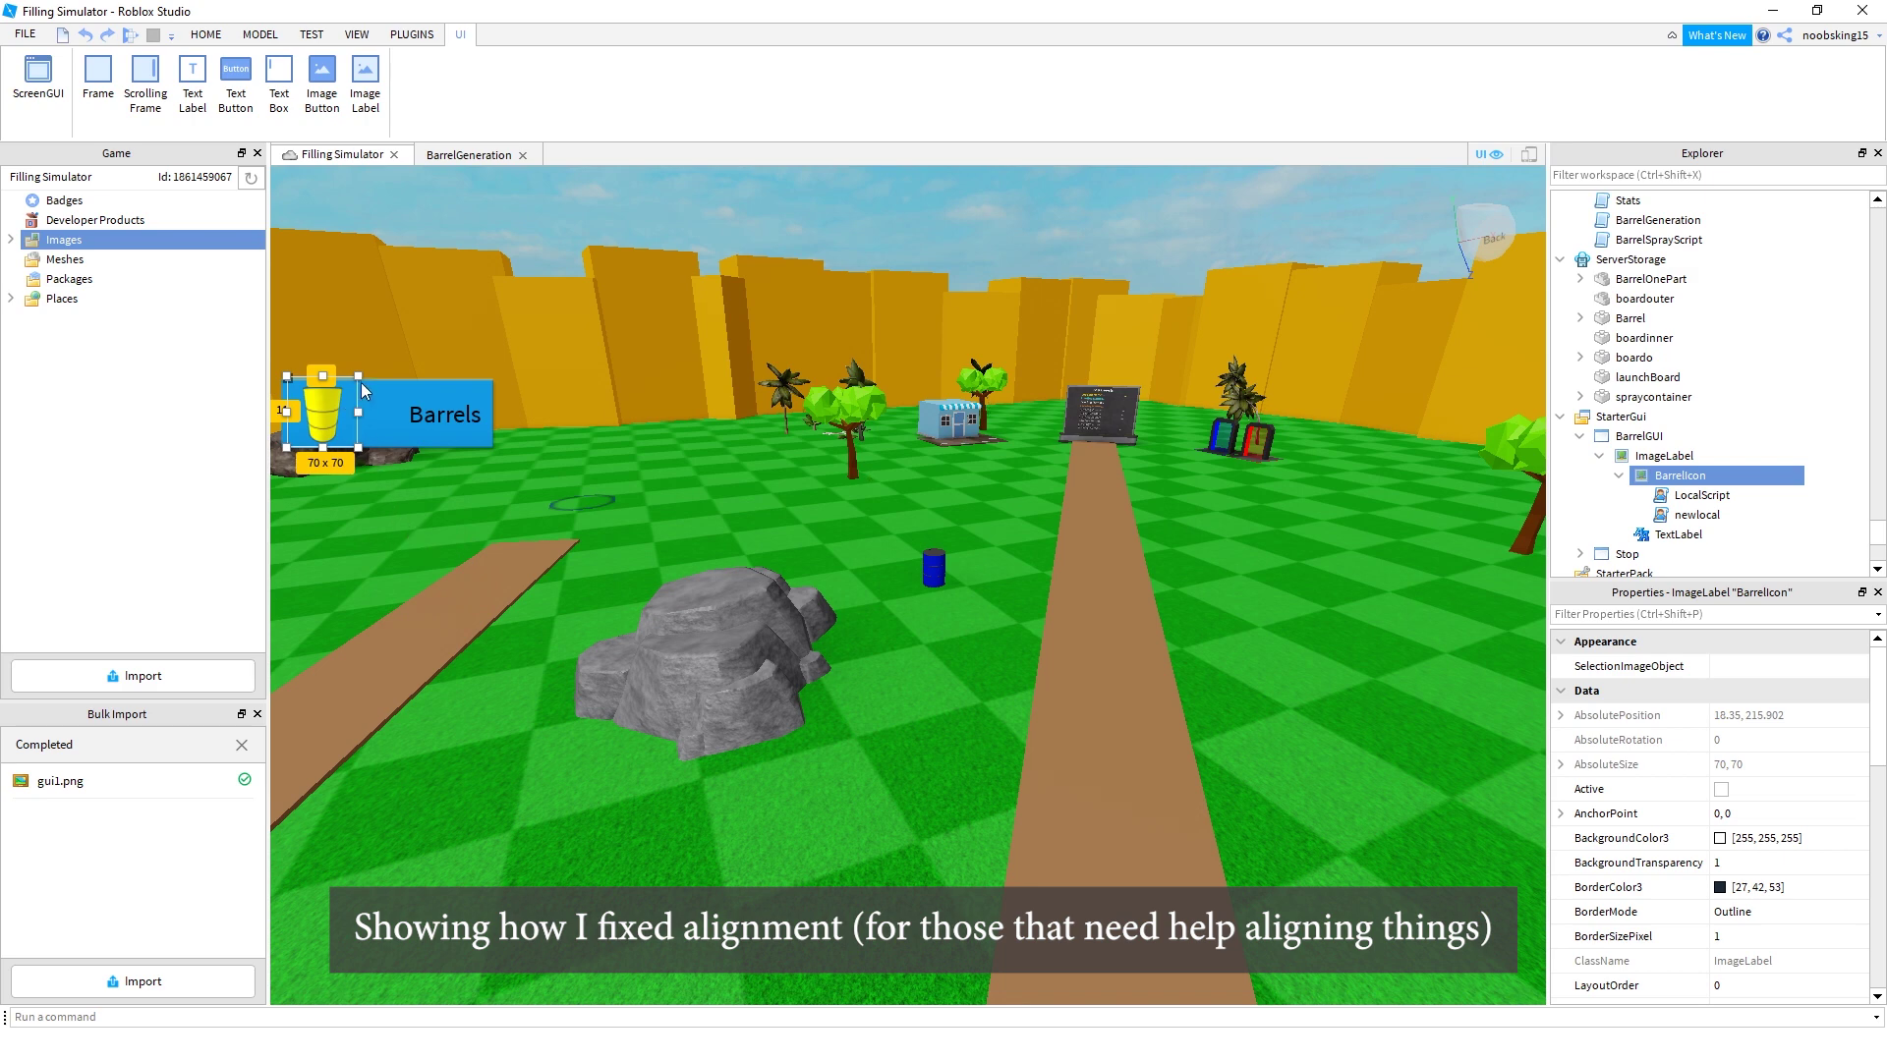
{"action": "left_click_drag", "start_coordinate": [355, 374], "coordinate": [349, 386]}
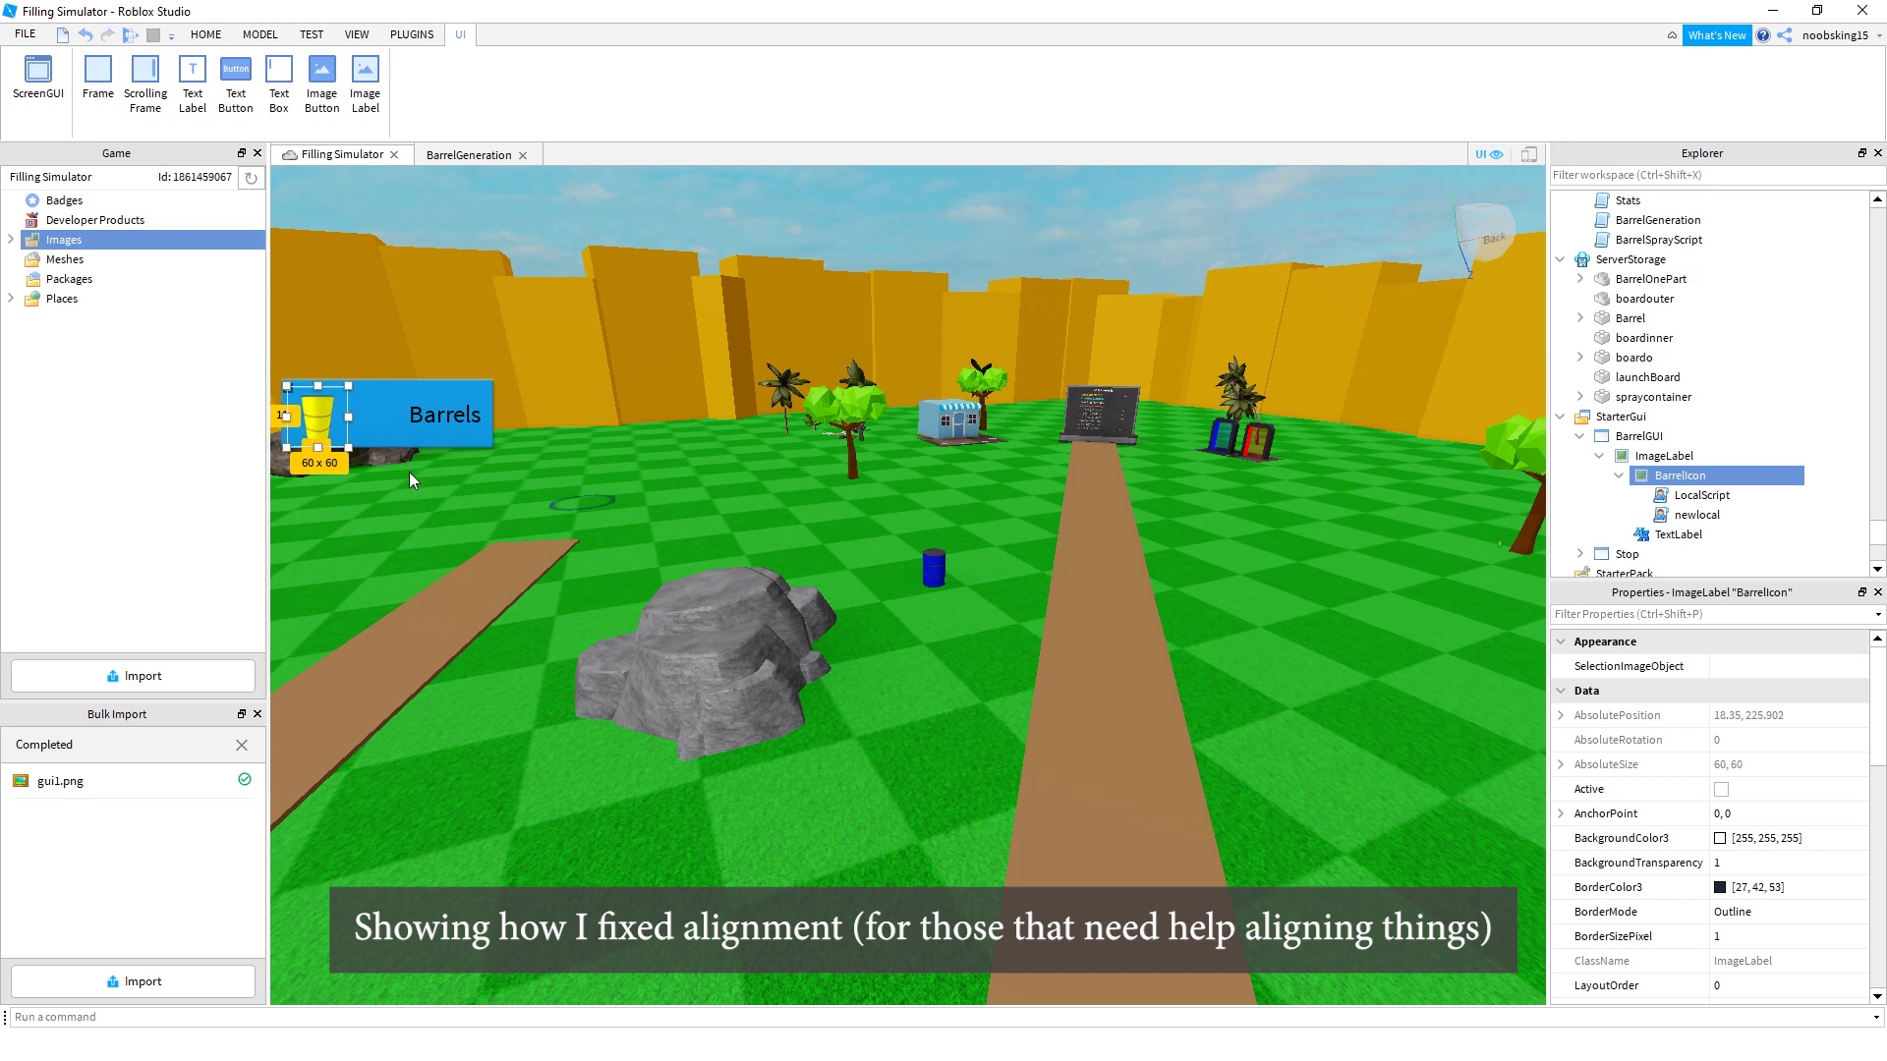
{"action": "key", "text": "ctrl+z"}
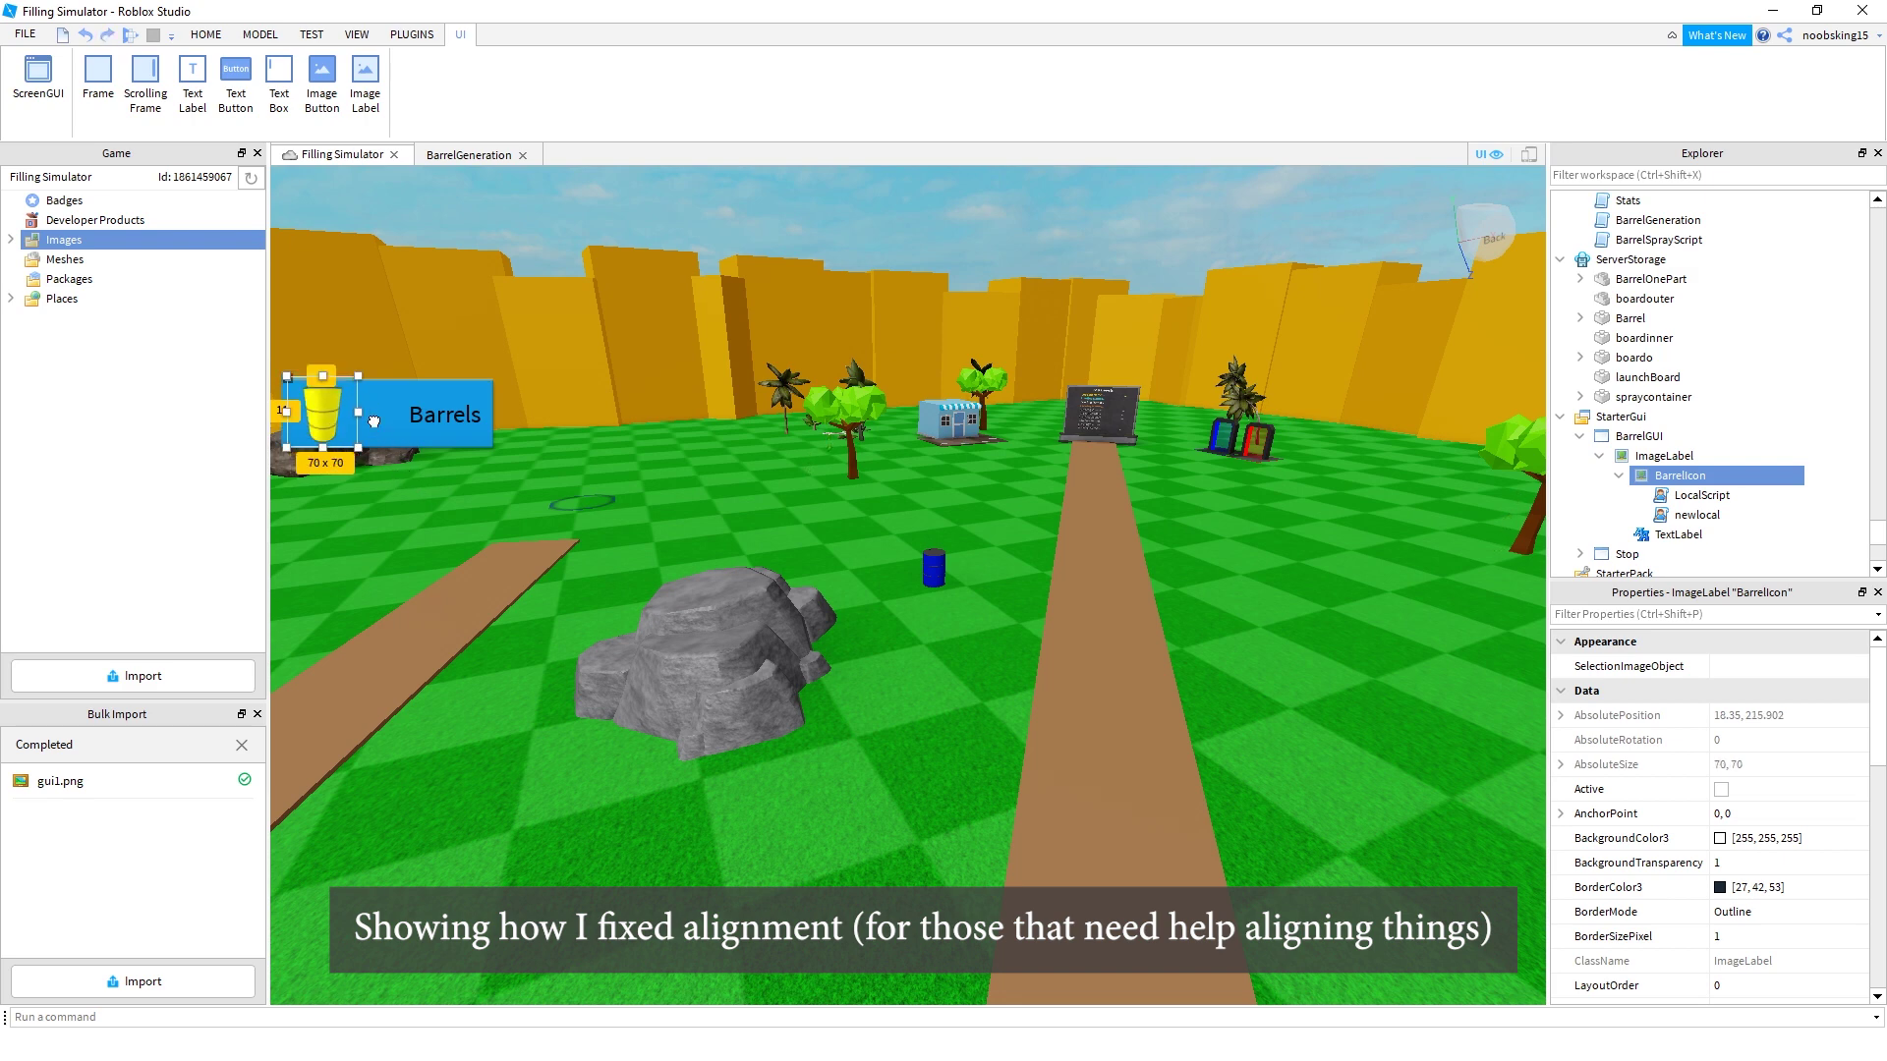
Shrink BarrelIcon slightly so that it fits inside the blue counter background
{"action": "left_click_drag", "start_coordinate": [359, 379], "coordinate": [356, 382]}
{"action": "left_click", "coordinate": [466, 533]}
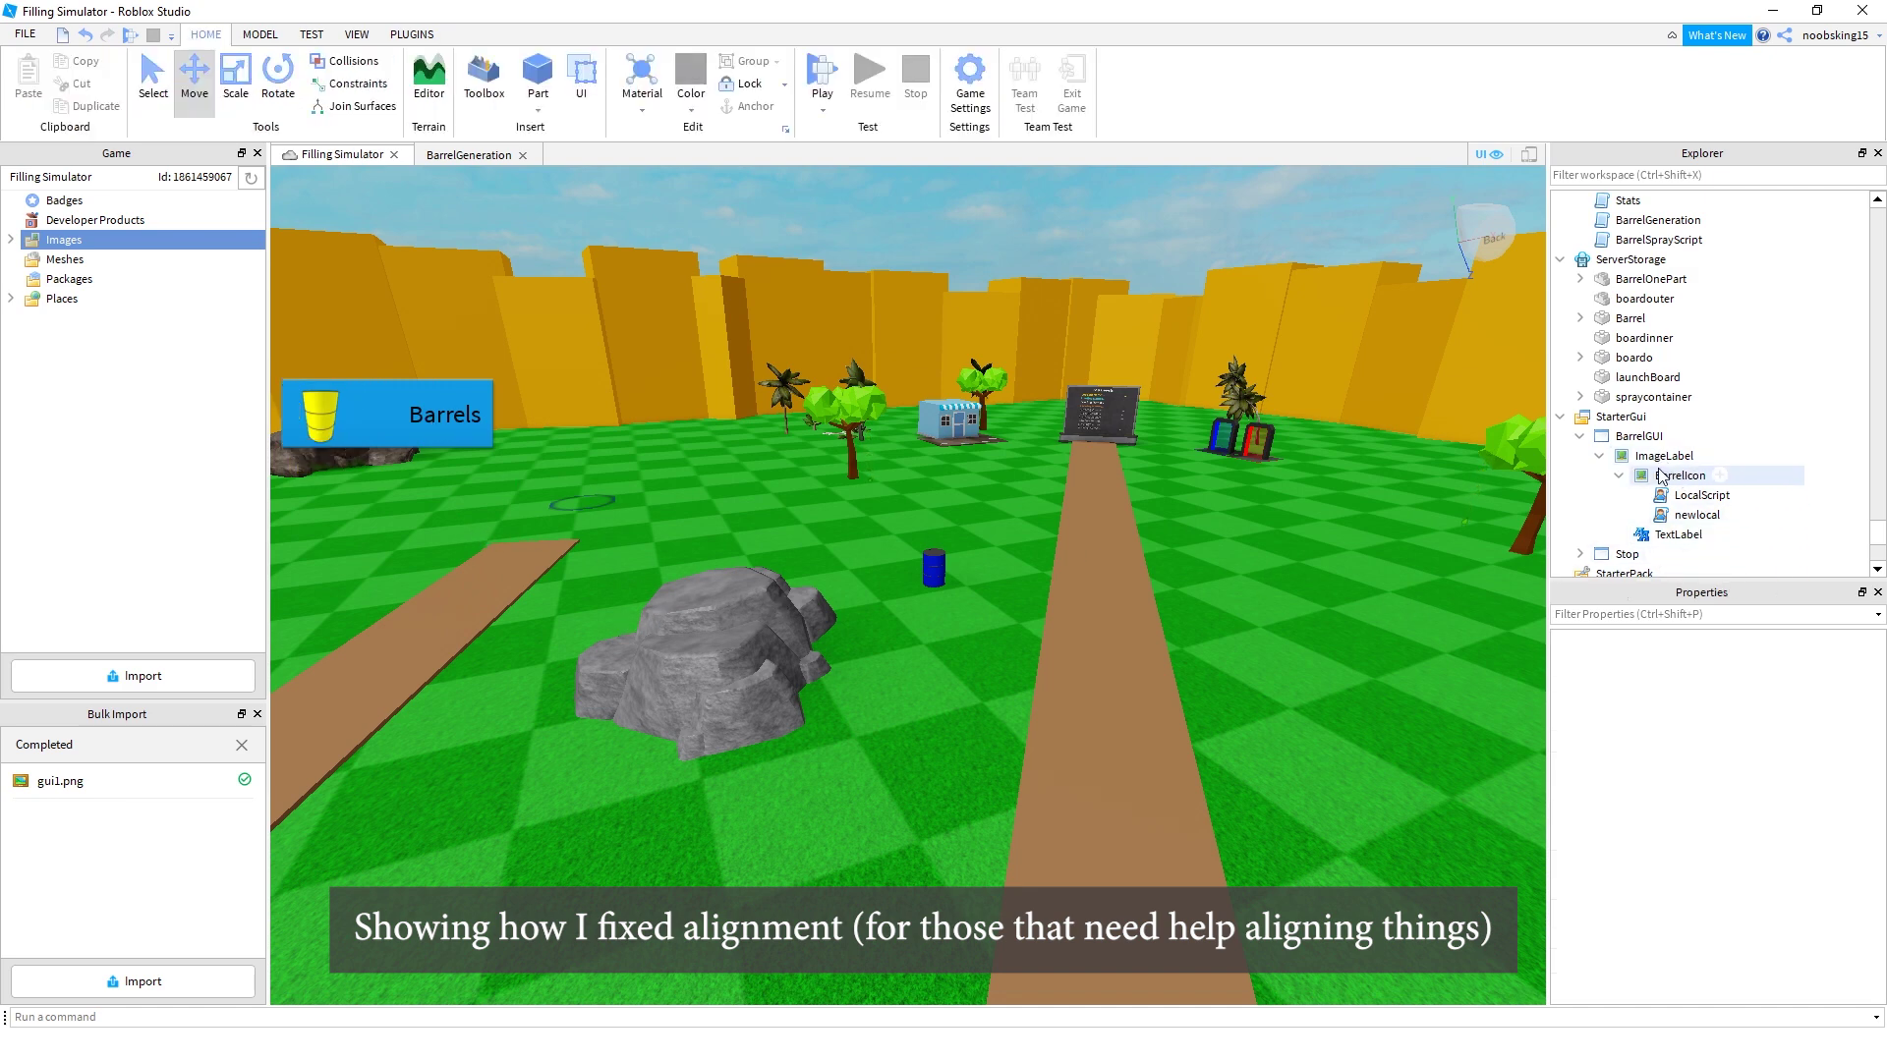
Rename the TextLabel inside BarrelGUI's ImageLabel as Barrels
{"action": "left_click", "coordinate": [1678, 533]}
{"action": "key", "text": "F2"}
{"action": "type", "text": "Barrels"}
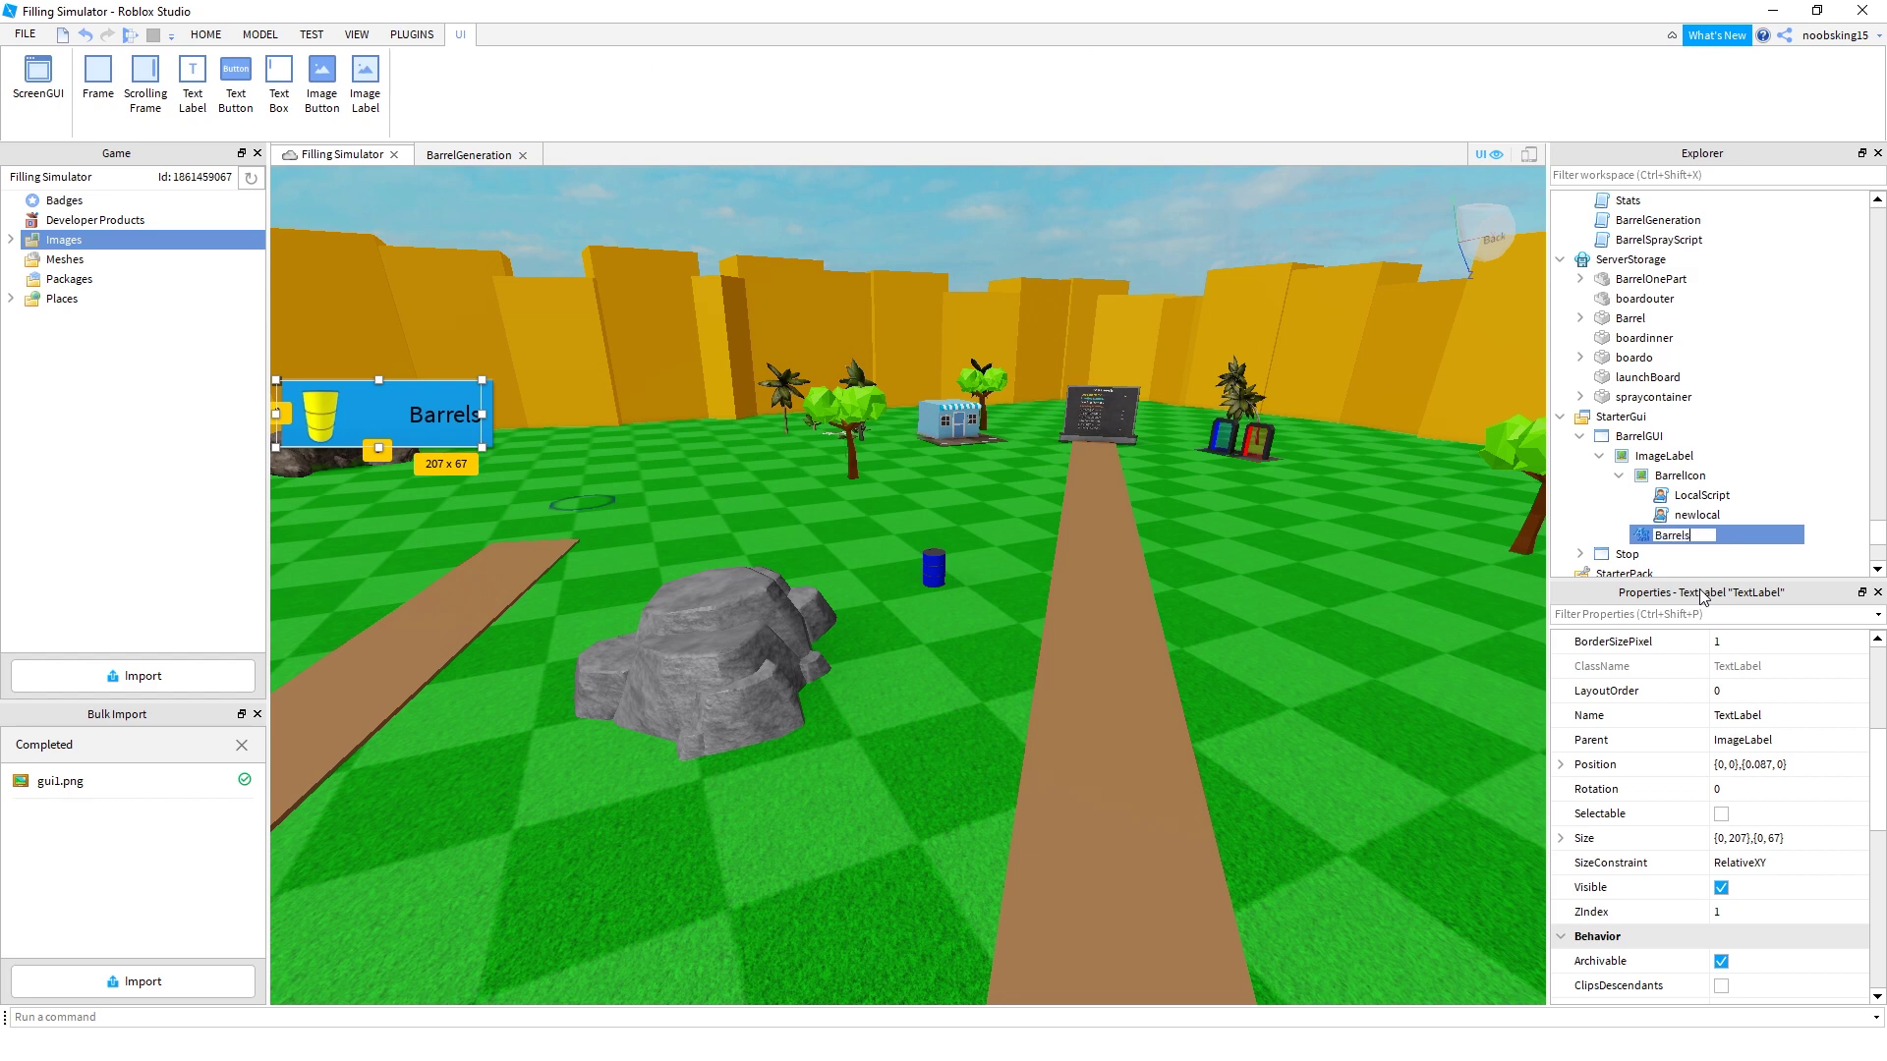
{"action": "key", "text": "Return"}
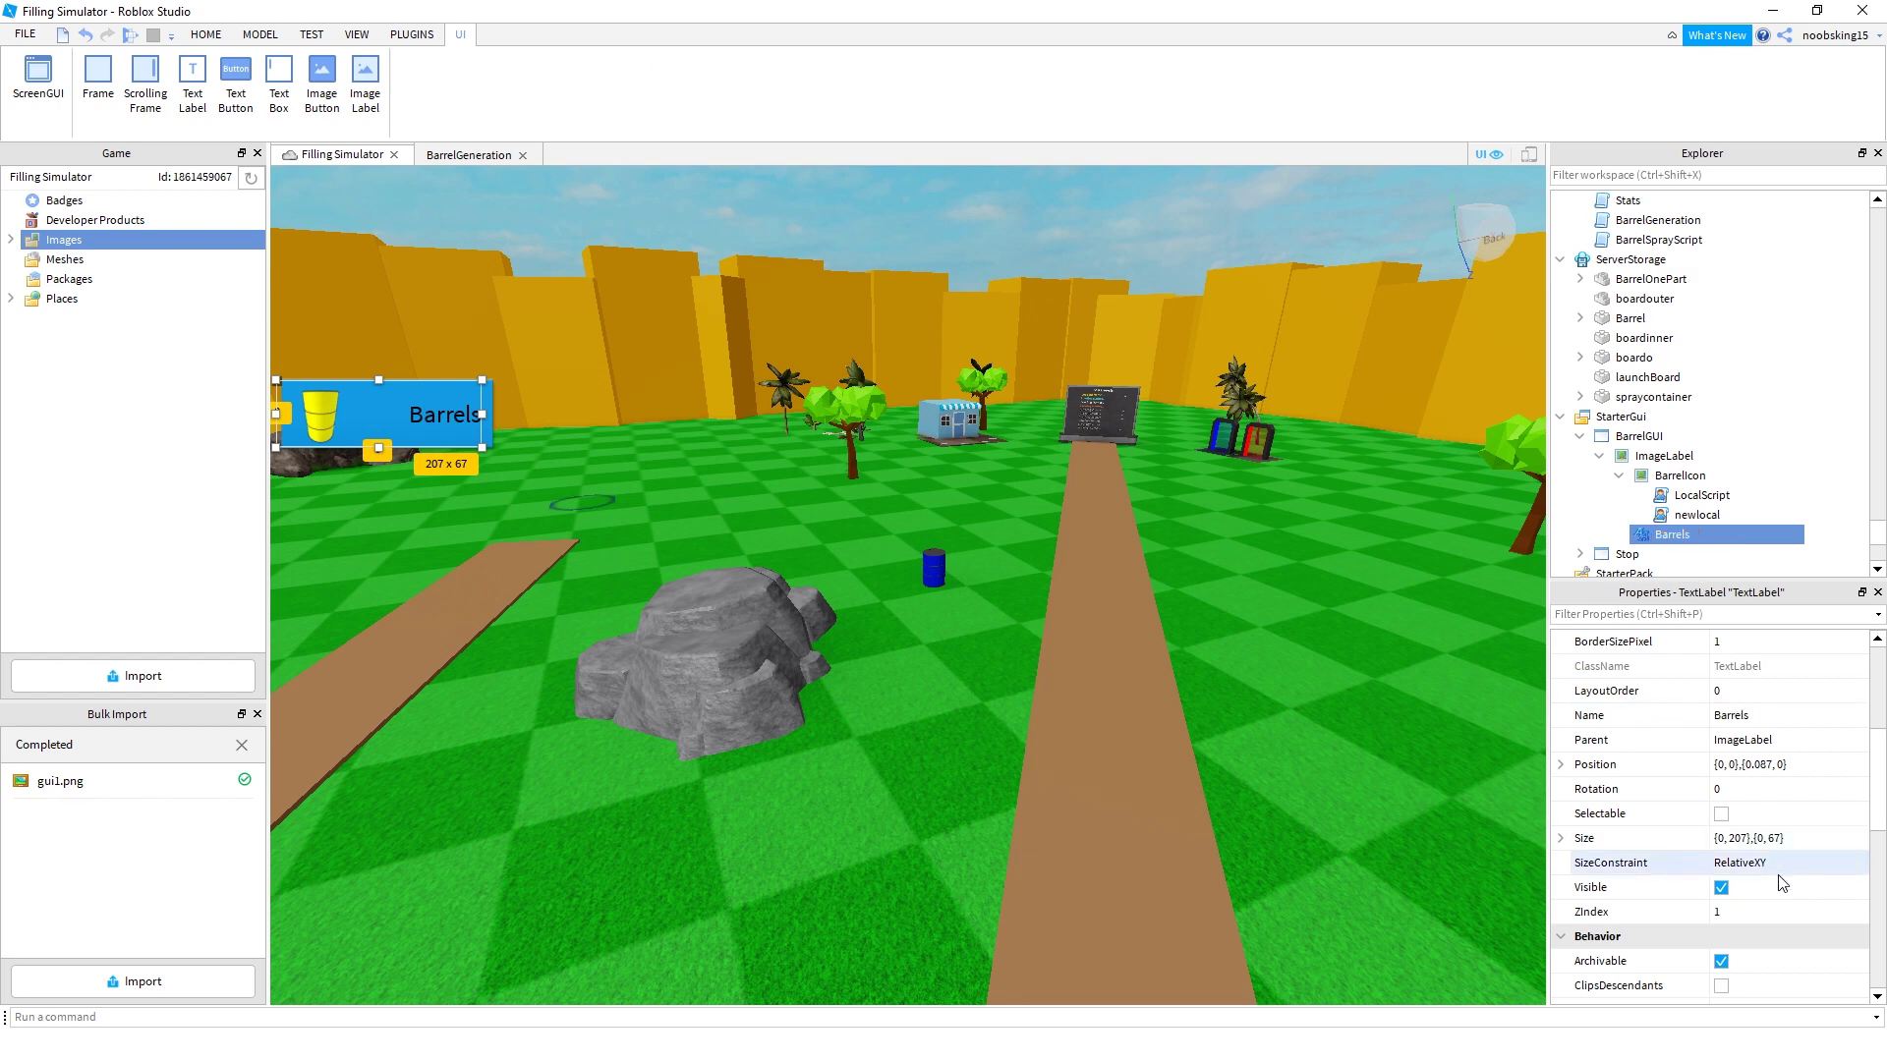
Set the Barrels label's text color to white (255, 255, 255)
{"action": "scroll", "coordinate": [1769, 884], "scroll_direction": "down", "scroll_amount": 6}
{"action": "left_click", "coordinate": [1720, 740]}
{"action": "left_click", "coordinate": [904, 508]}
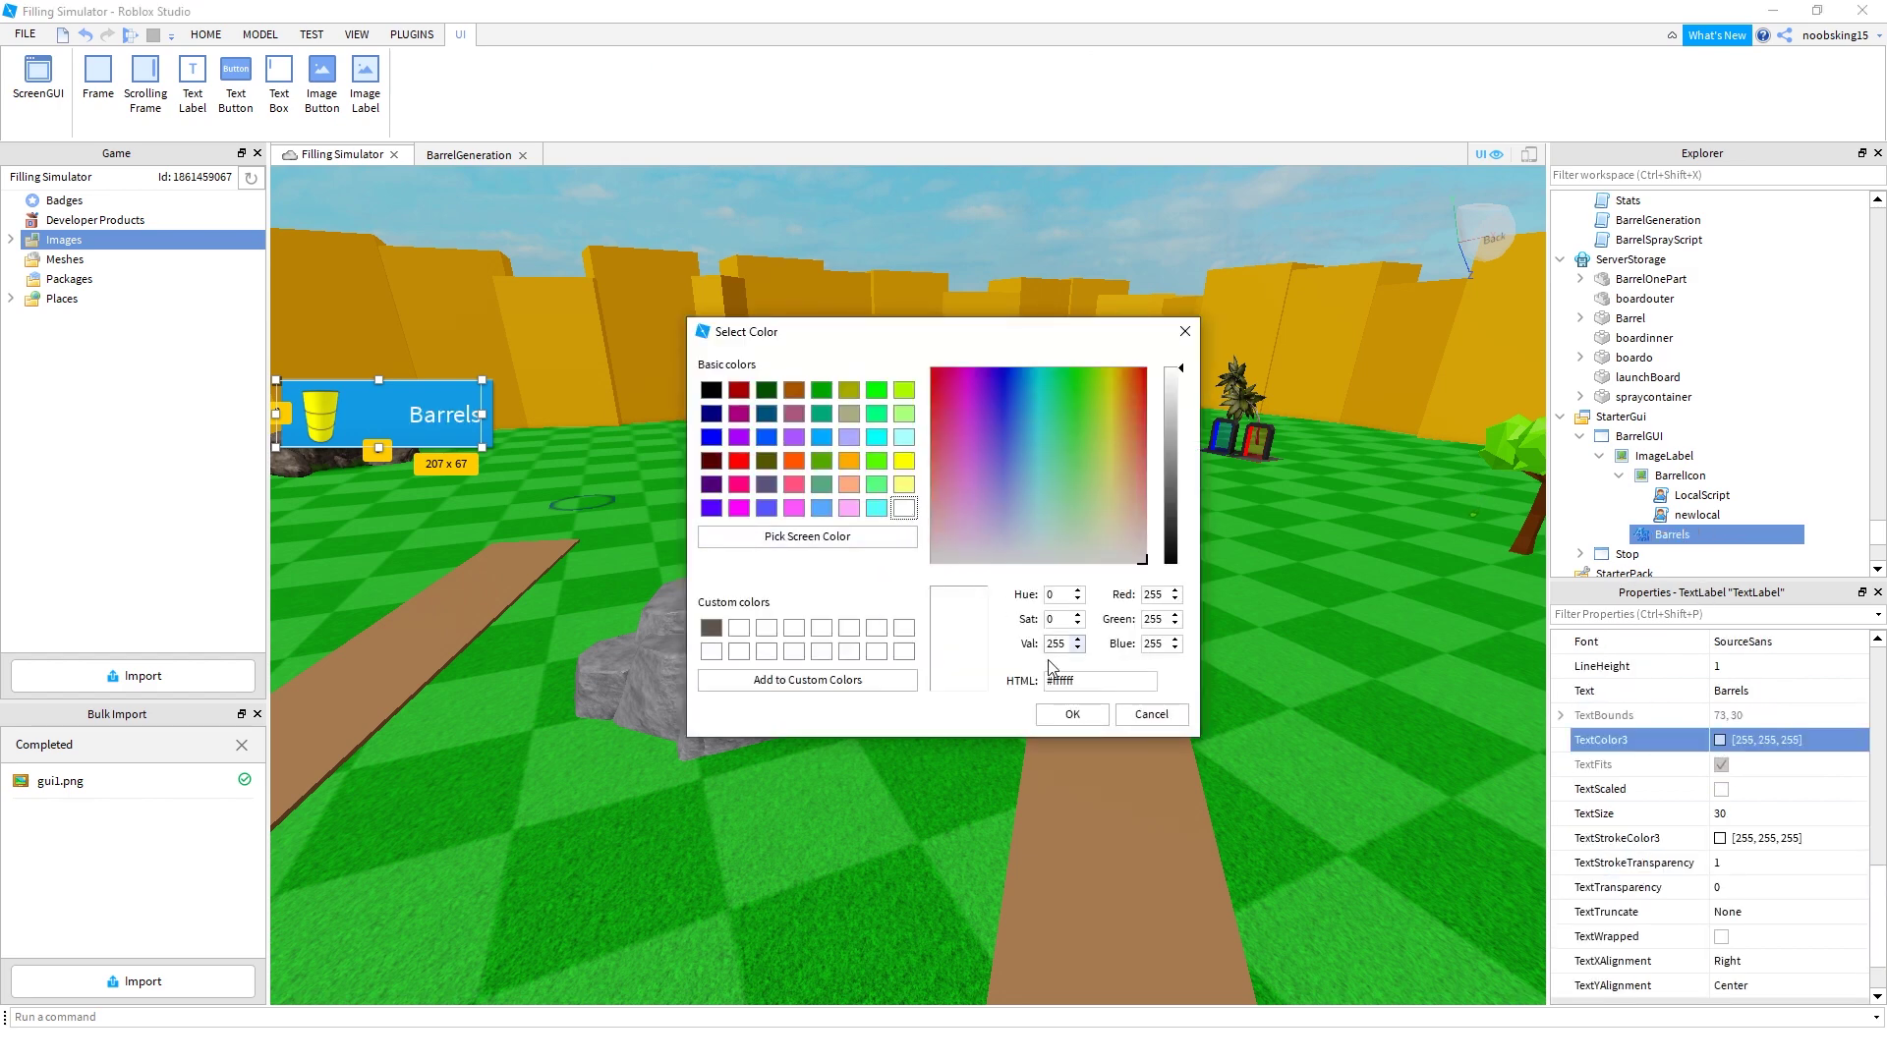
{"action": "left_click", "coordinate": [1066, 715]}
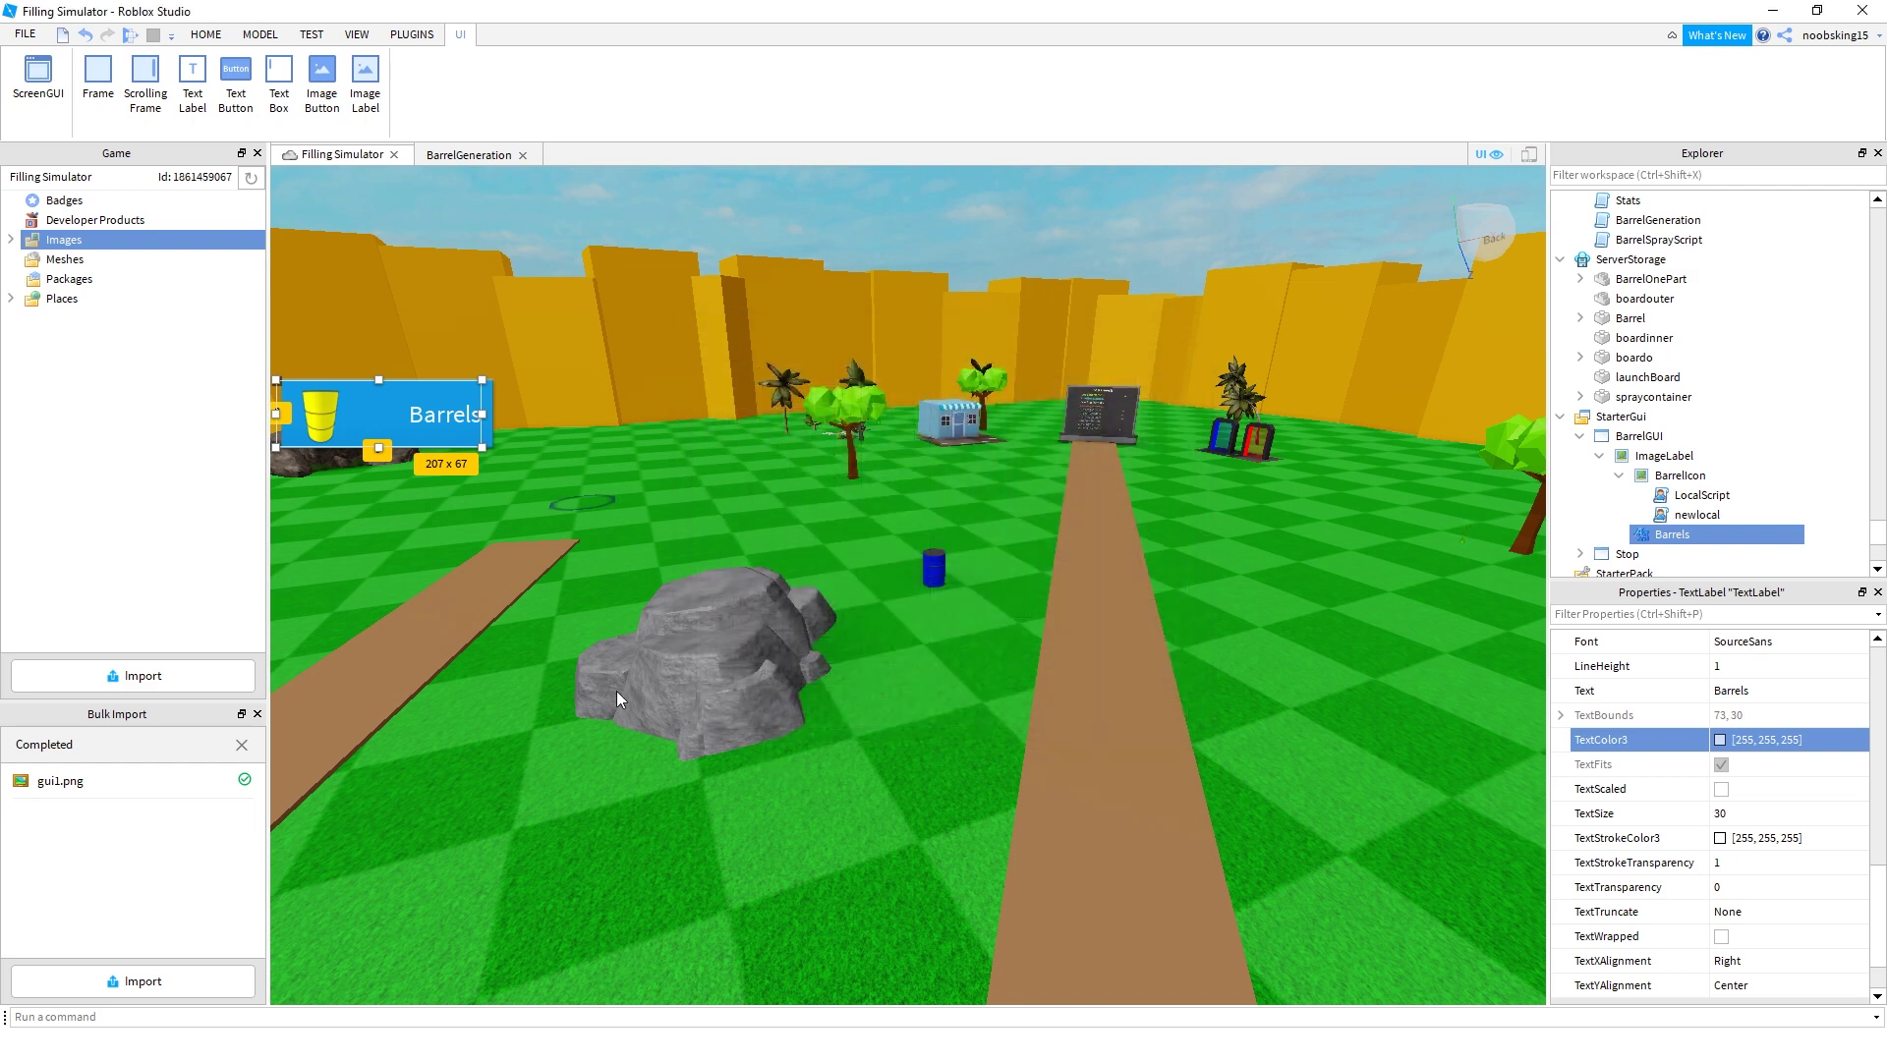
{"action": "left_click", "coordinate": [457, 459]}
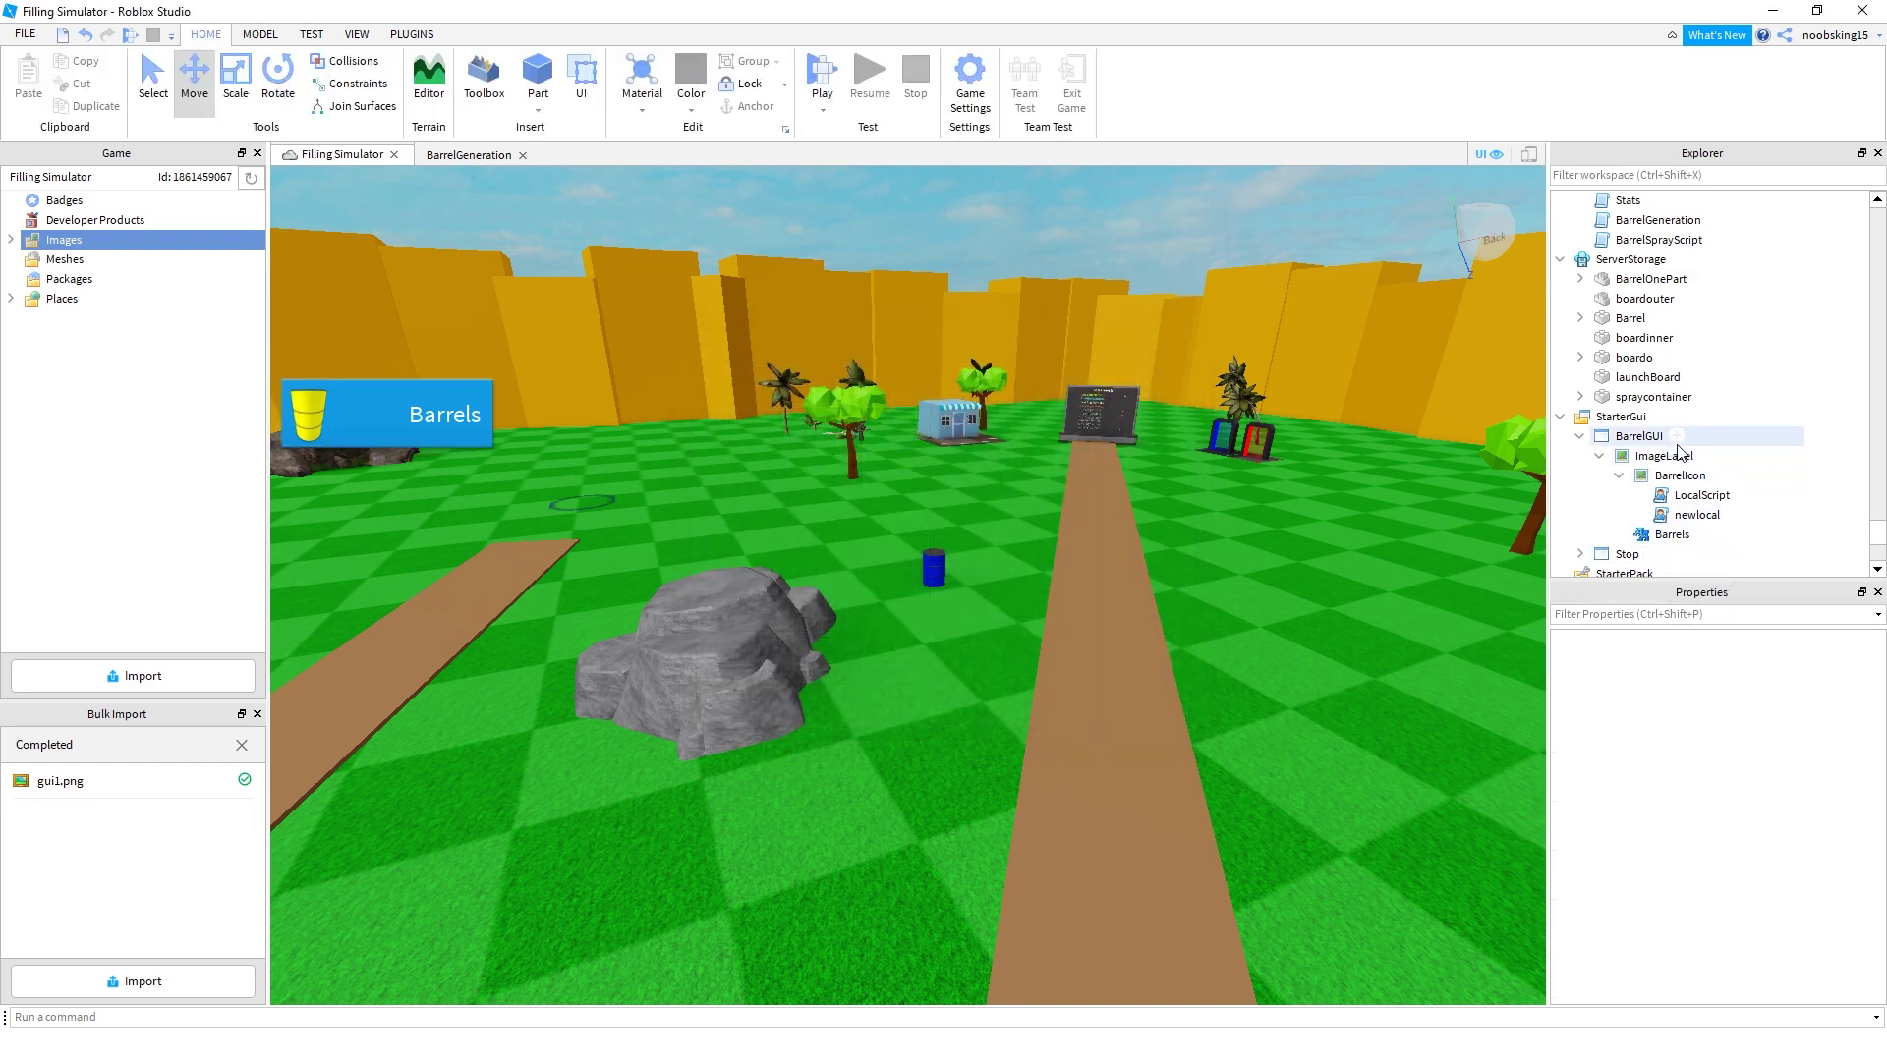
{"action": "left_click", "coordinate": [1700, 534]}
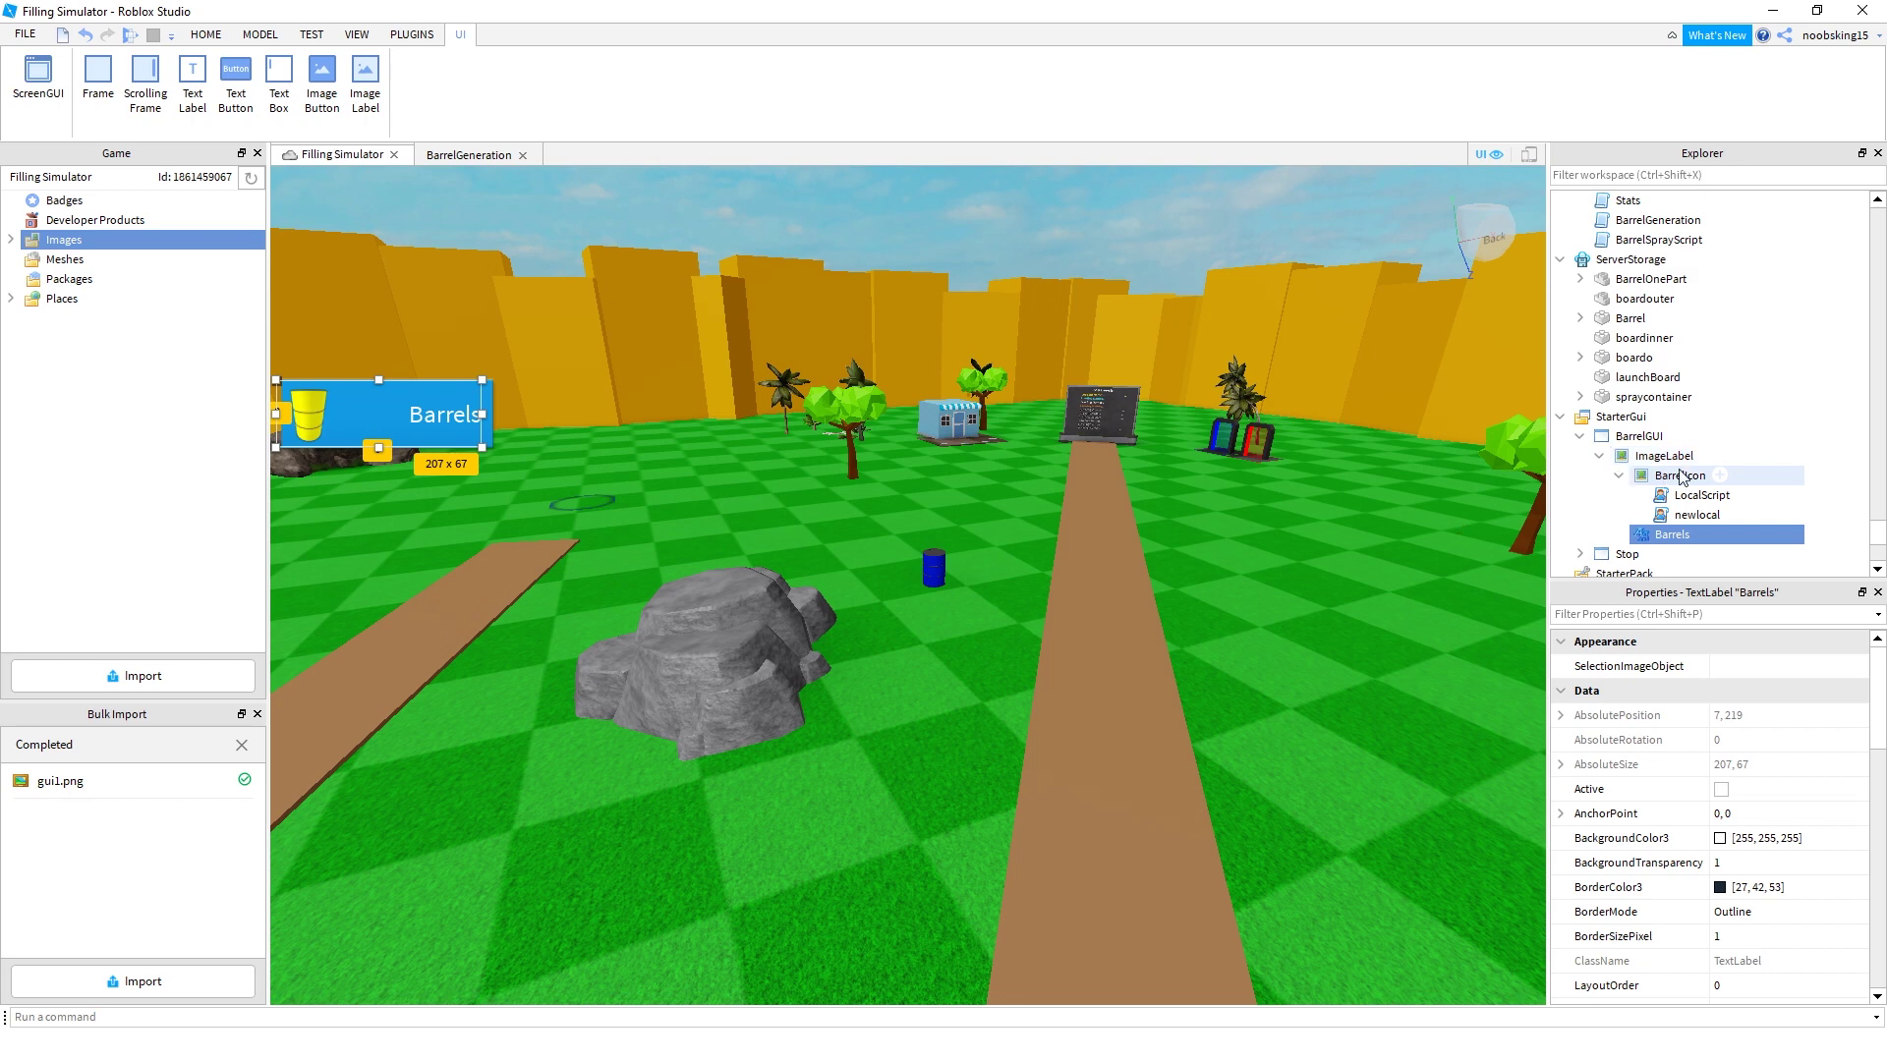
{"action": "left_click", "coordinate": [1707, 456]}
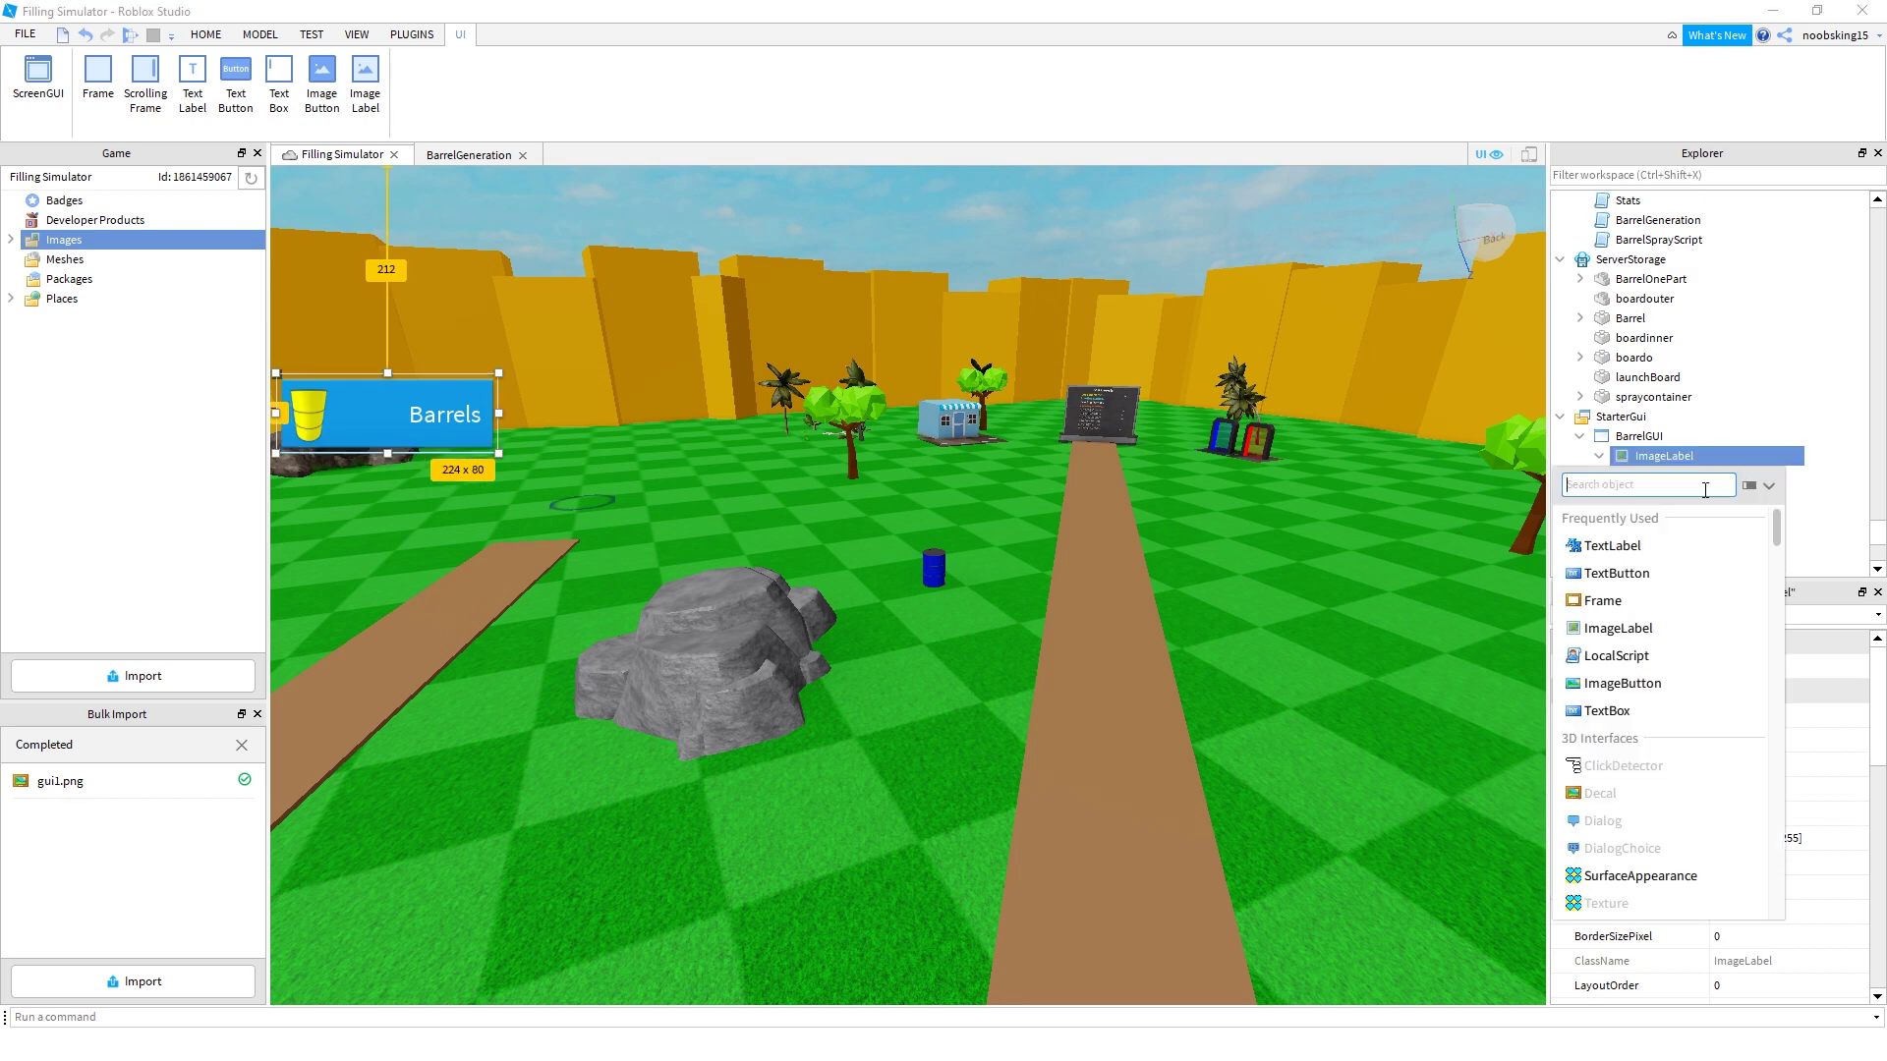
{"action": "left_click", "coordinate": [1634, 552]}
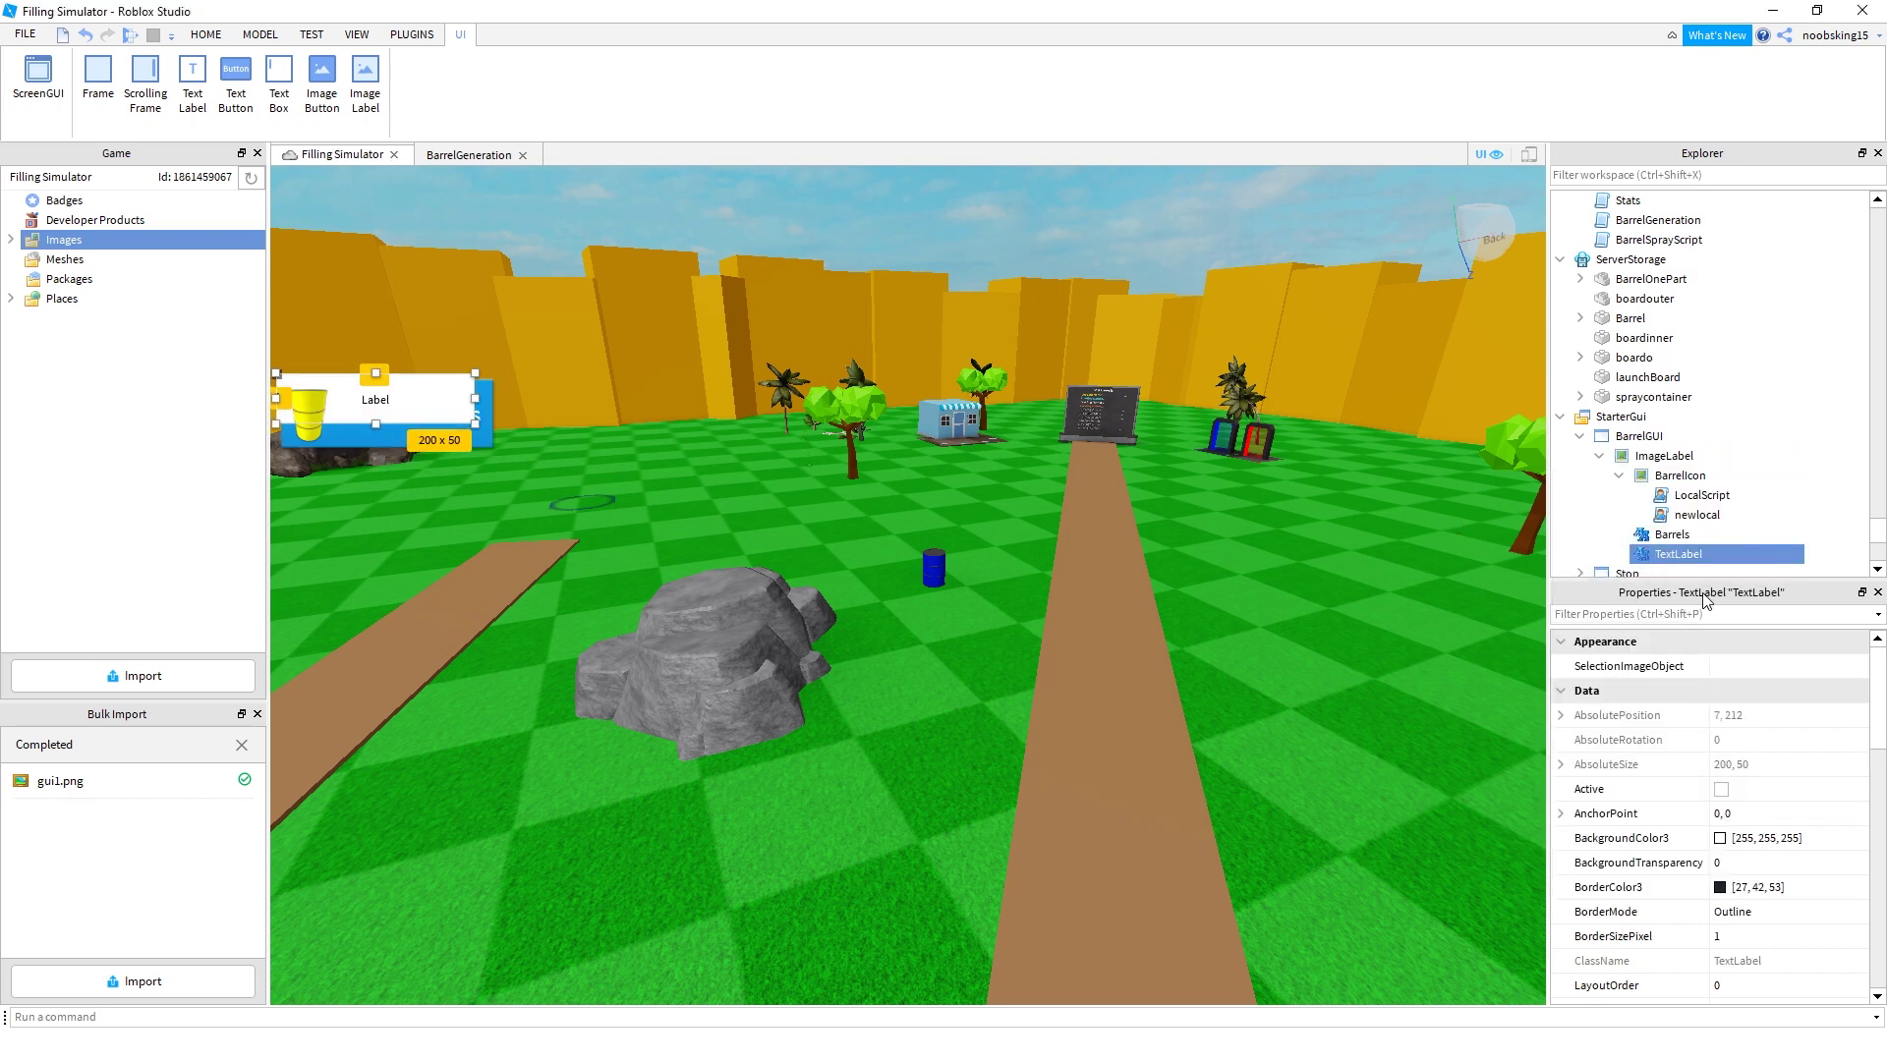
{"action": "left_click", "coordinate": [1679, 555]}
{"action": "type", "text": "BarrelCounter"}
{"action": "key", "text": "Return"}
{"action": "key", "text": "Delete"}
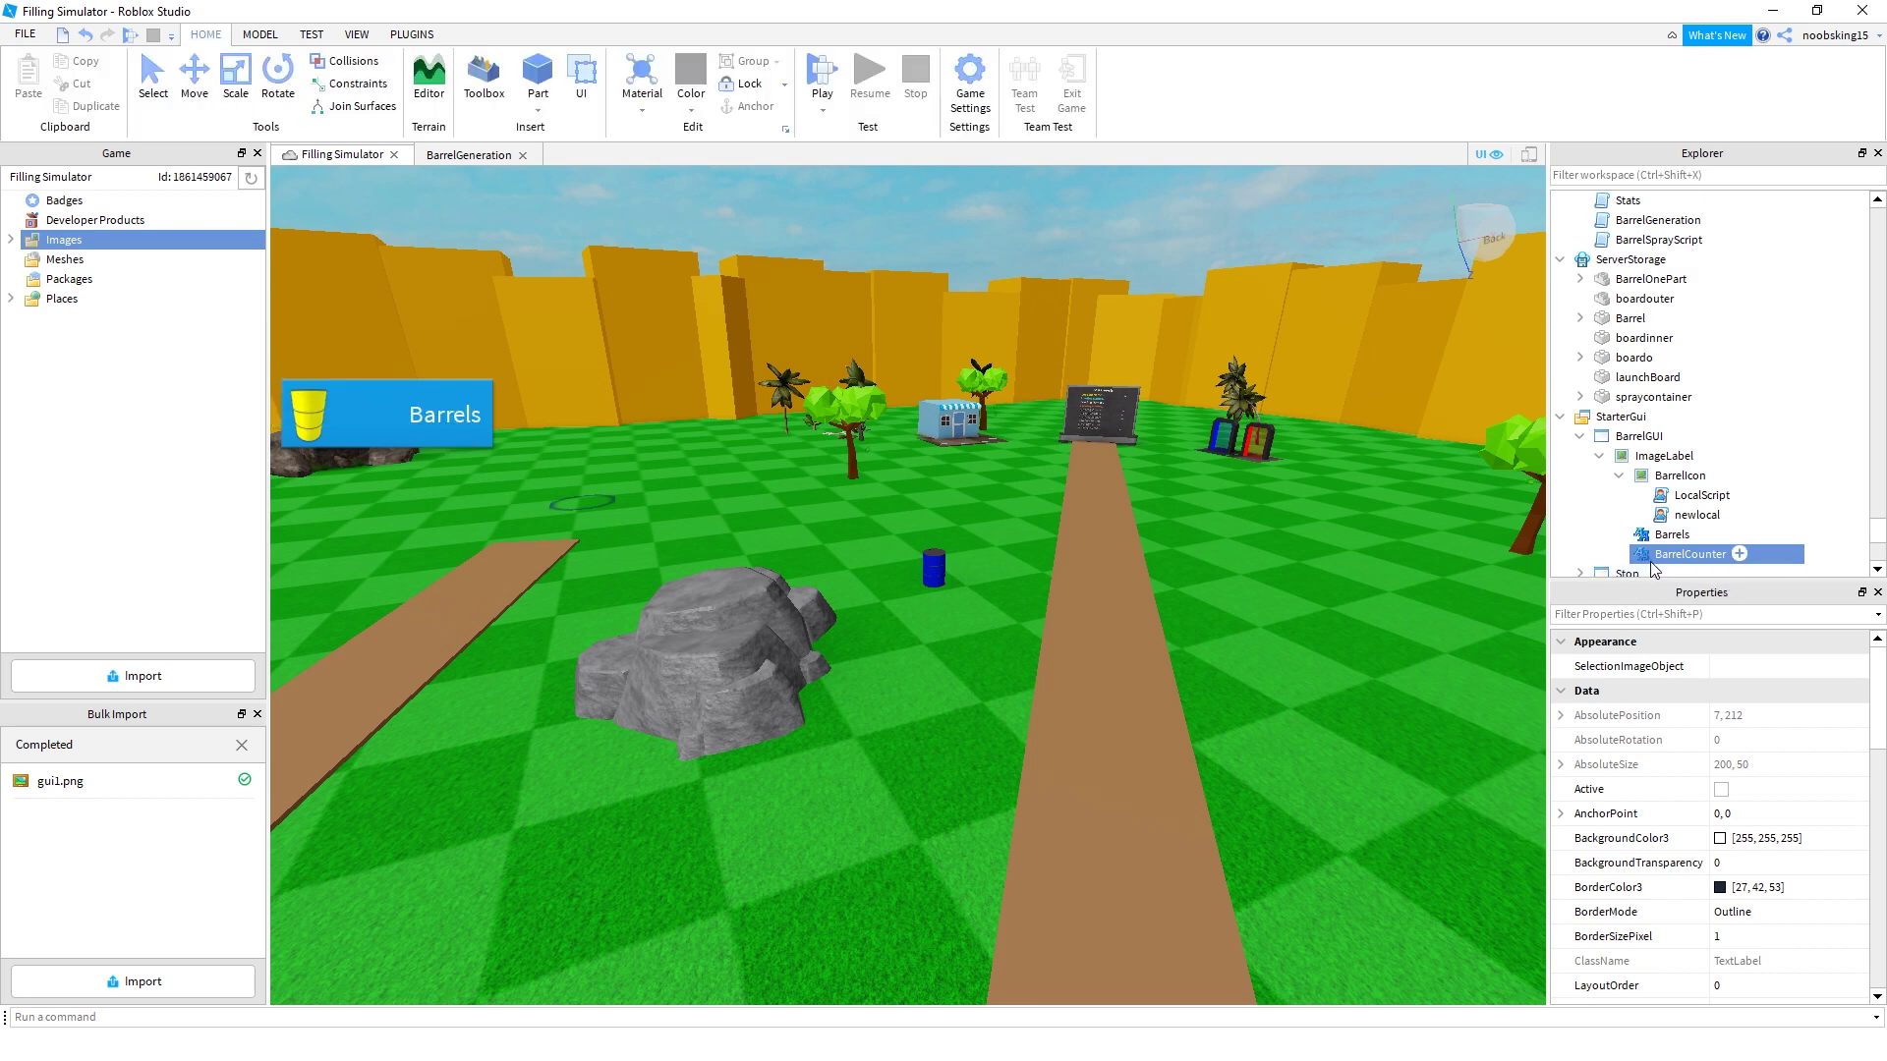
Duplicate the Barrels label inside ImageLabel and rename the copy BarrelCounter
{"action": "left_click", "coordinate": [1671, 534]}
{"action": "right_click", "coordinate": [1676, 534]}
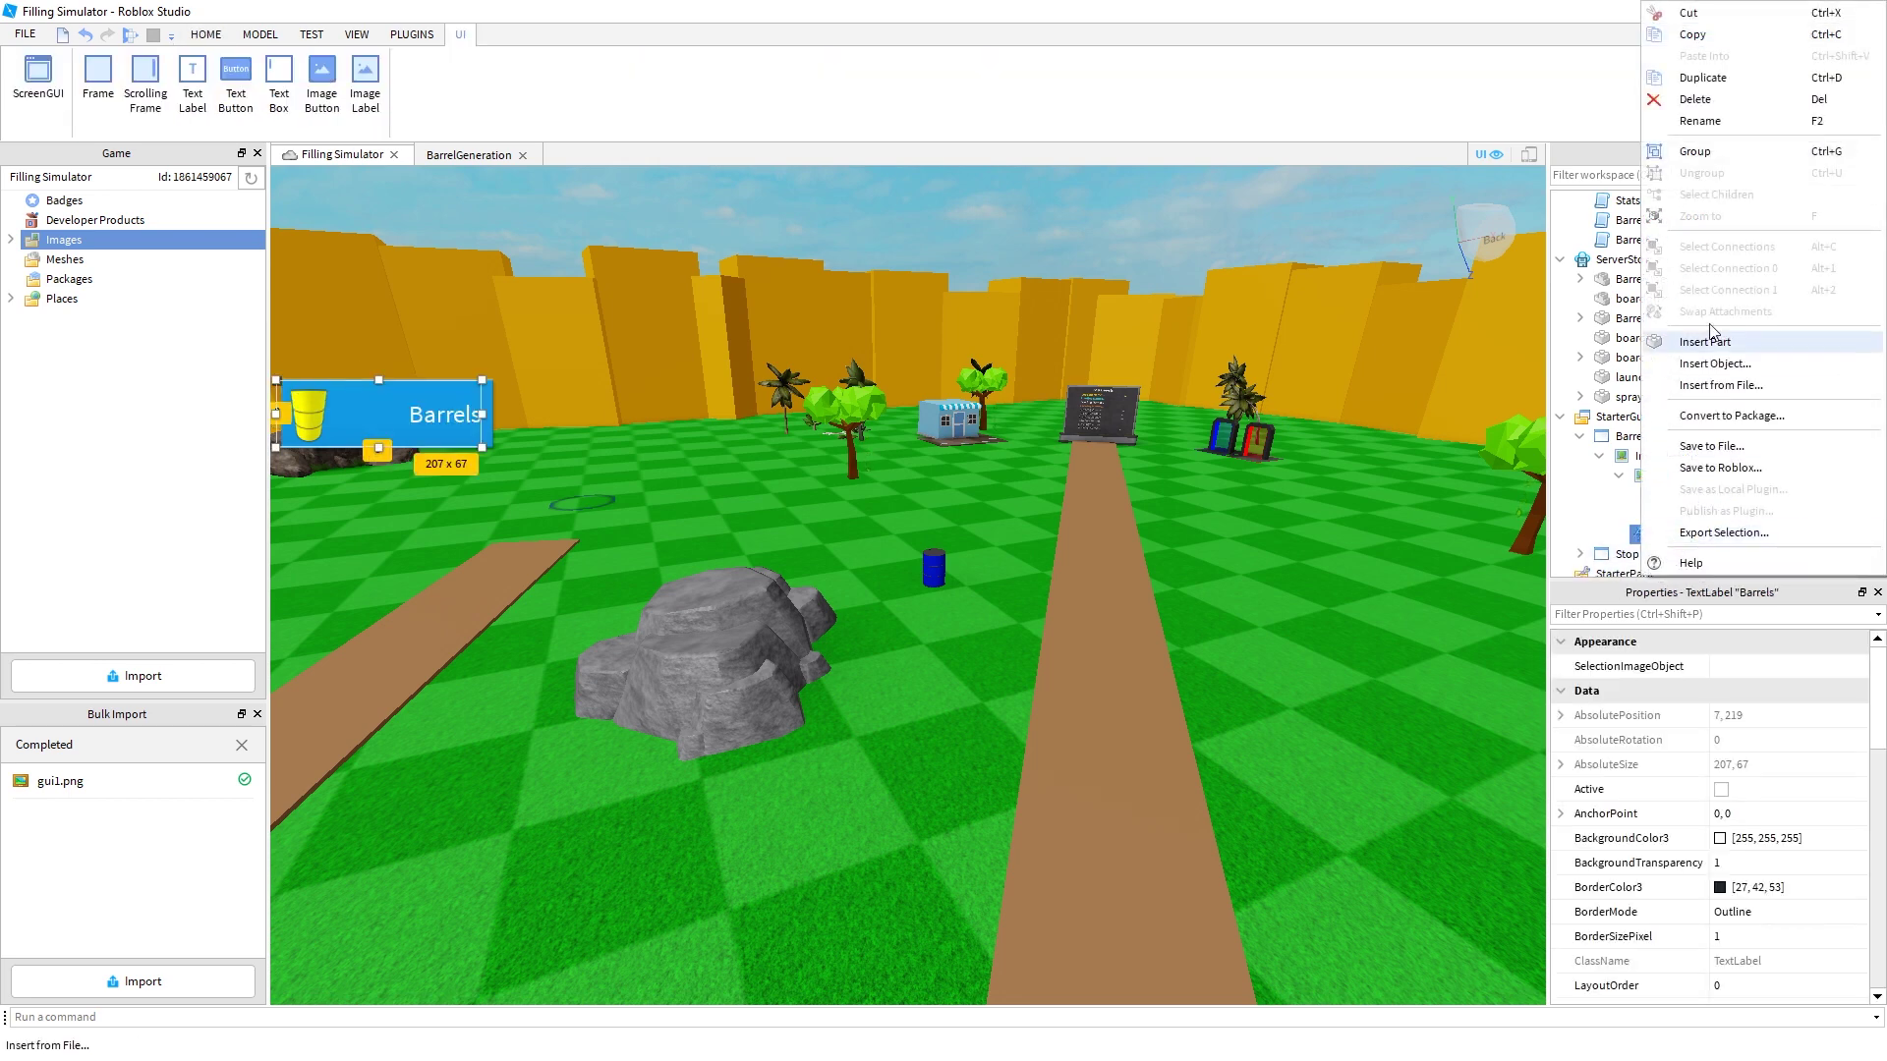
{"action": "left_click", "coordinate": [1702, 77]}
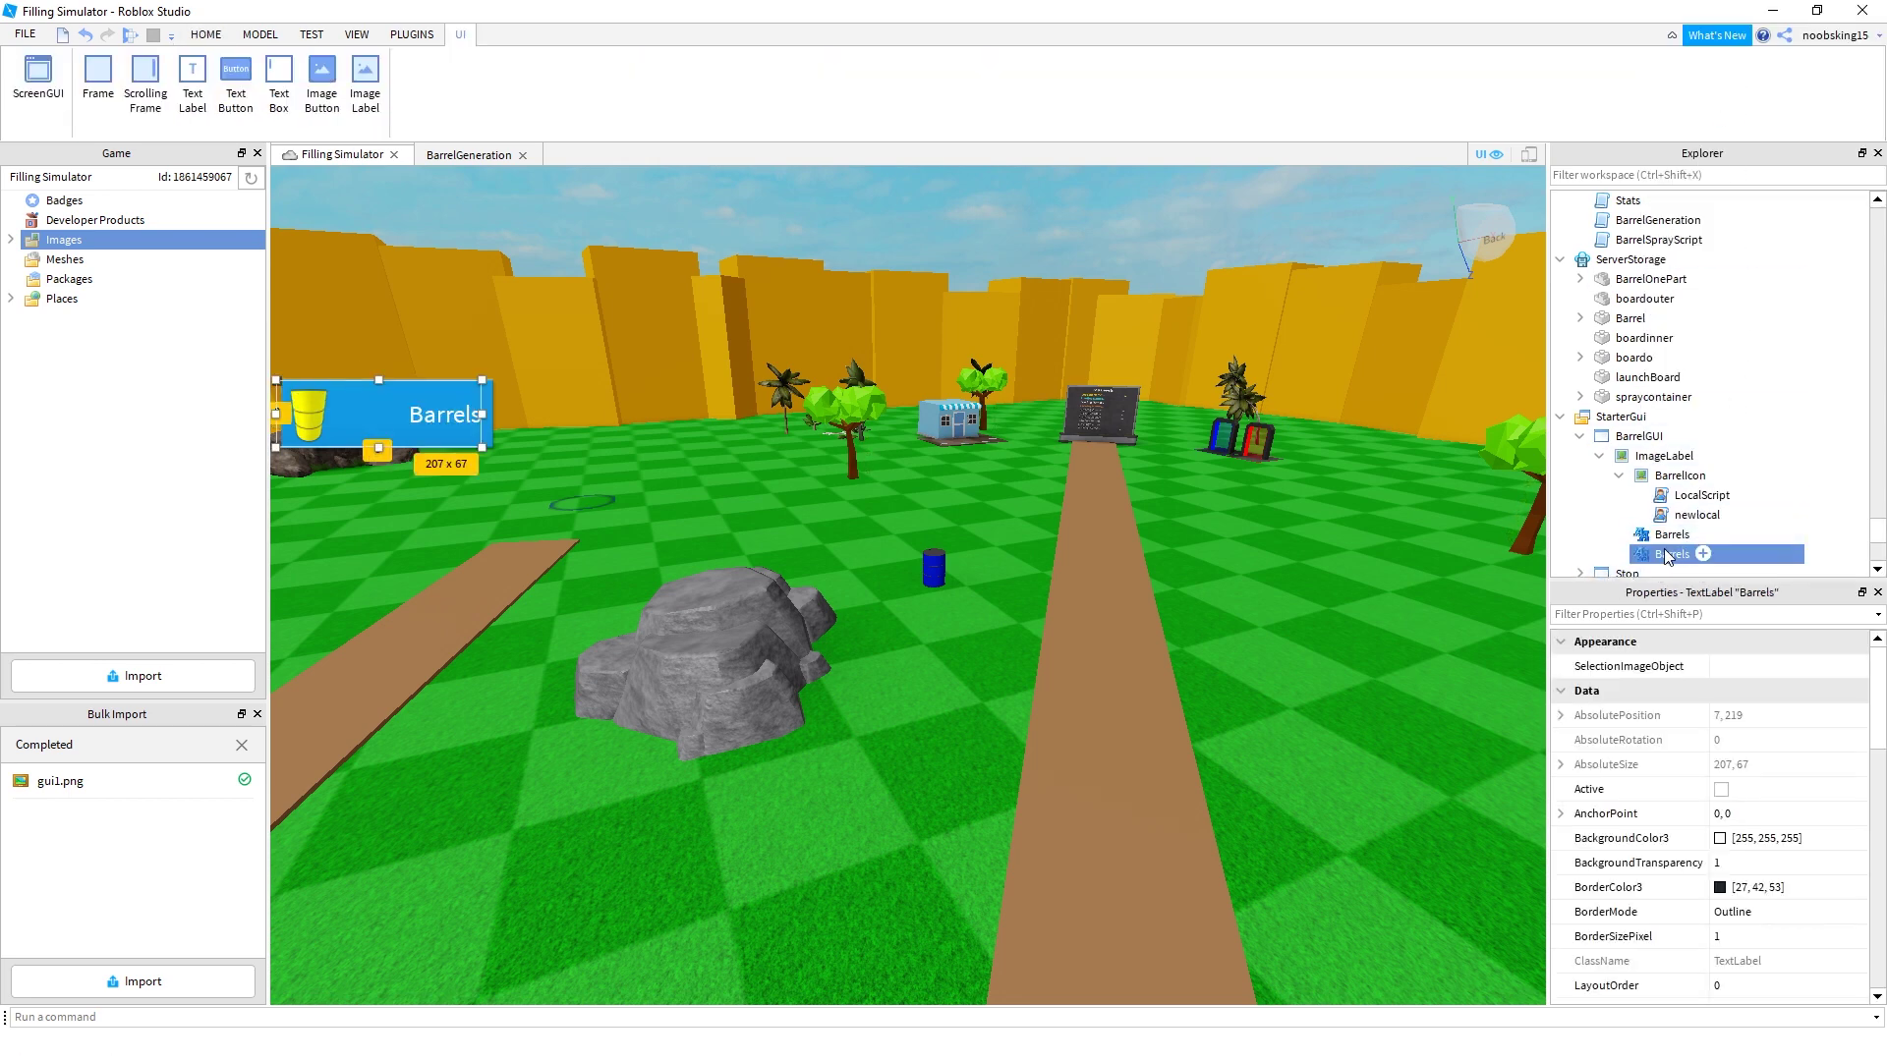
{"action": "left_click", "coordinate": [1667, 556]}
{"action": "type", "text": "BarrelCounter"}
{"action": "key", "text": "Return"}
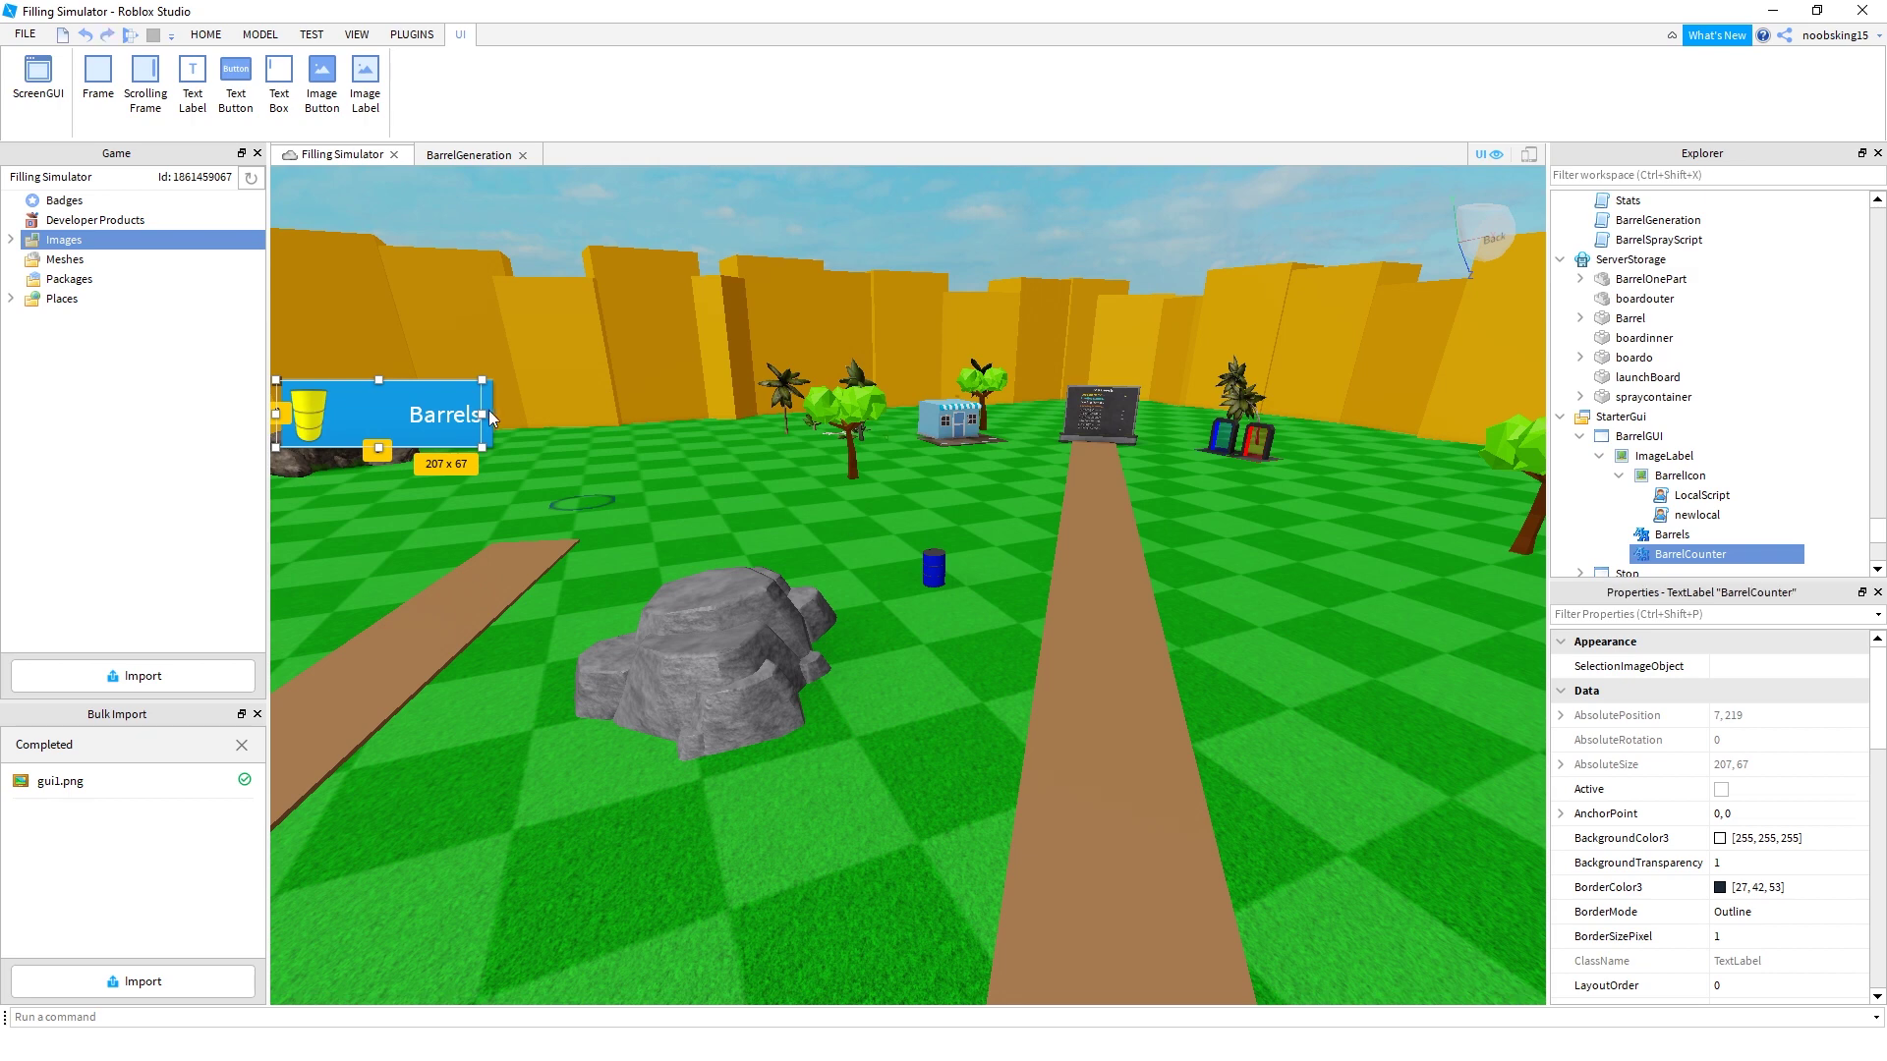
Set BarrelCounter's text to 0 and narrow the label to about 120 x 67 so the number sits before the Barrels text
{"action": "left_click_drag", "start_coordinate": [481, 414], "coordinate": [428, 414]}
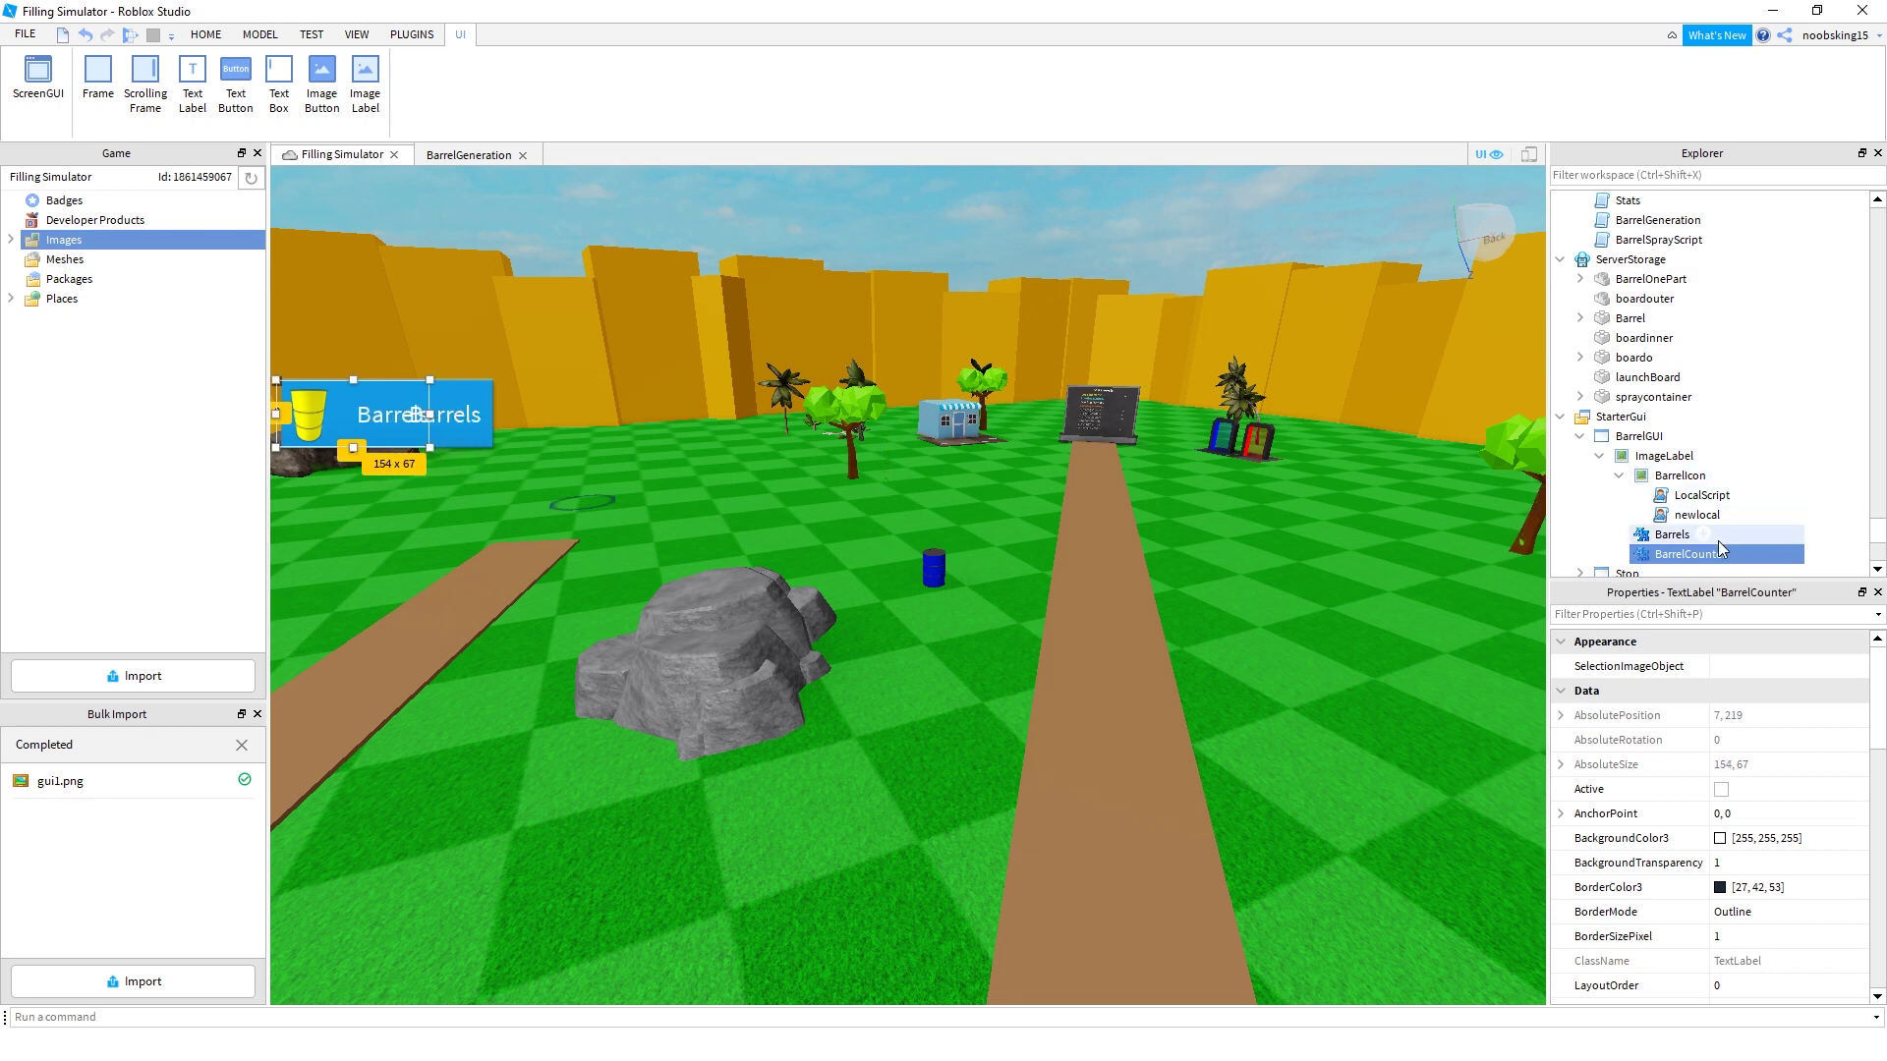
{"action": "scroll", "coordinate": [1735, 845], "scroll_direction": "down", "scroll_amount": 3}
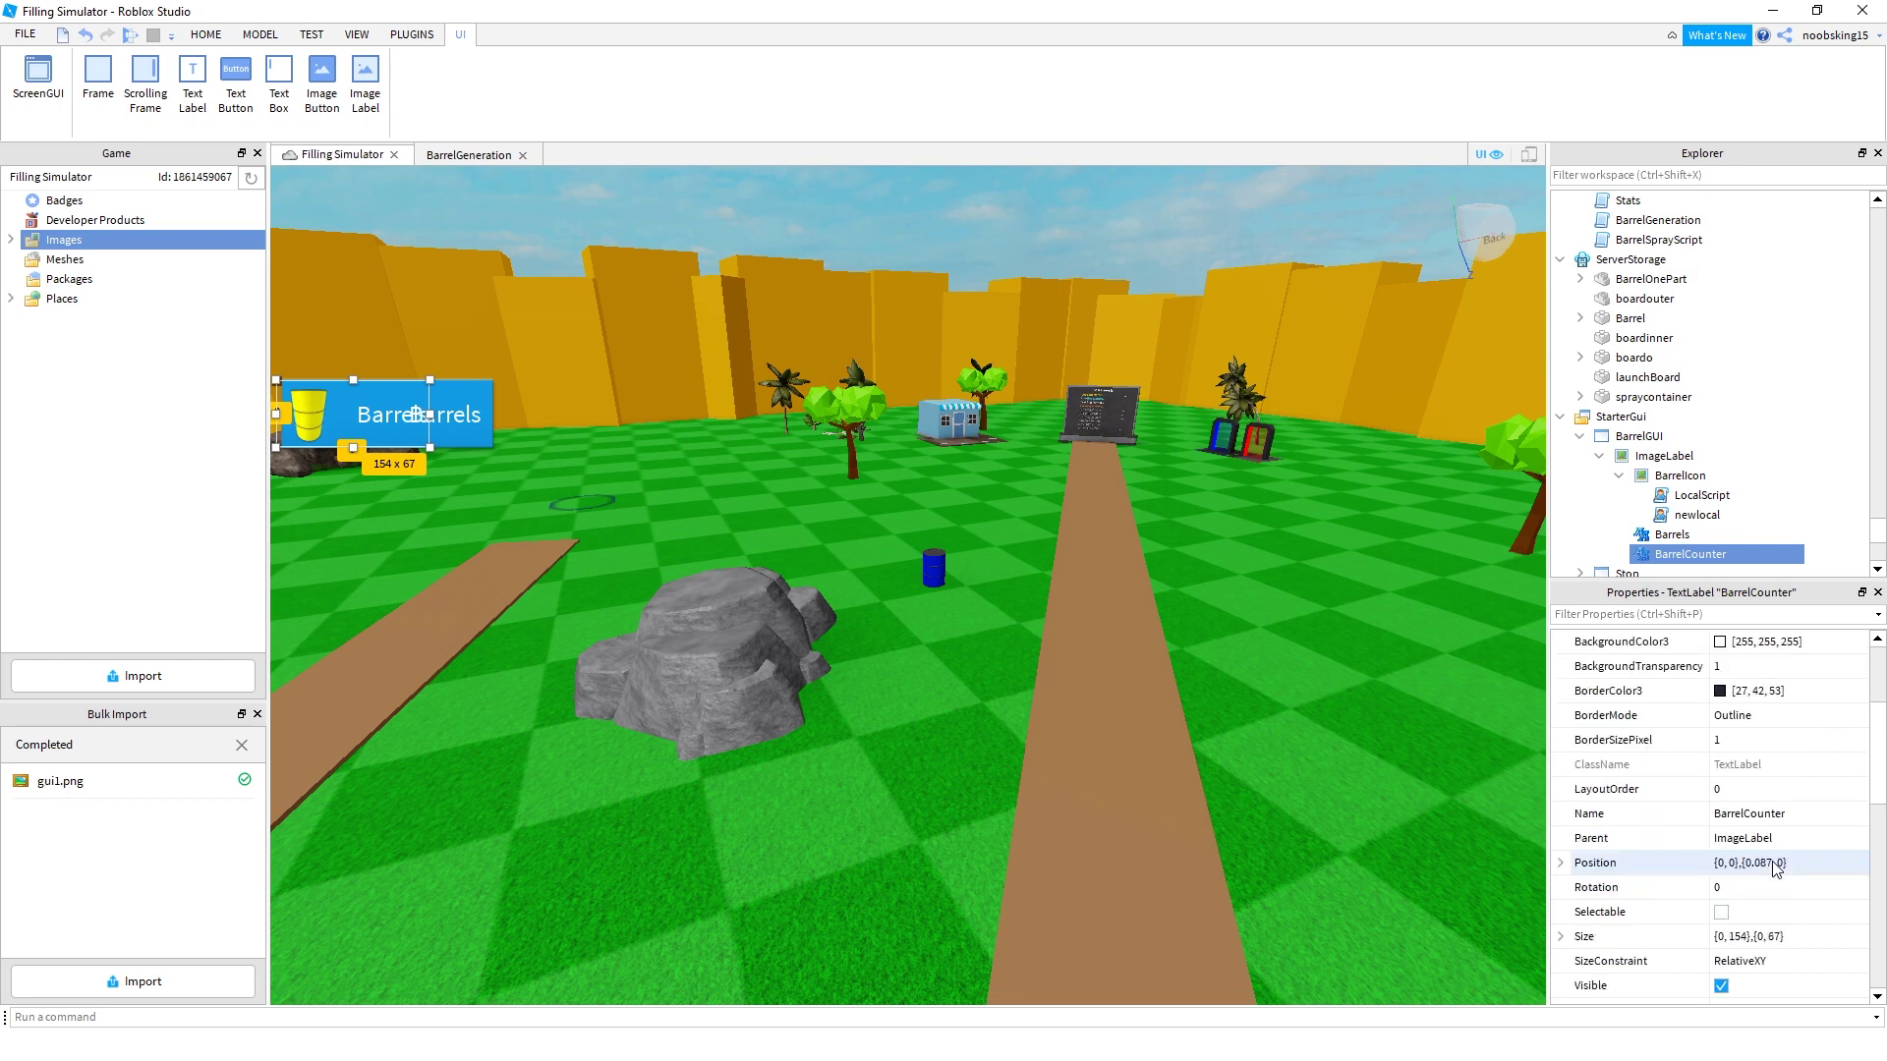
{"action": "scroll", "coordinate": [1759, 846], "scroll_direction": "down", "scroll_amount": 5}
{"action": "left_click", "coordinate": [1730, 888]}
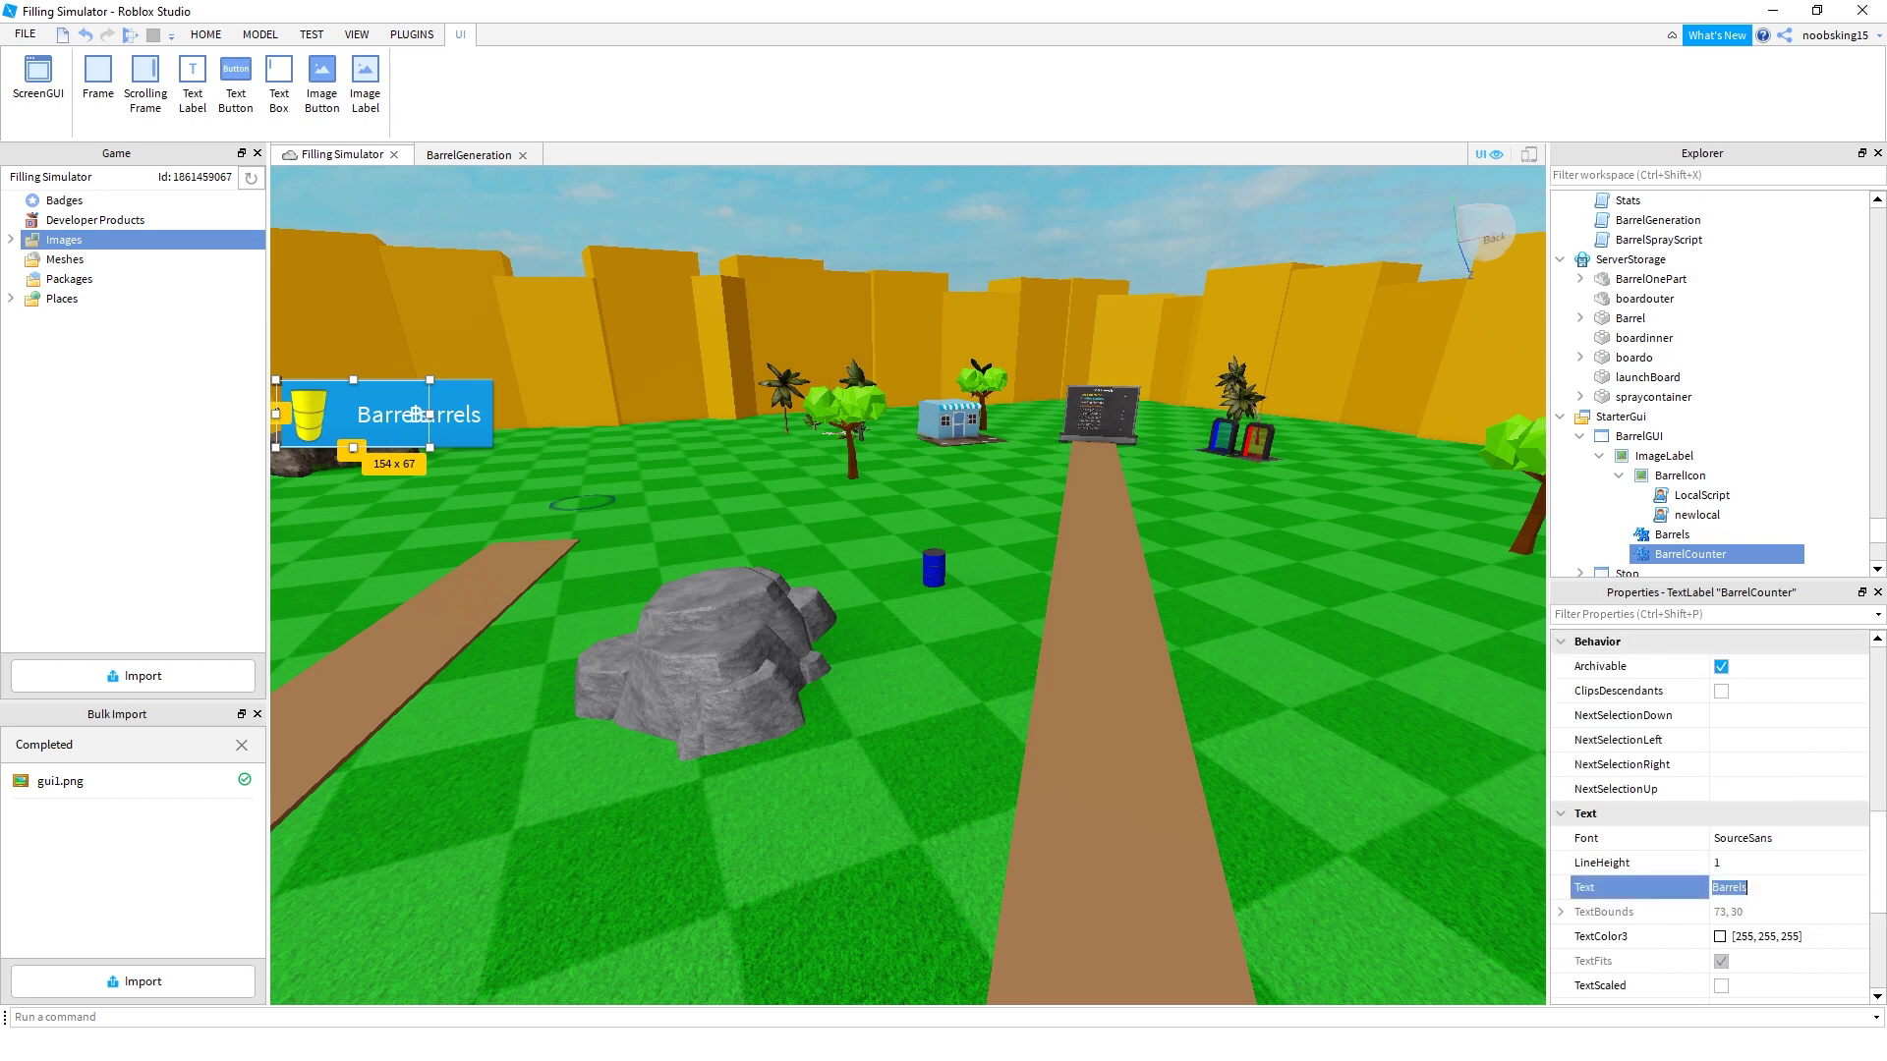
{"action": "key", "text": "Return"}
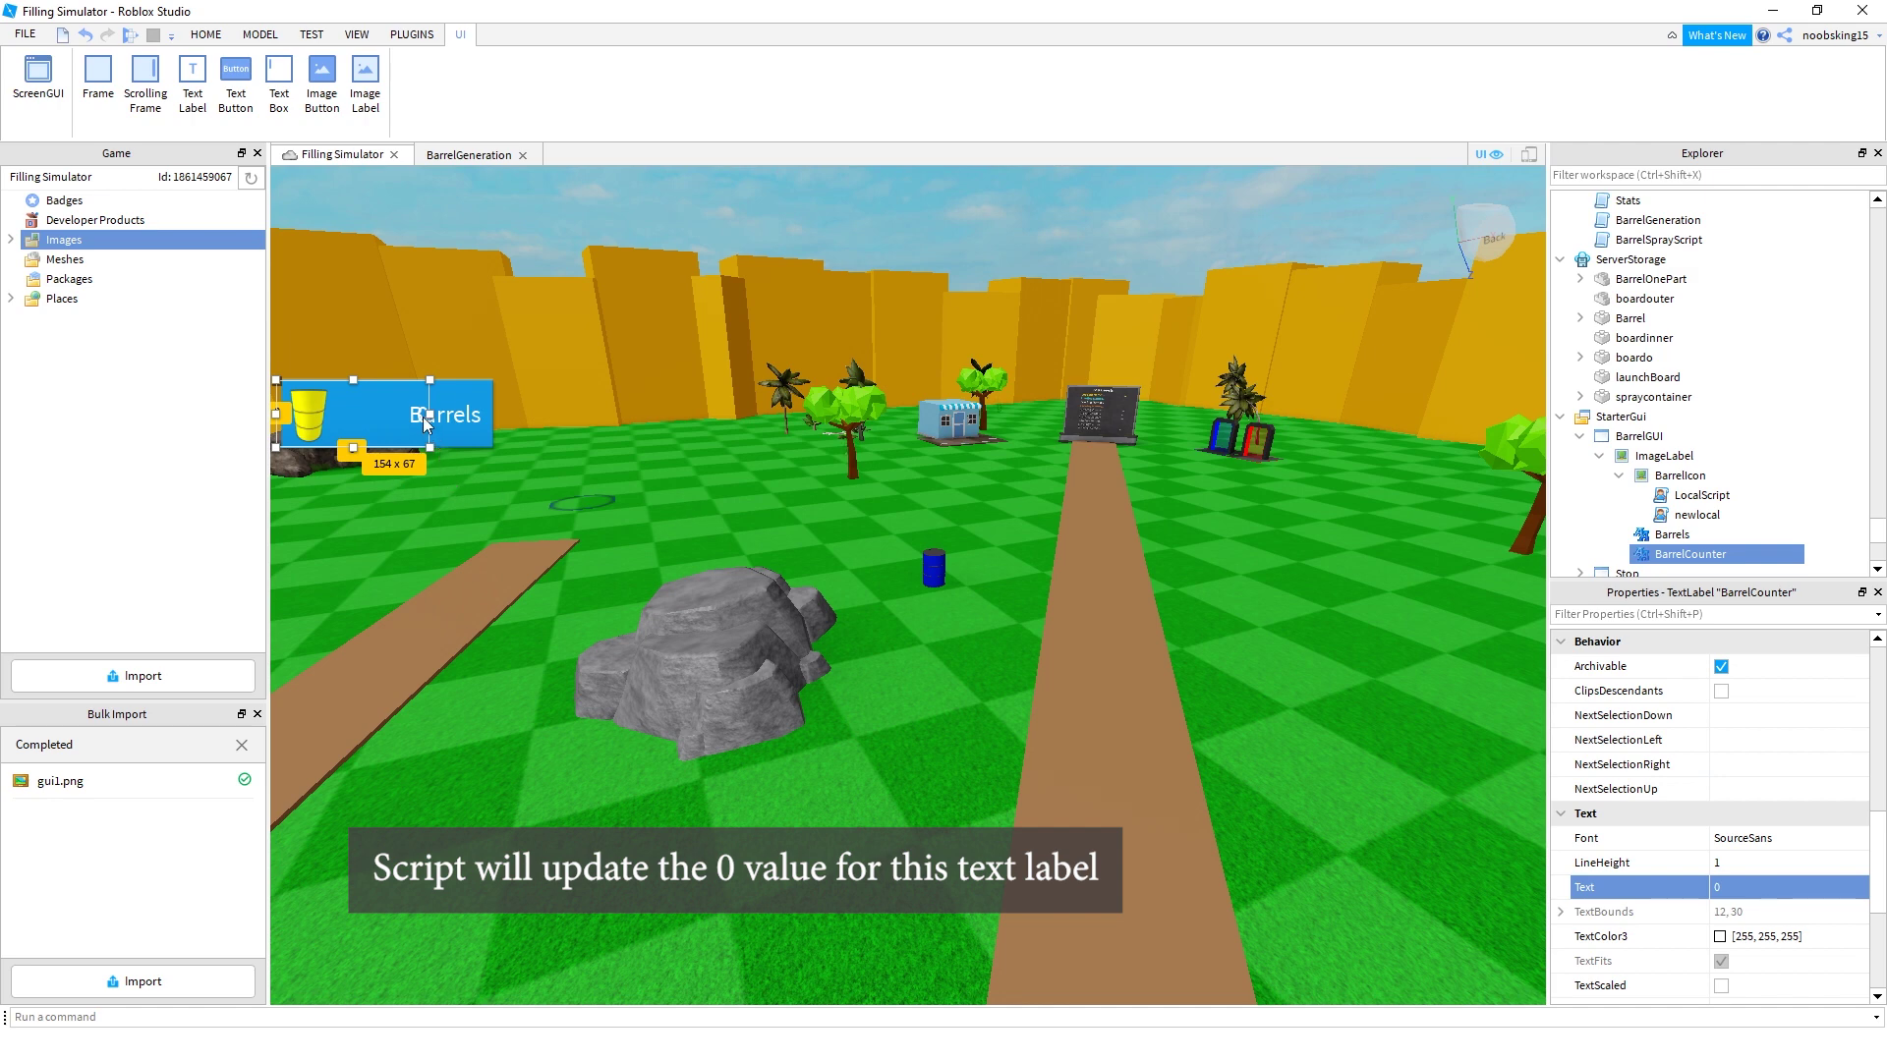
{"action": "left_click_drag", "start_coordinate": [426, 414], "coordinate": [396, 414]}
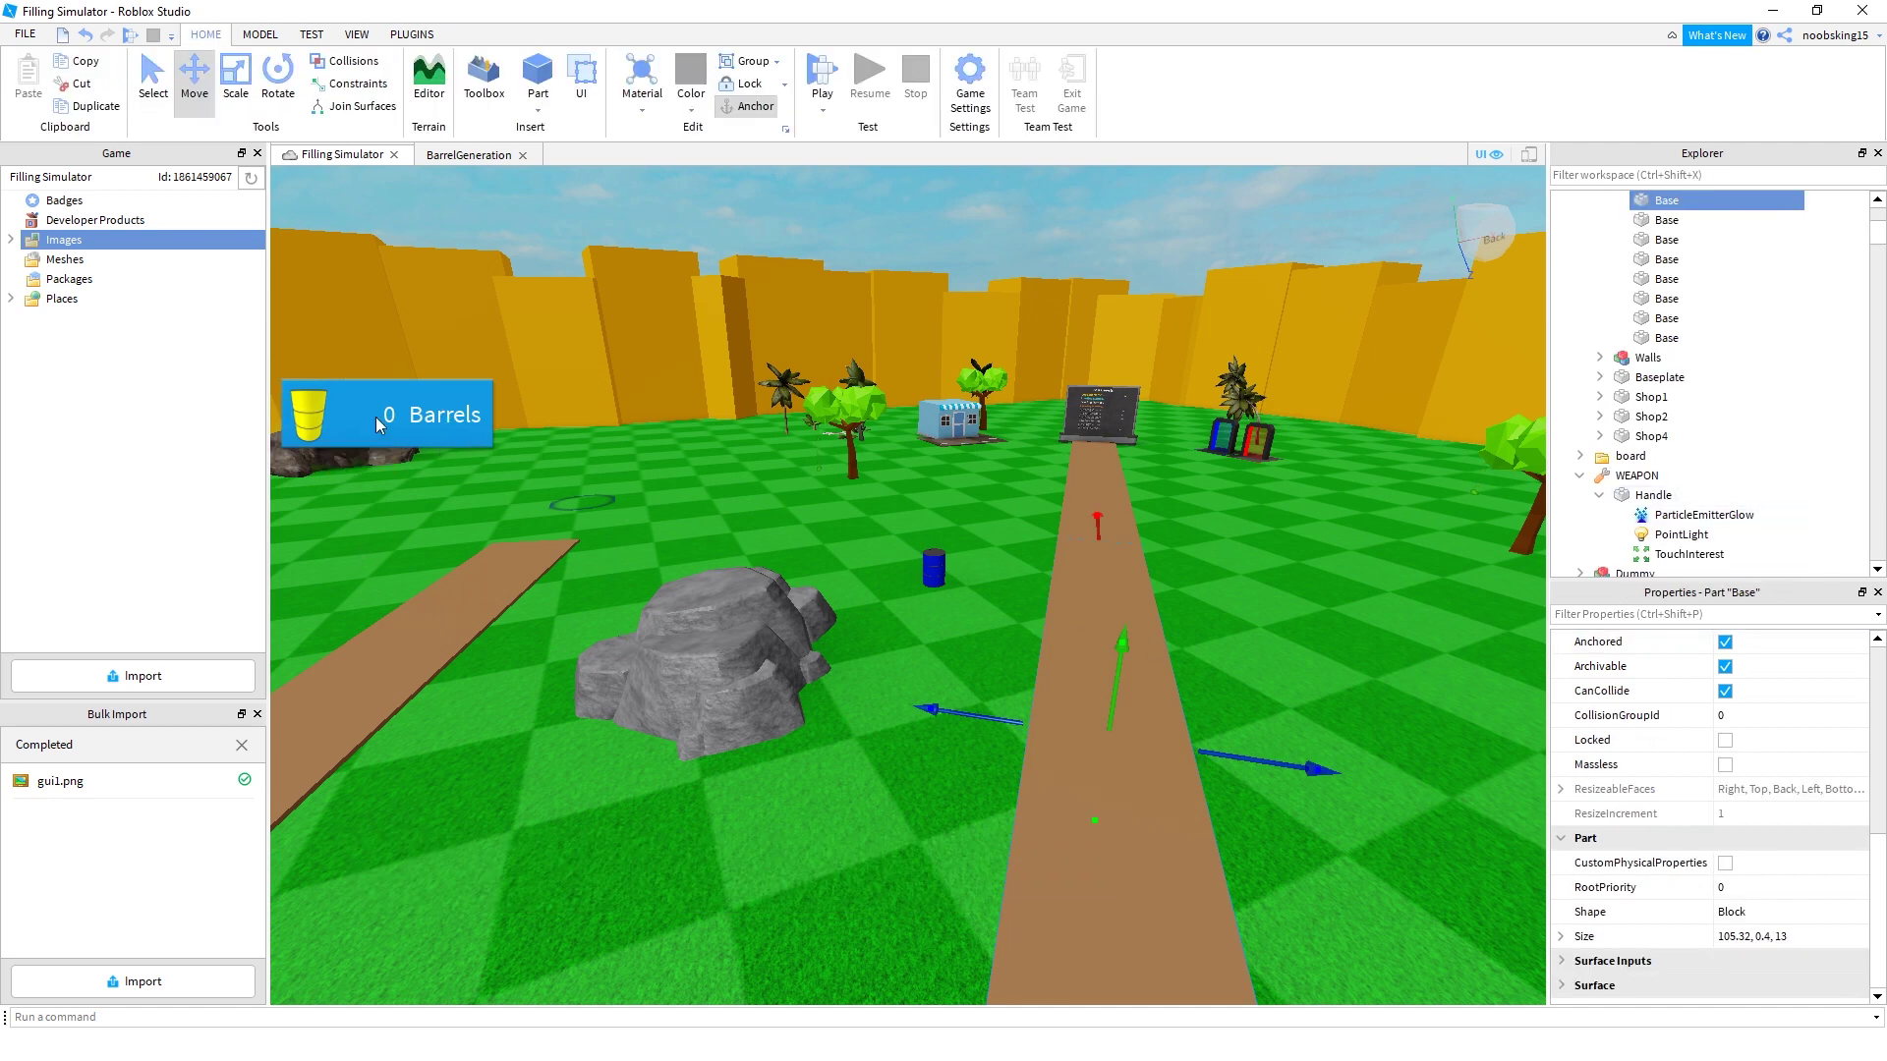
Delete the Barrels label from BarrelGUI's ImageLabel, keeping only BarrelCounter beside the icon
{"action": "scroll", "coordinate": [1801, 521], "scroll_direction": "up", "scroll_amount": 3}
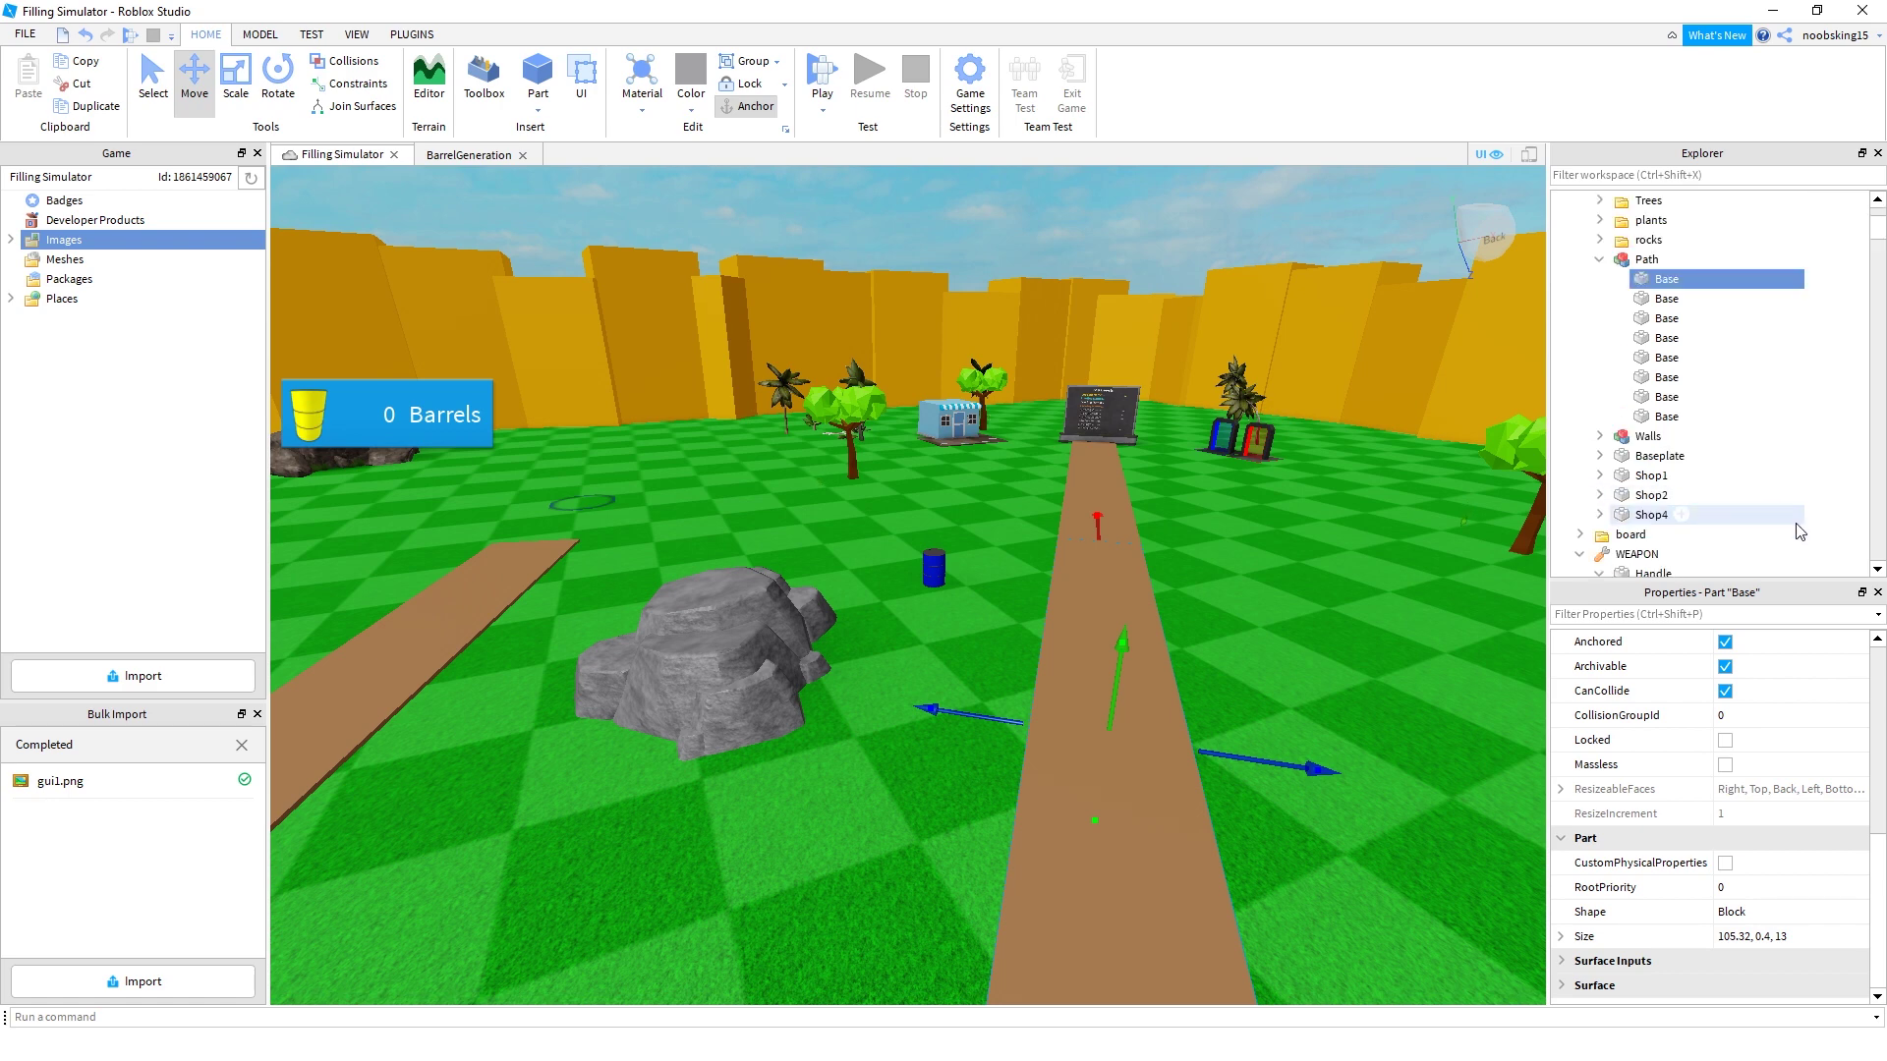
{"action": "scroll", "coordinate": [1801, 532], "scroll_direction": "down", "scroll_amount": 5}
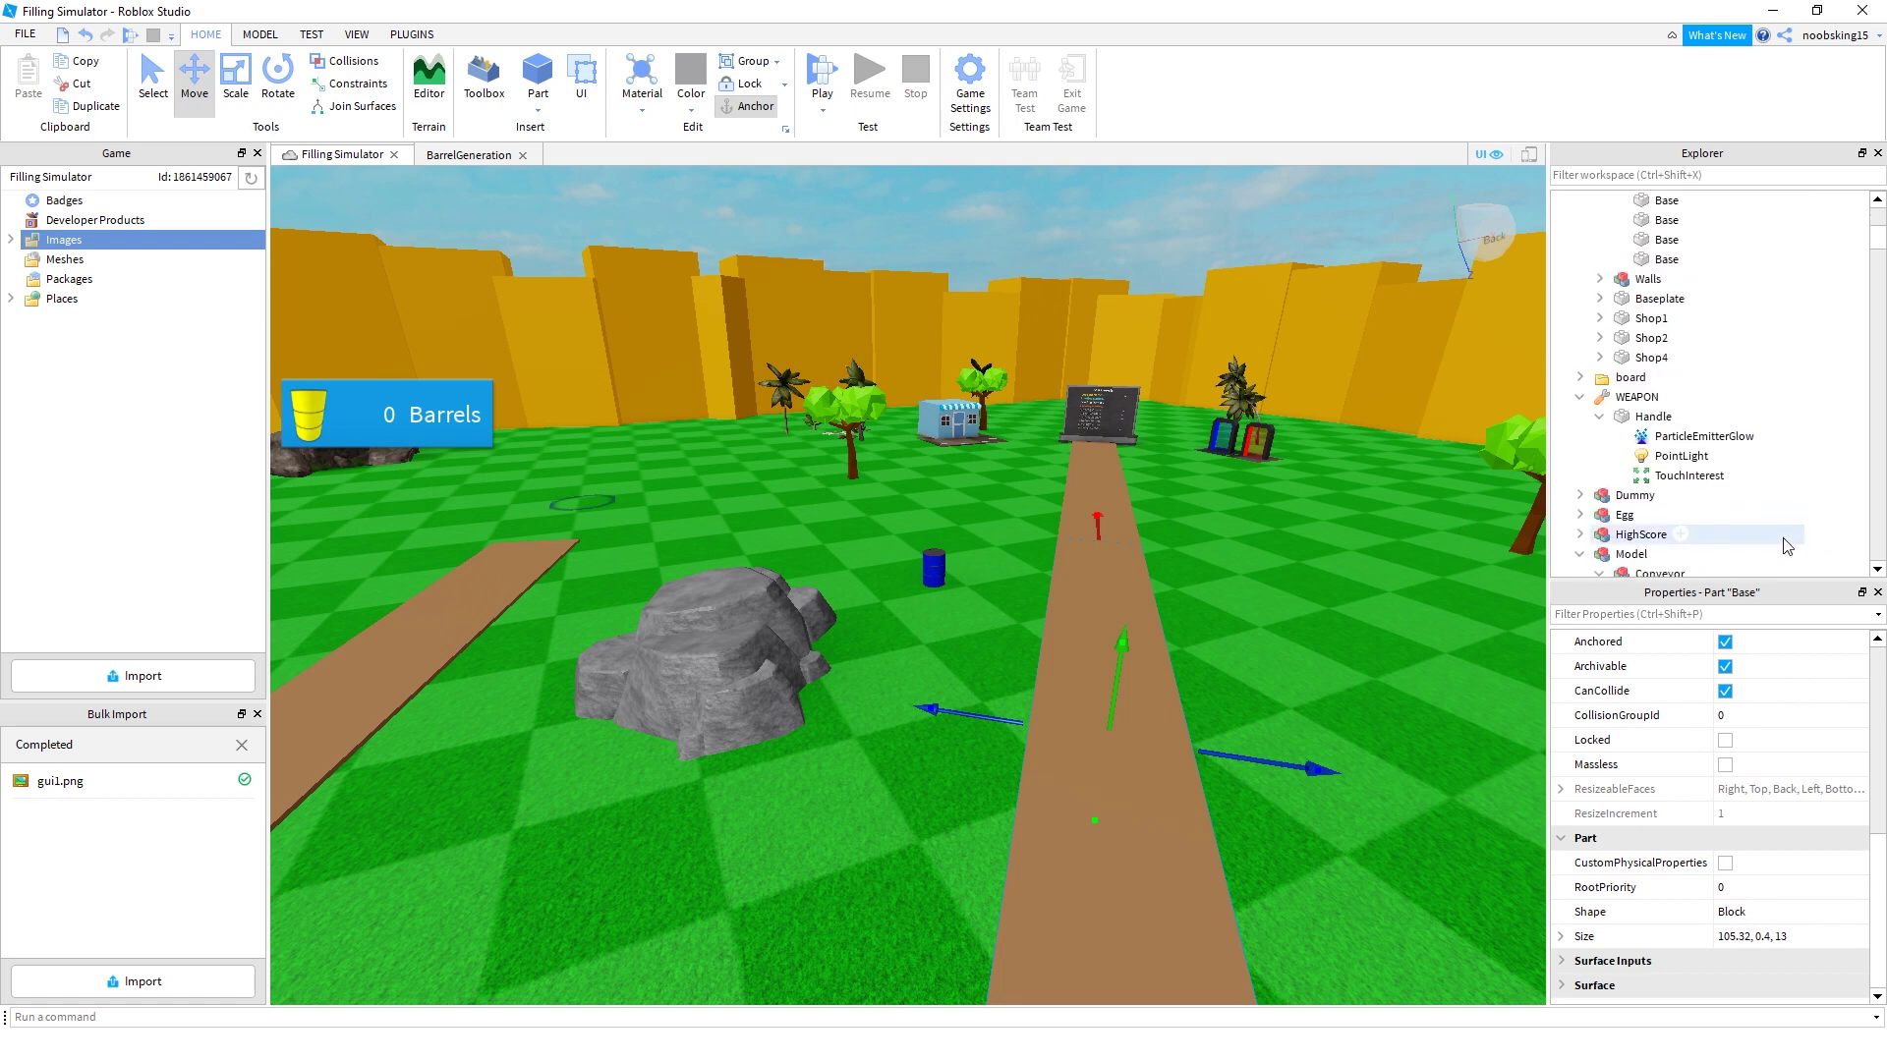
{"action": "scroll", "coordinate": [1781, 543], "scroll_direction": "up", "scroll_amount": 2}
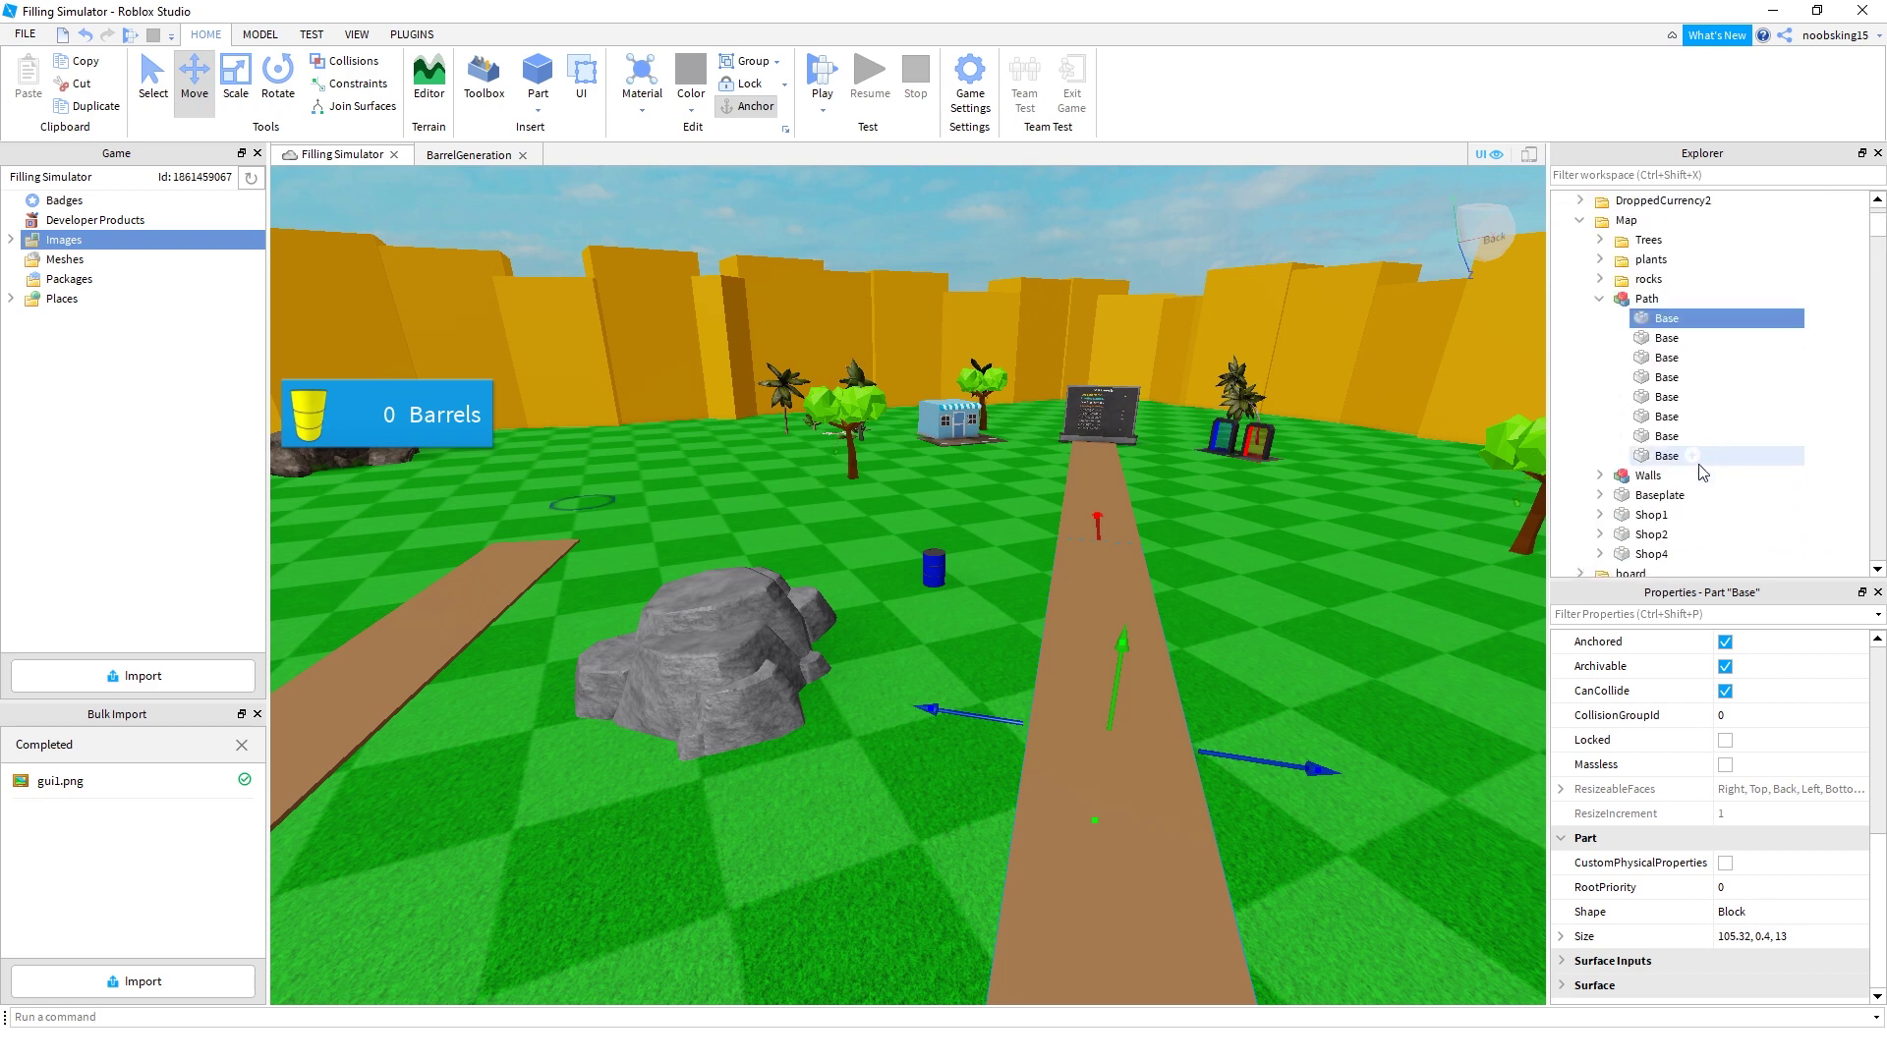
{"action": "scroll", "coordinate": [1695, 501], "scroll_direction": "down", "scroll_amount": 10}
{"action": "left_click", "coordinate": [1683, 519]}
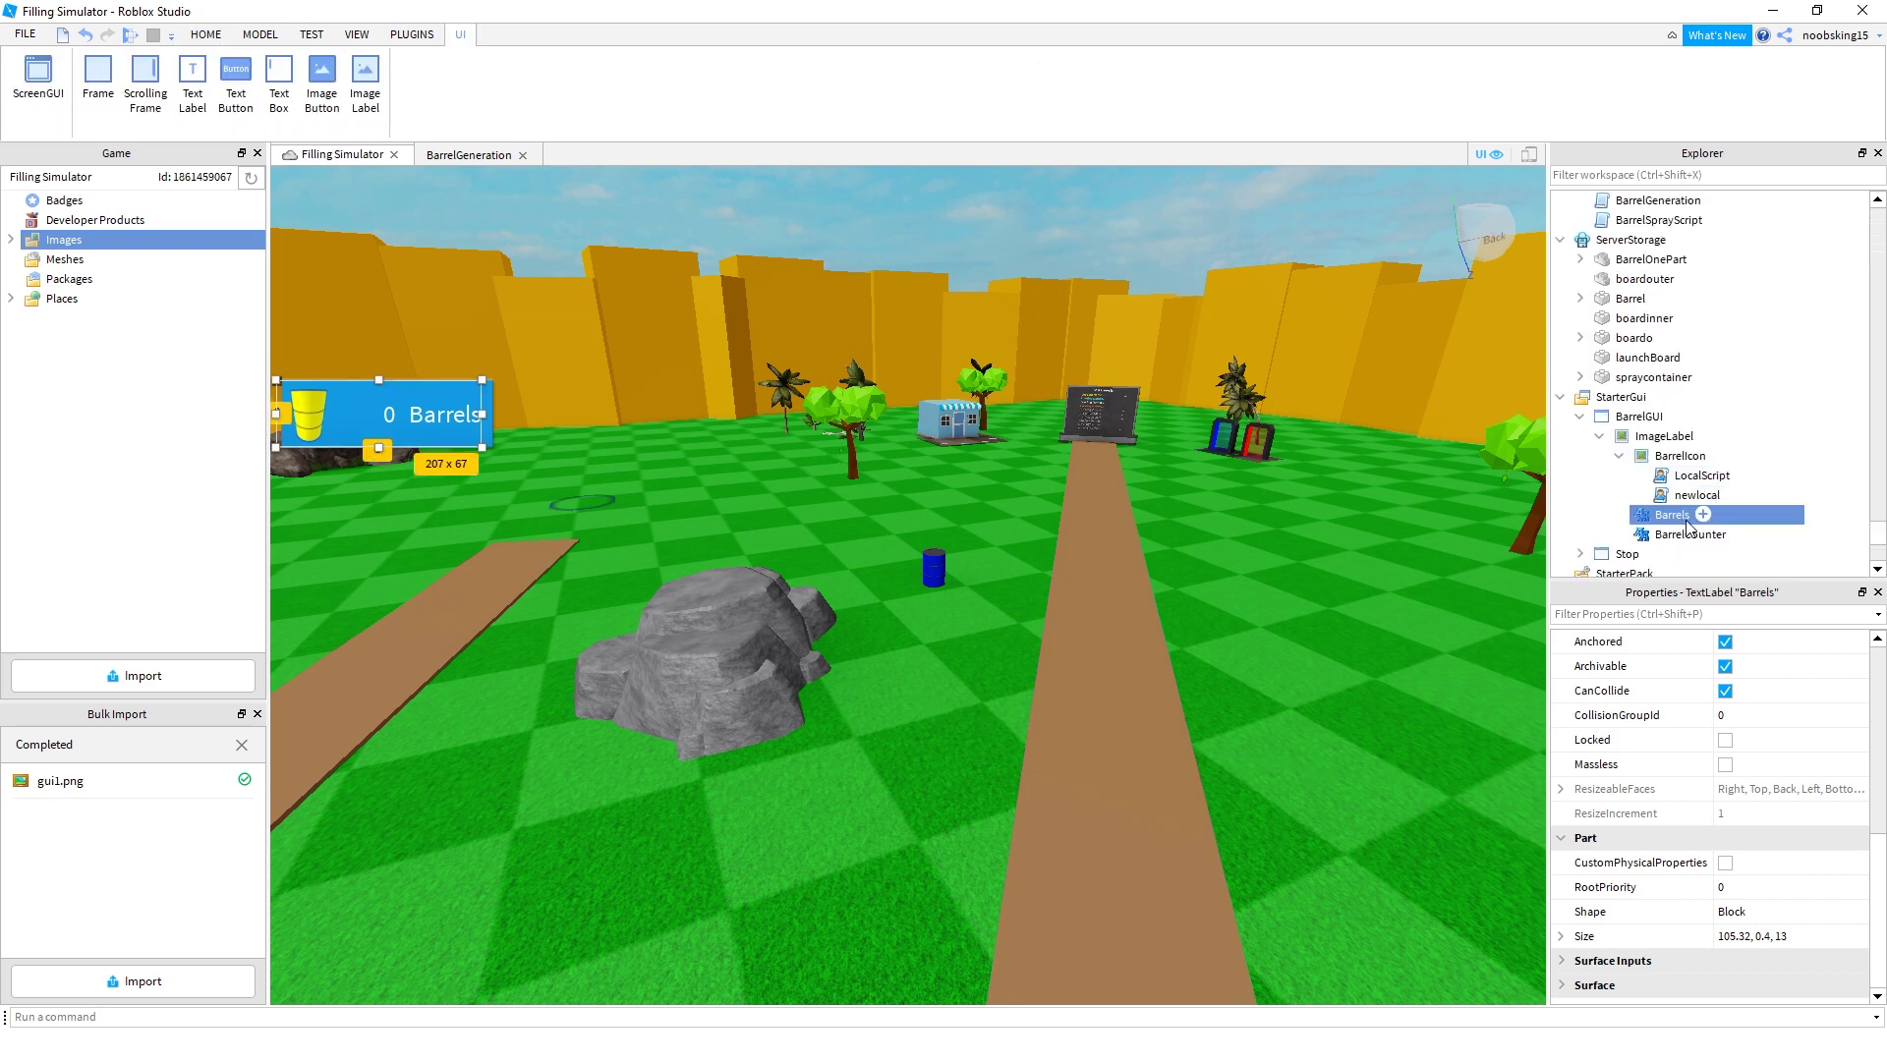
{"action": "key", "text": "Delete"}
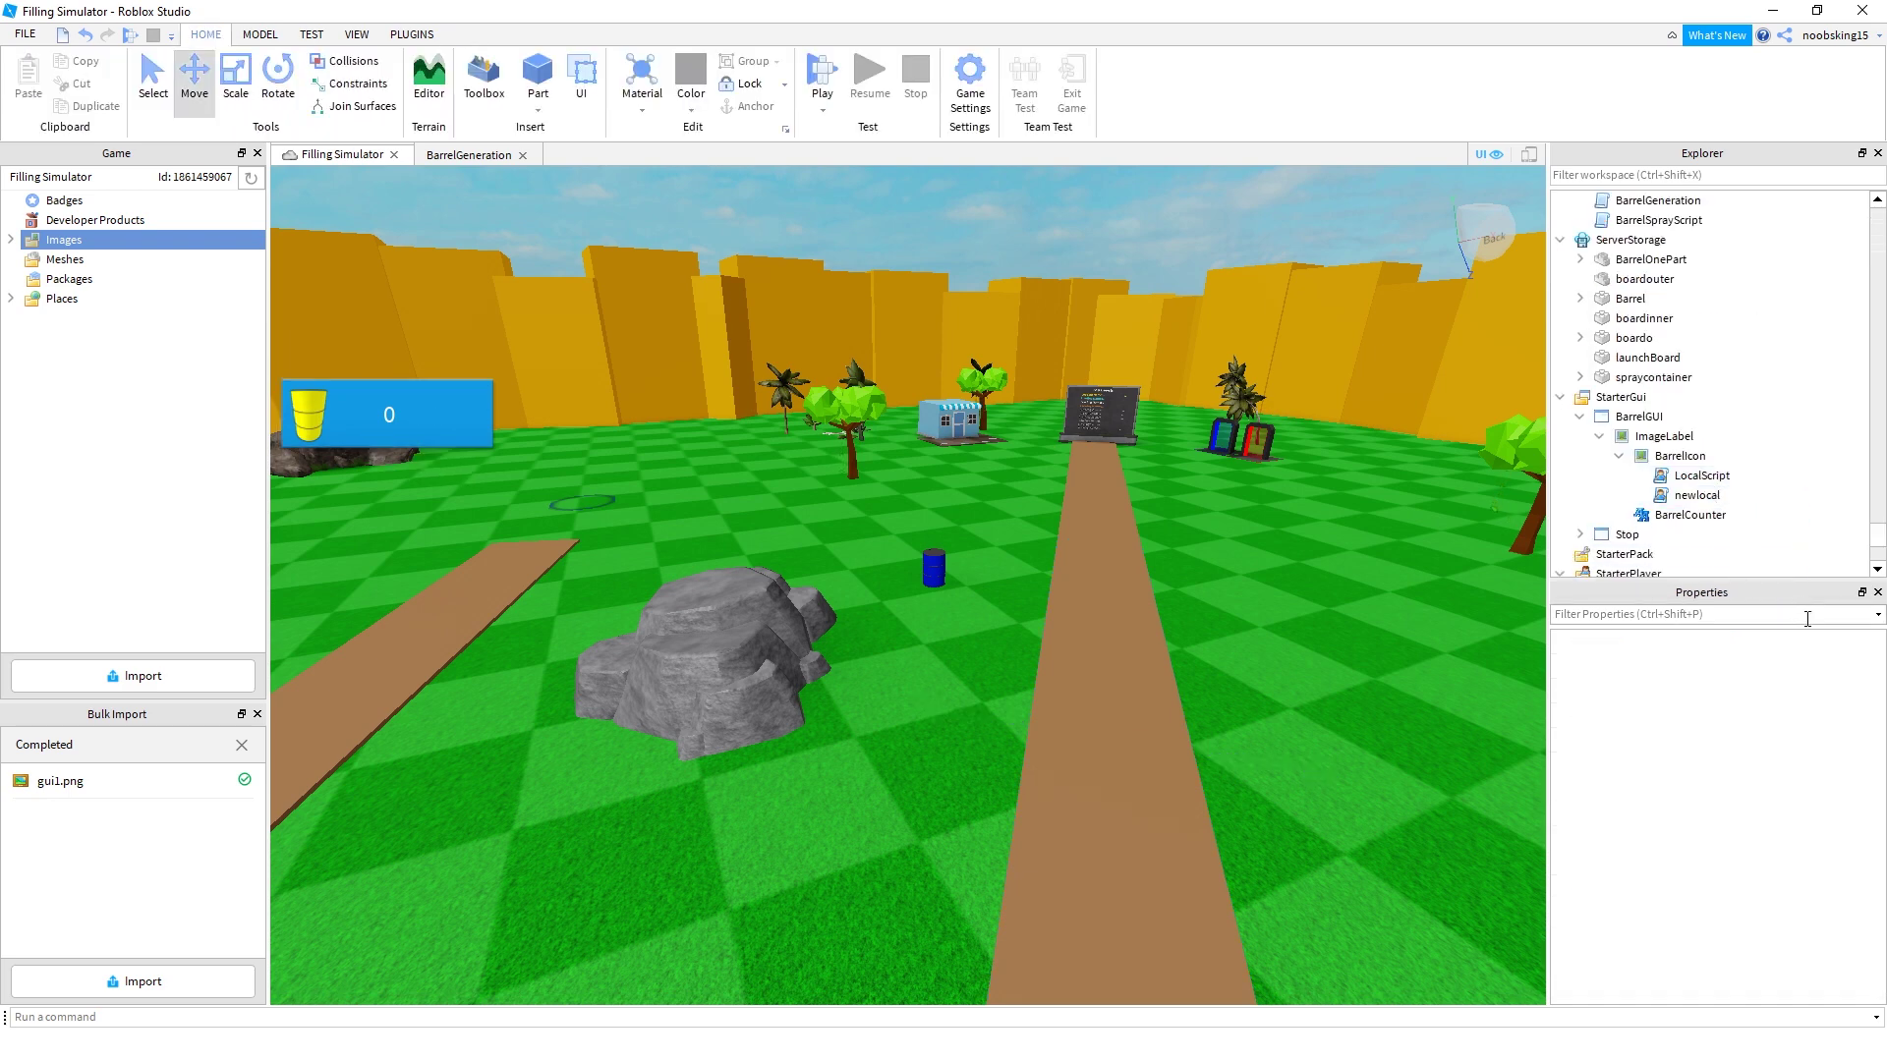
Narrow BarrelCounter from its icon side to about 54 x 67 and set its TextXAlignment to Left
{"action": "left_click", "coordinate": [303, 429]}
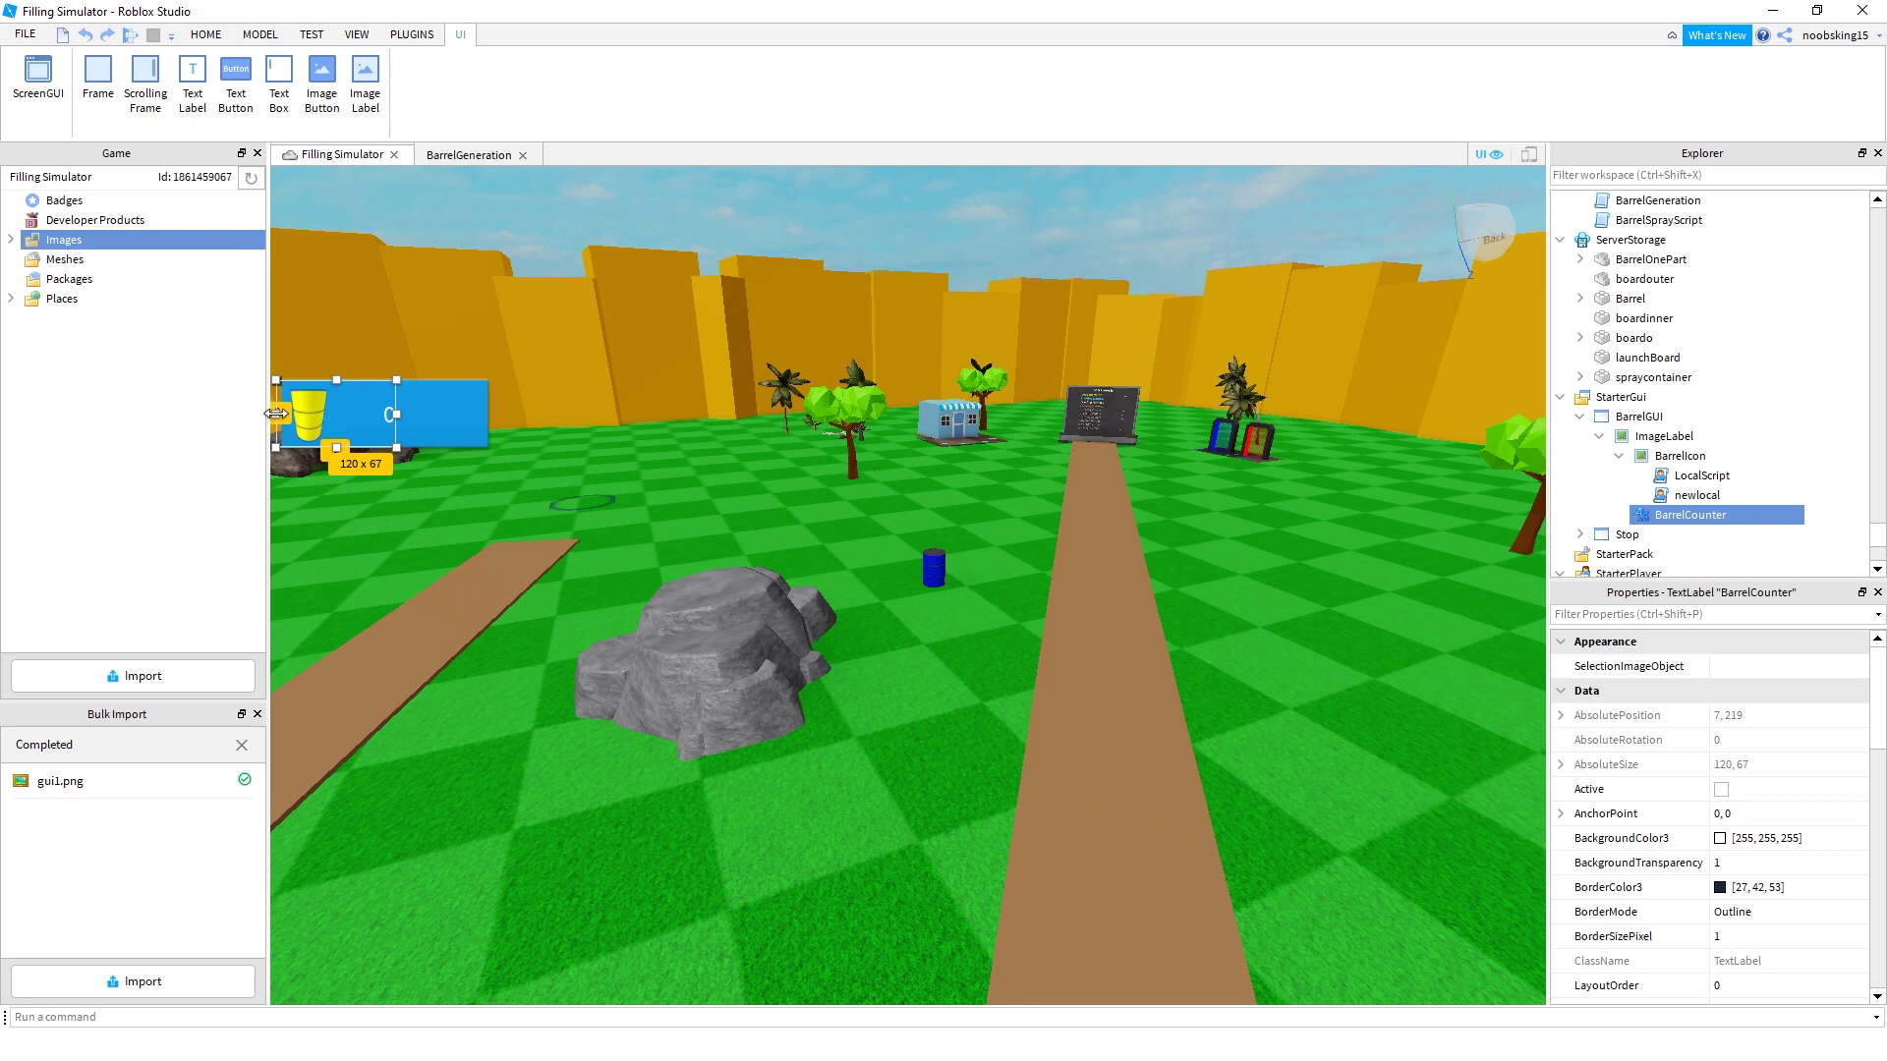
{"action": "left_click_drag", "start_coordinate": [278, 415], "coordinate": [336, 413]}
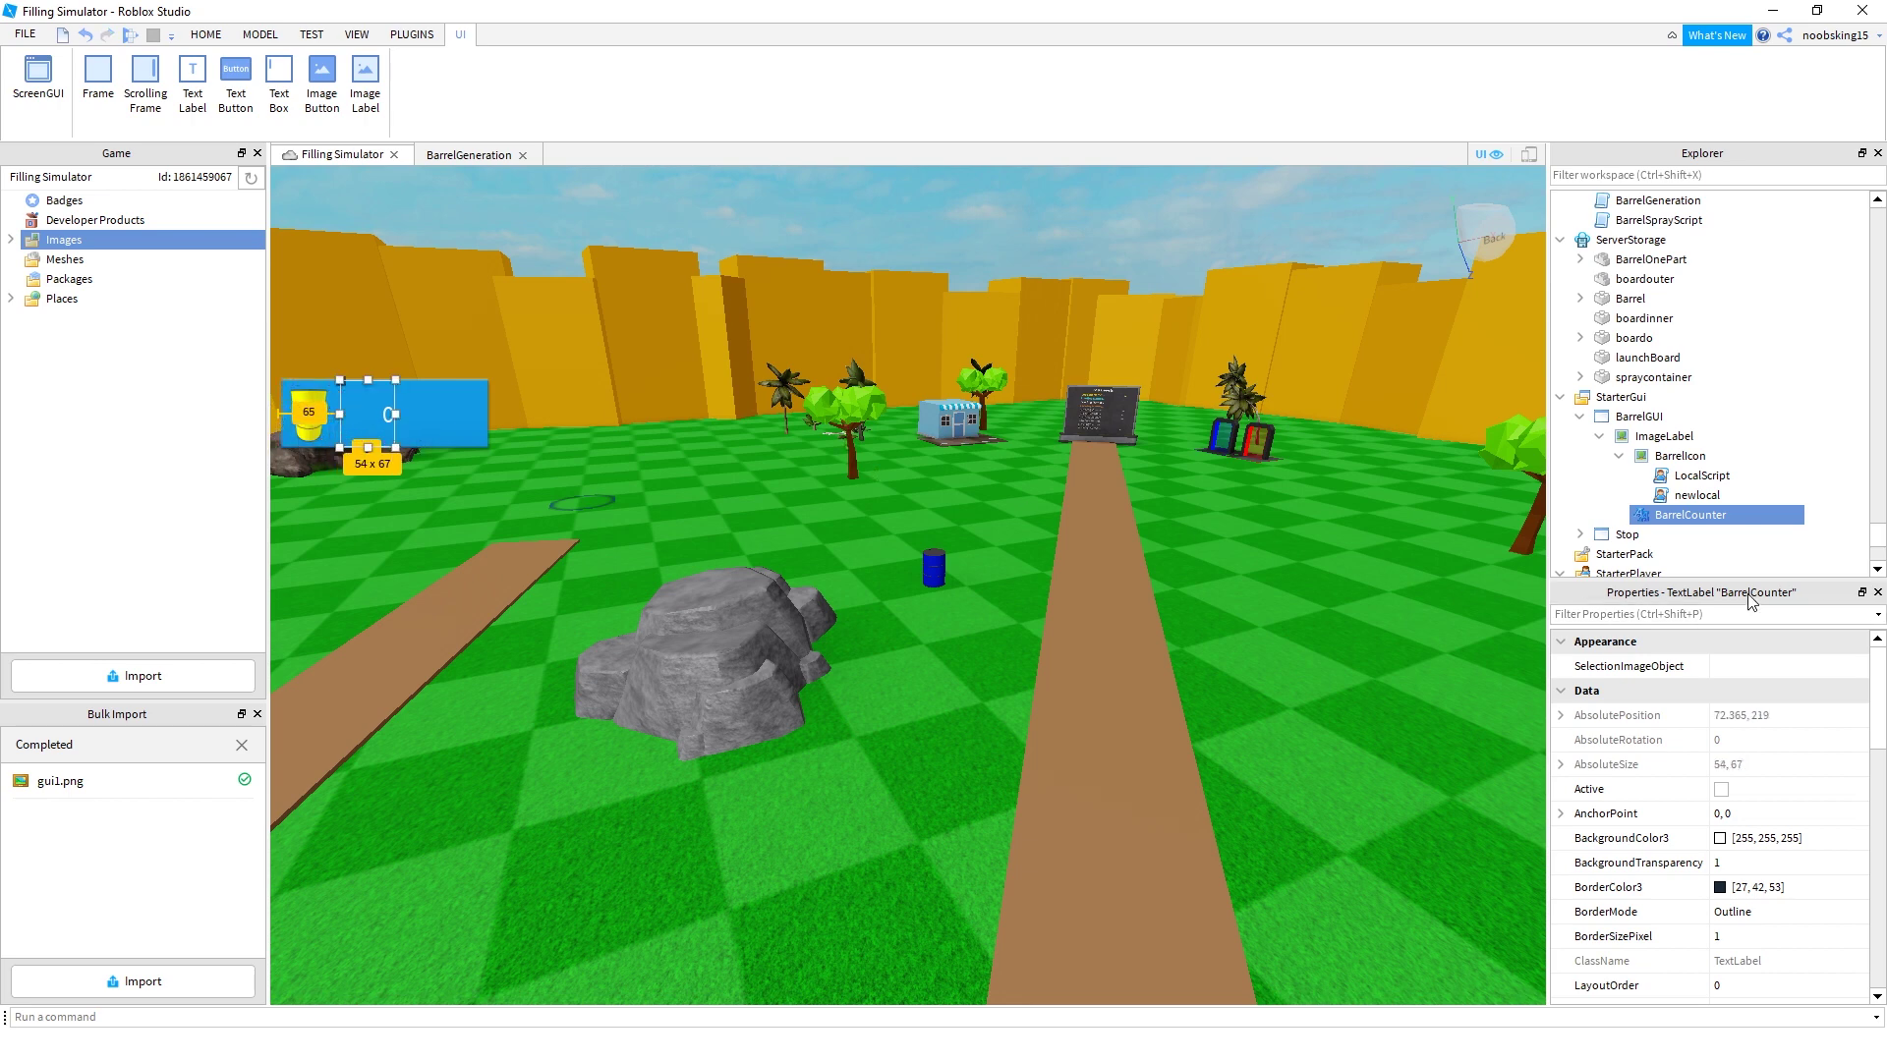
{"action": "scroll", "coordinate": [1755, 918], "scroll_direction": "down", "scroll_amount": 10}
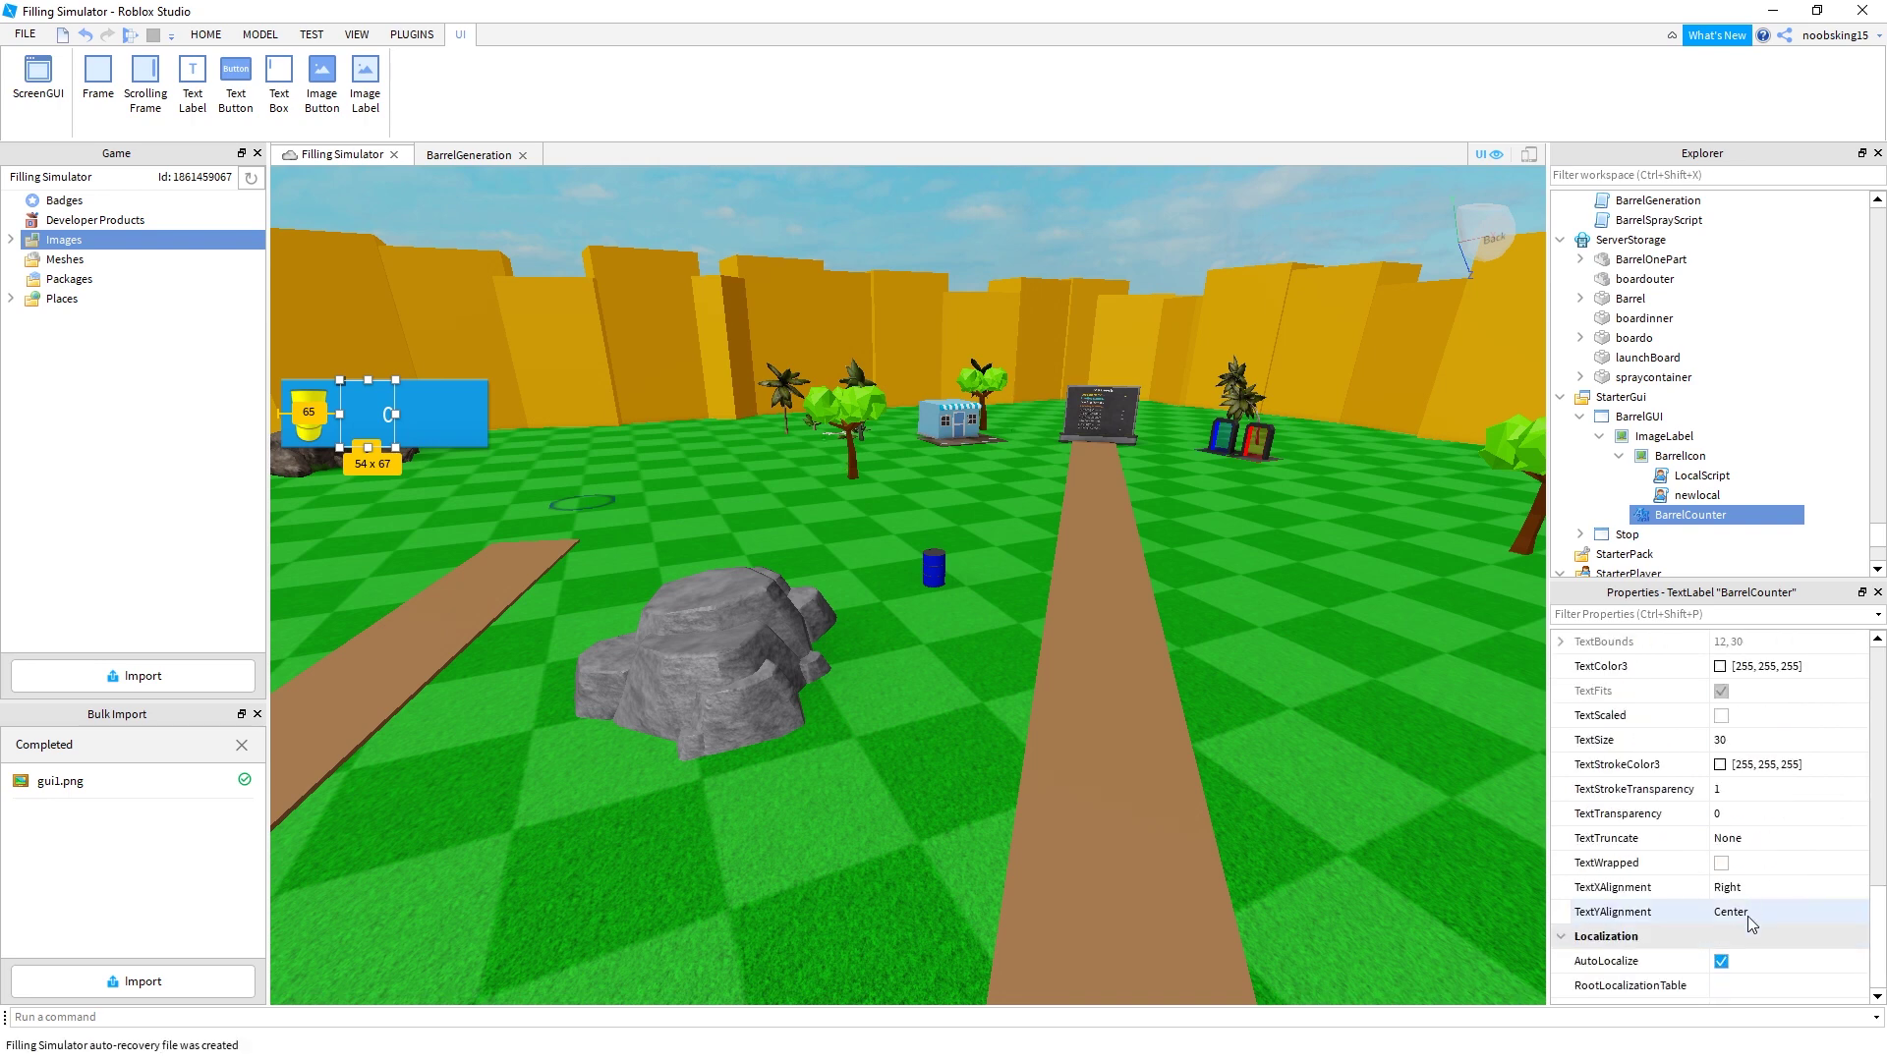
{"action": "left_click", "coordinate": [1749, 888]}
{"action": "left_click", "coordinate": [1745, 891]}
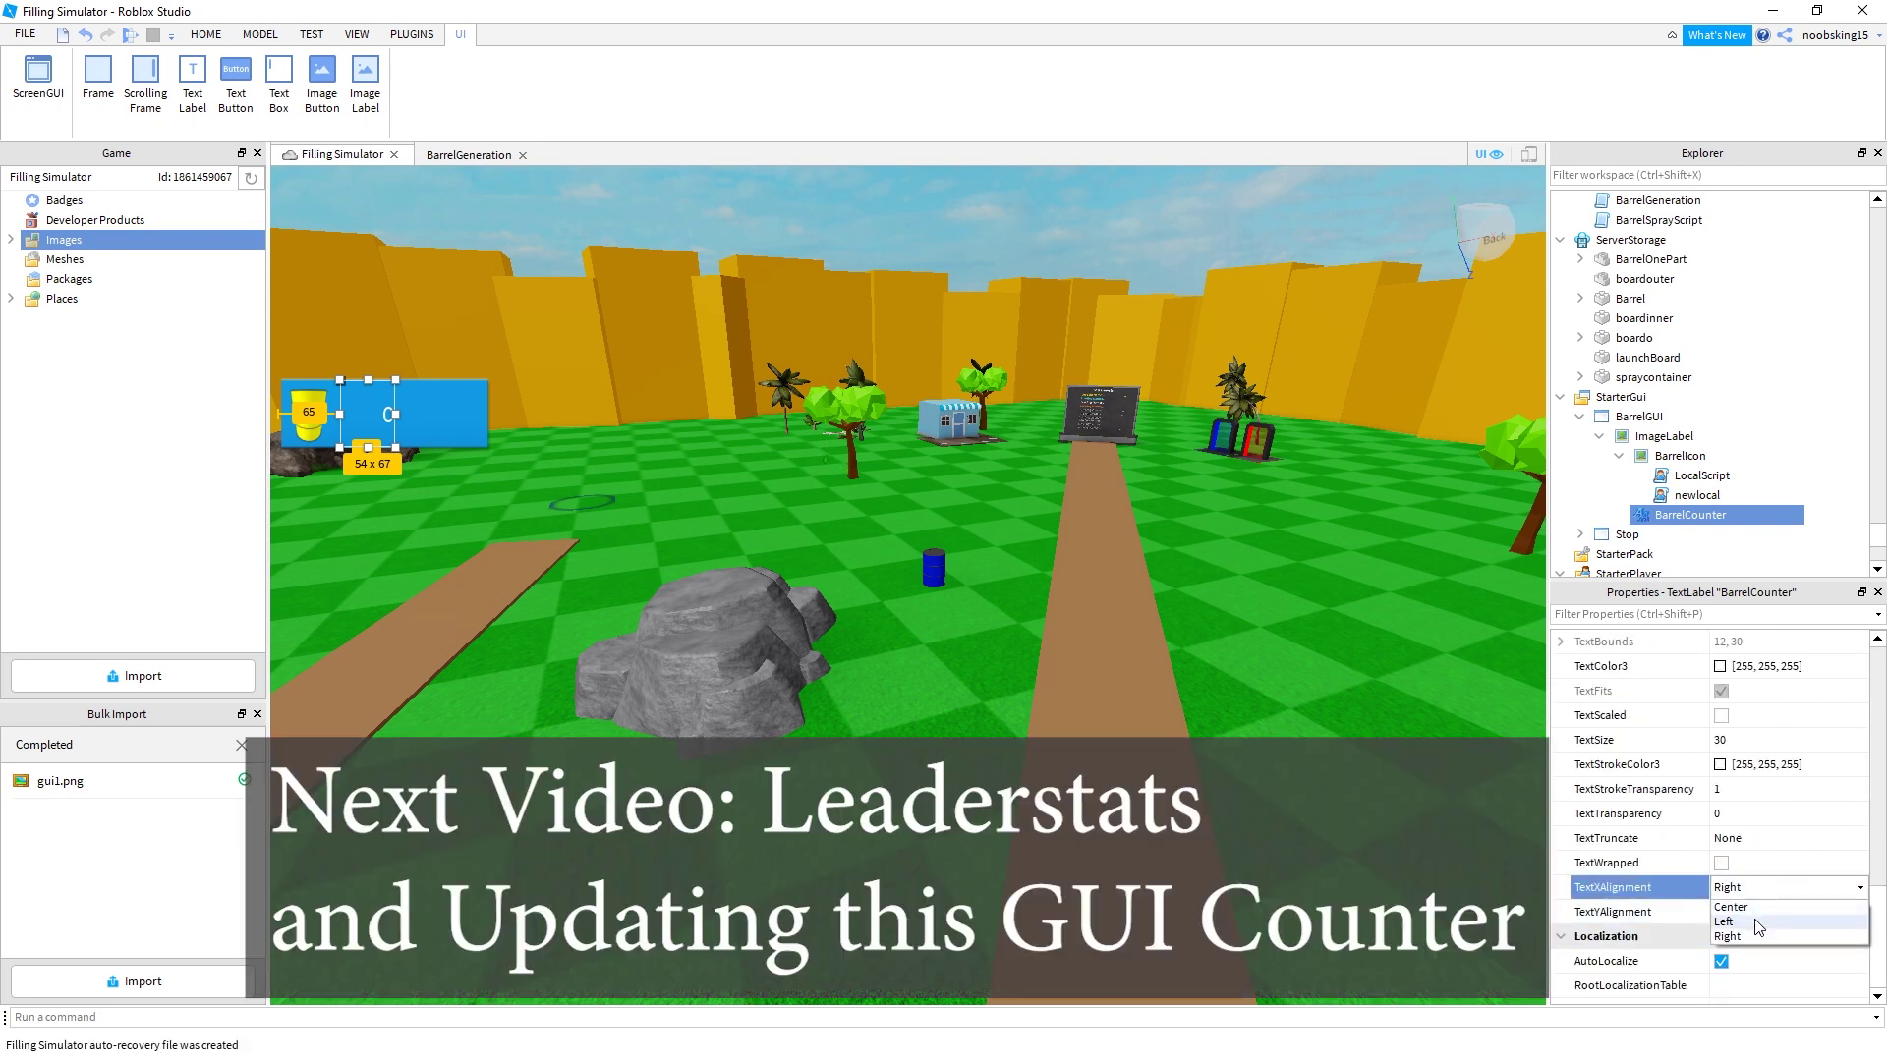
{"action": "left_click", "coordinate": [1759, 922]}
{"action": "left_click", "coordinate": [739, 710]}
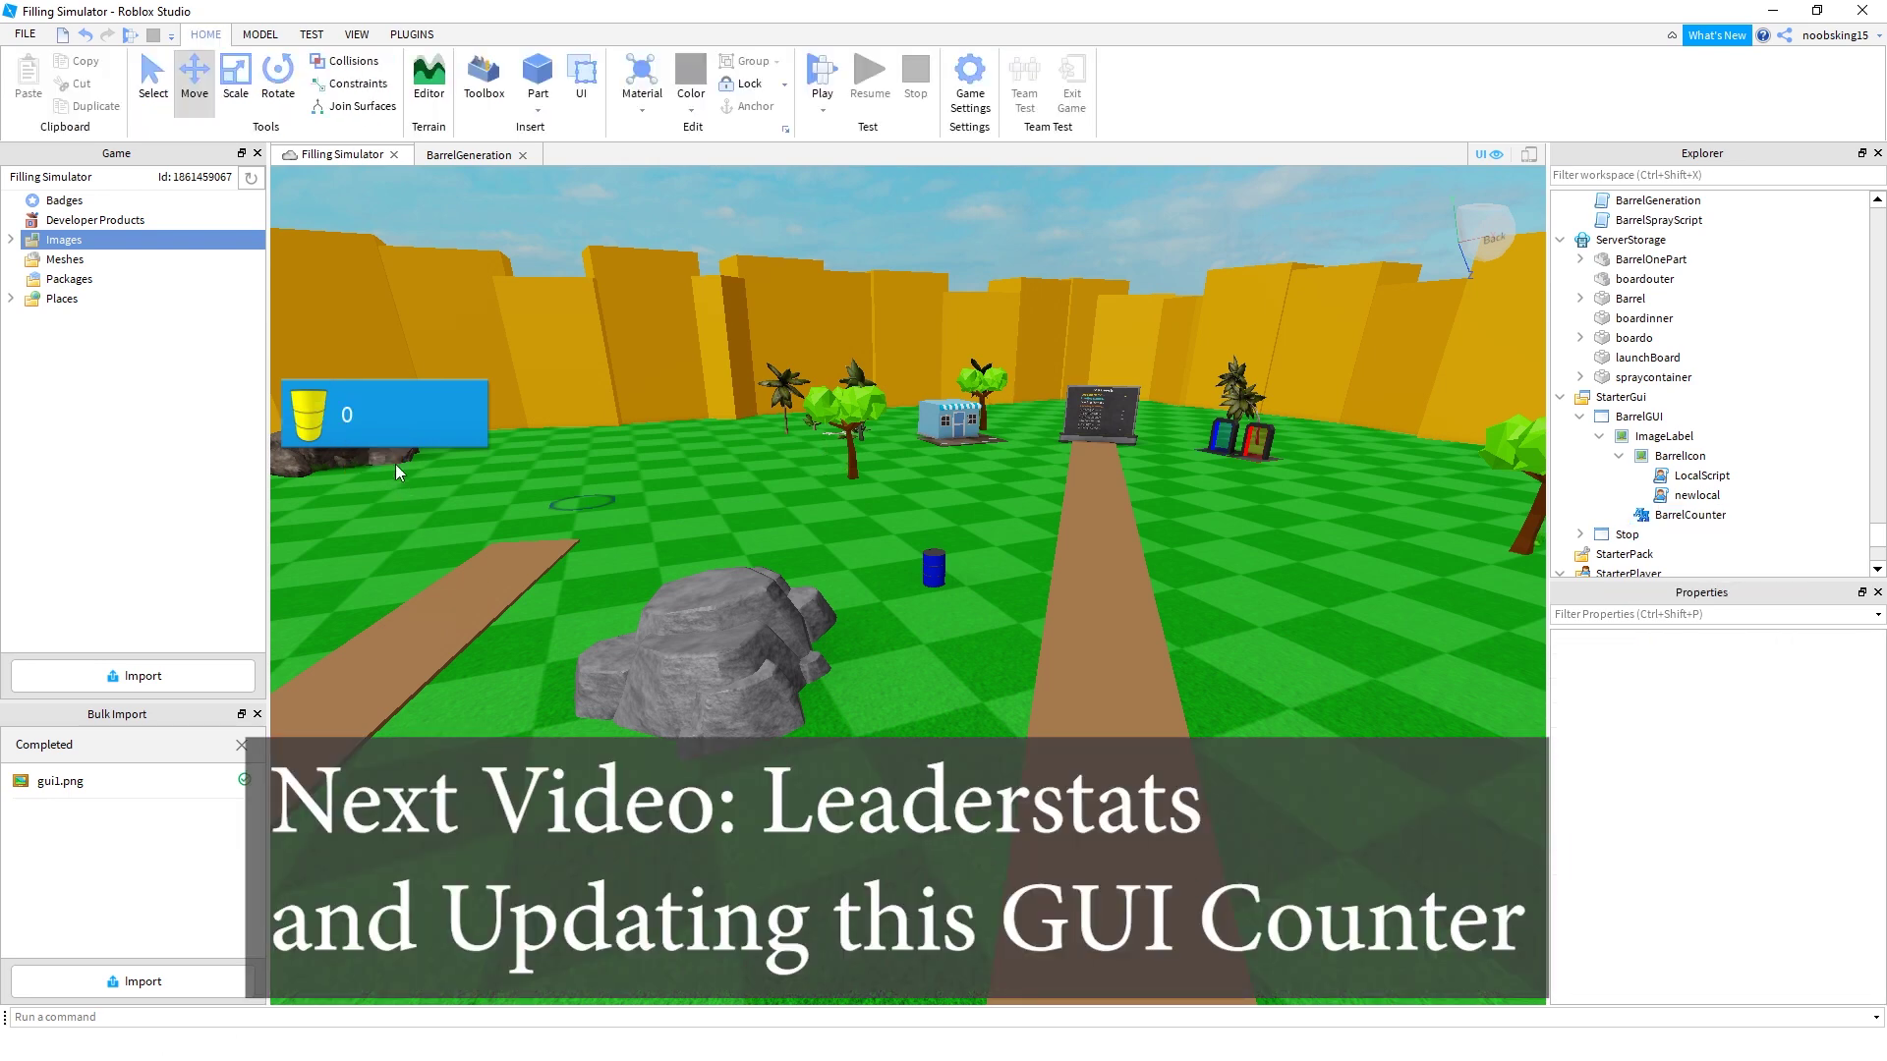